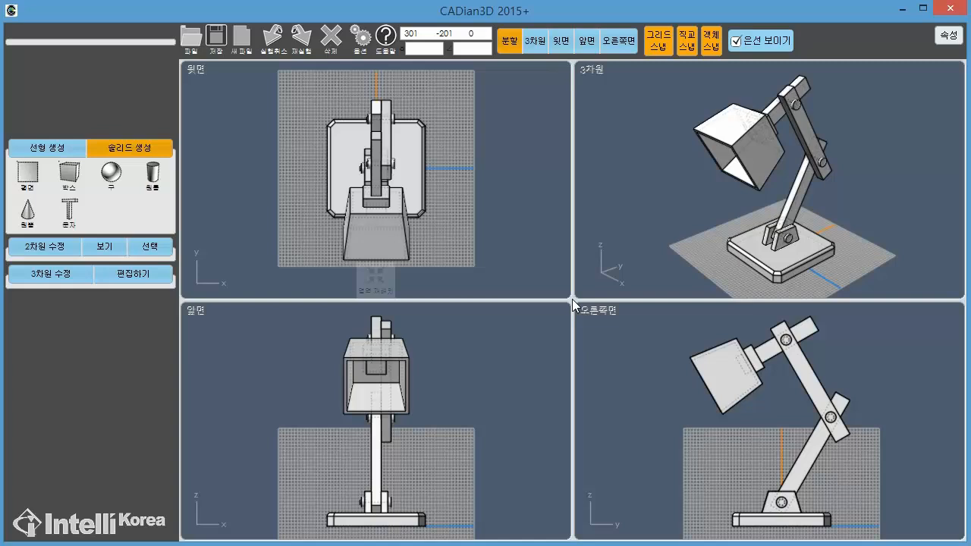
- Look through the line creation, solid creation and 2D modification tool sets
left_click(36, 143)
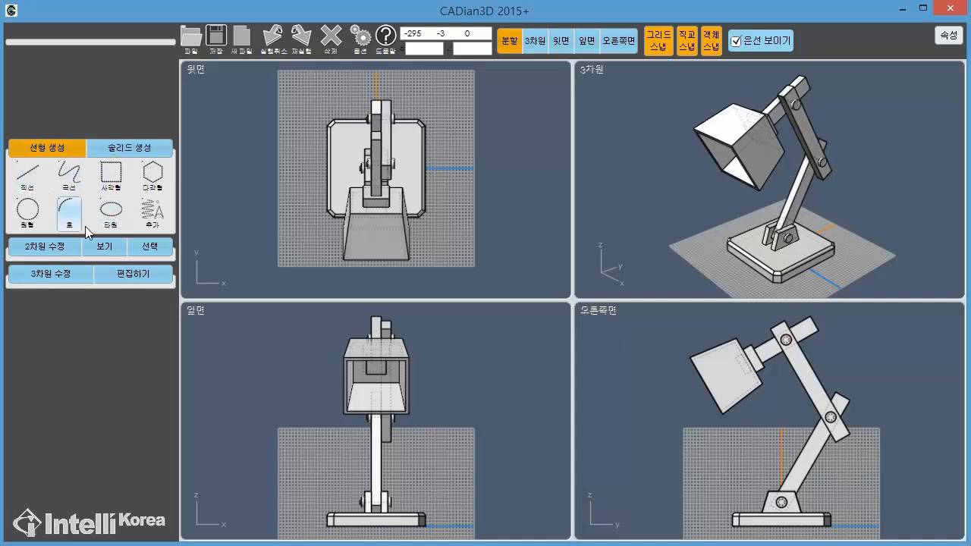
left_click(140, 150)
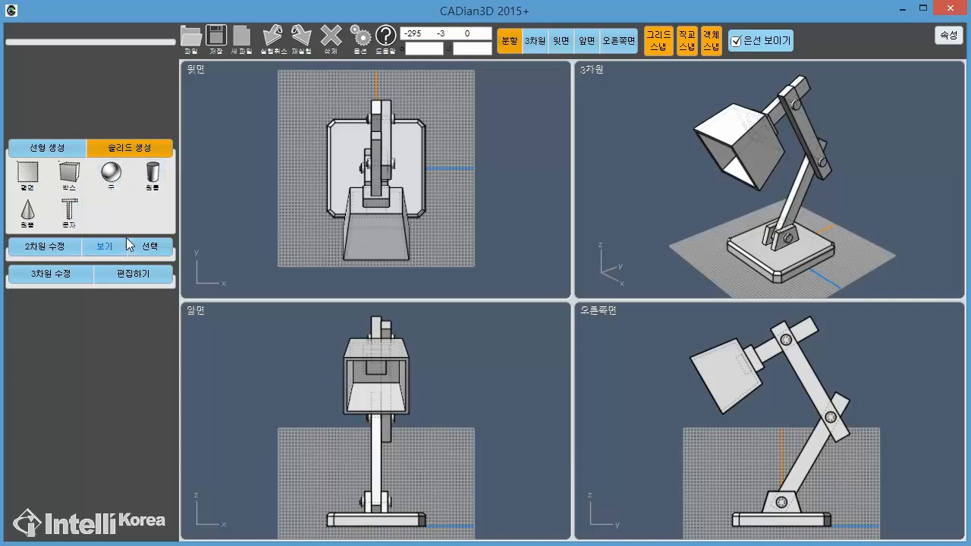
left_click(51, 247)
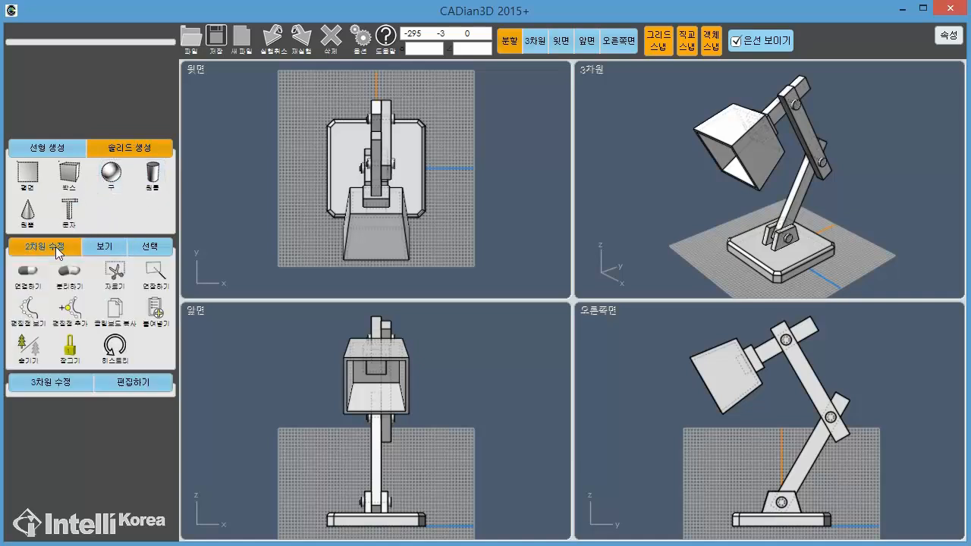
left_click(28, 315)
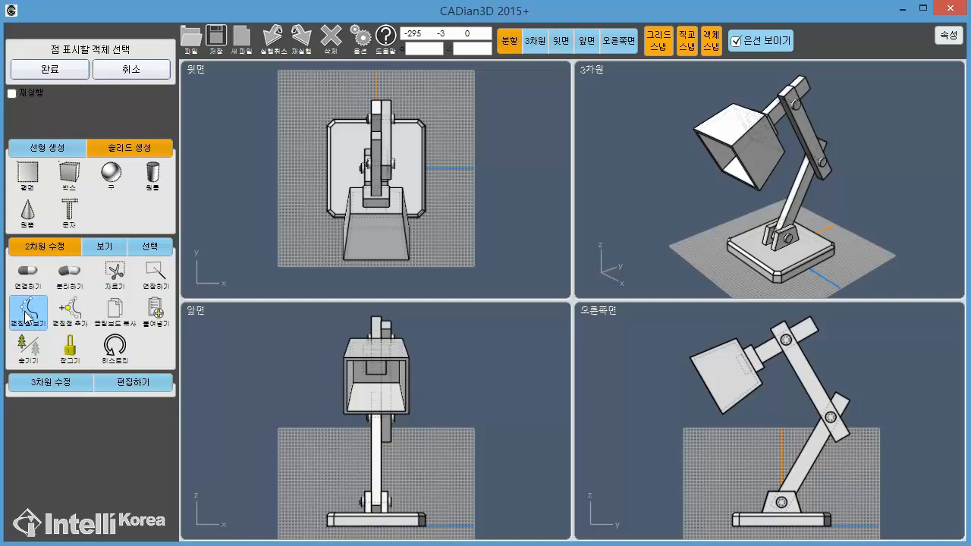
left_click(115, 312)
left_click(153, 320)
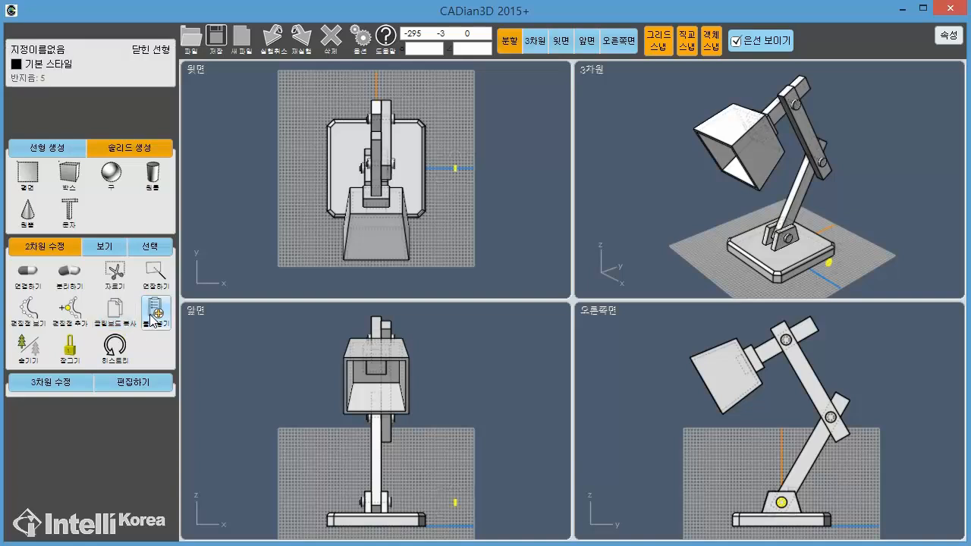
left_click(26, 351)
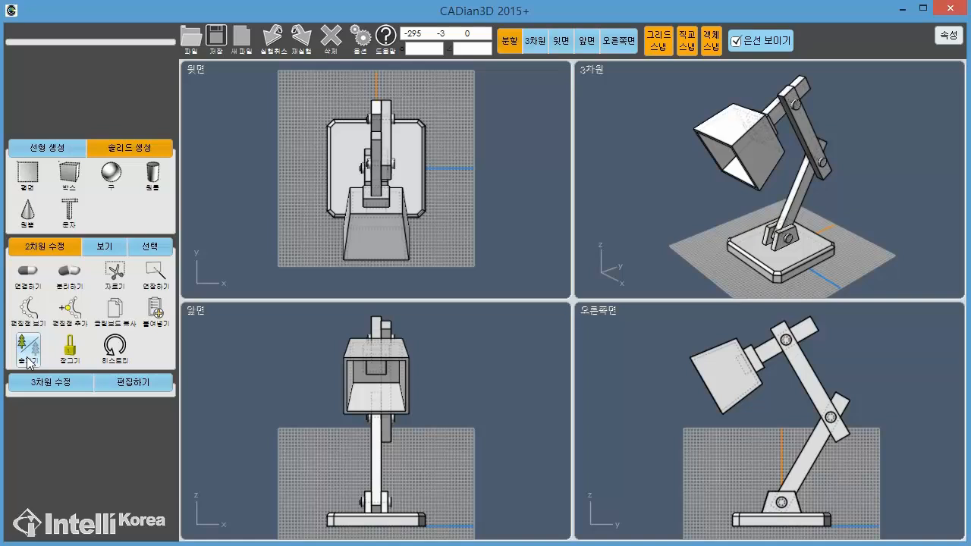
- Look through the 3D modification tools, including Boolean, fillet, shell and extrude, and the editing tools, including move, scale, mirror and align
left_click(37, 379)
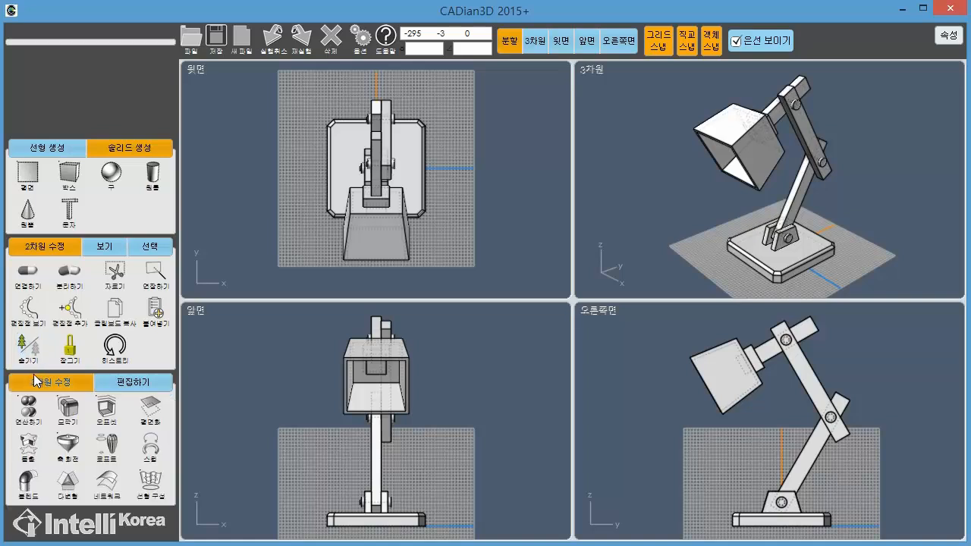
left_click(27, 410)
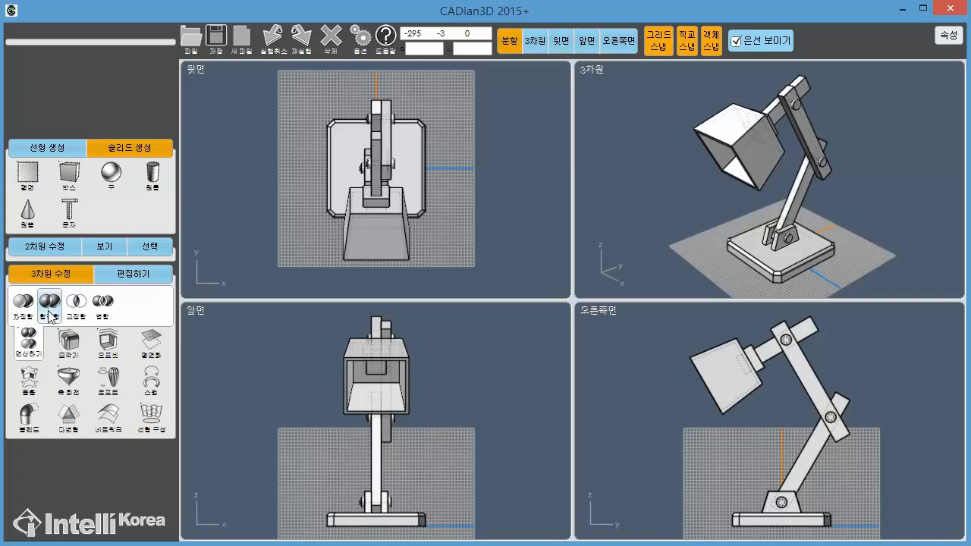
left_click(69, 341)
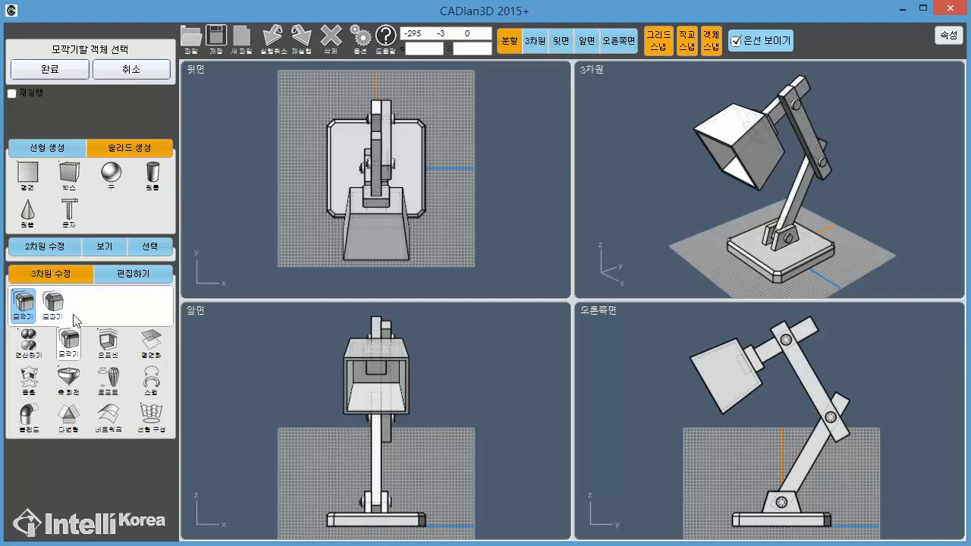
left_click(108, 341)
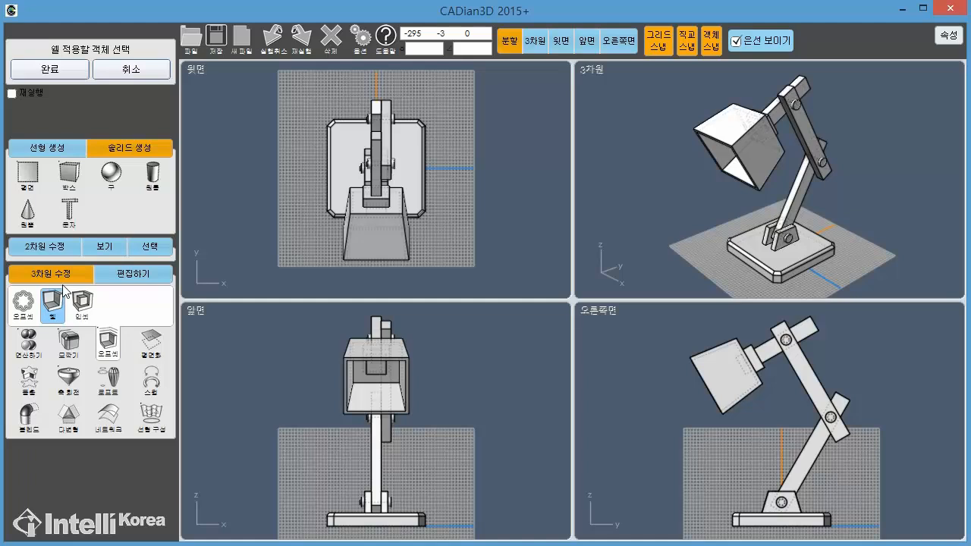
left_click(34, 385)
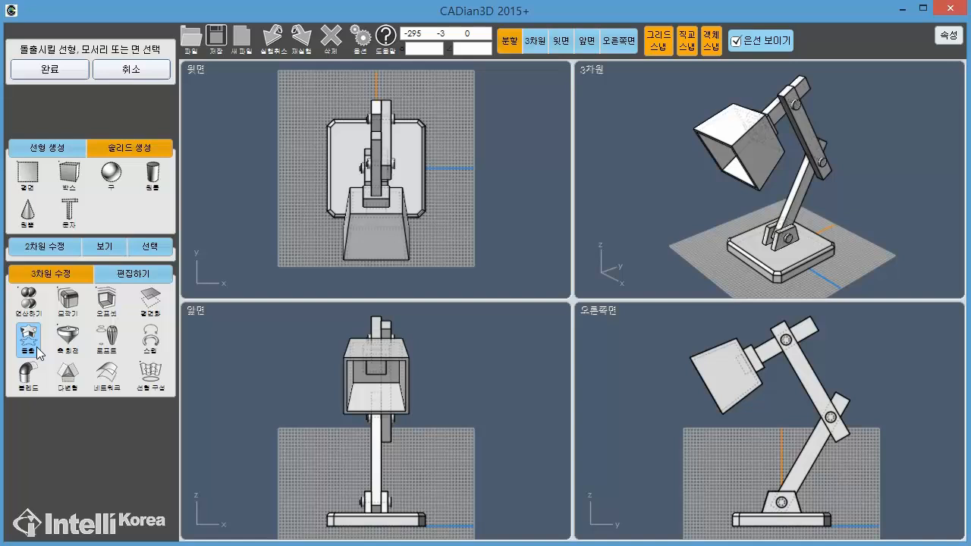
left_click(132, 271)
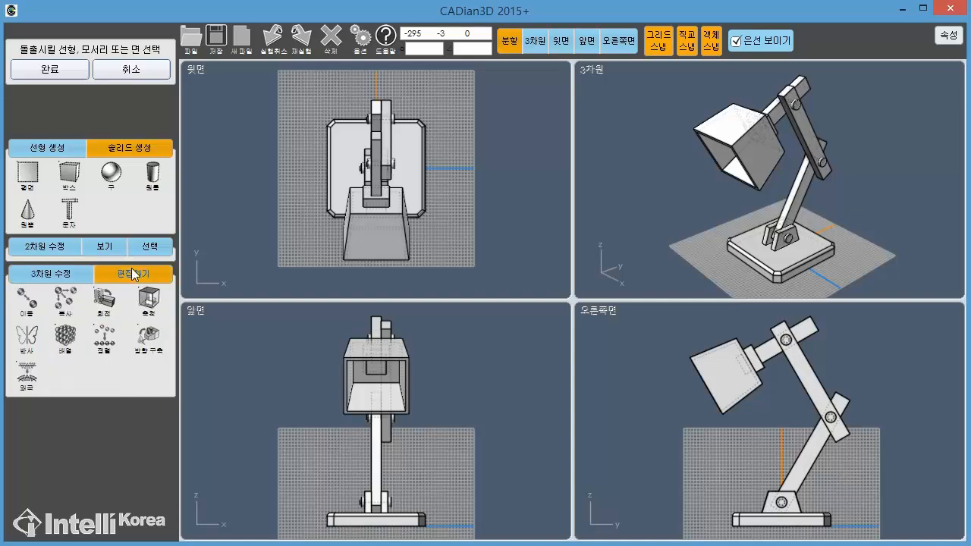
left_click(27, 311)
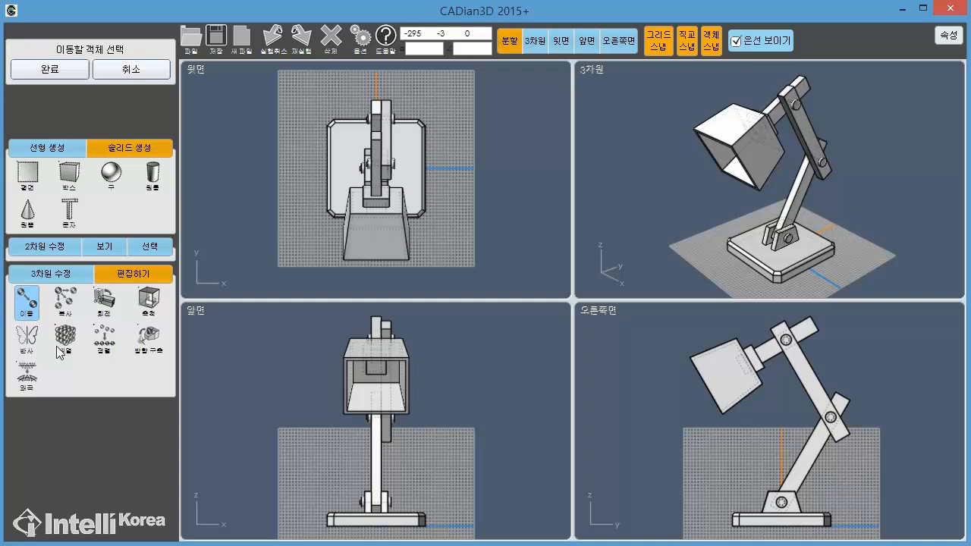
left_click(150, 302)
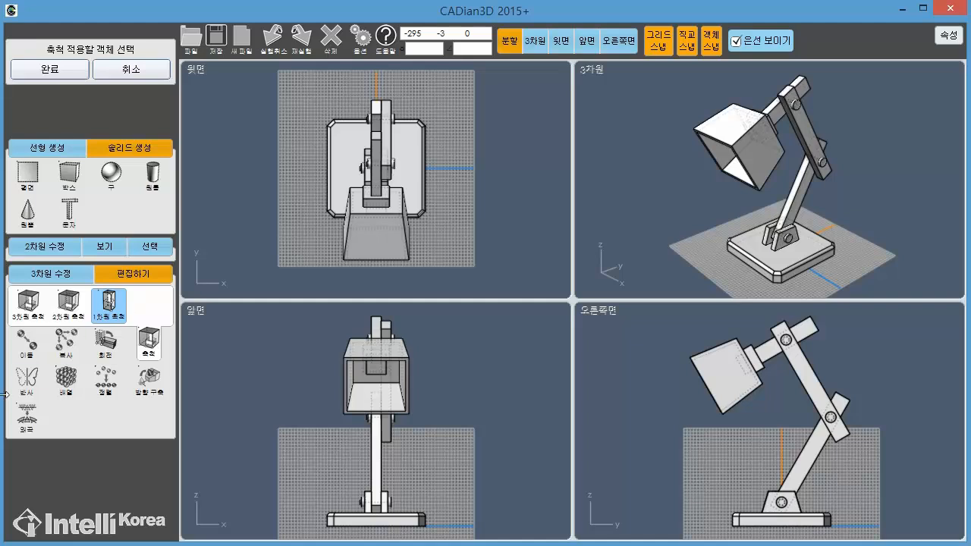
left_click(25, 387)
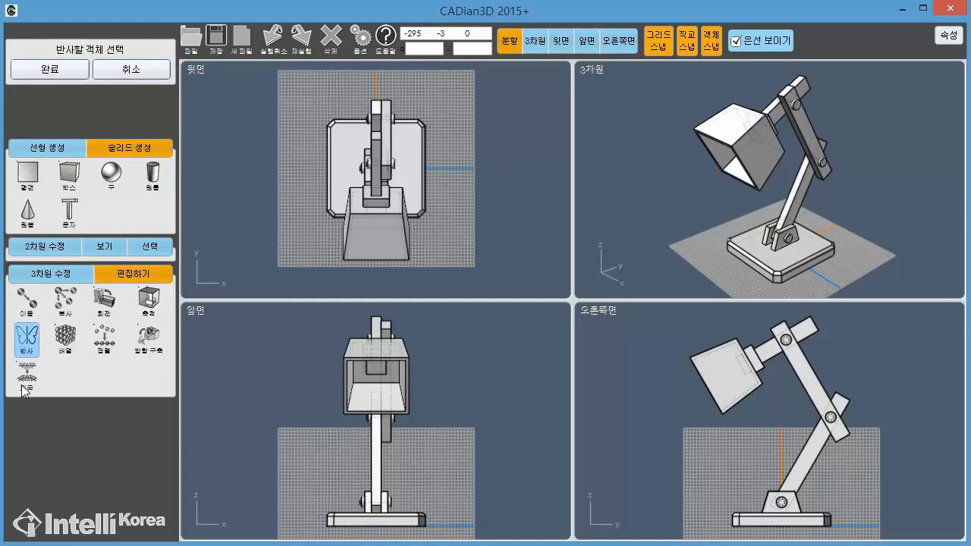
left_click(111, 351)
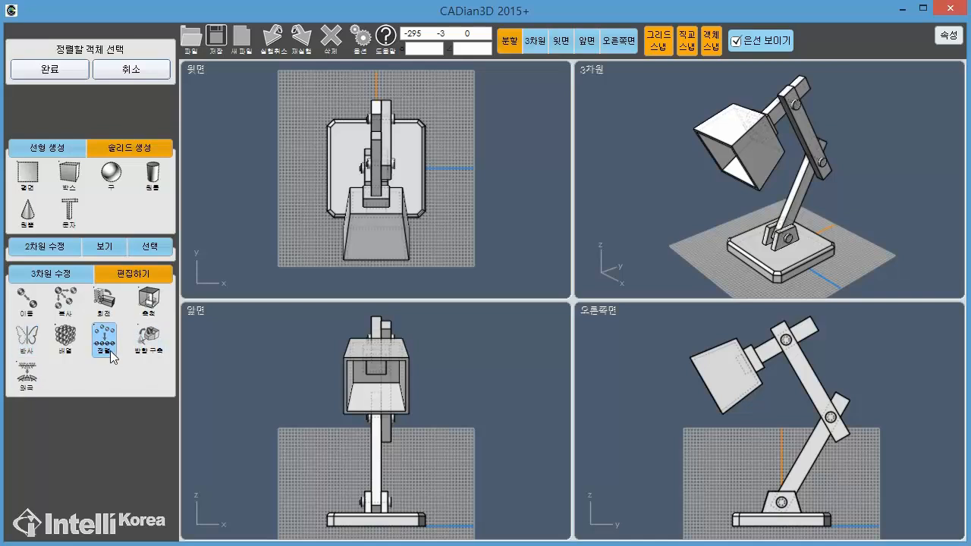
left_click(41, 271)
left_click(43, 250)
left_click(127, 70)
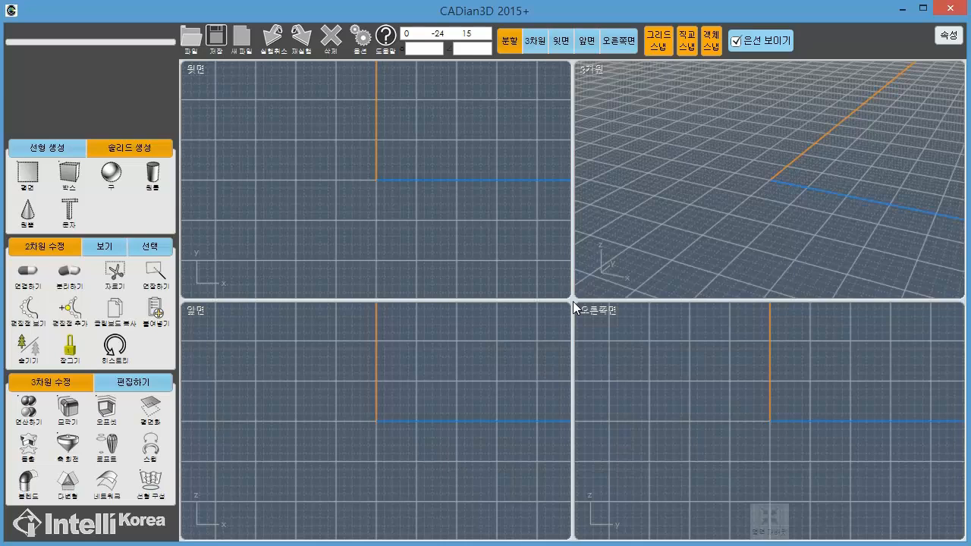
- Create a solid box centred on the origin, 150 wide and 150 high in the top view, extruded by 20
left_click(69, 173)
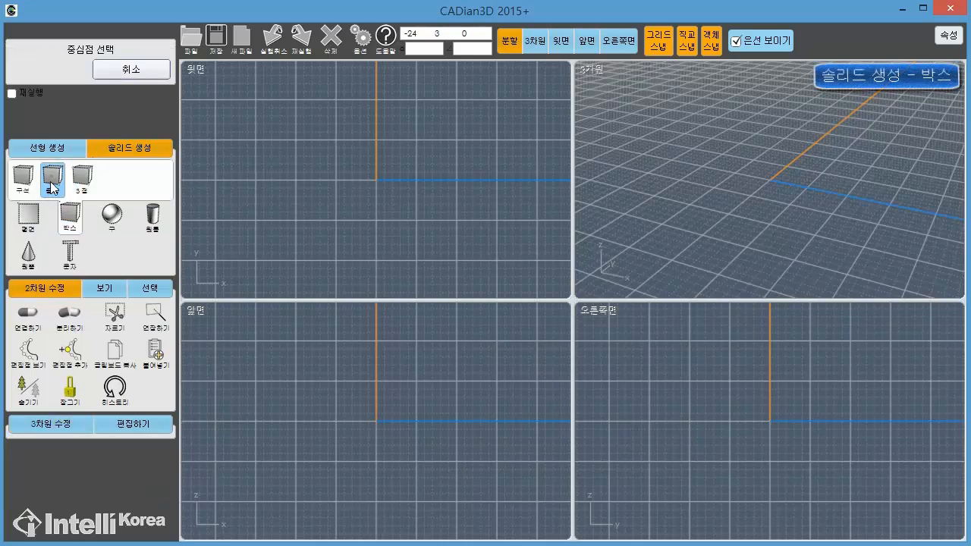
left_click(376, 181)
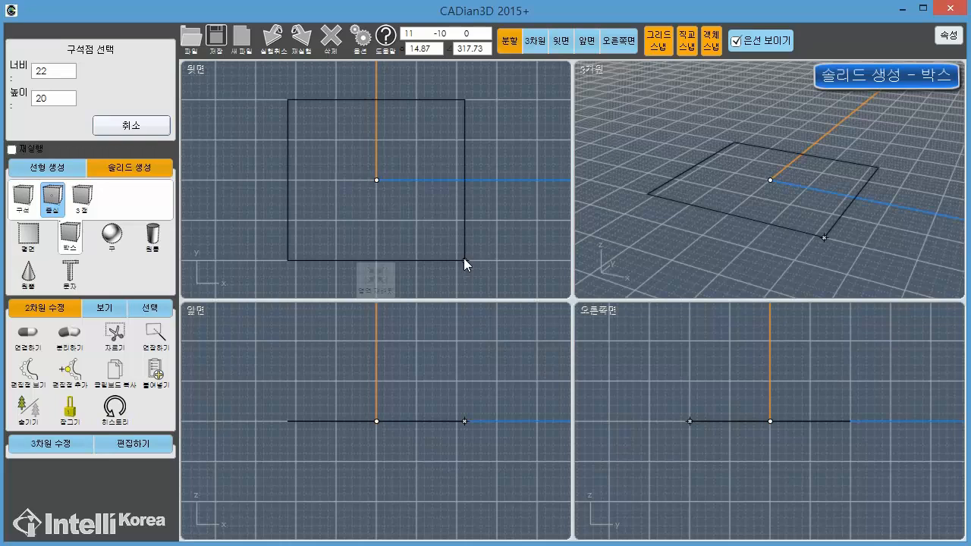
type("150")
key("Tab")
type("150")
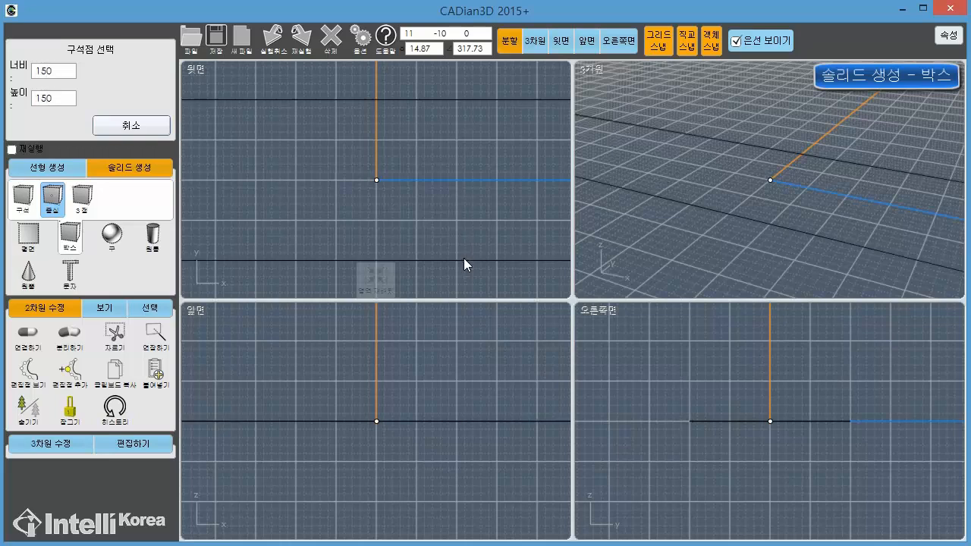
key("Return")
type("20")
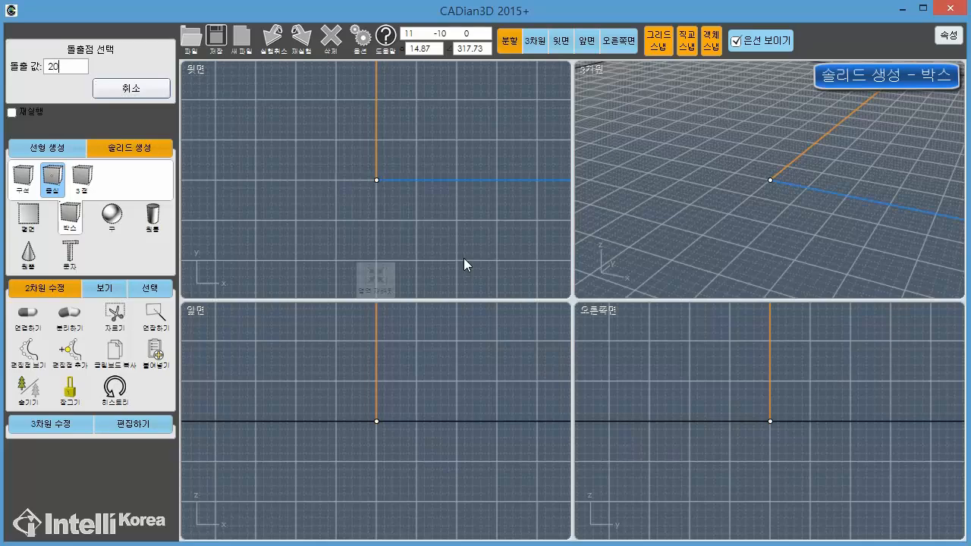
key("Return")
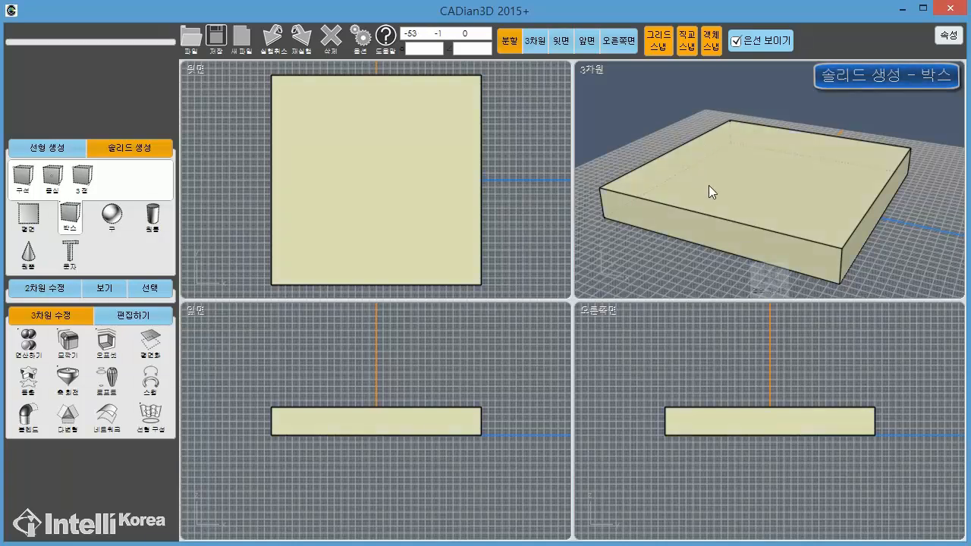
- Chamfer the box's four vertical corner edges with a distance of 10
right_click_drag(805, 205, 776, 197)
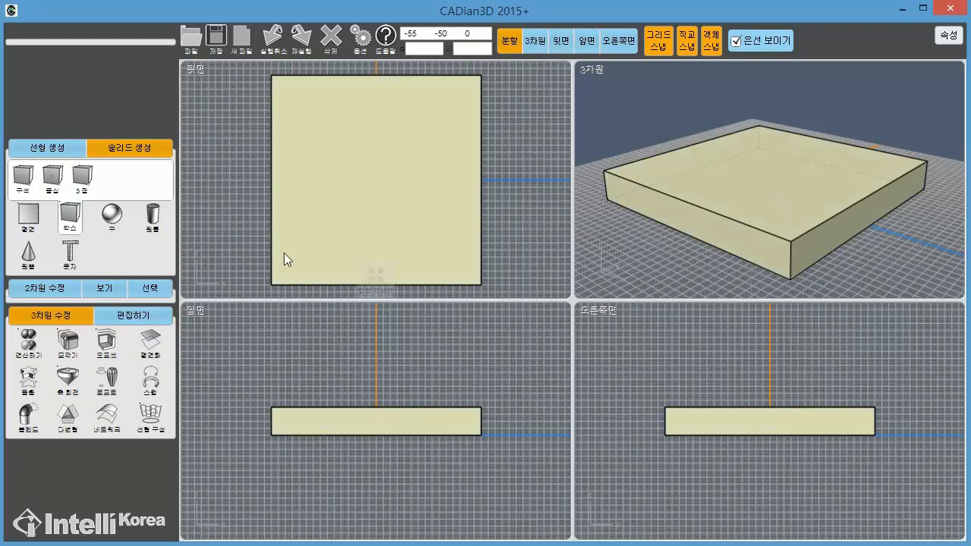
left_click(77, 351)
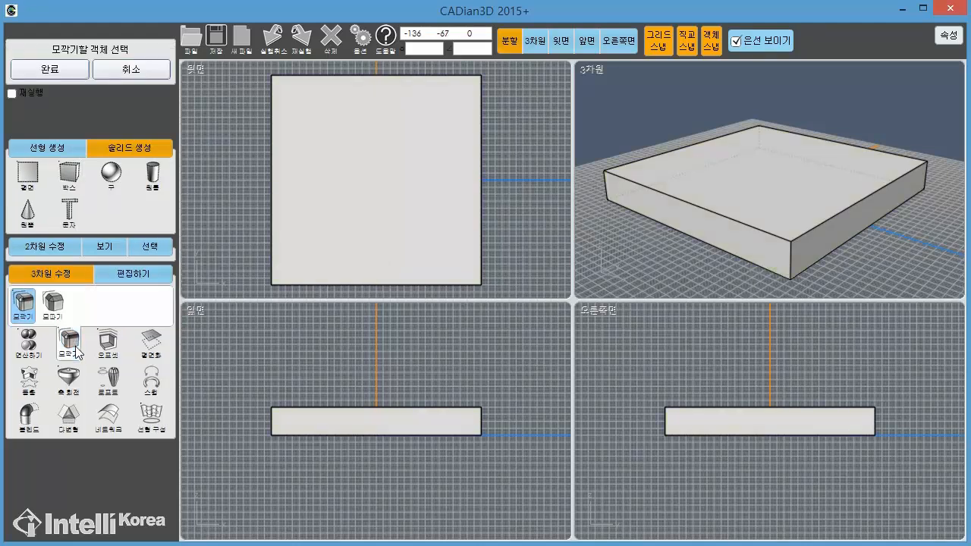
left_click(55, 308)
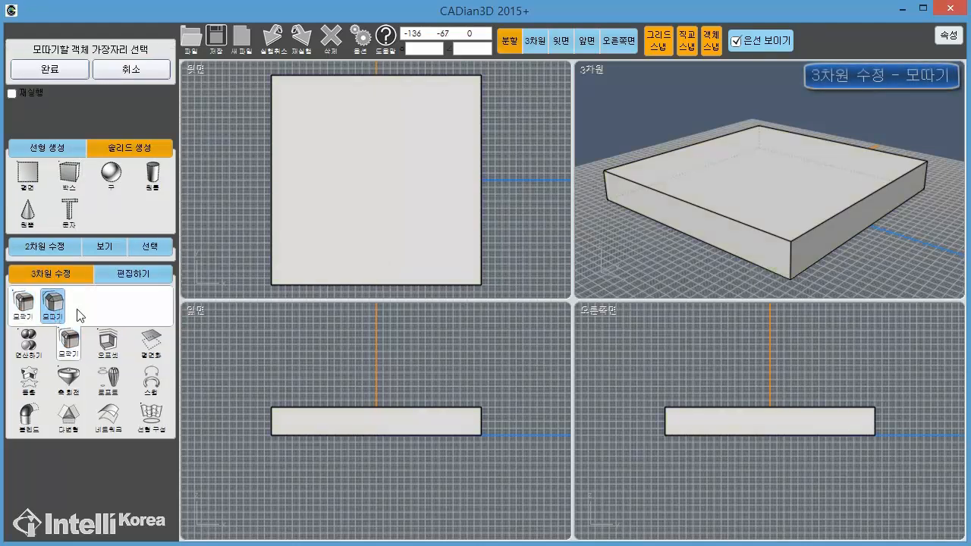
right_click_drag(837, 274, 801, 258)
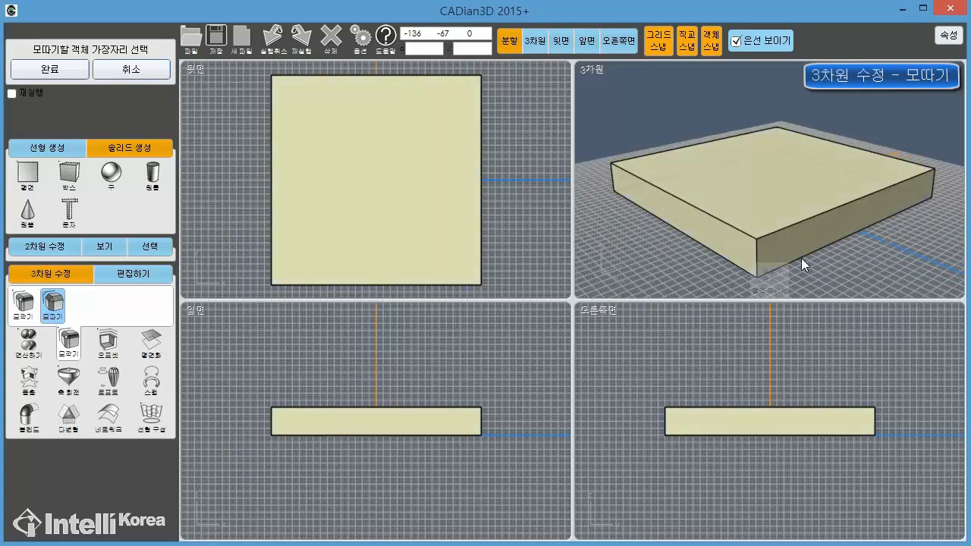
left_click(795, 207)
right_click_drag(794, 207, 775, 228)
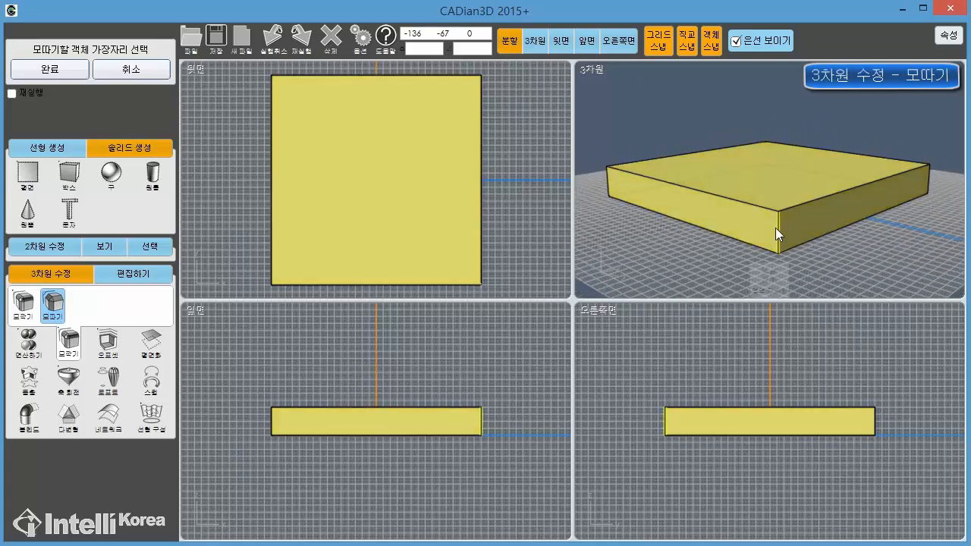
left_click(692, 192)
right_click_drag(693, 192, 616, 212)
left_click(626, 228)
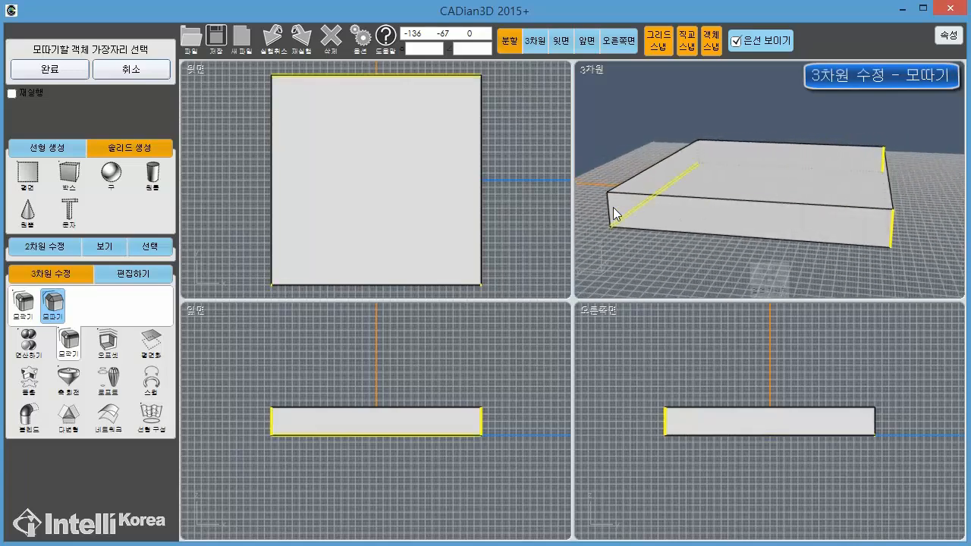
left_click(672, 169)
right_click_drag(672, 169, 648, 191)
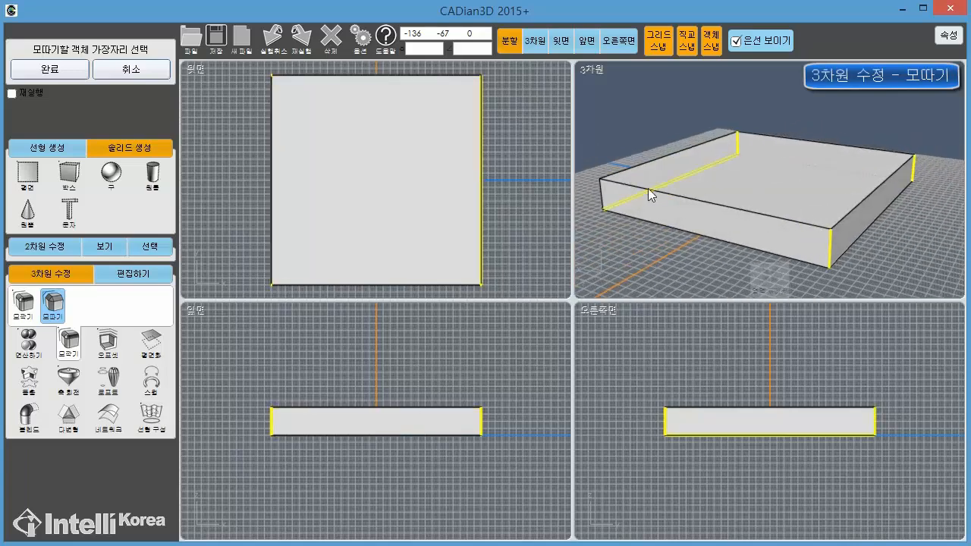
left_click(606, 199)
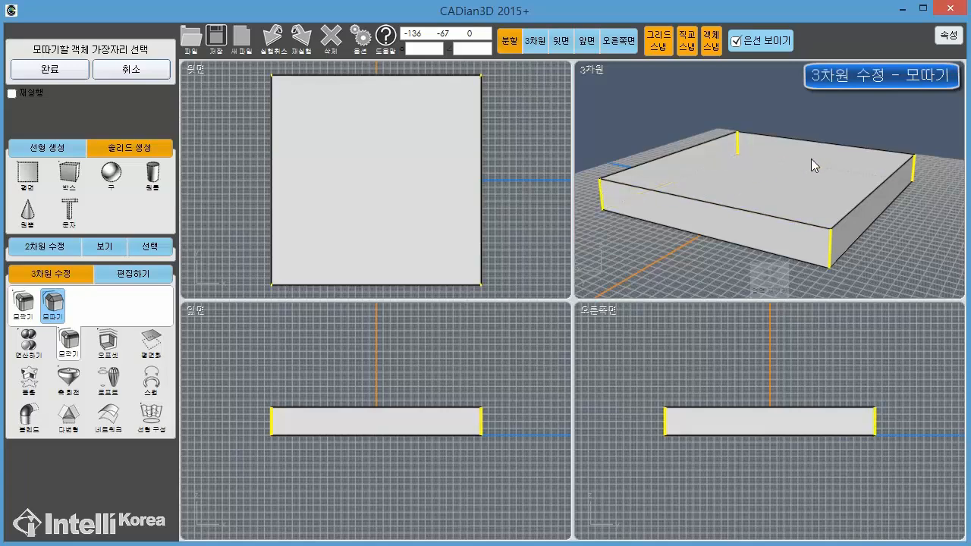
right_click_drag(813, 162, 702, 172)
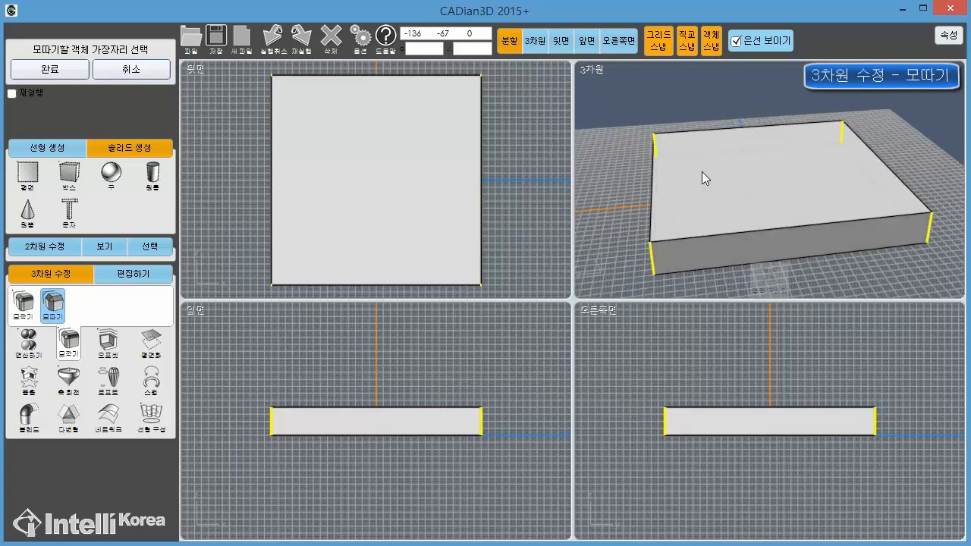
left_click(50, 70)
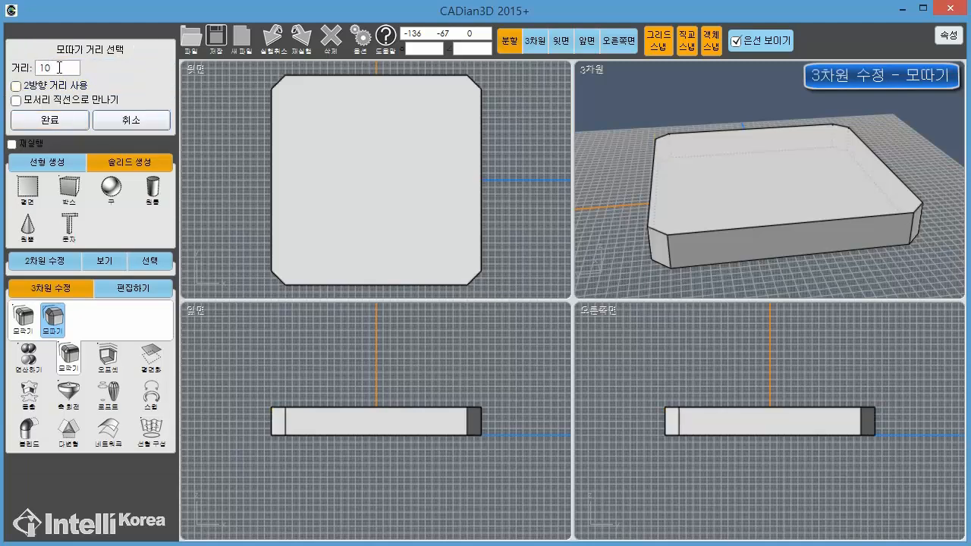
left_click(58, 67)
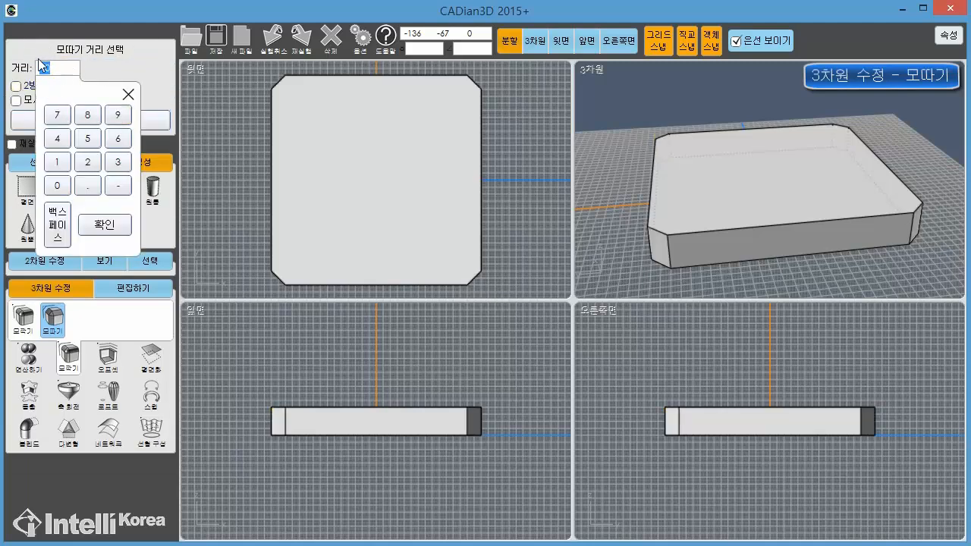
left_click(57, 161)
left_click(58, 183)
left_click(101, 226)
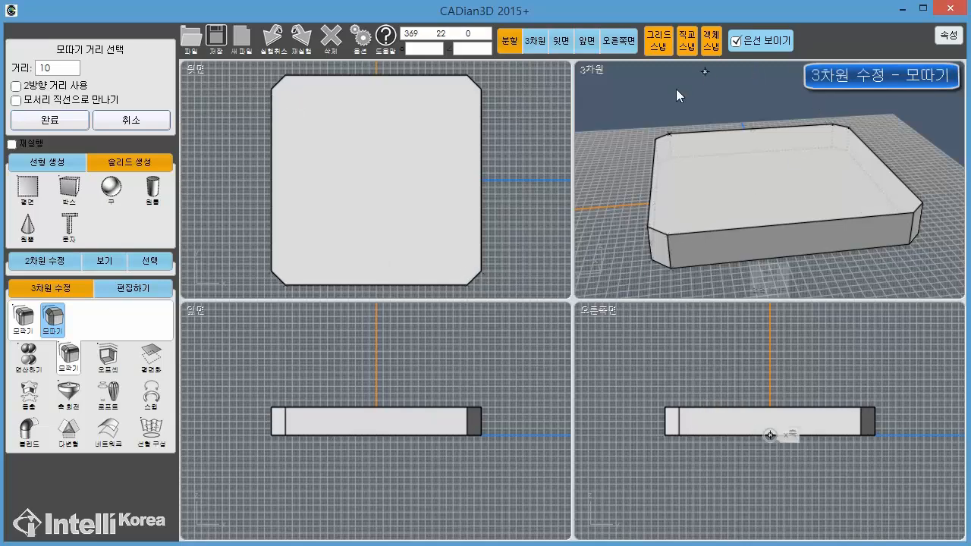
left_click(74, 118)
left_click_drag(789, 149, 698, 170)
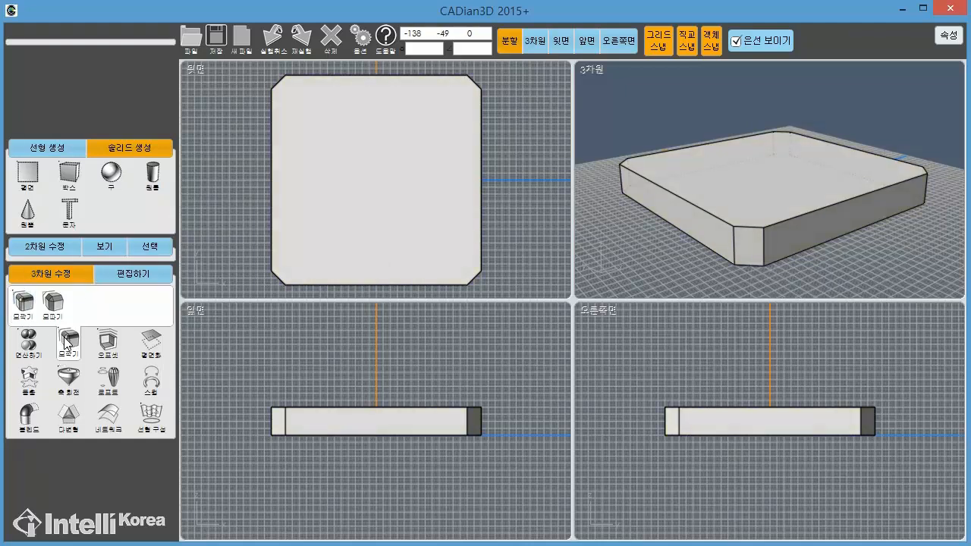
- Fillet all the edges around the base's top face with a radius of 5
left_click(23, 308)
right_click_drag(667, 165, 713, 172)
left_click(686, 202)
left_click(686, 203)
right_click_drag(685, 203, 732, 190)
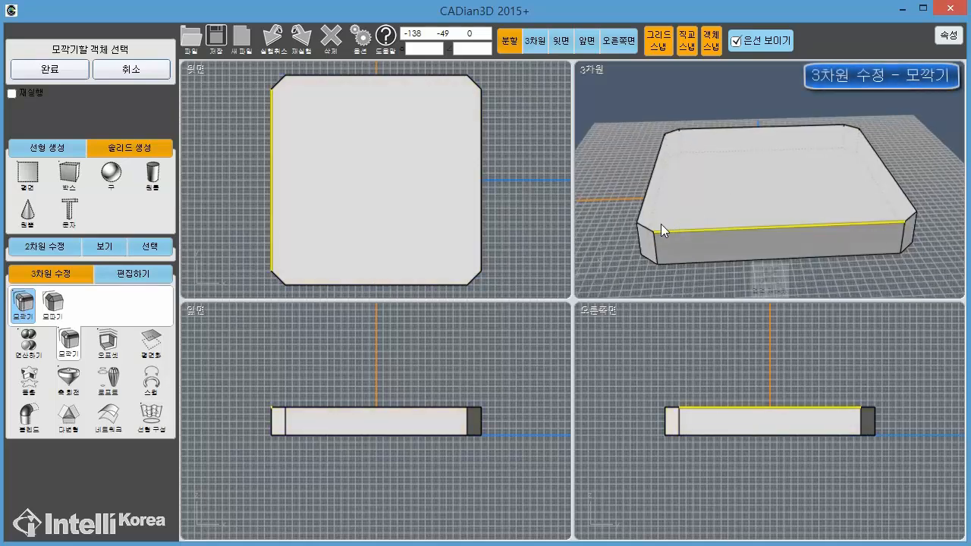
left_click(644, 230)
right_click_drag(646, 229, 789, 182)
left_click(670, 203)
left_click(649, 237)
left_click(646, 202)
left_click(661, 249)
left_click(651, 208)
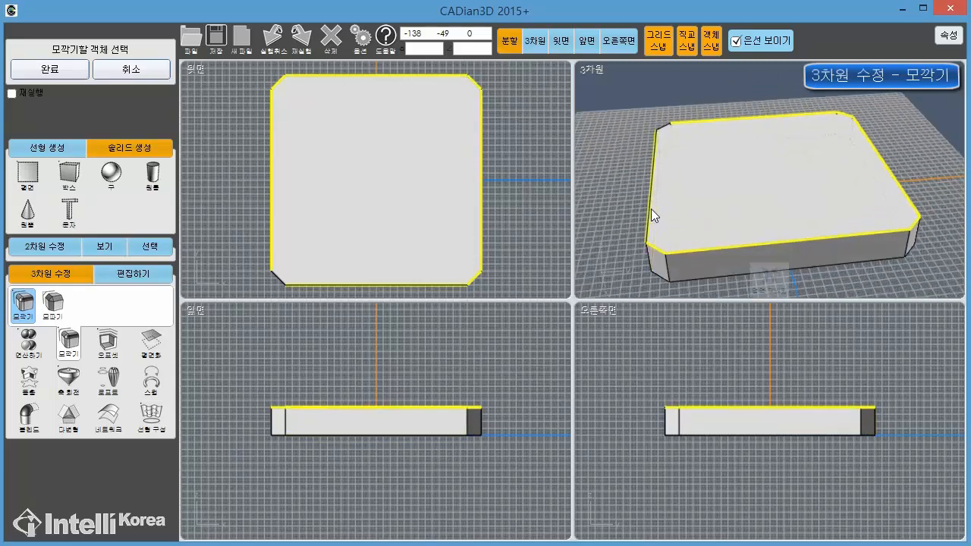
right_click_drag(653, 169, 747, 186)
left_click(628, 229)
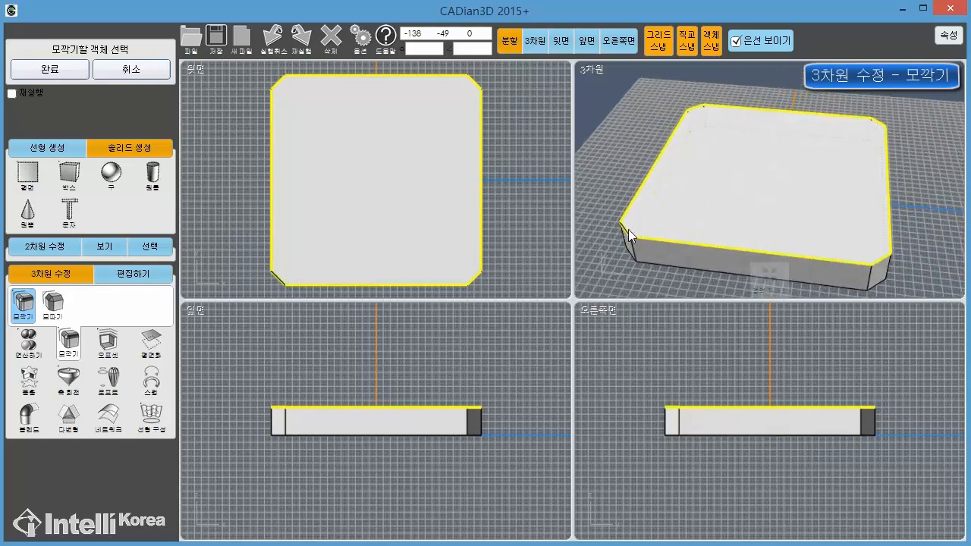
right_click_drag(785, 210, 667, 193)
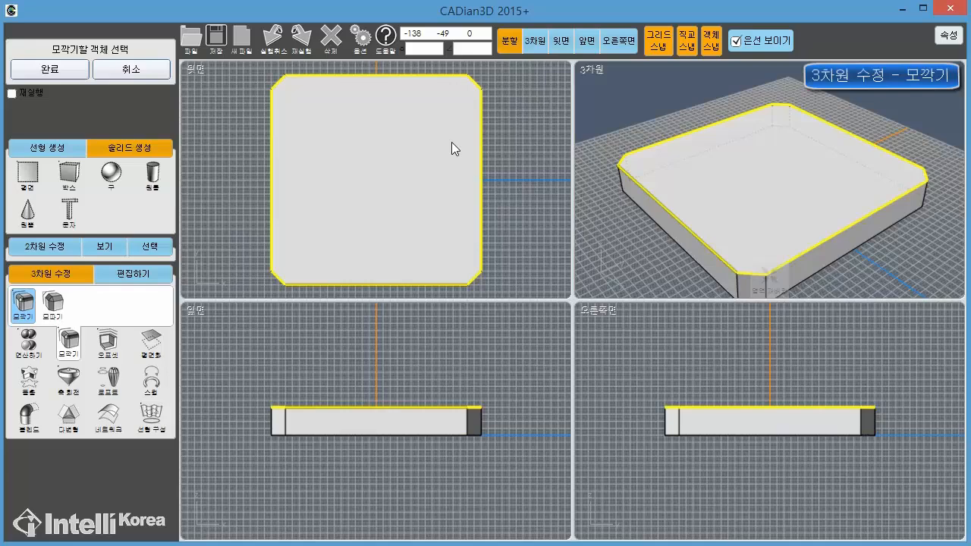
left_click(69, 73)
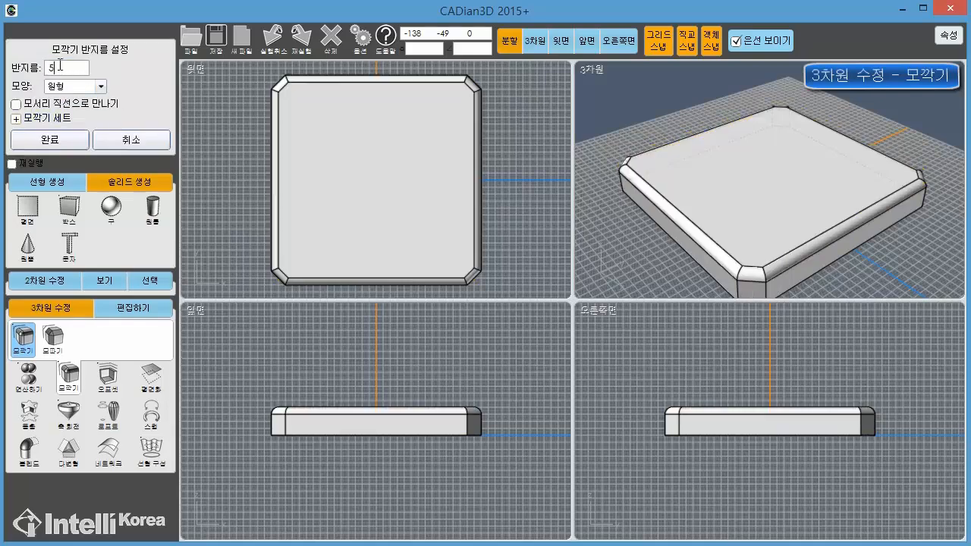
left_click(62, 68)
left_click(98, 140)
left_click(116, 223)
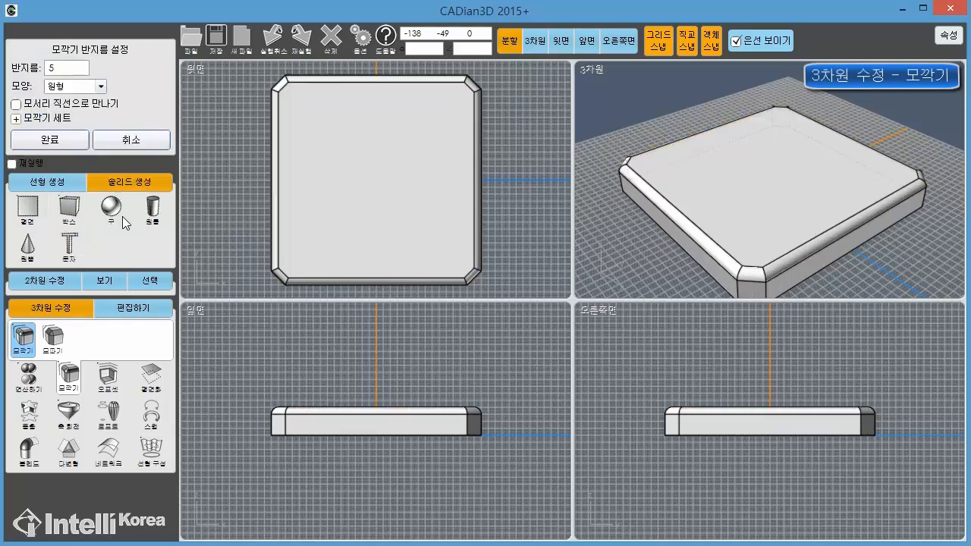
left_click(72, 137)
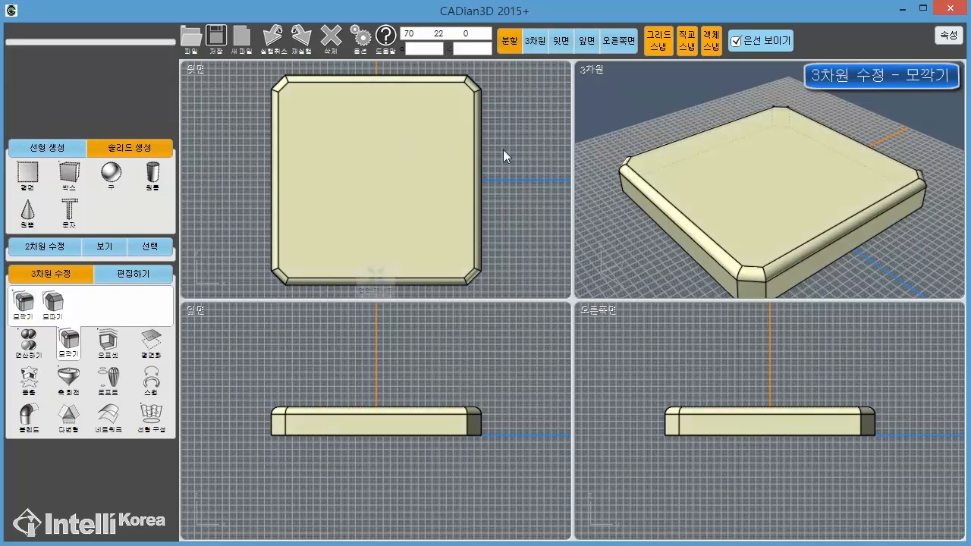
left_click_drag(705, 179, 633, 159)
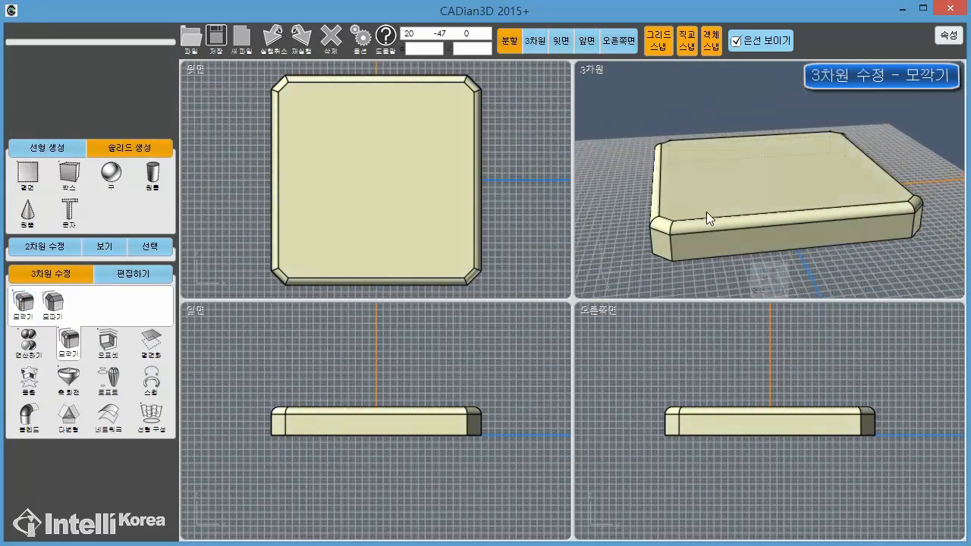
left_click_drag(867, 188, 726, 199)
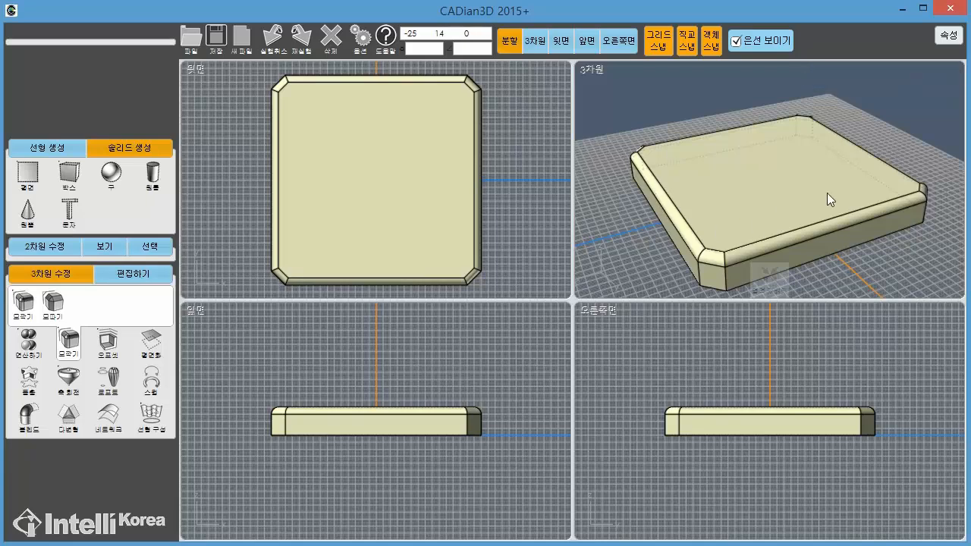
left_click_drag(827, 193, 756, 254)
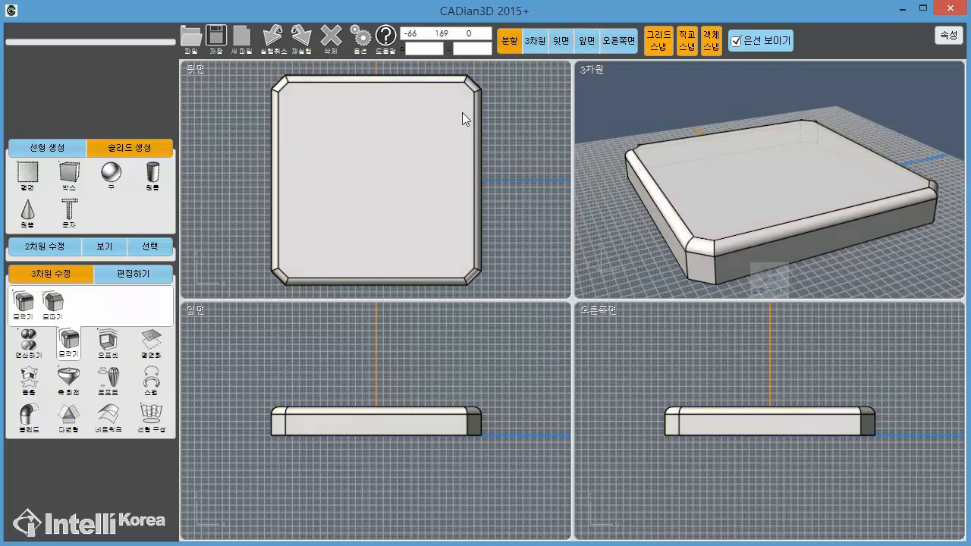
- Create a solid box centred on the base's top face, 35 wide and 60 high in the top view, extruded by 33
left_click(69, 177)
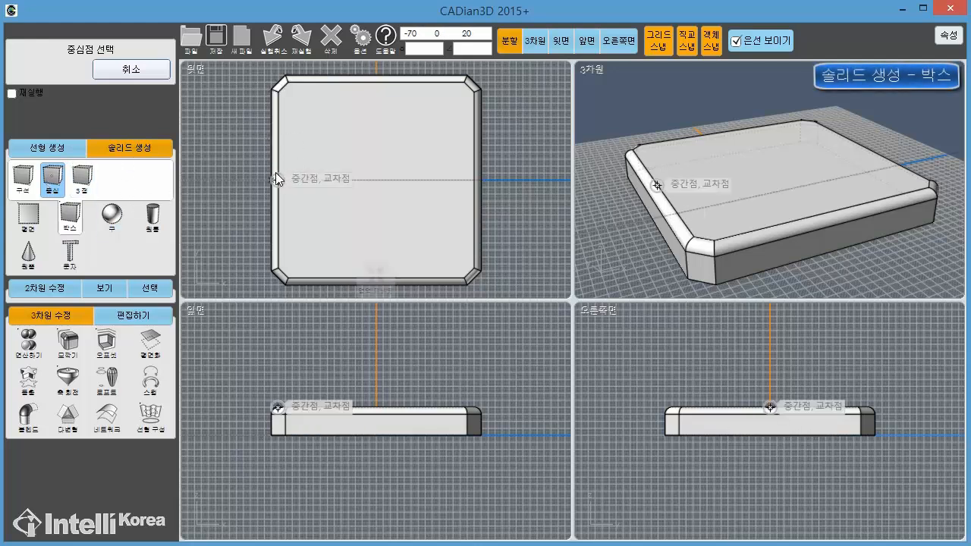
left_click(383, 180)
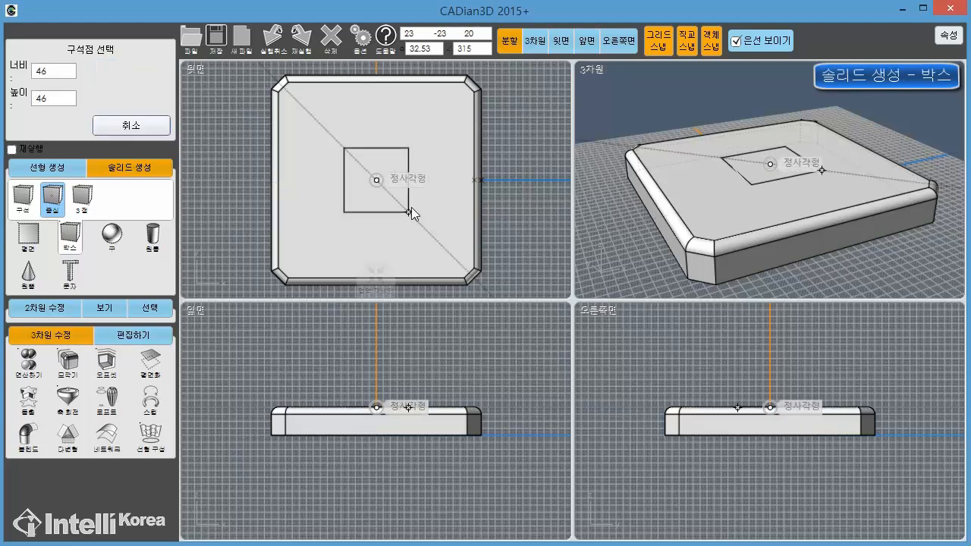
key("Tab")
key("Tab")
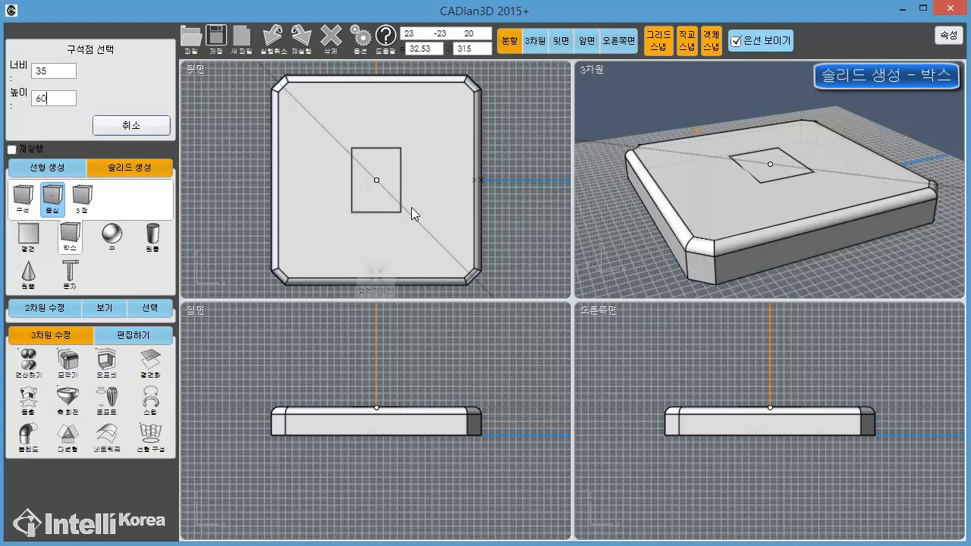
key("Return")
type("33")
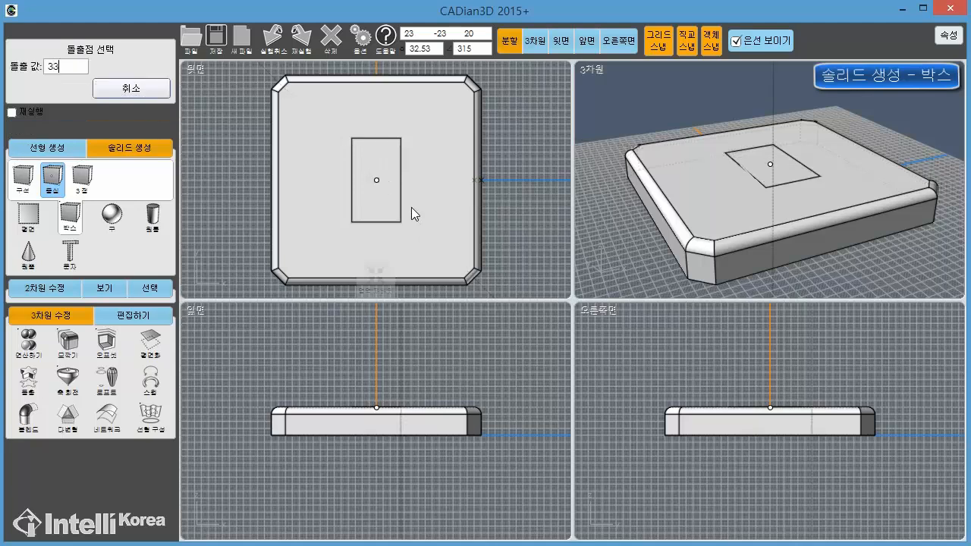
key("Return")
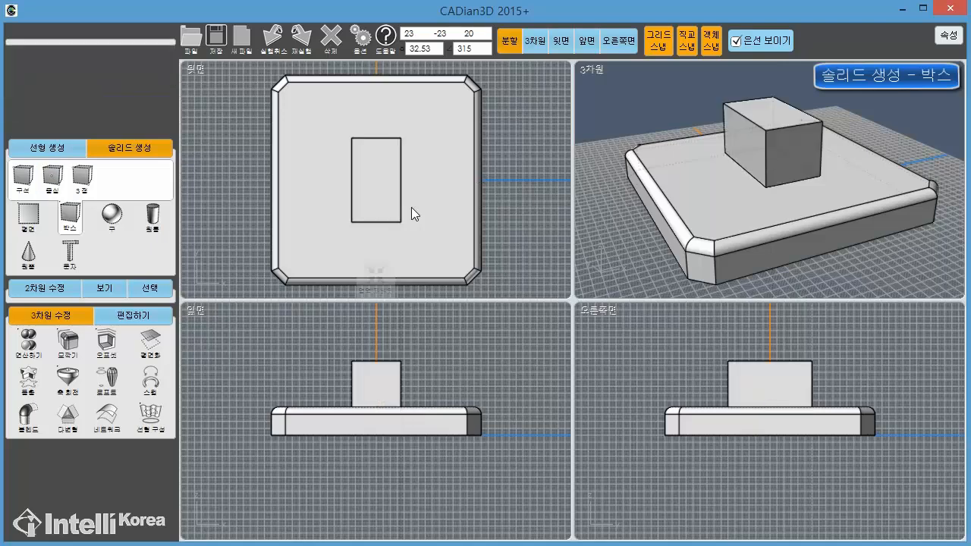
- Show the edit points of the small box on top of the base
middle_click_drag(817, 148, 749, 232)
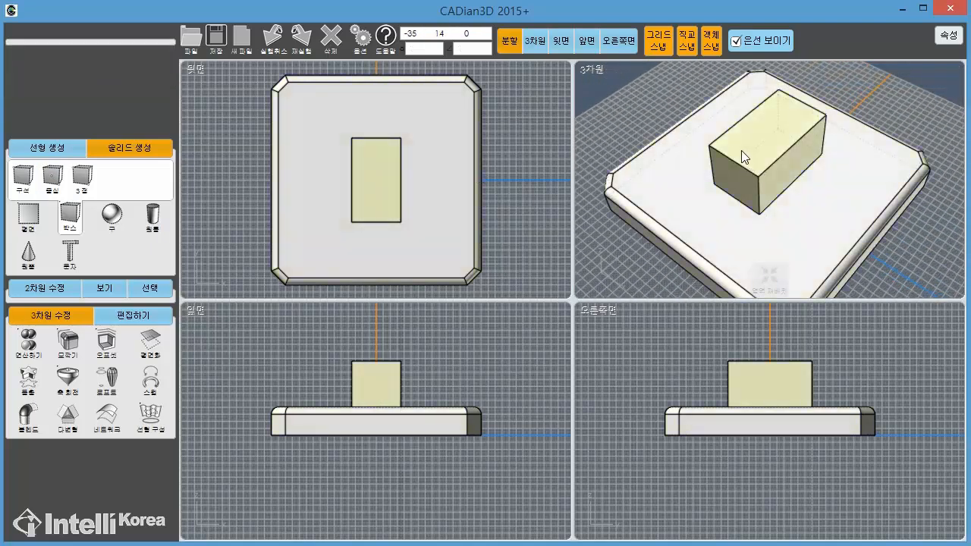
middle_click_drag(735, 166, 755, 147)
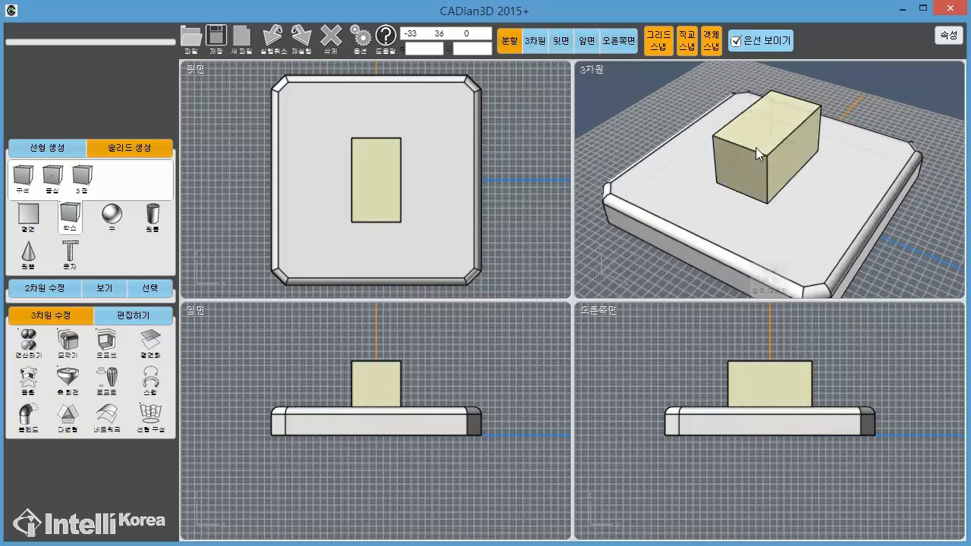
left_click(59, 290)
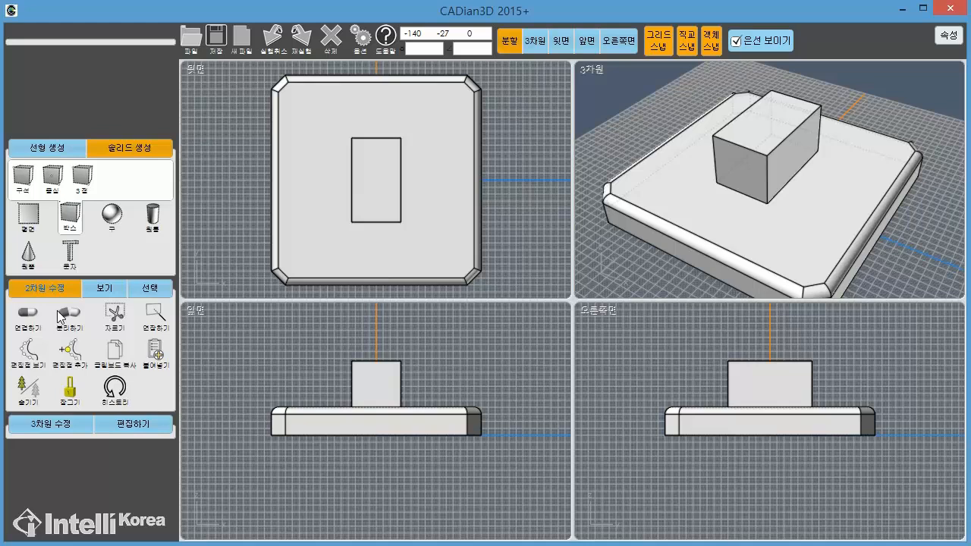
left_click(29, 357)
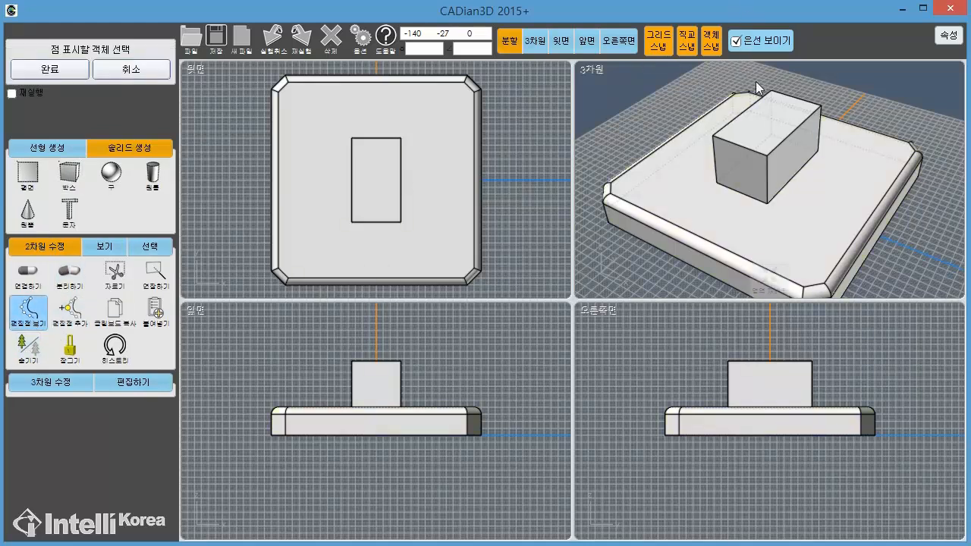
left_click(776, 124)
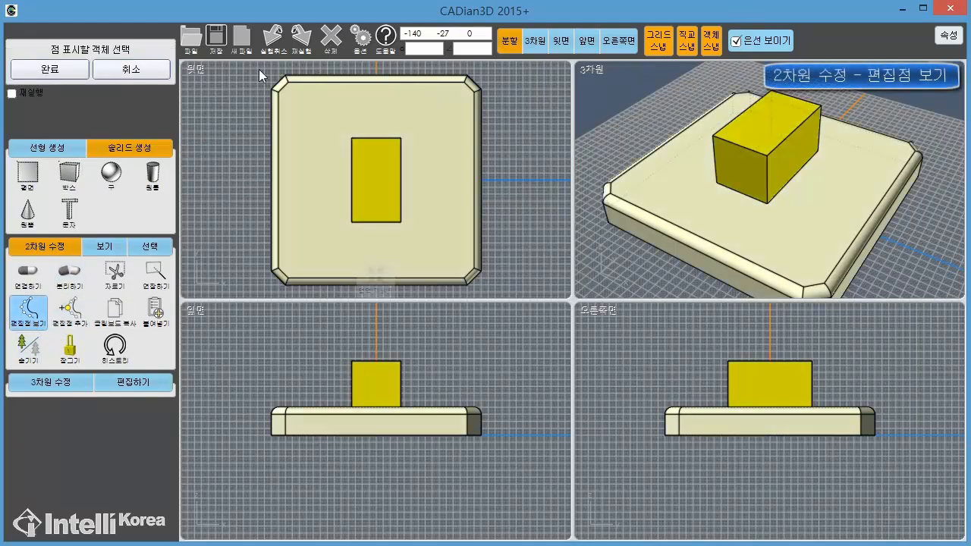
left_click(71, 71)
- Taper the small box by selecting its four top corner points and setting their Y size to 40 with the aspect ratio unlocked
right_click_drag(753, 117, 764, 147)
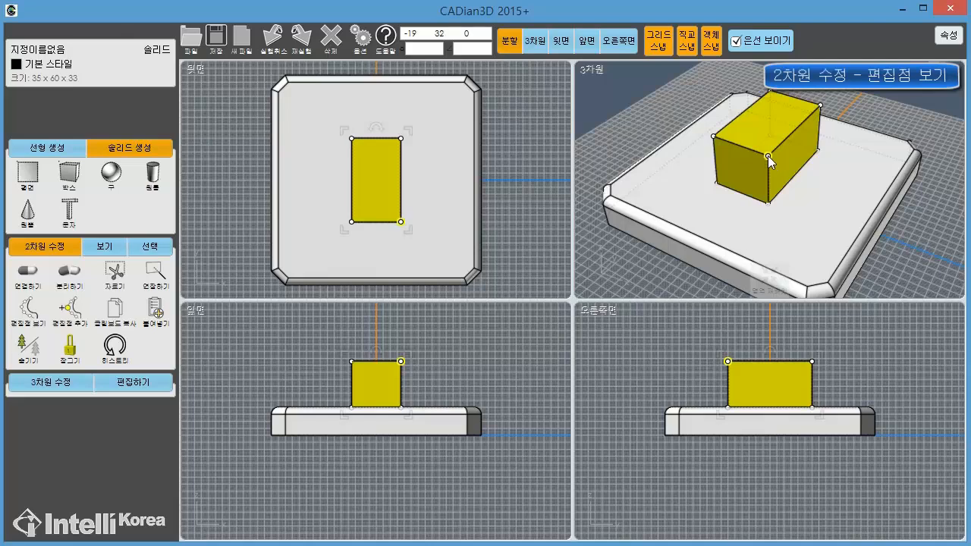
right_click_drag(814, 153, 824, 177)
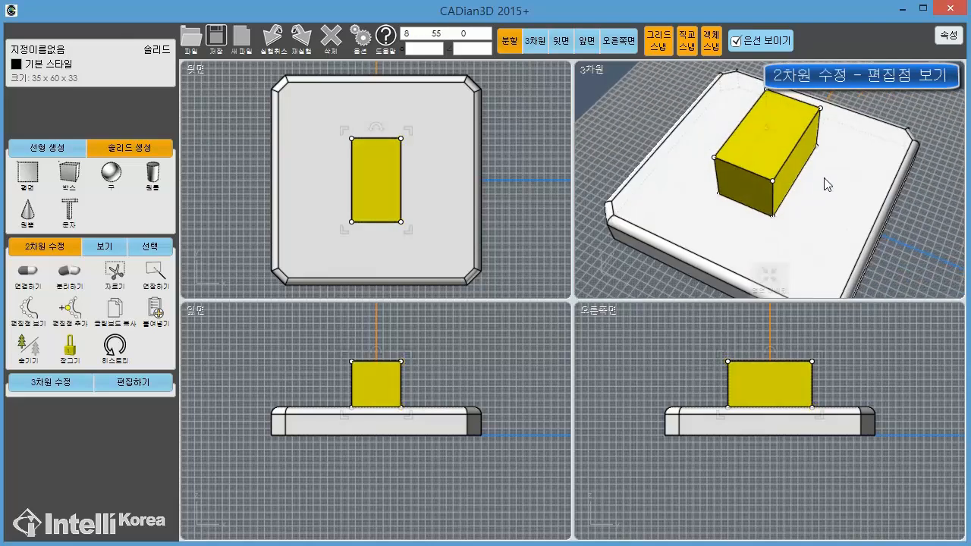
left_click(773, 181)
left_click(714, 157)
right_click_drag(700, 98, 876, 114)
left_click(765, 123)
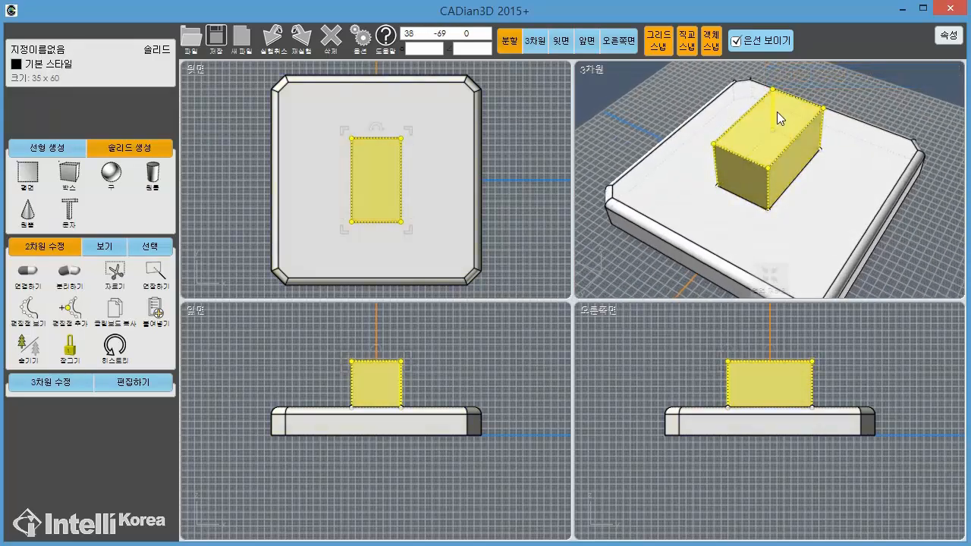
left_click(53, 84)
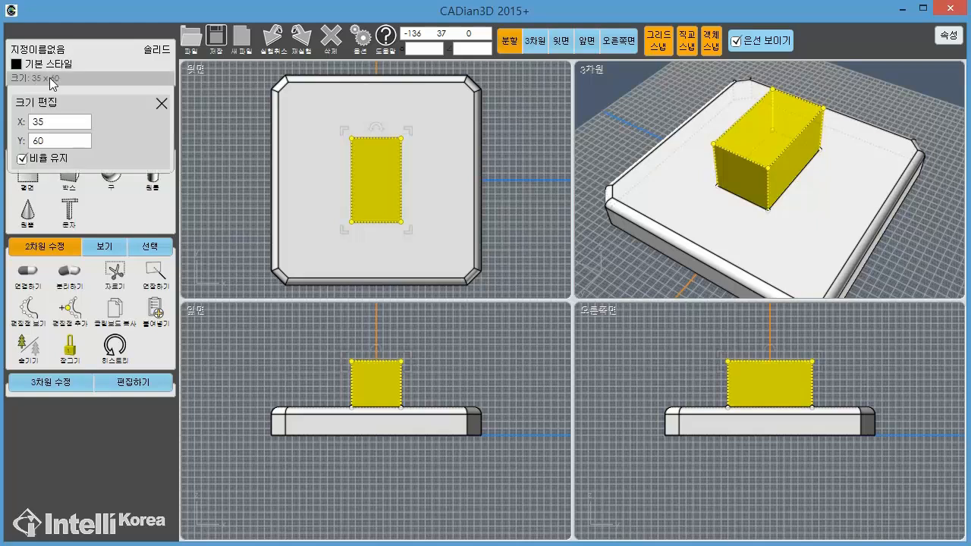
left_click(22, 159)
double_click(76, 141)
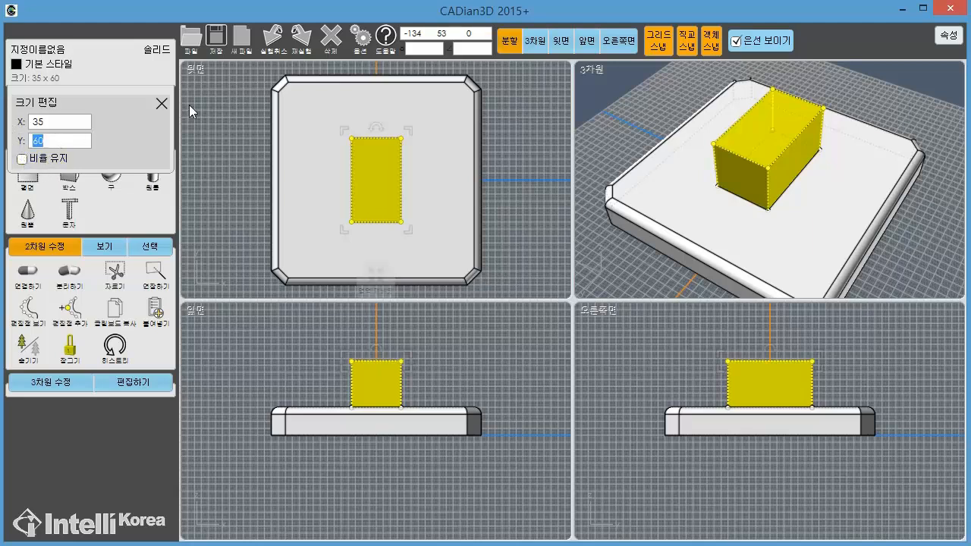
type("40")
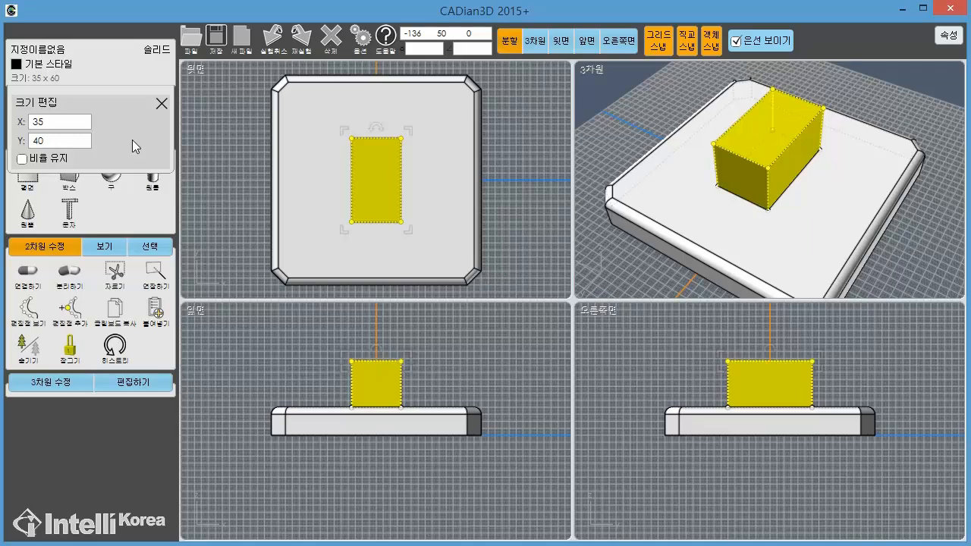
key("Return")
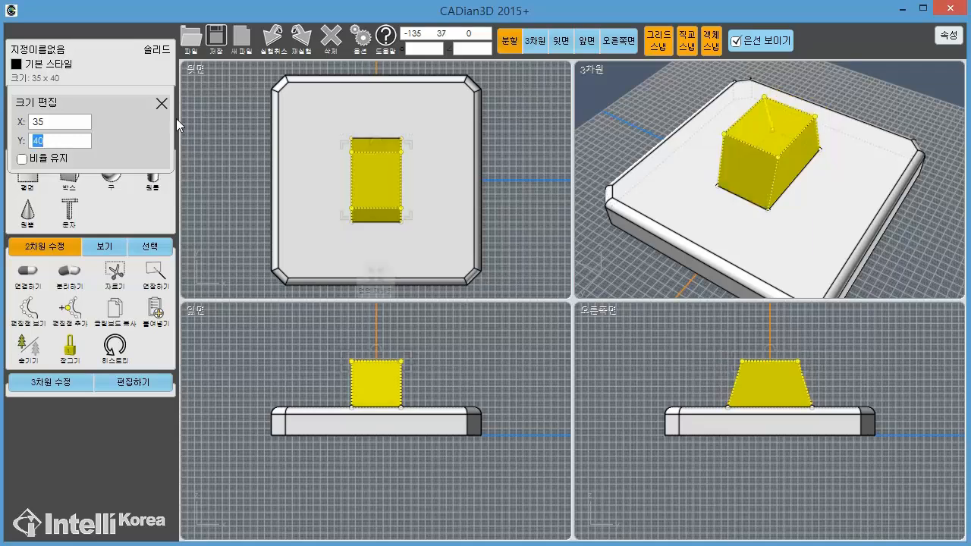
left_click(162, 104)
mouse_move(709, 123)
middle_mouse_down()
mouse_move(711, 138)
mouse_move(634, 124)
mouse_move(692, 130)
middle_mouse_up()
key("Escape")
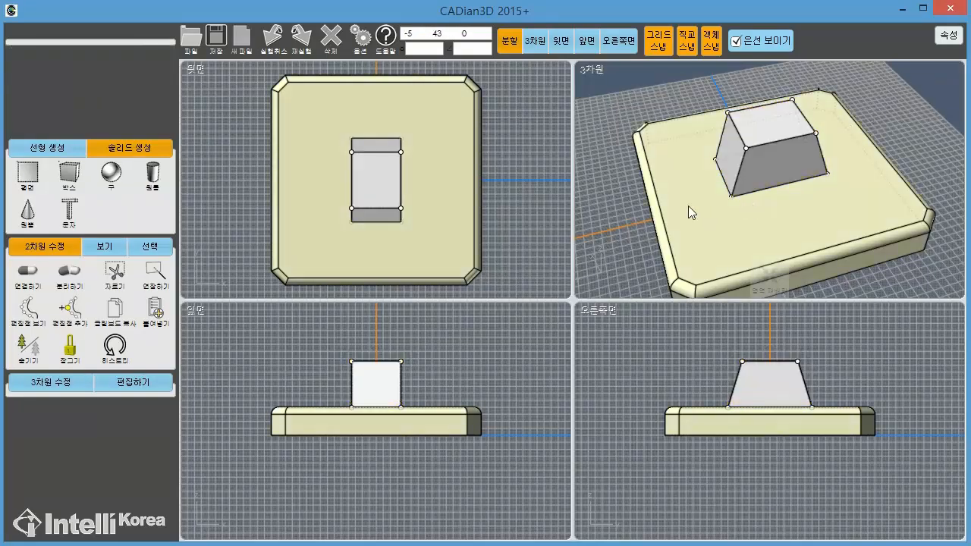
- Hide the tapered block's edit points and leave the block deselected
middle_click_drag(651, 149, 663, 117)
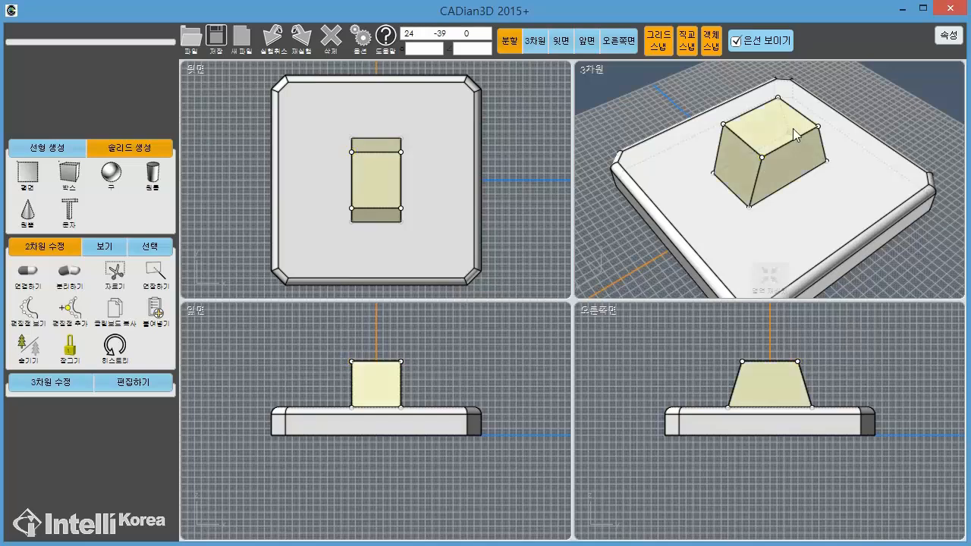
middle_click_drag(898, 115, 853, 108)
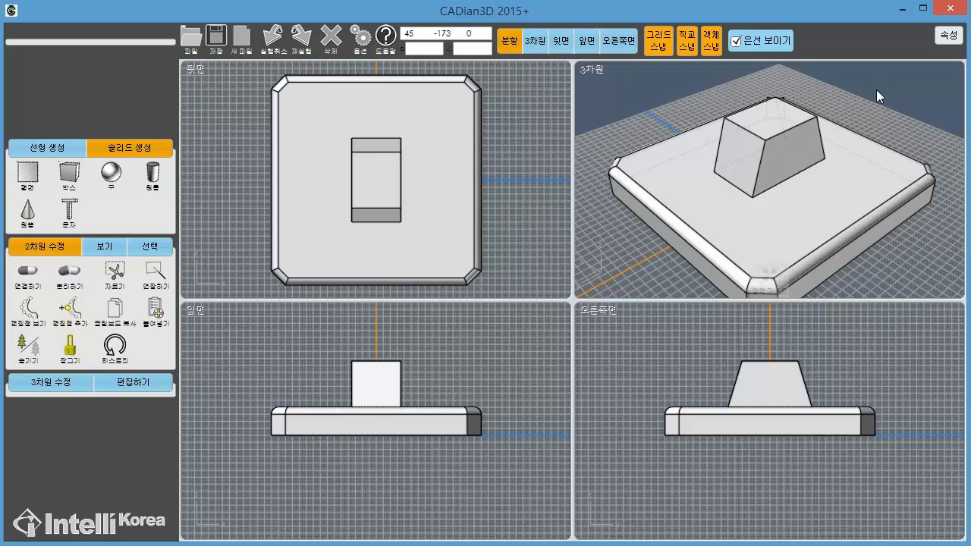
left_click(787, 137)
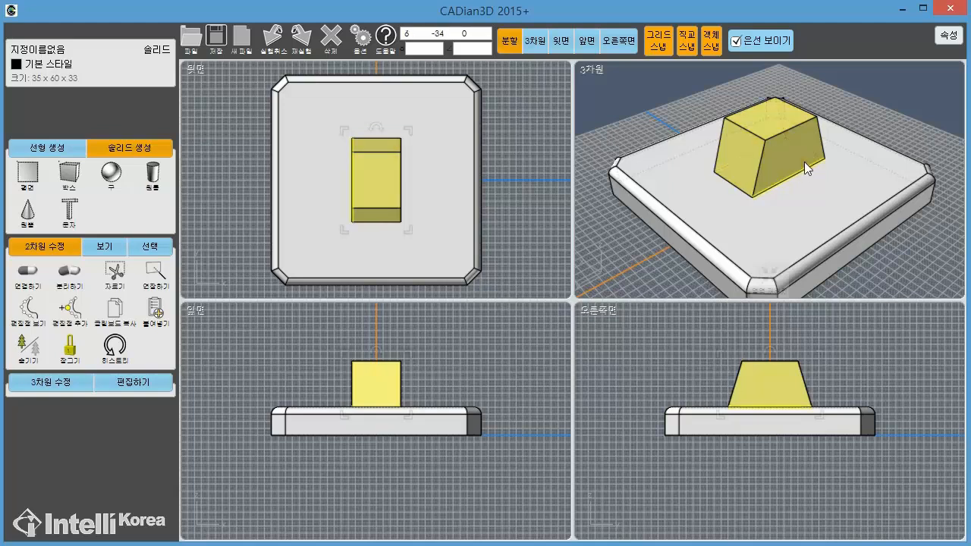
left_click(917, 155)
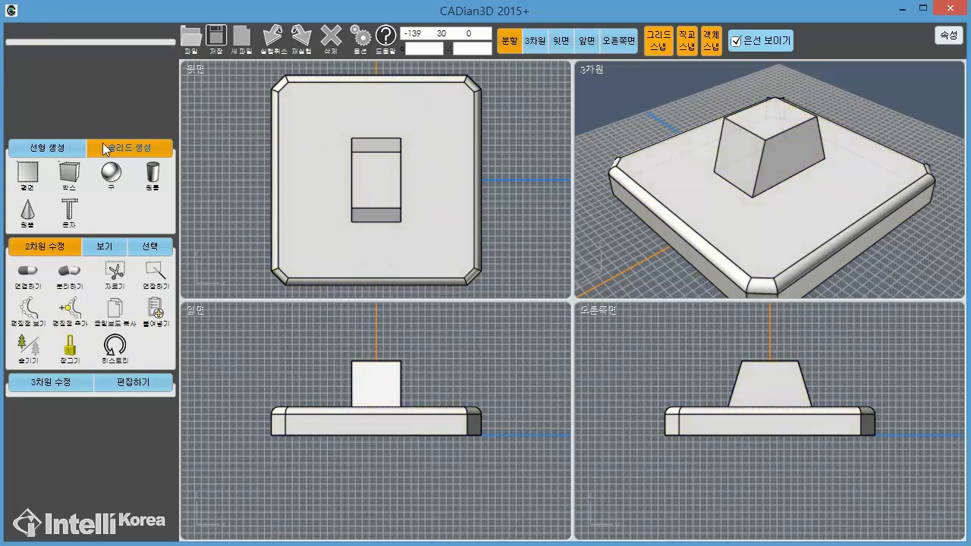
- Draw a centre-based rectangle 15 wide and 80 high, centred on the tapered block's top face in the top view
left_click(61, 149)
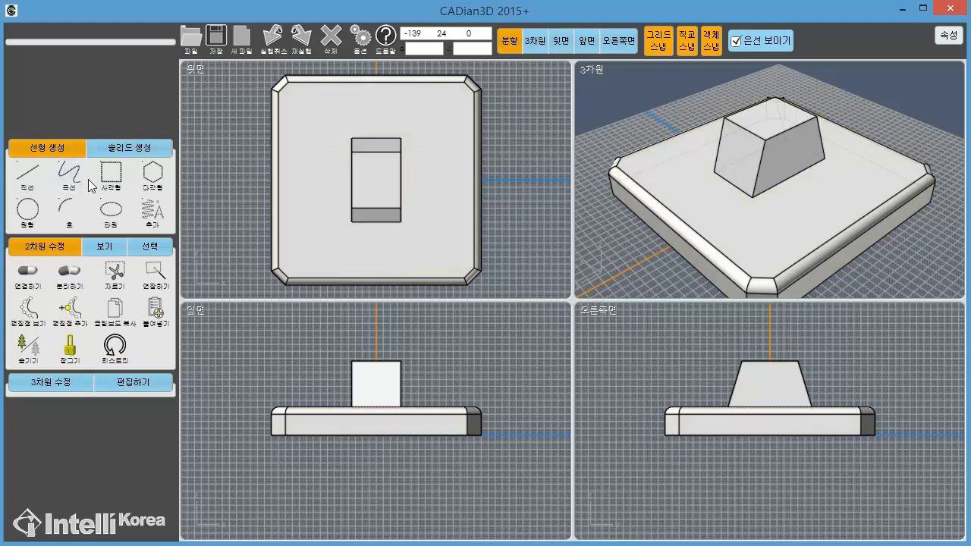
left_click(111, 182)
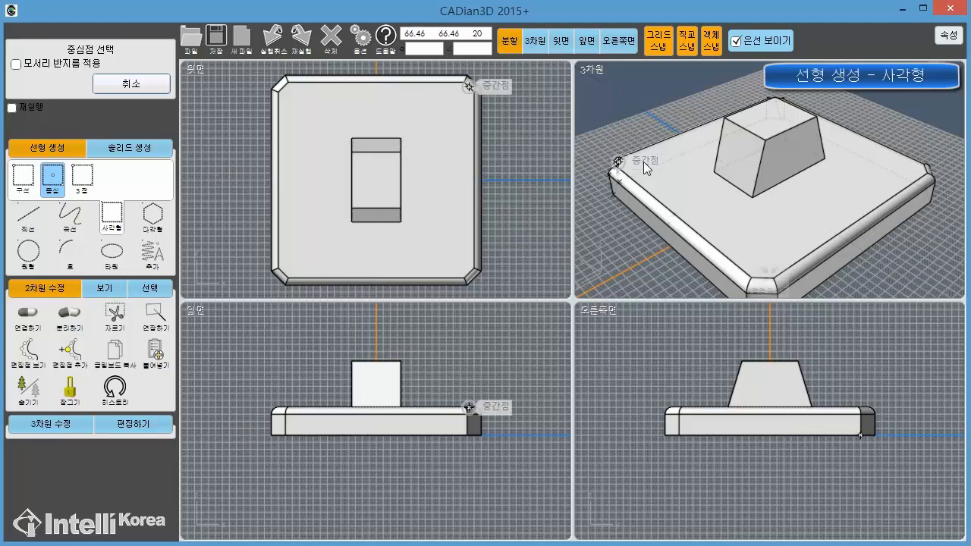
left_click(376, 180)
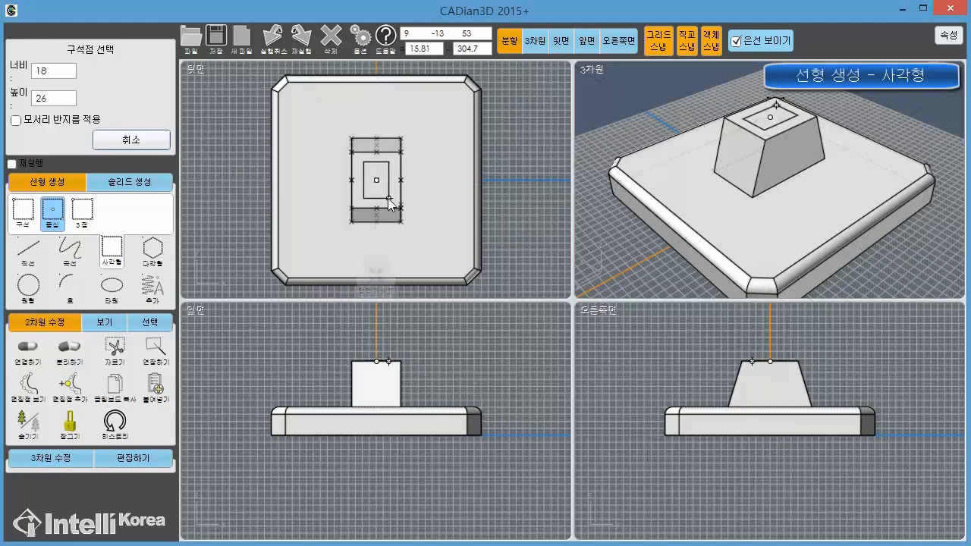
key("Tab")
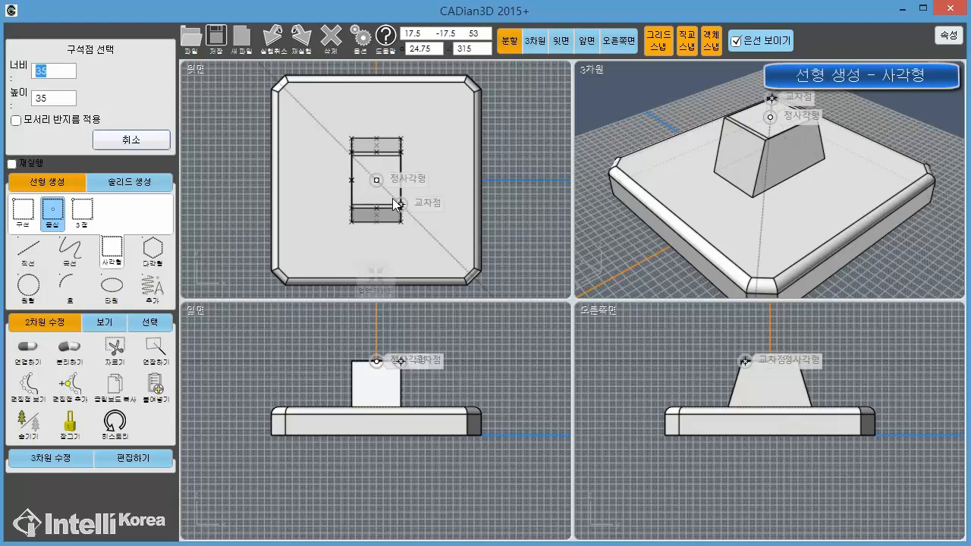
key("Tab")
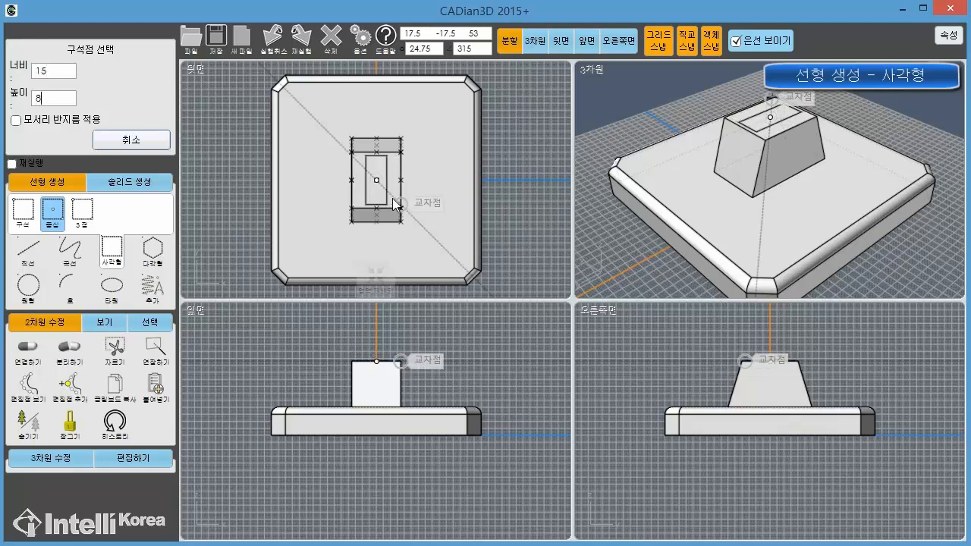
key("Return")
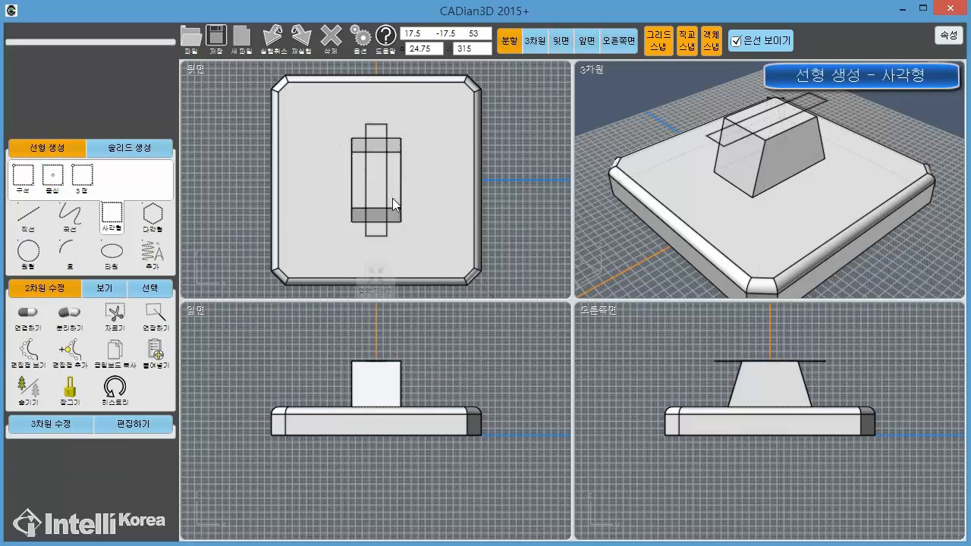
- Subtract the rectangle from the tapered block to cut a slot through it, and delete the leftover rectangle
right_click_drag(724, 167, 881, 123)
left_click(756, 148)
left_click(927, 126)
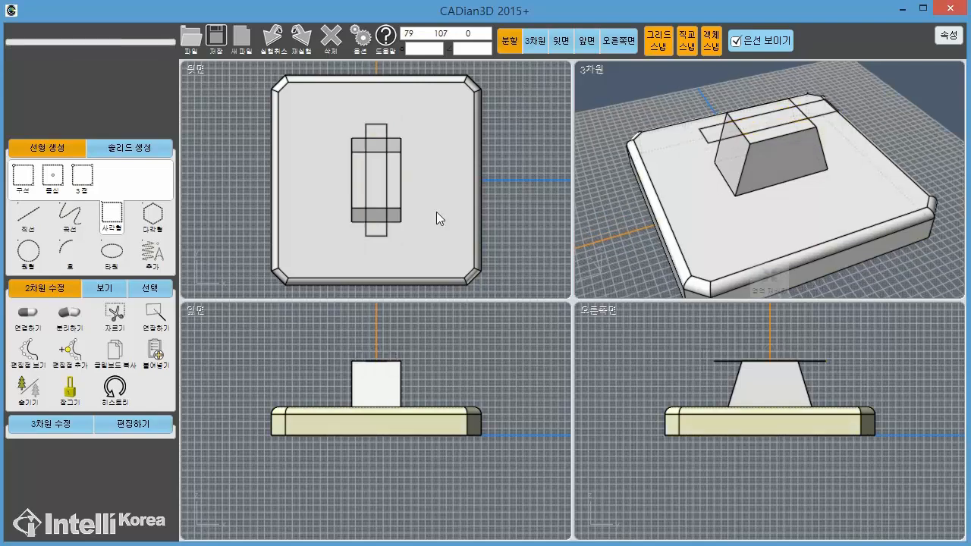
left_click(50, 424)
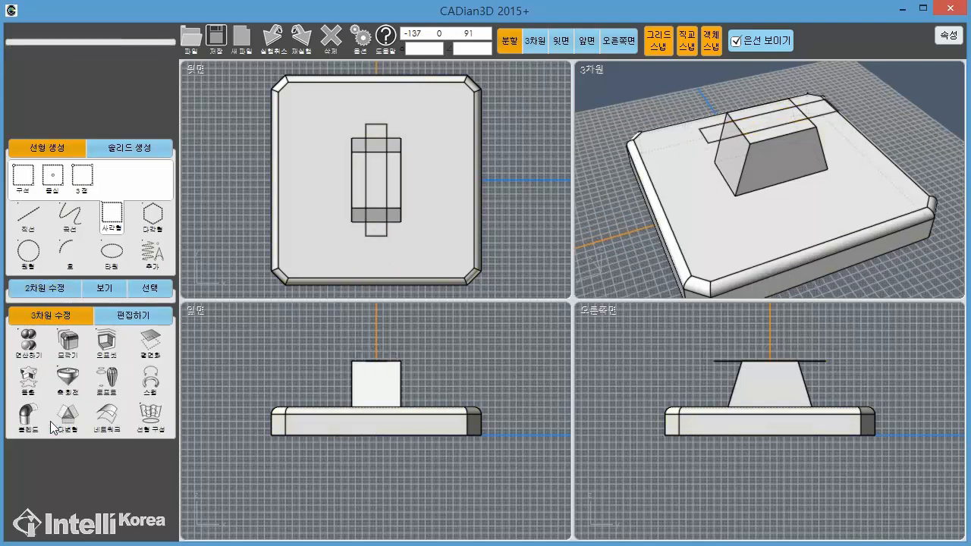
left_click(27, 350)
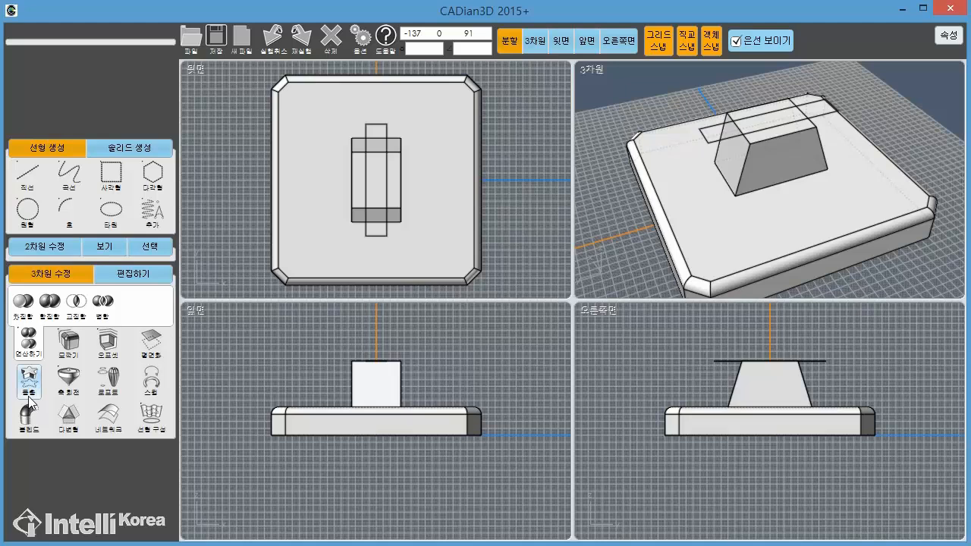
left_click(25, 312)
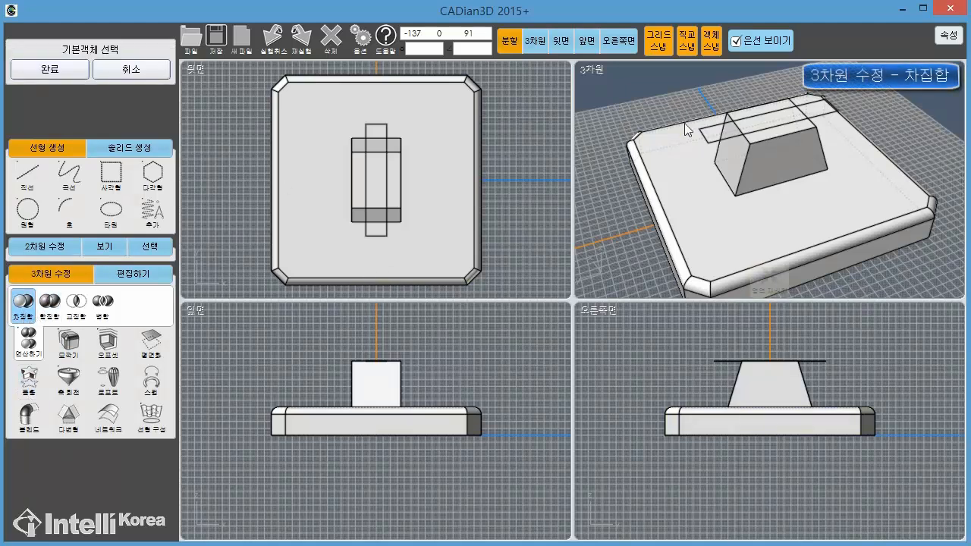
left_click(749, 152)
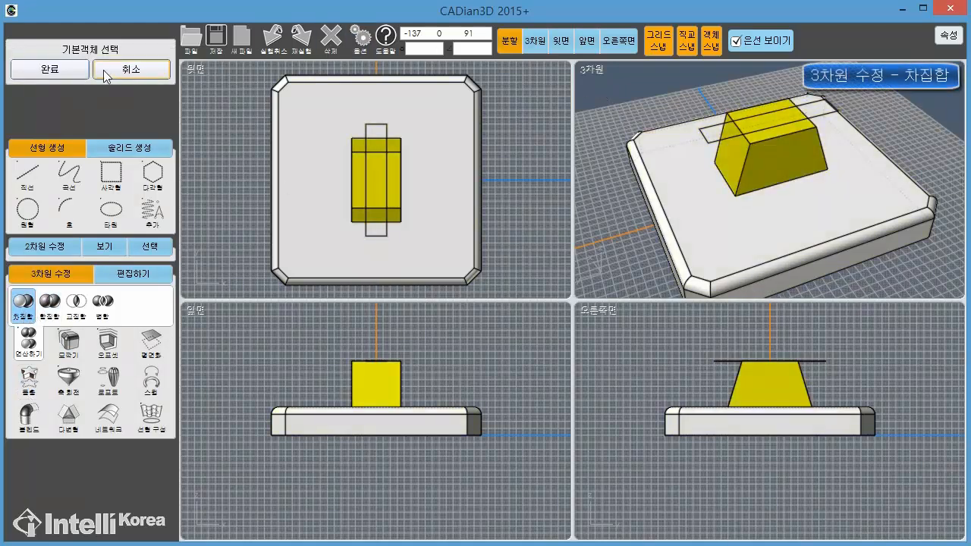
left_click(53, 70)
left_click(704, 138)
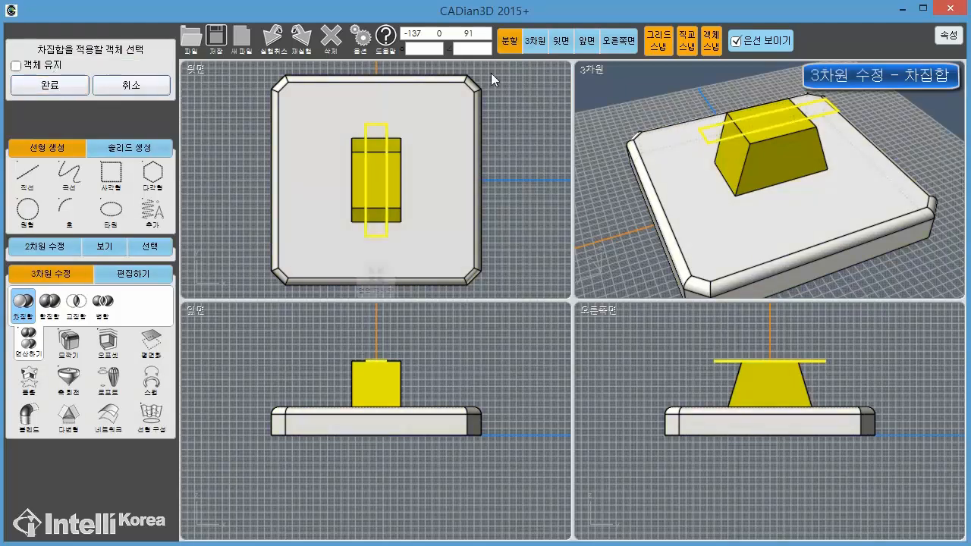
left_click(50, 86)
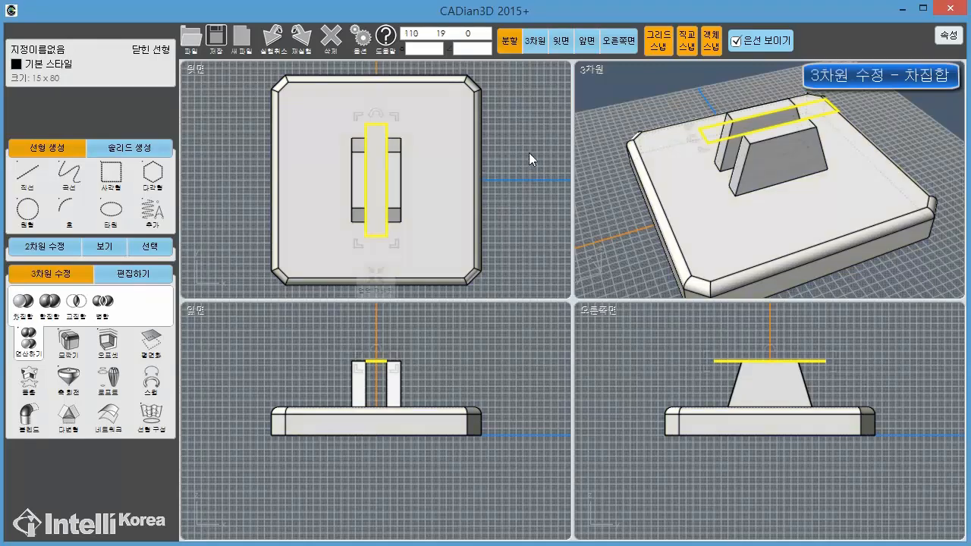
middle_click_drag(663, 151, 751, 125)
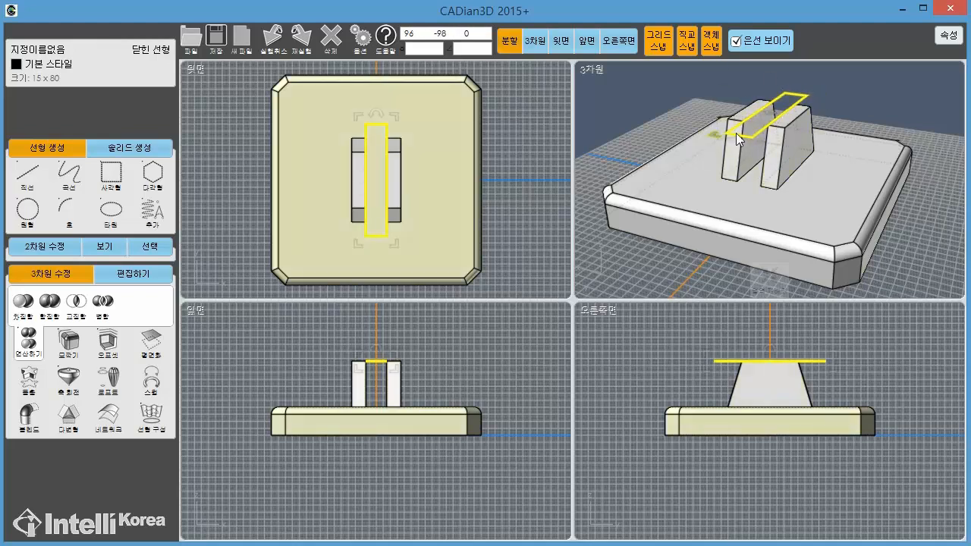
left_click(331, 45)
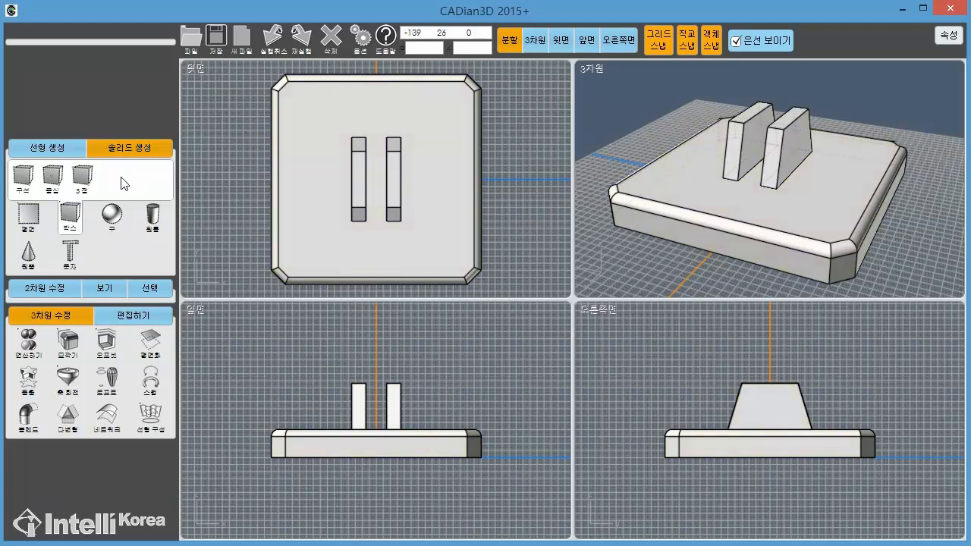
- Create a centre-based solid box 15 wide and 25 high, centred between the tops of the two tapered plates and extruded by 25
left_click(70, 218)
left_click(52, 177)
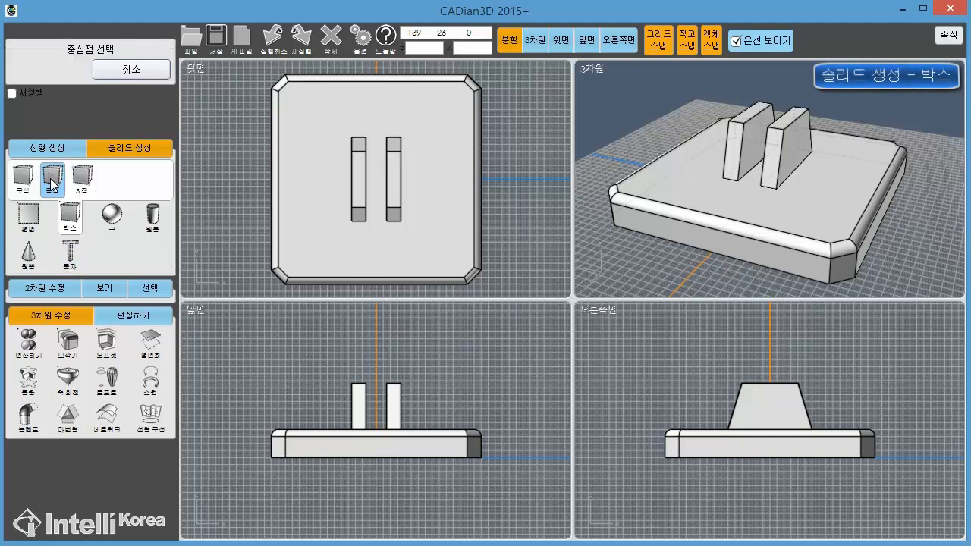
scroll(376, 179, "up", 1)
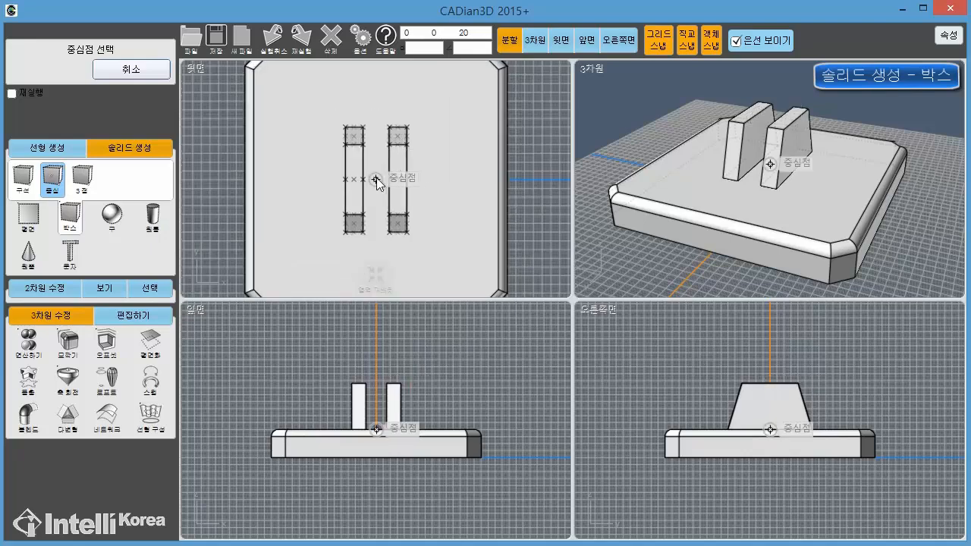
scroll(365, 180, "up", 2)
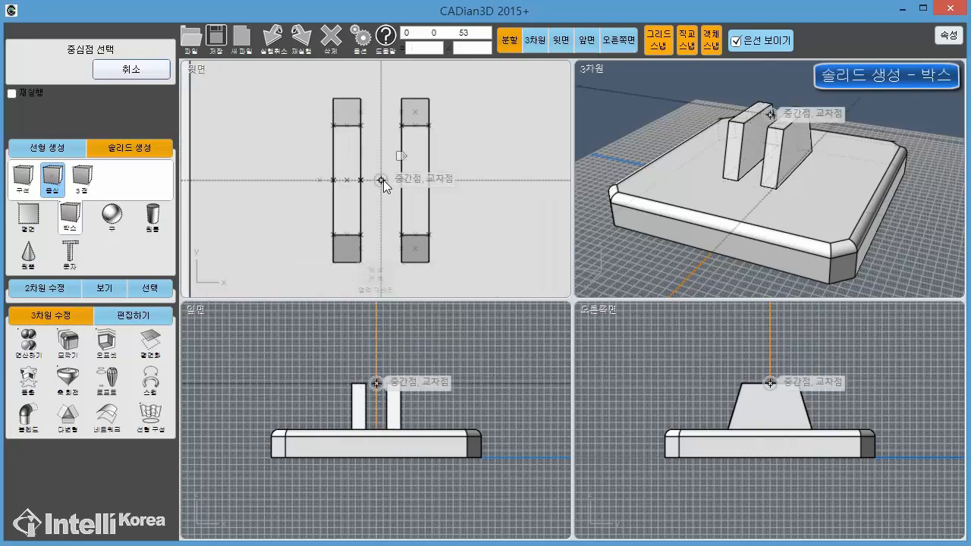
left_click(383, 180)
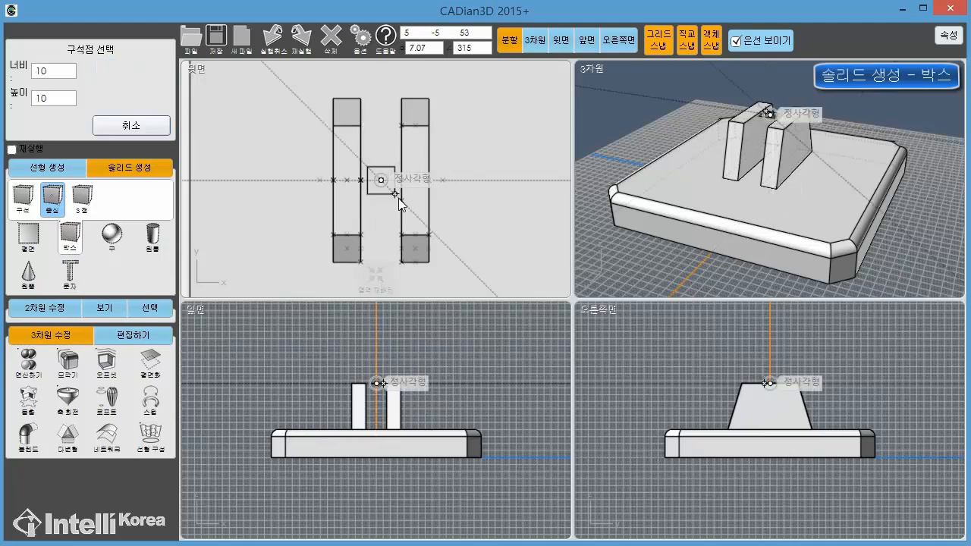
type("1")
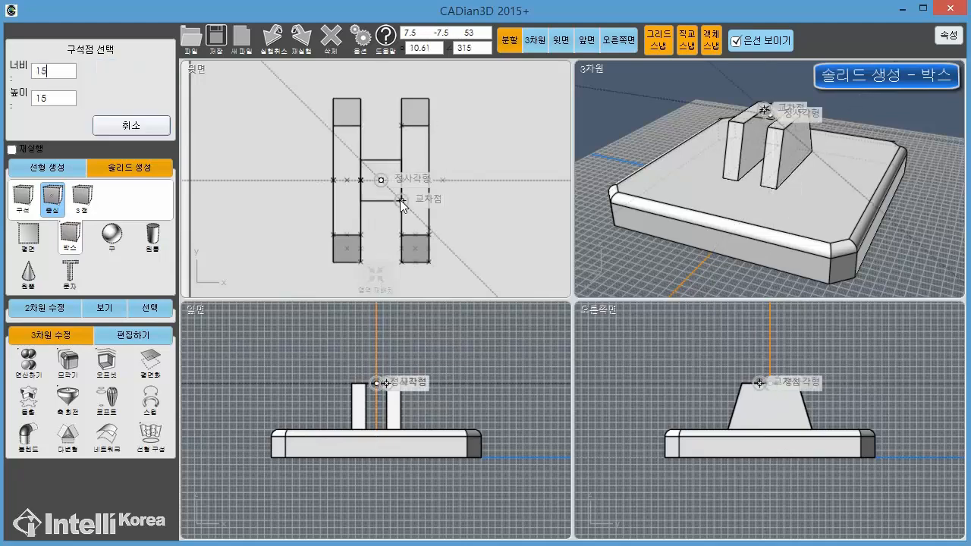
type("5")
key("Tab")
type("25")
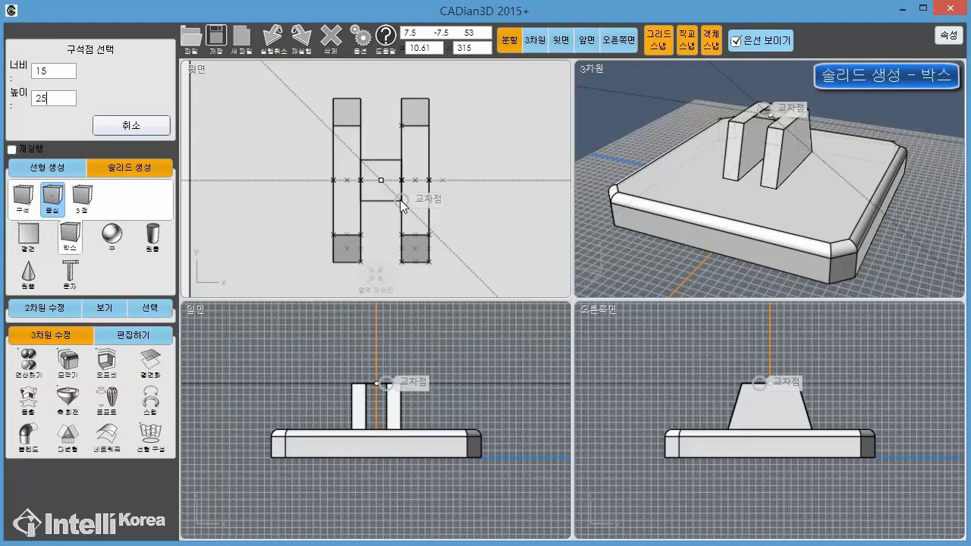
key("Return")
type("25")
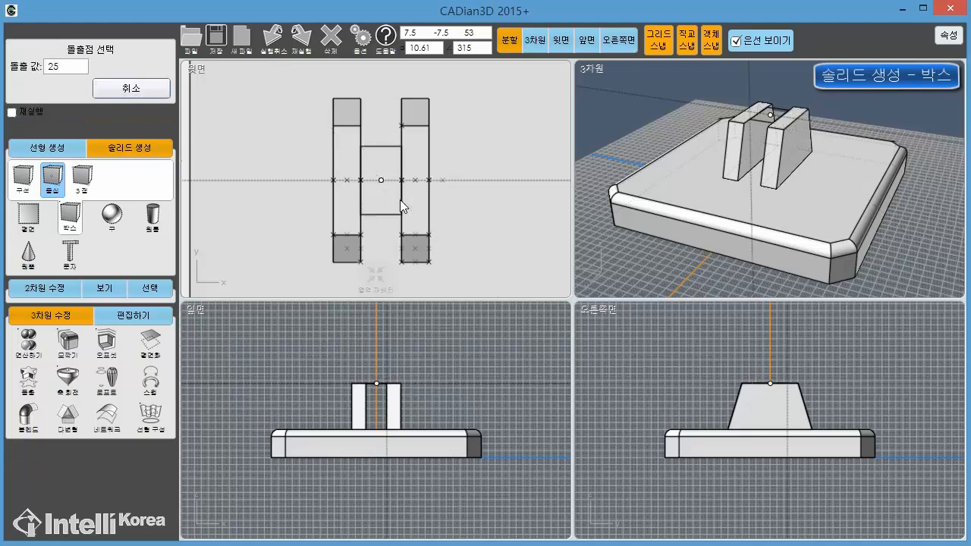
key("Return")
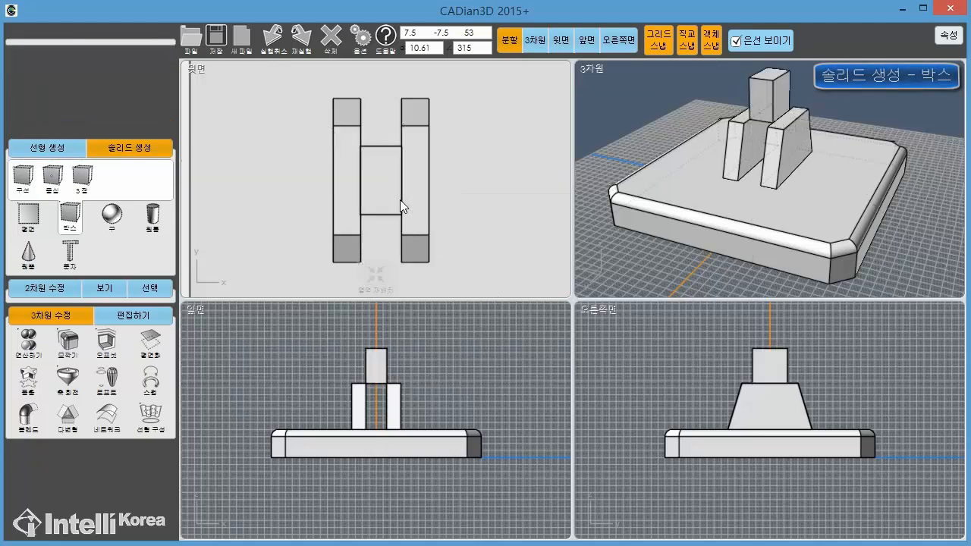
- Move the new box straight down from its side-face centre to the middle of the tapered plates in the right view, and deselect it
left_click(784, 288)
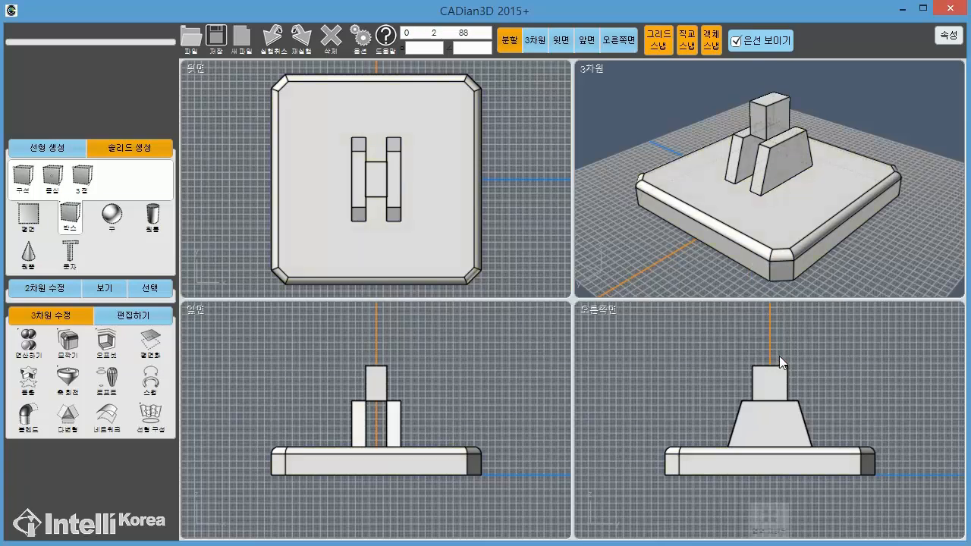
middle_click_drag(779, 356, 788, 359)
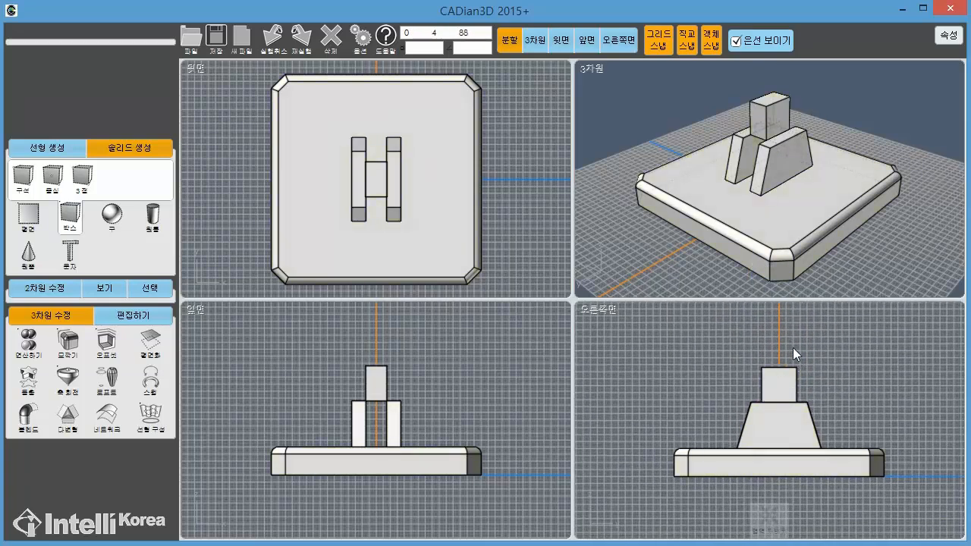
scroll(800, 341, "up", 1)
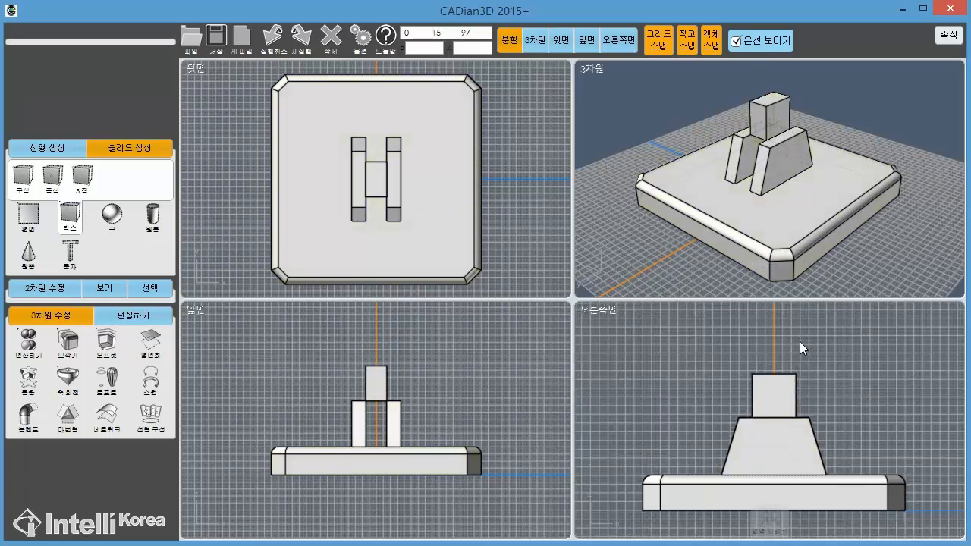
left_click(765, 393)
left_click(132, 316)
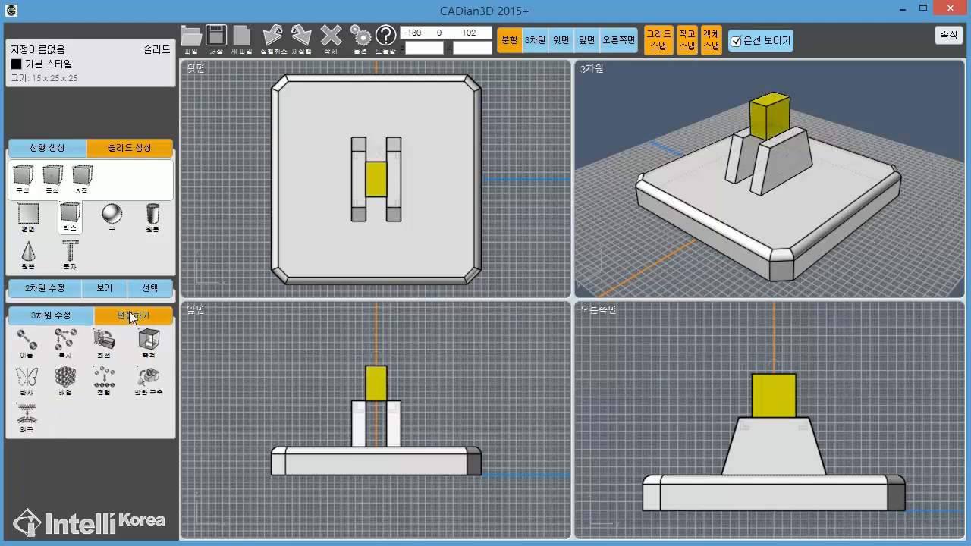
left_click(35, 347)
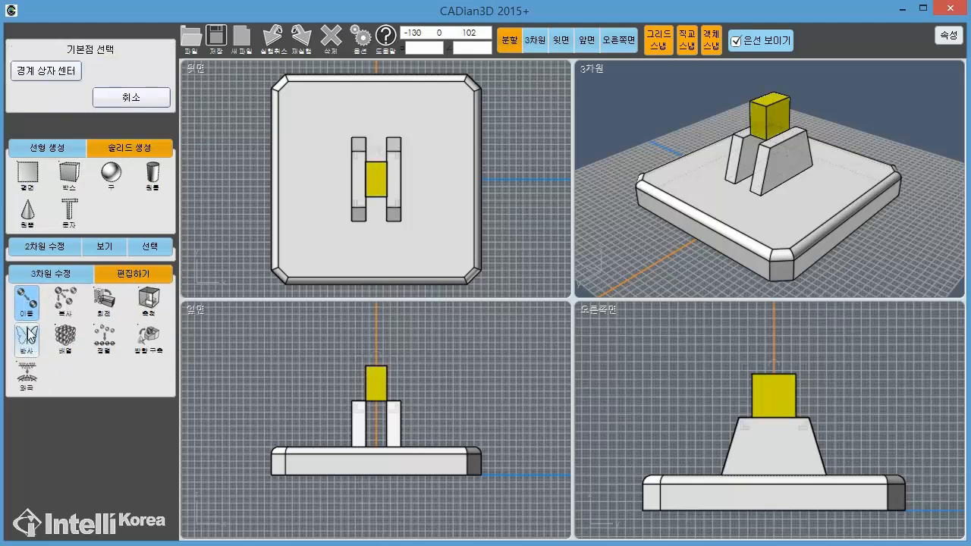
left_click(773, 398)
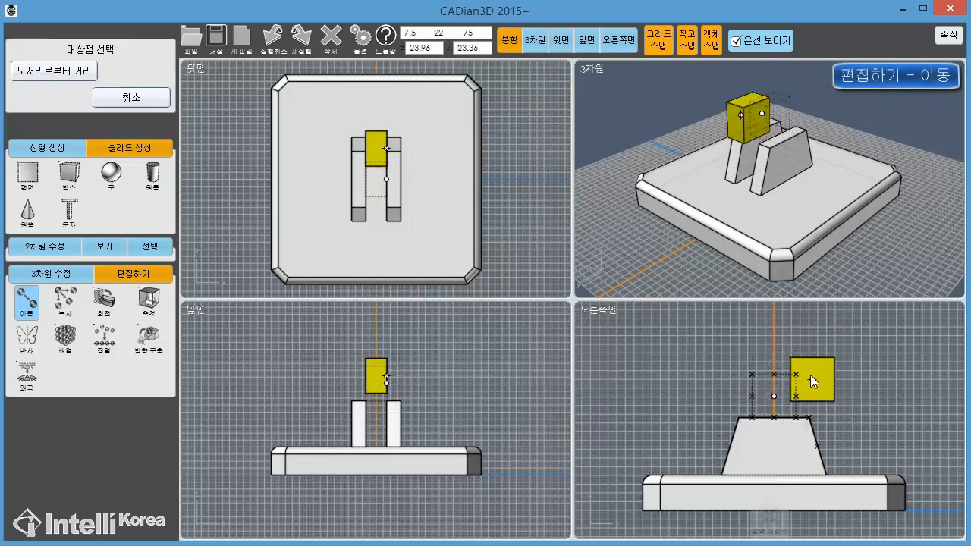
left_click(773, 446)
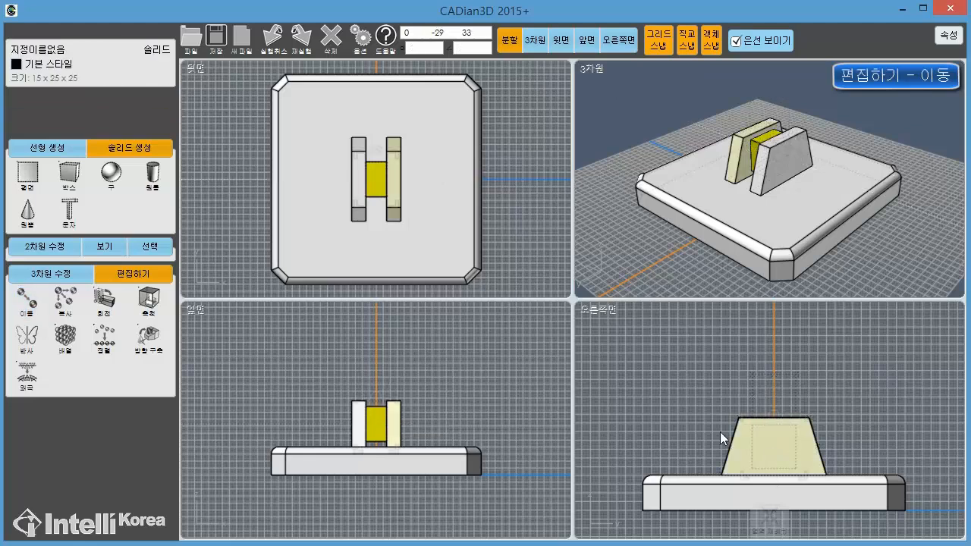
middle_click_drag(766, 182, 853, 126)
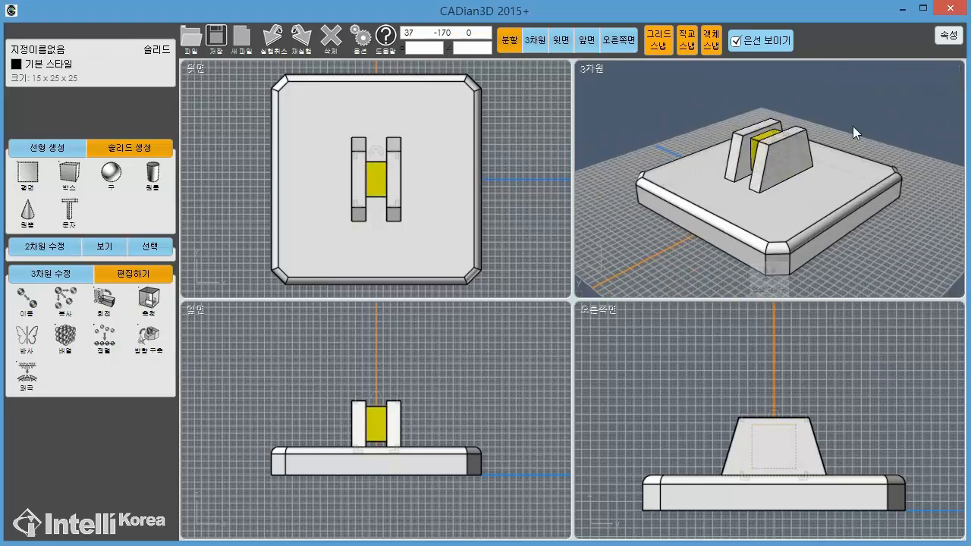
key("Escape")
- Rotate the small box between the plates 30 degrees clockwise about its centre in the right view, and deselect it
middle_click_drag(843, 180, 825, 179)
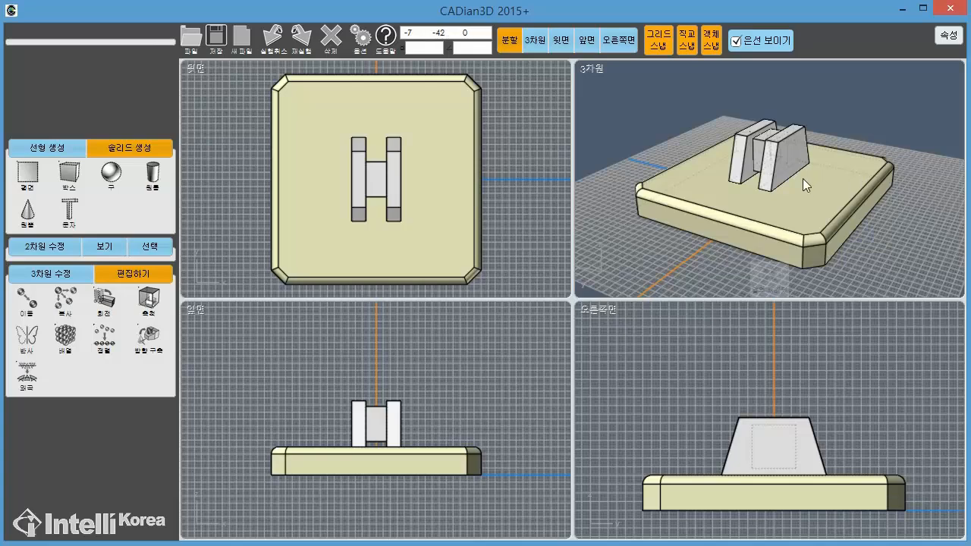
scroll(829, 168, "up", 5)
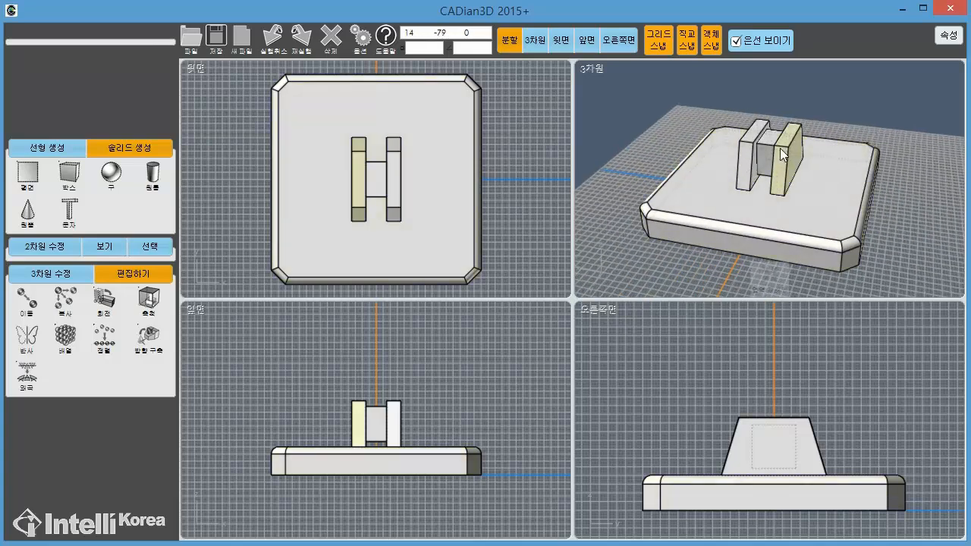
left_click(754, 160)
mouse_move(755, 161)
right_mouse_down()
mouse_move(818, 188)
mouse_move(761, 175)
right_mouse_up()
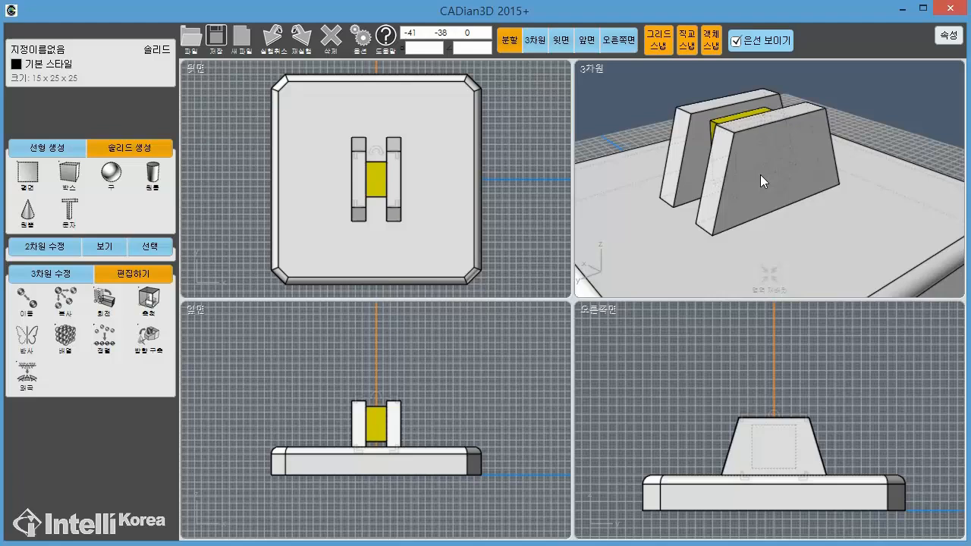
left_click(471, 50)
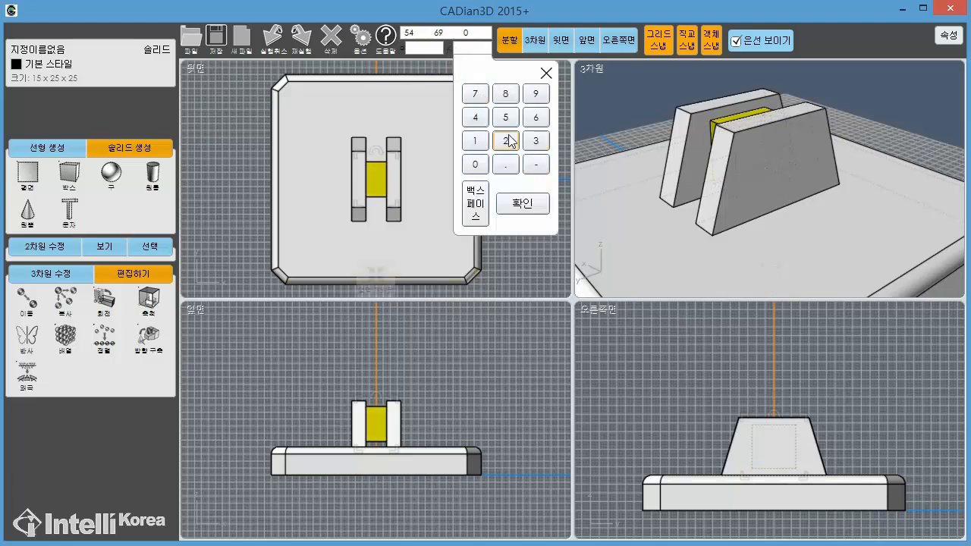
left_click(536, 140)
left_click(476, 164)
left_click(531, 205)
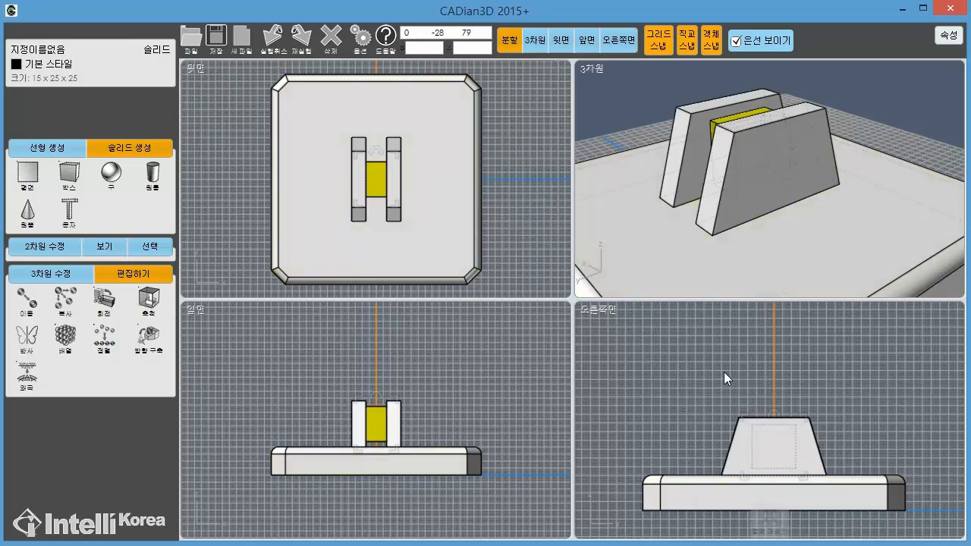
scroll(723, 371, "up", 1)
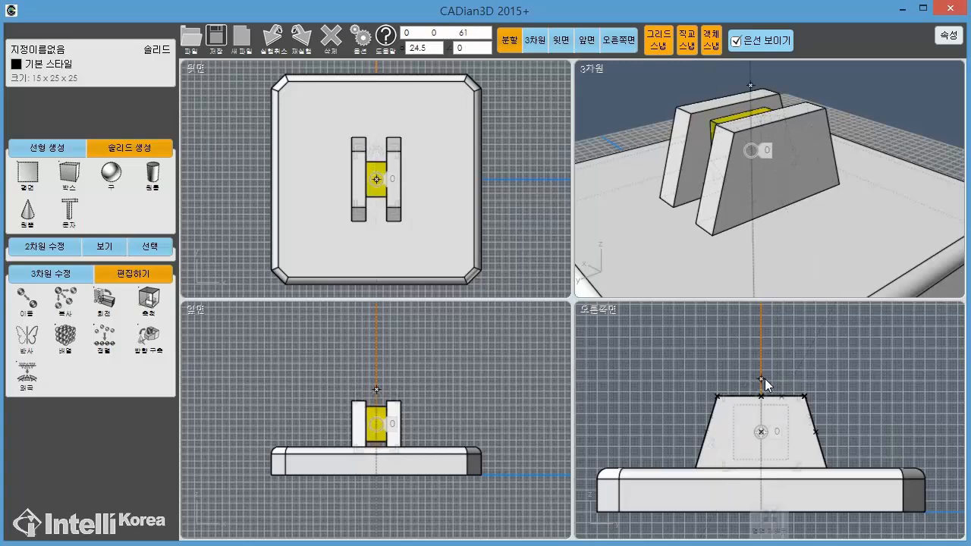
left_click(788, 383)
middle_click_drag(814, 403, 821, 365)
scroll(793, 382, "up", 3)
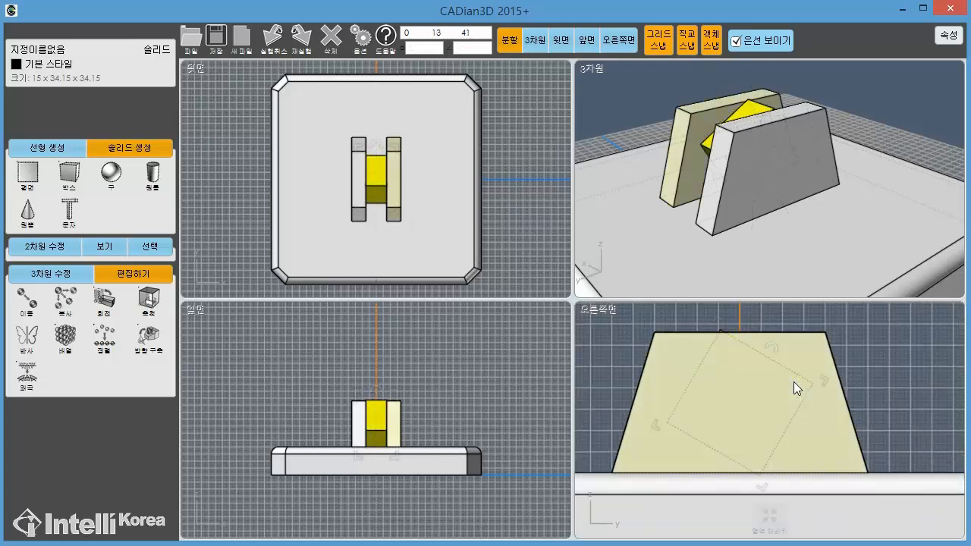
scroll(794, 382, "down", 4)
left_click(769, 274)
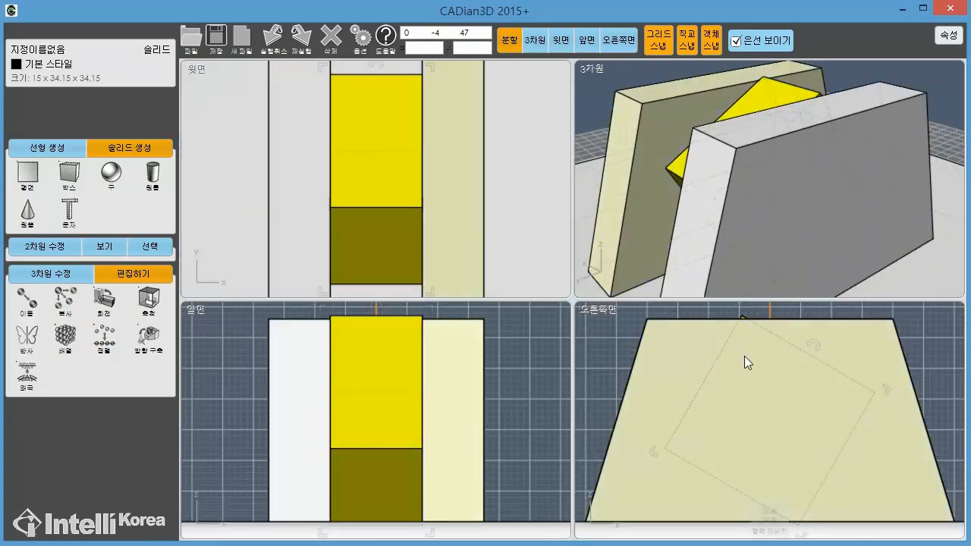
left_click(924, 360)
left_click(771, 277)
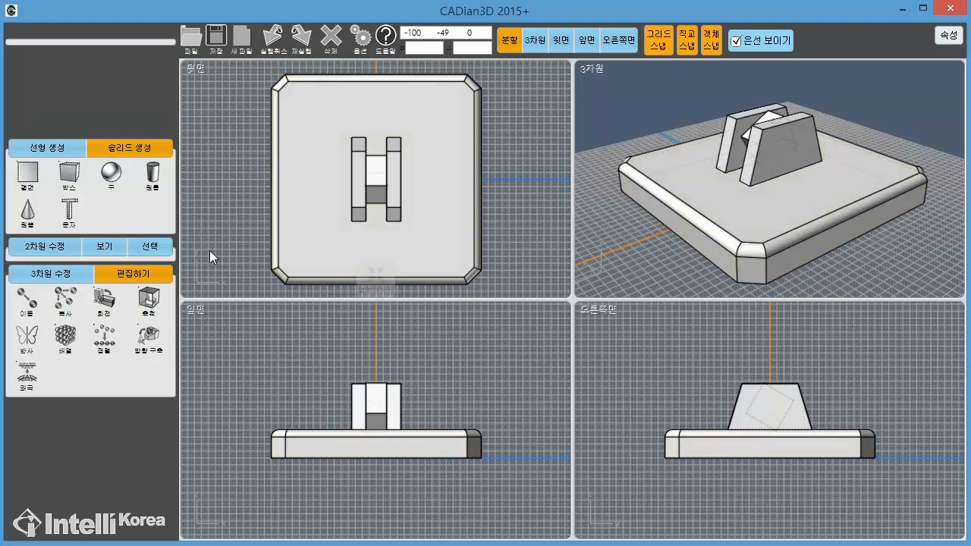
- Set up a one-dimensional scale of the tilted box, from its lower face's midpoint toward its upper face's midpoint in the right view
left_click(148, 297)
left_click(105, 307)
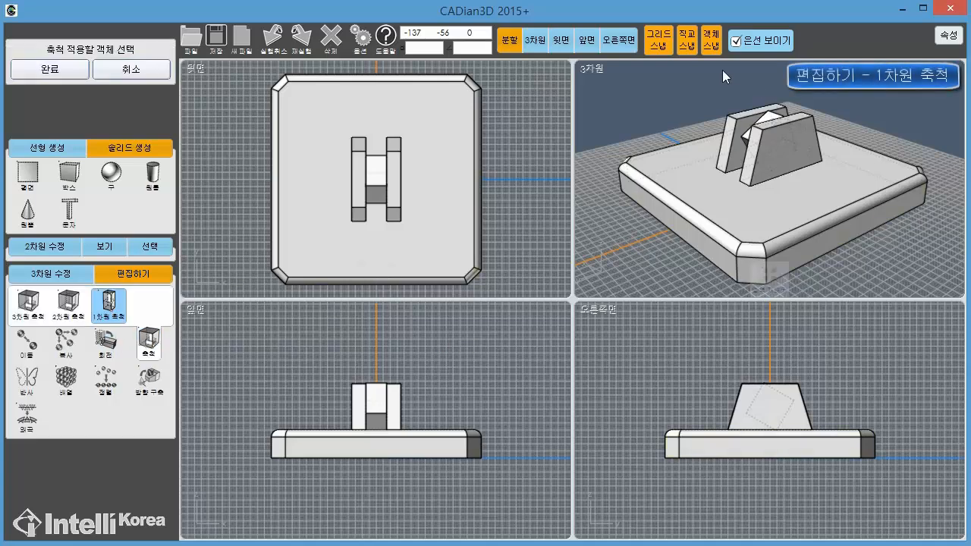
middle_click_drag(657, 102, 738, 124)
scroll(739, 124, "up", 3)
left_click(773, 138)
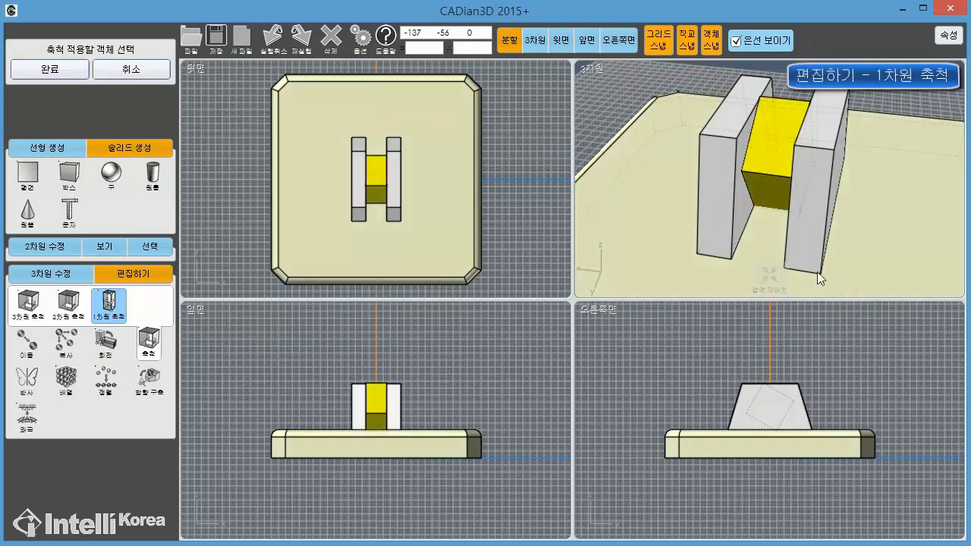
middle_click_drag(816, 192, 708, 189)
scroll(708, 189, "down", 3)
middle_click_drag(762, 398, 707, 418)
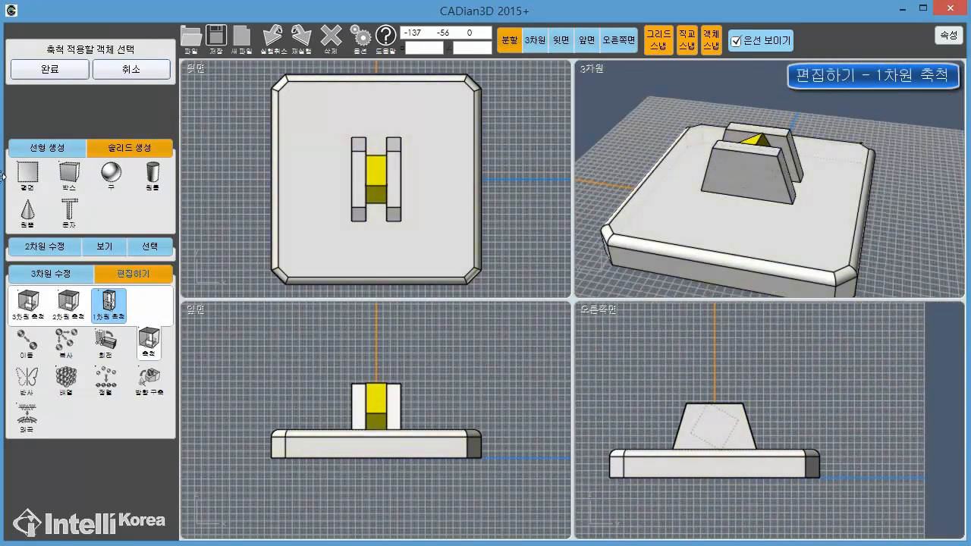
left_click(49, 69)
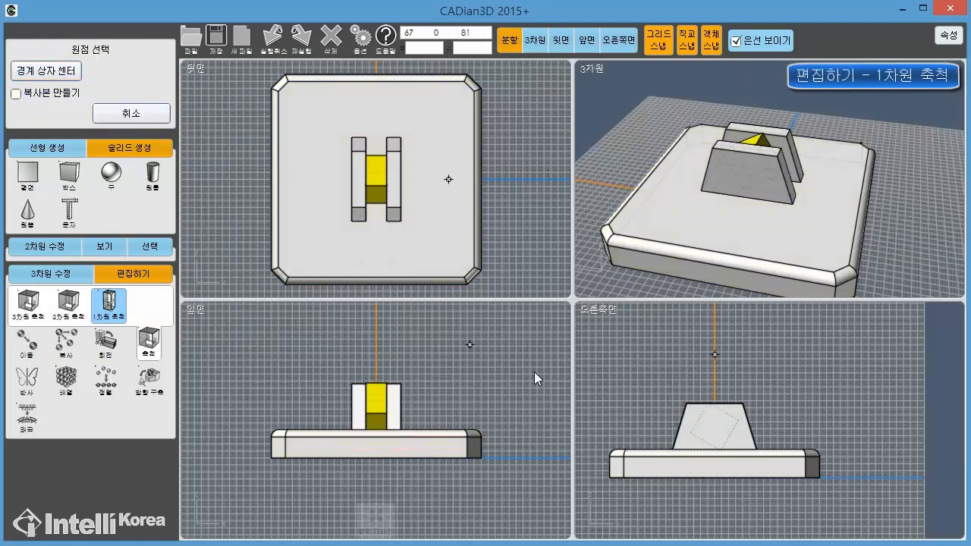
scroll(584, 392, "up", 2)
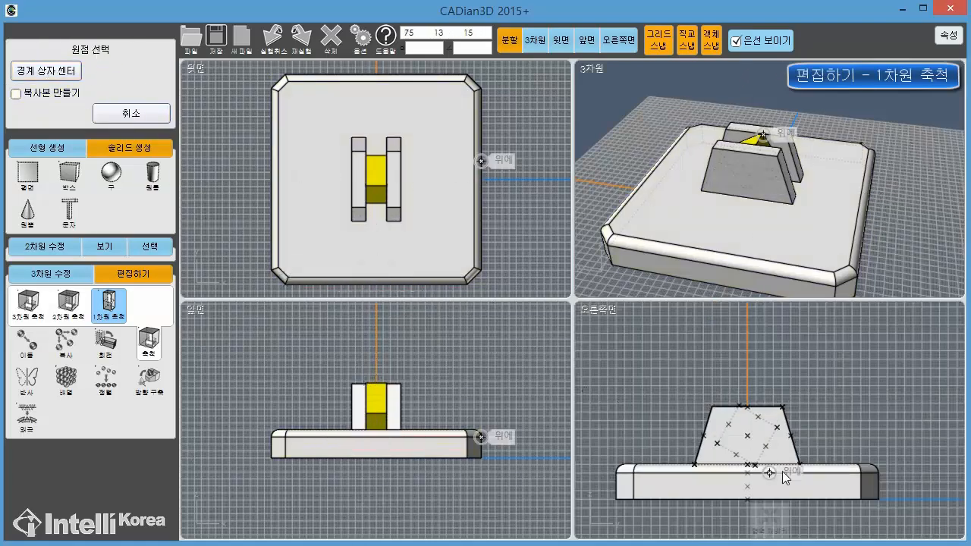
left_click(736, 456)
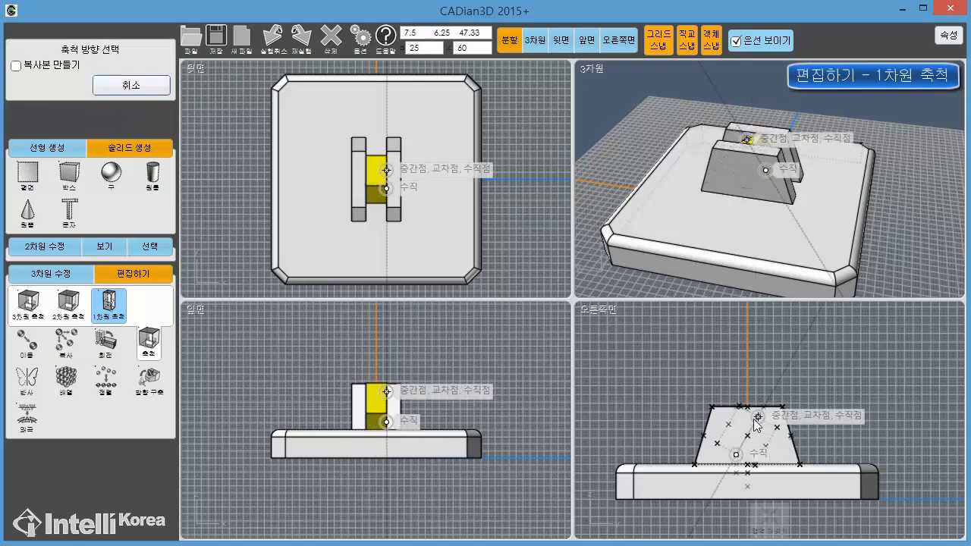
scroll(757, 432, "up", 3)
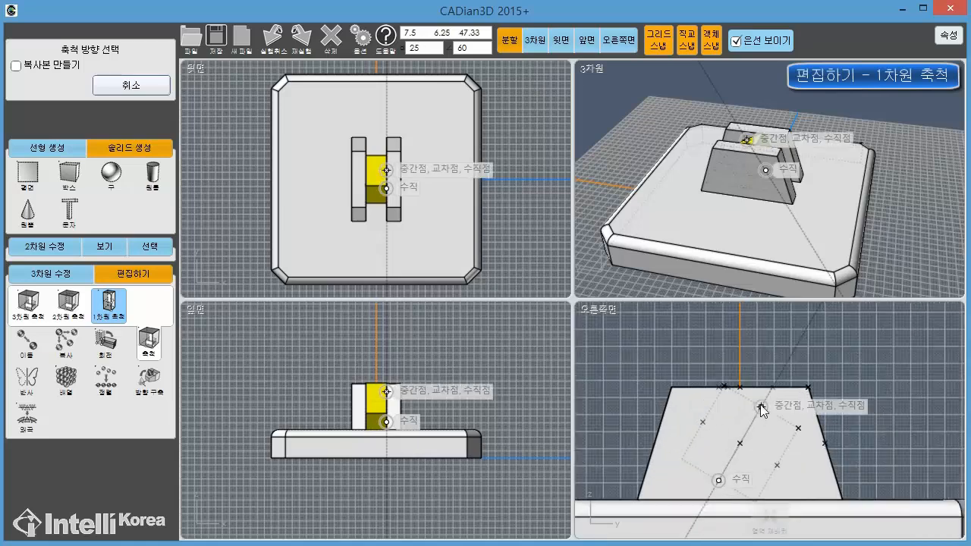
left_click(761, 407)
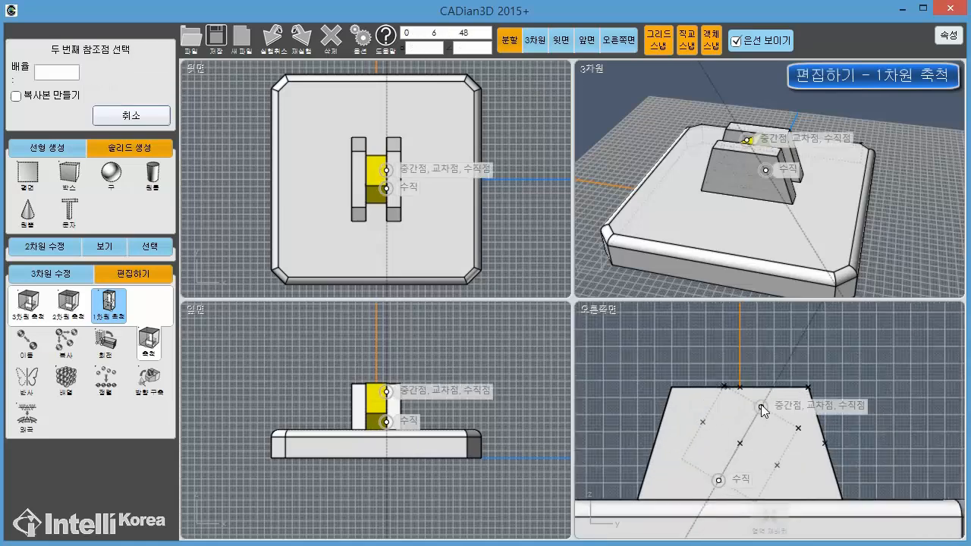
- Scale the tilted box by a factor of 8 along its length to form the lamp's lower arm, and deselect it
scroll(759, 410, "down", 3)
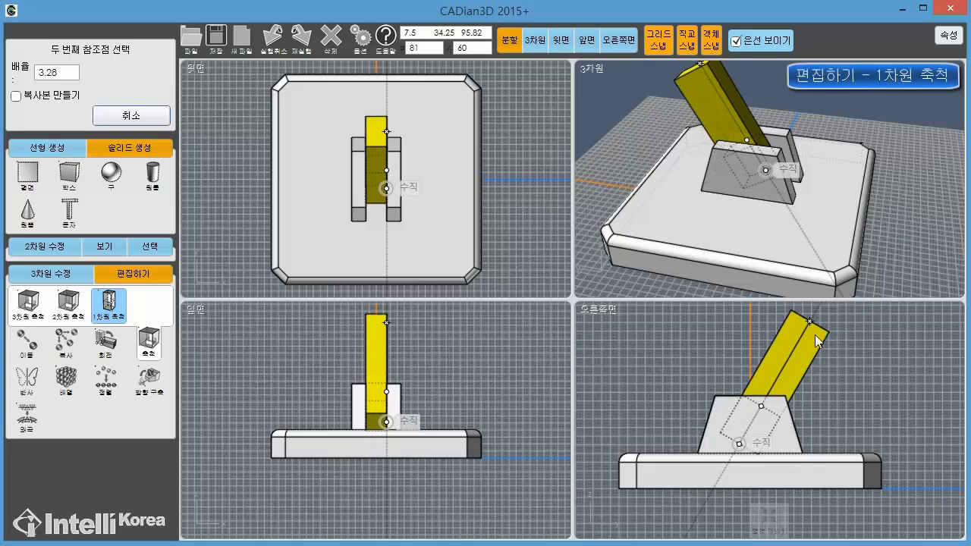
mouse_move(774, 358)
middle_mouse_down()
mouse_move(752, 380)
mouse_move(785, 365)
middle_mouse_up()
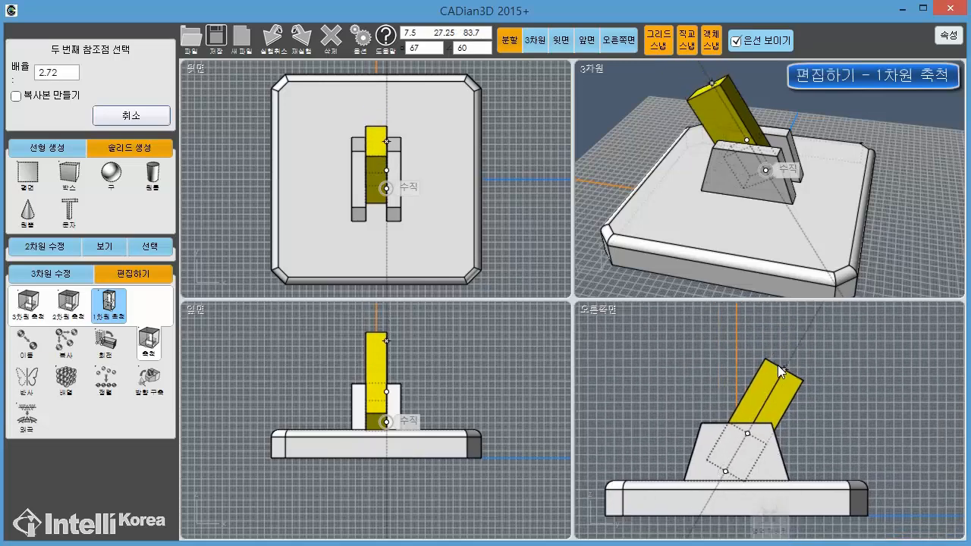
left_click(65, 75)
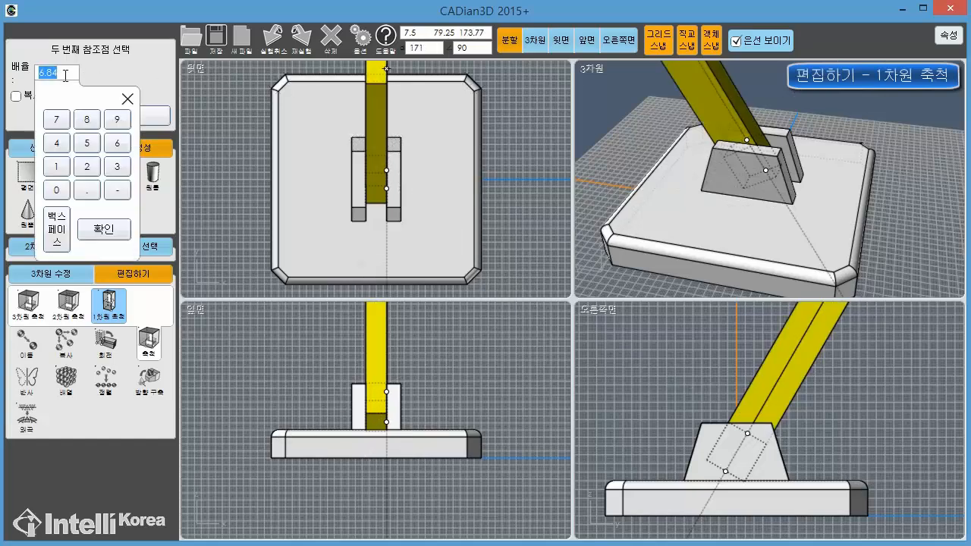
left_click(86, 119)
left_click(104, 228)
scroll(757, 337, "down", 5)
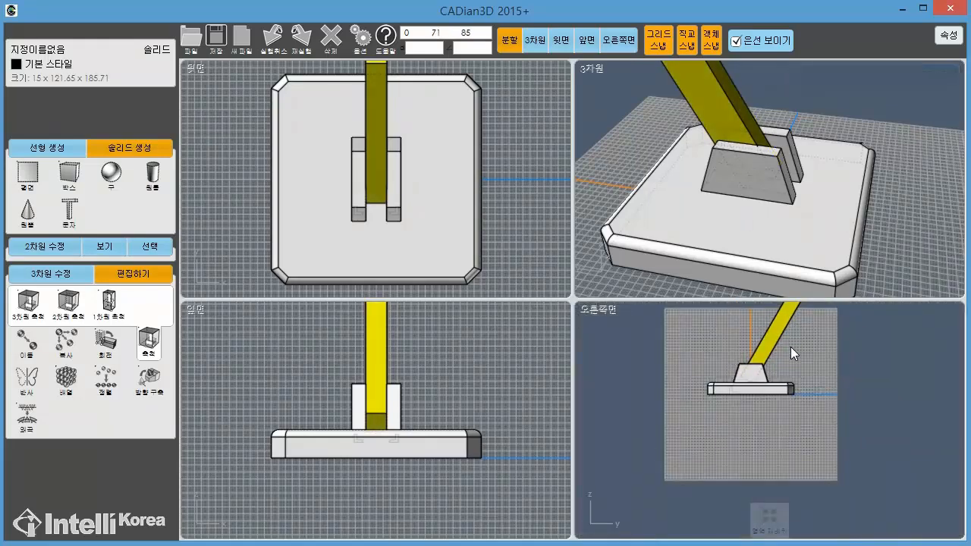
middle_click_drag(851, 315, 844, 394)
left_click(741, 339)
right_click_drag(720, 185, 777, 212)
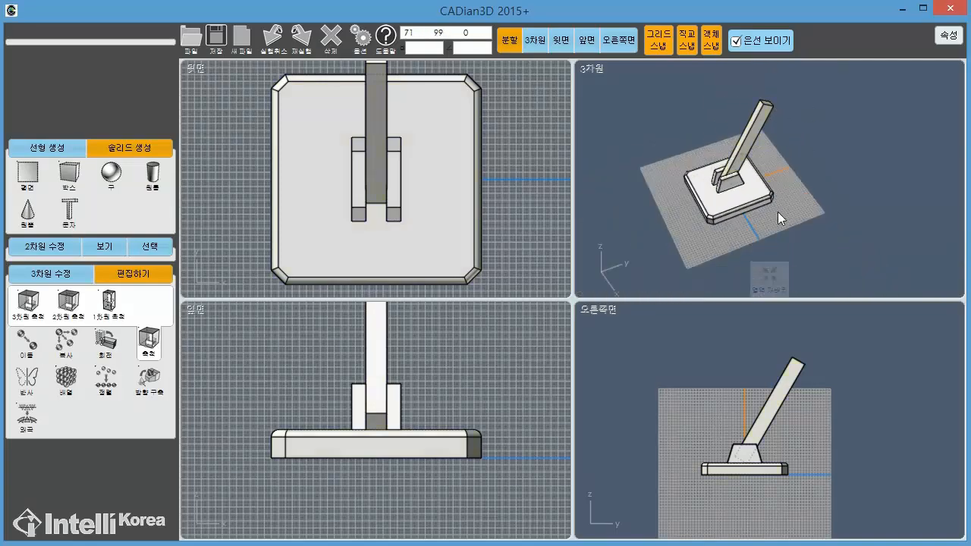
left_click(770, 277)
right_click_drag(718, 122, 851, 133)
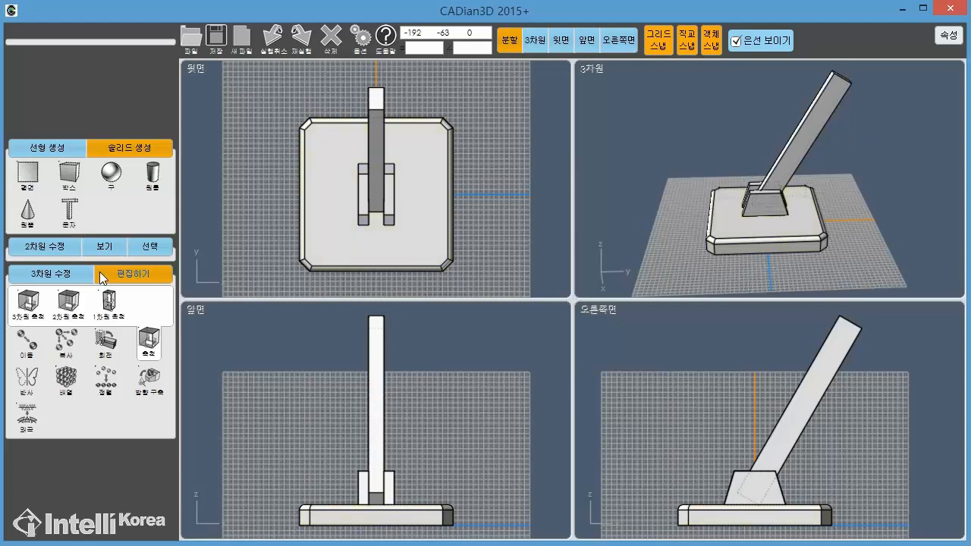
- Mirror the lower arm across a horizontal line near its upper end in the right view, keeping the original, and deselect everything
left_click(25, 383)
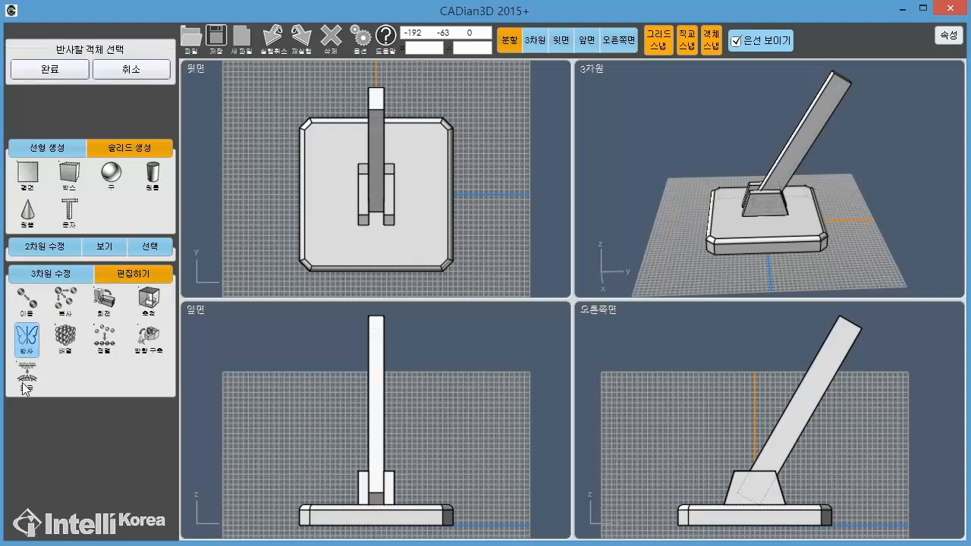
left_click(801, 415)
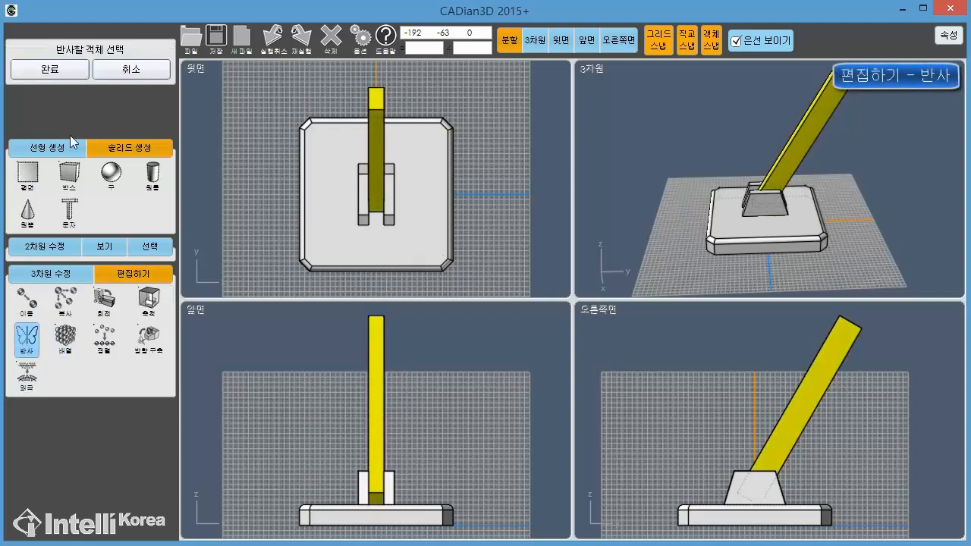
left_click(69, 71)
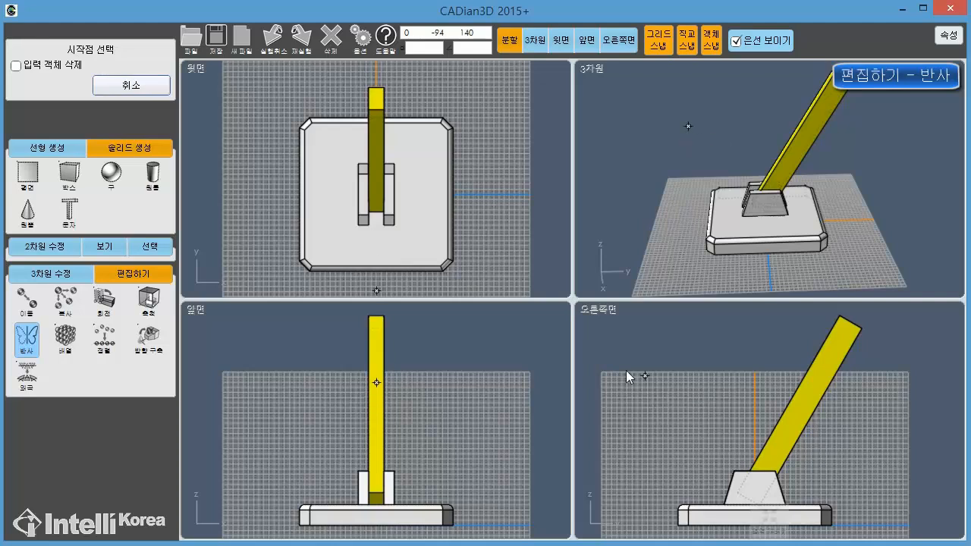
middle_click_drag(627, 371, 599, 404)
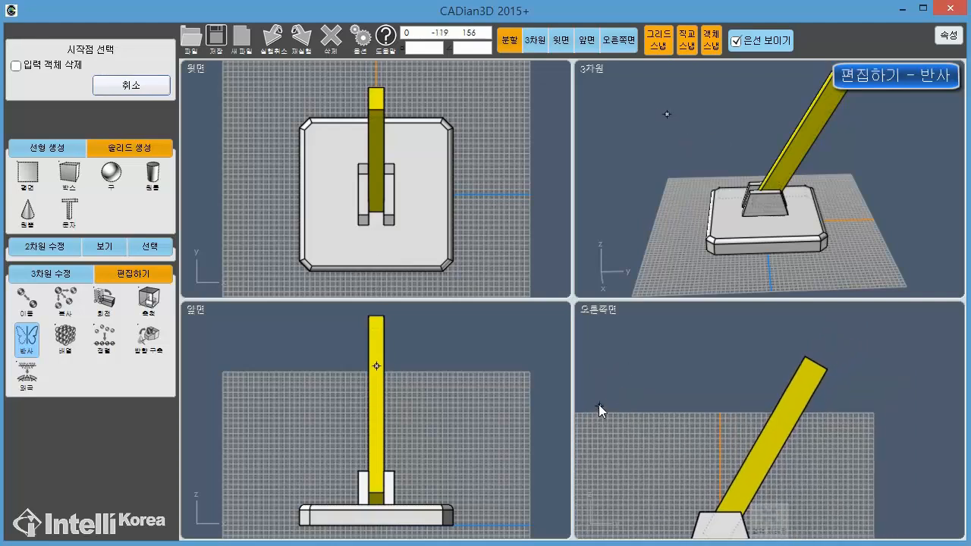
left_click(818, 390)
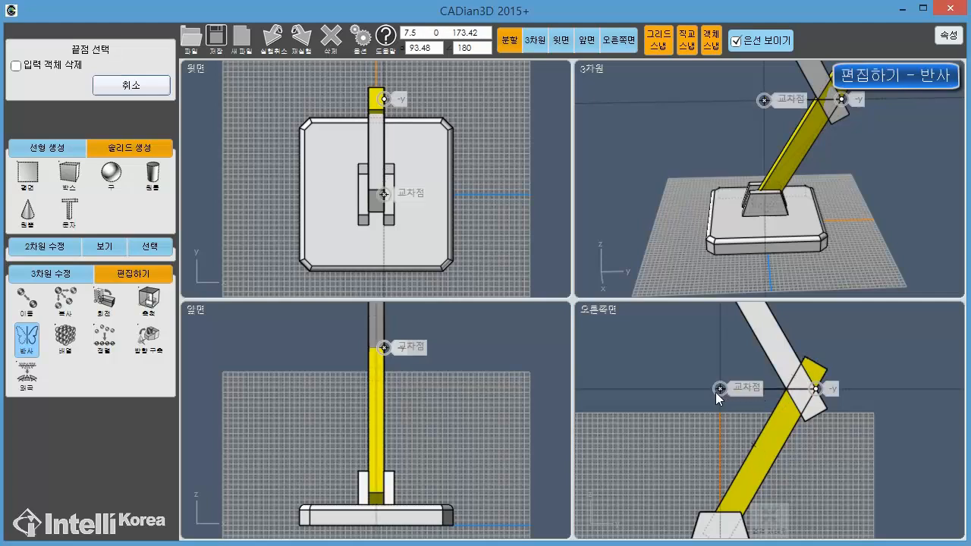
scroll(715, 392, "down", 4)
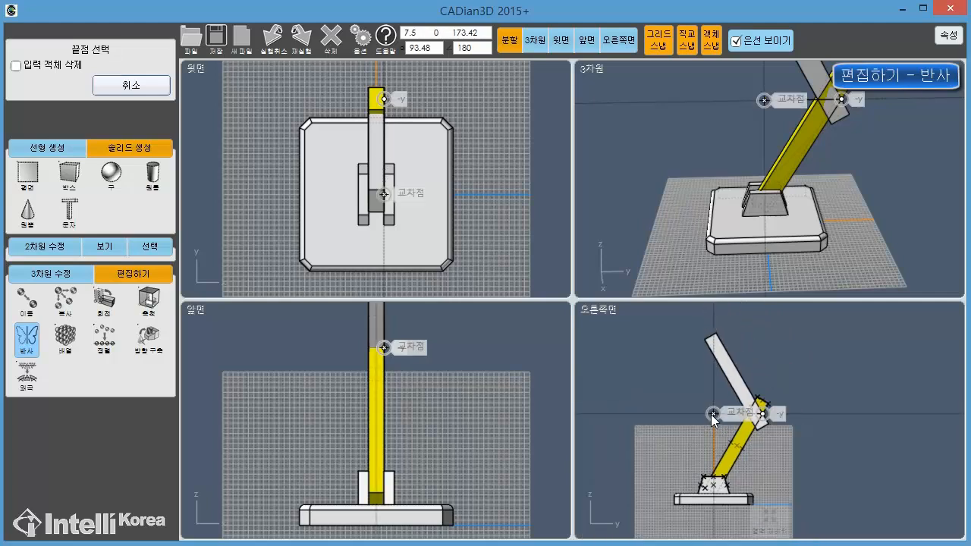
left_click(711, 414)
middle_click_drag(812, 445, 820, 417)
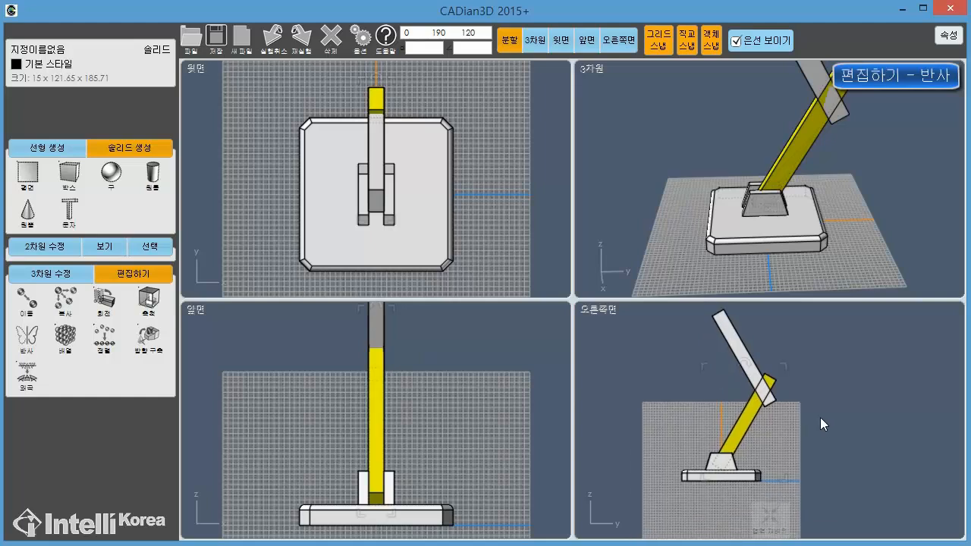
key("Escape")
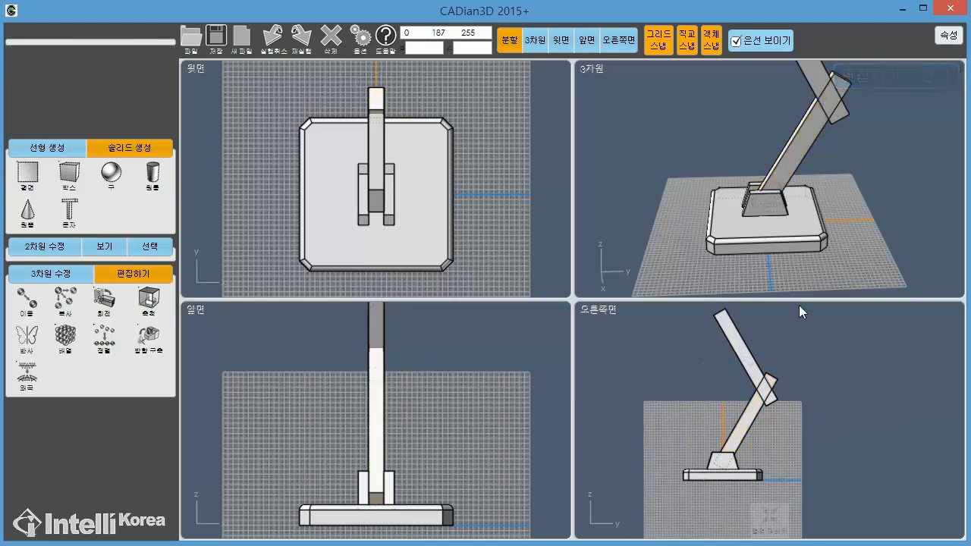
left_click(770, 279)
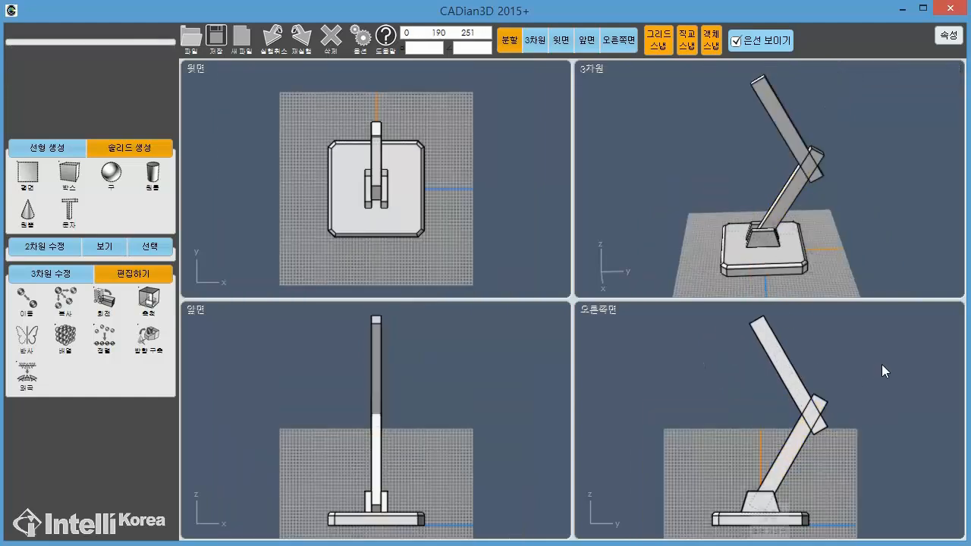
- Make a copy of the upper arm rotated about 90 degrees counterclockwise around its centre in the right view, and deselect it
left_click(787, 372)
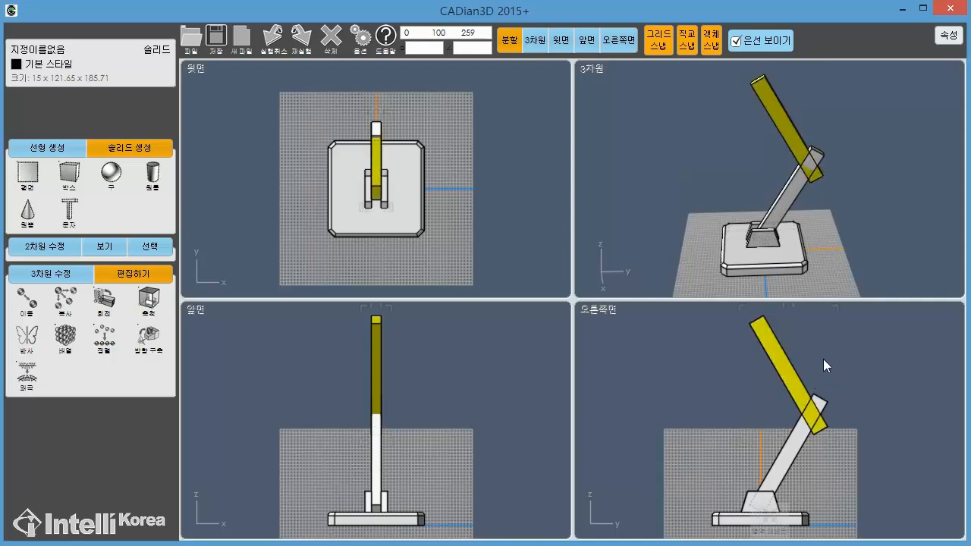
mouse_move(823, 360)
middle_mouse_down()
mouse_move(816, 396)
mouse_move(820, 374)
middle_mouse_up()
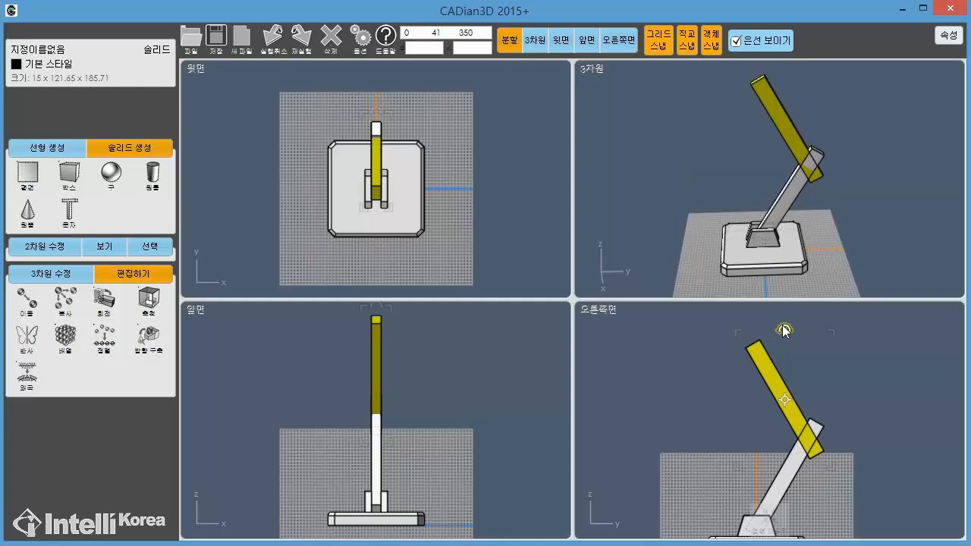
left_click_drag(784, 330, 680, 391)
left_click(676, 367)
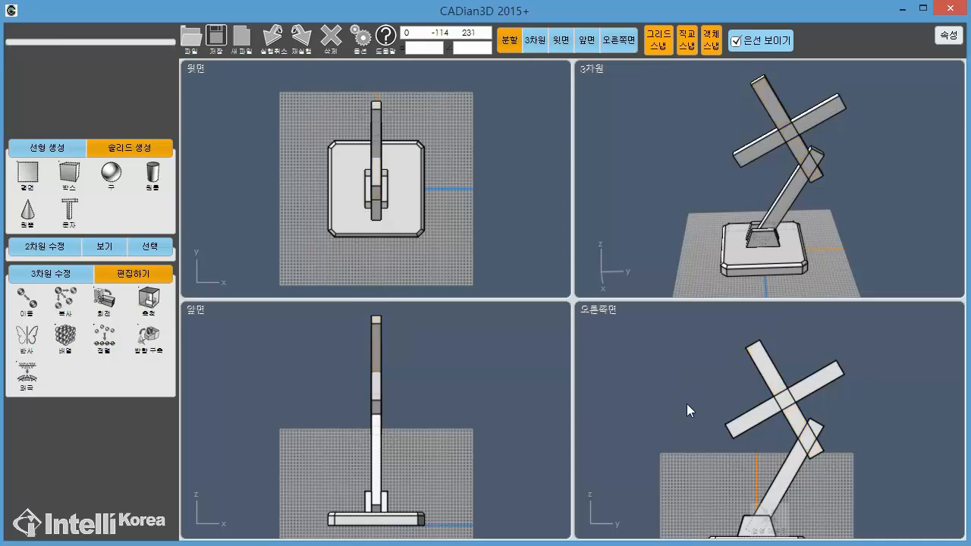
- Set up a one-dimensional scale of the crosswise bar in the right view, from its centre toward the midpoint of its lower end
middle_click_drag(703, 413, 697, 401)
left_click(756, 403)
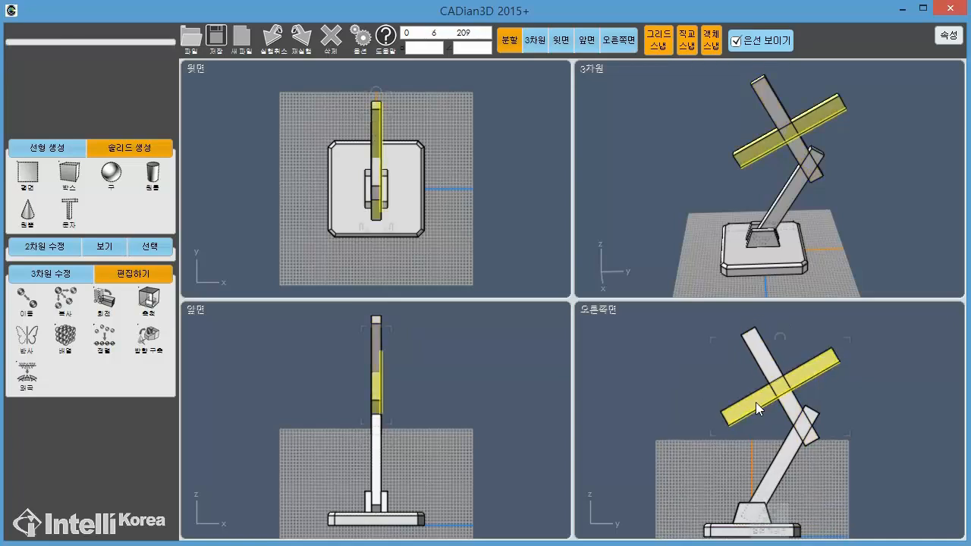
left_click(680, 377)
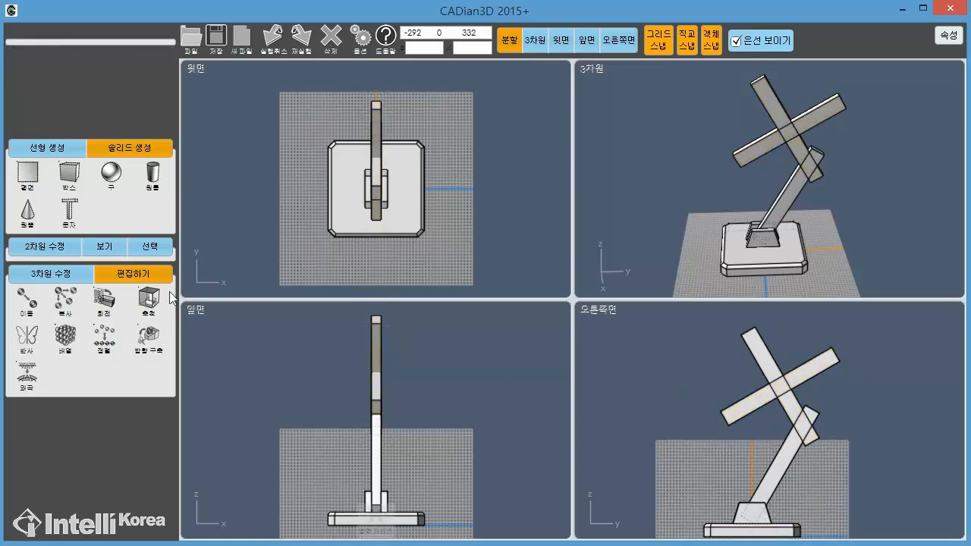
left_click(145, 300)
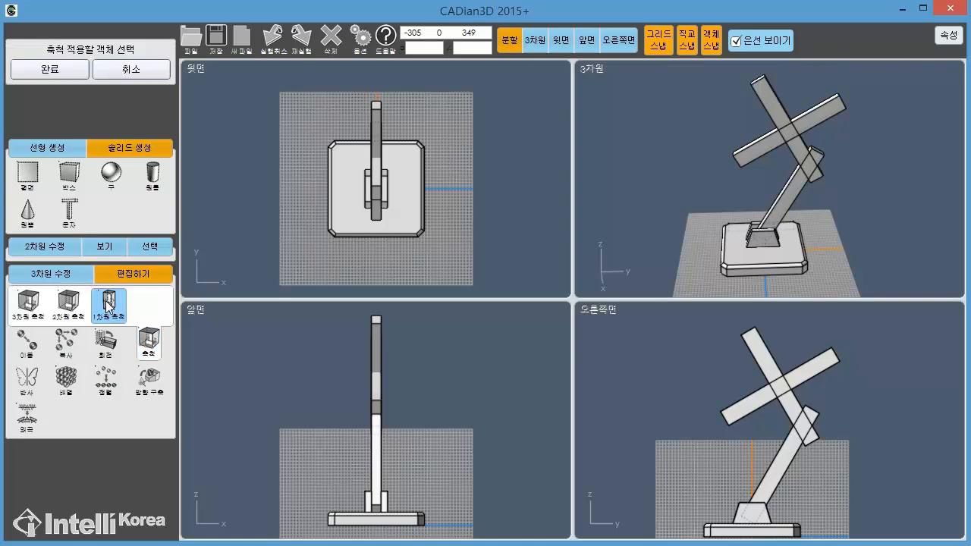
left_click(109, 306)
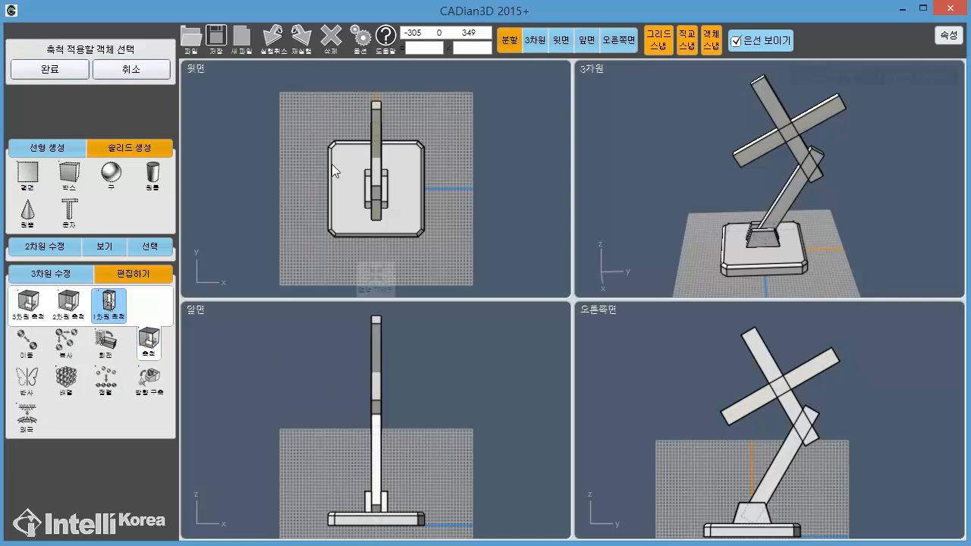
left_click(763, 396)
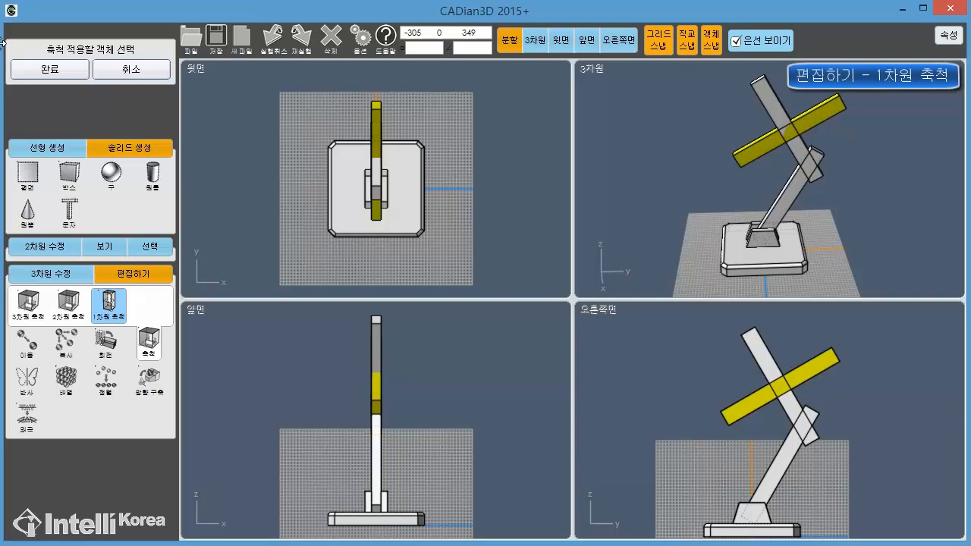
left_click(50, 69)
scroll(784, 360, "up", 2)
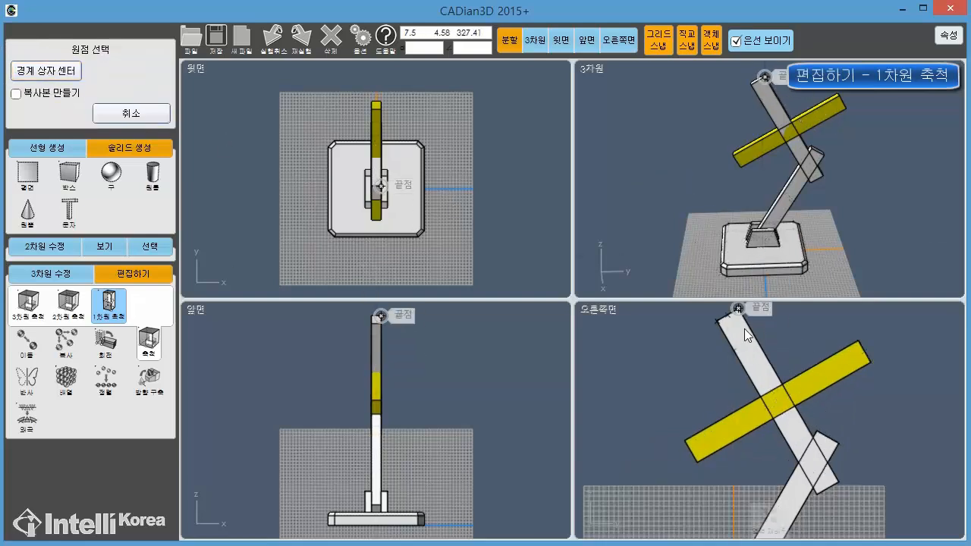
left_click(778, 399)
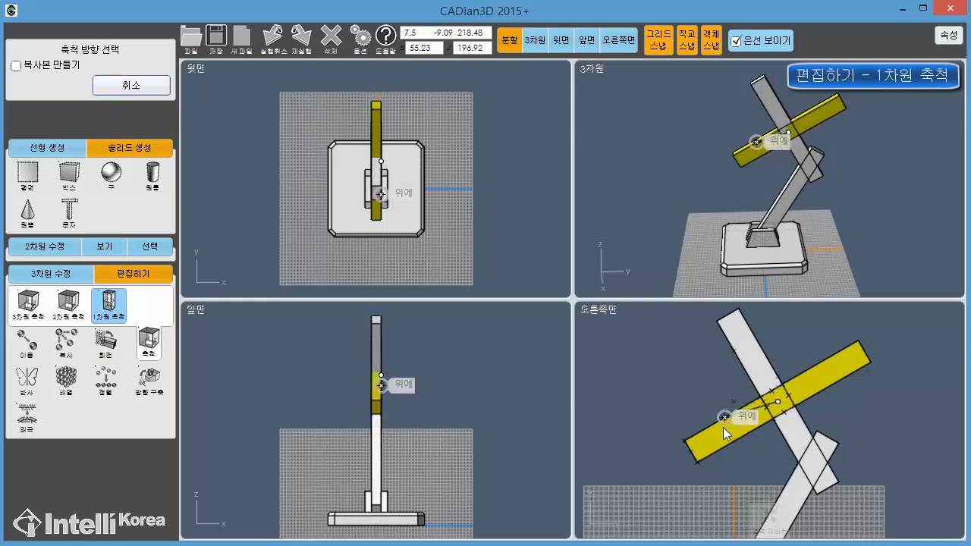
left_click(692, 450)
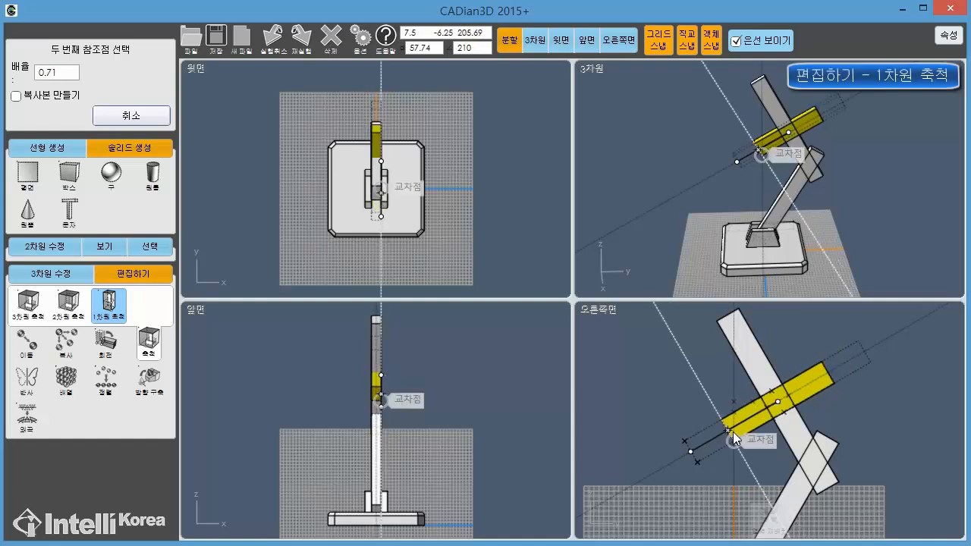
- Scale the crosswise bar by a factor of 0.5 along its length and deselect it
left_click(62, 72)
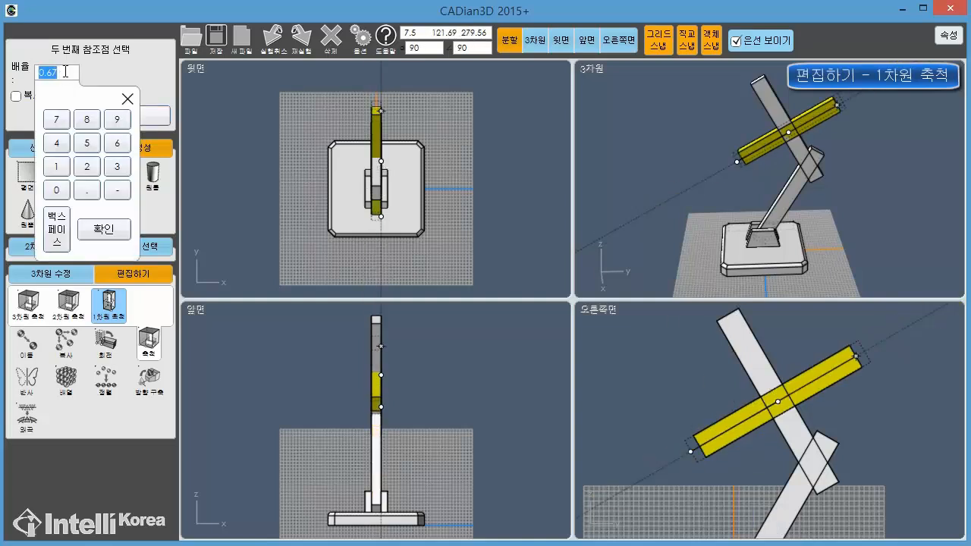
left_click(31, 72)
left_click(70, 76)
left_click(56, 189)
left_click(86, 189)
left_click(86, 142)
left_click(104, 228)
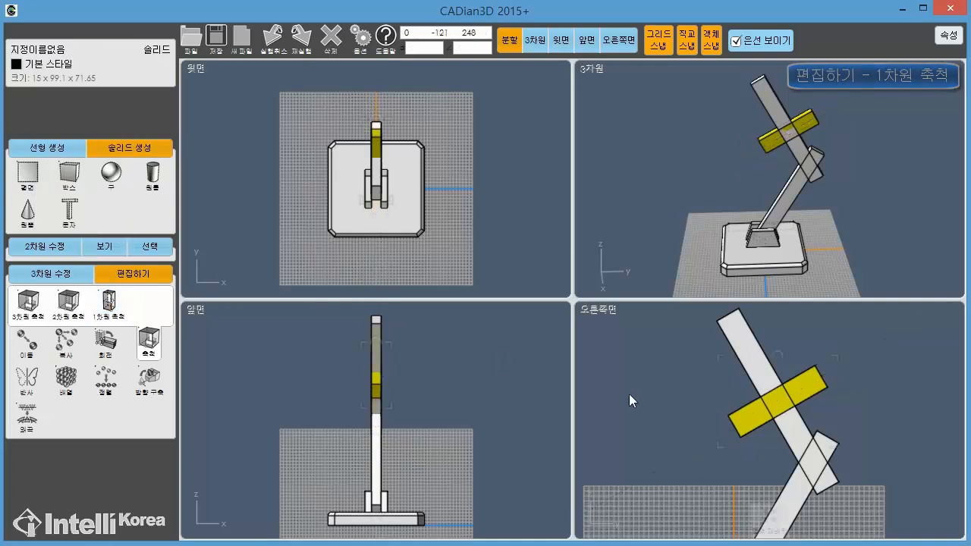
left_click(593, 355)
- Move the shortened crosswise bar by its centre to a point near the upper end of the upper arm in the right view, and deselect it
scroll(621, 375, "down", 3)
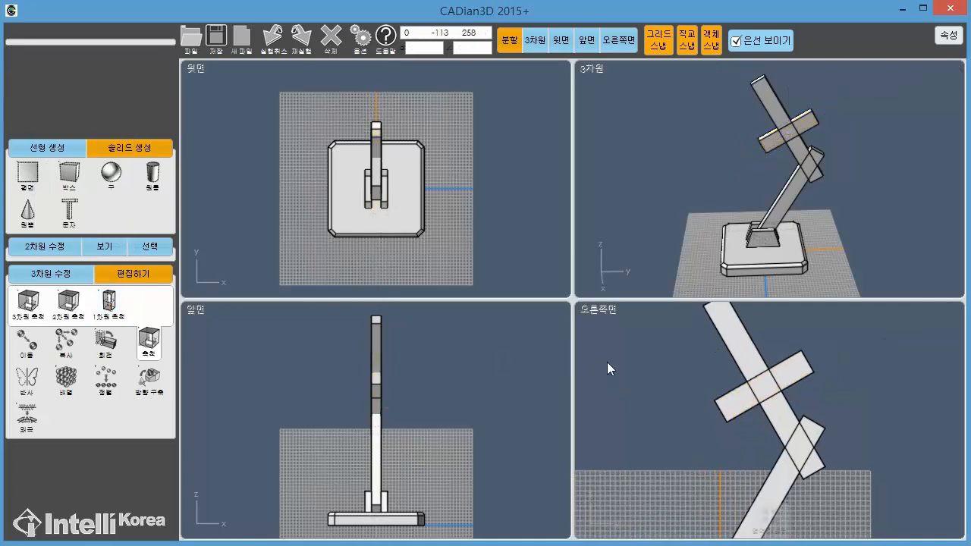
scroll(642, 377, "up", 1)
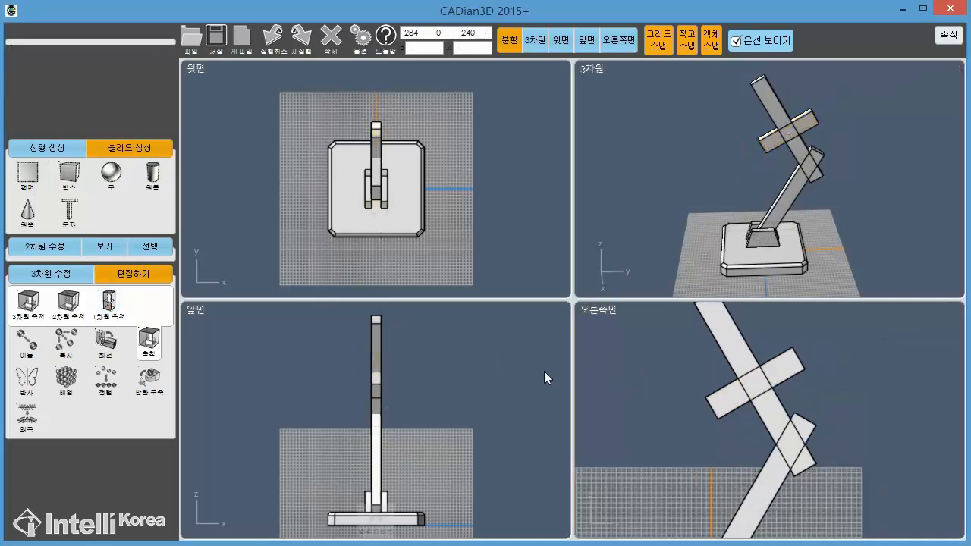
left_click(27, 337)
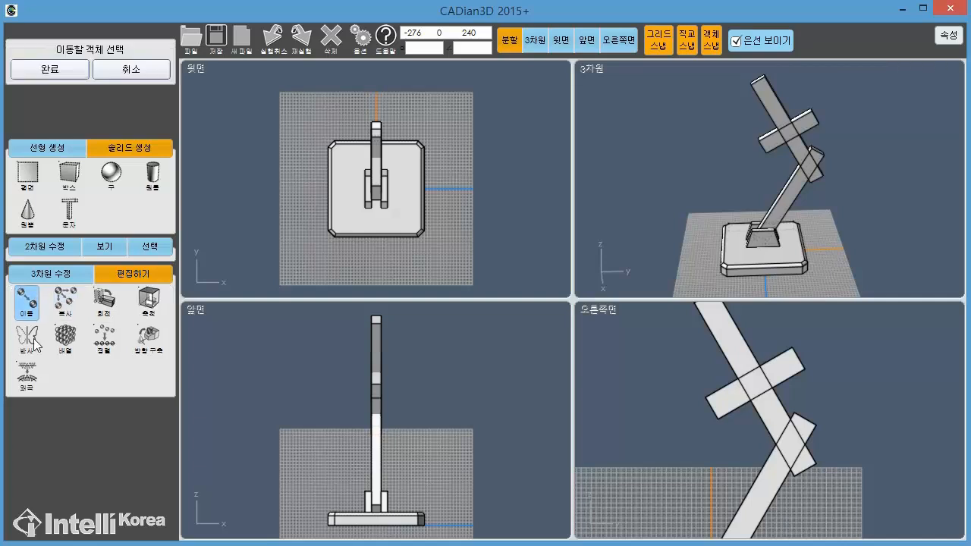
left_click(784, 362)
scroll(834, 373, "down", 3)
left_click(41, 70)
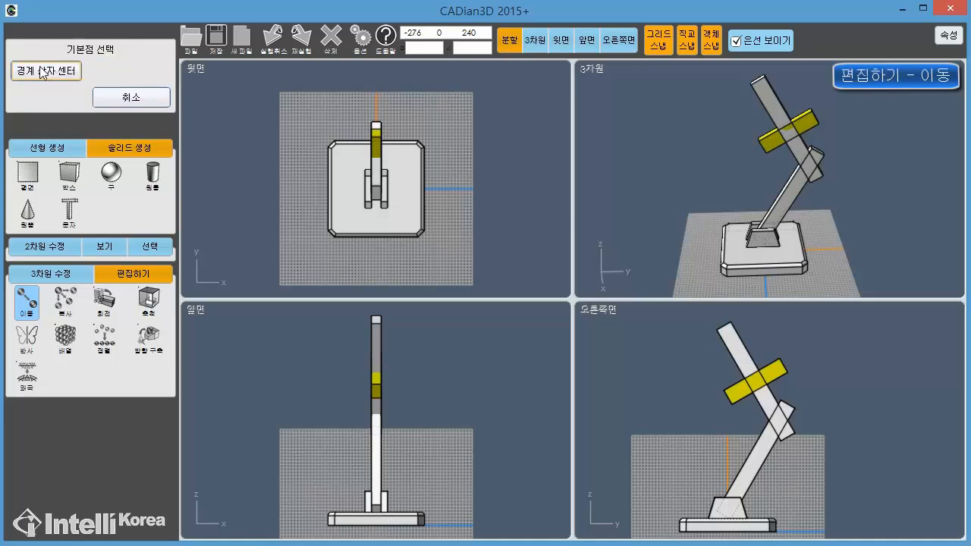
scroll(765, 356, "up", 3)
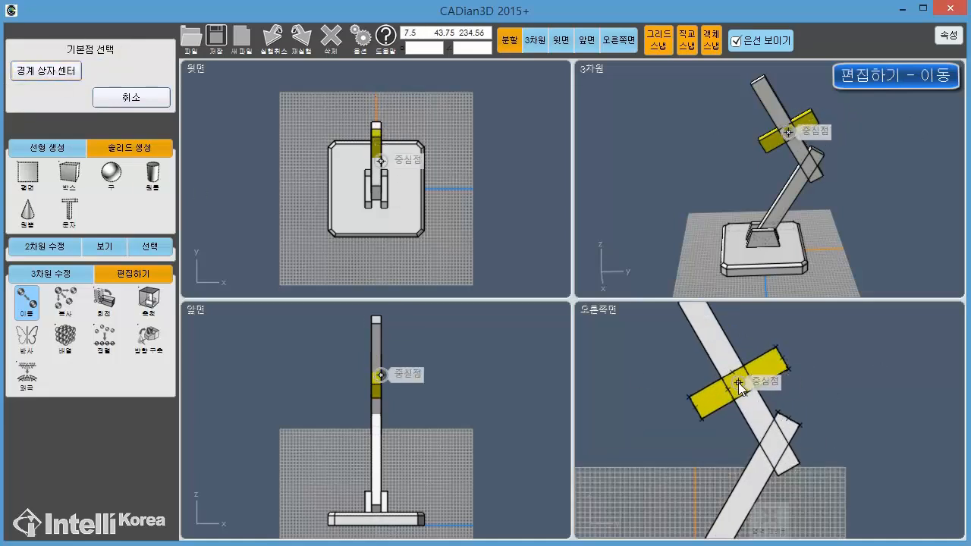
middle_click_drag(738, 382, 765, 424)
left_click(764, 424)
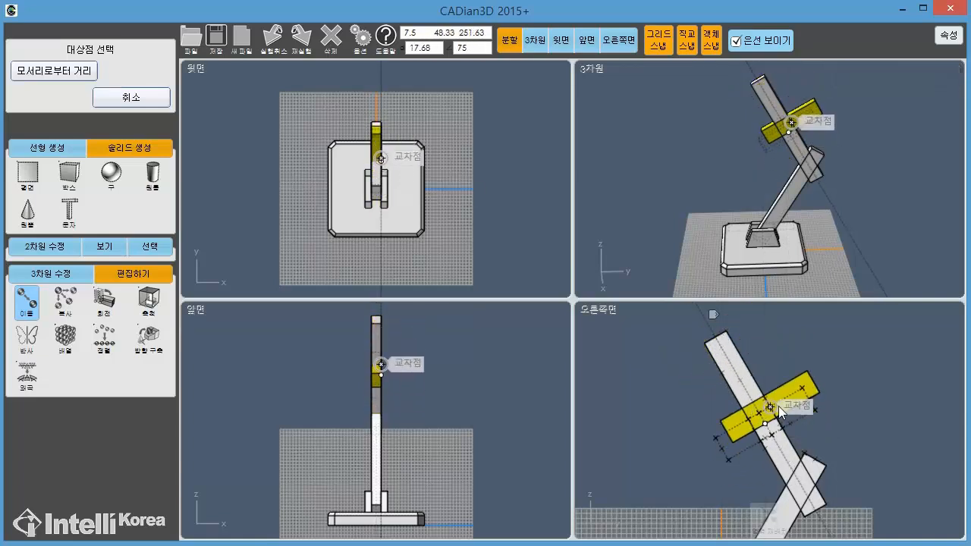
left_click(728, 363)
scroll(813, 391, "down", 3)
middle_click_drag(872, 407, 845, 384)
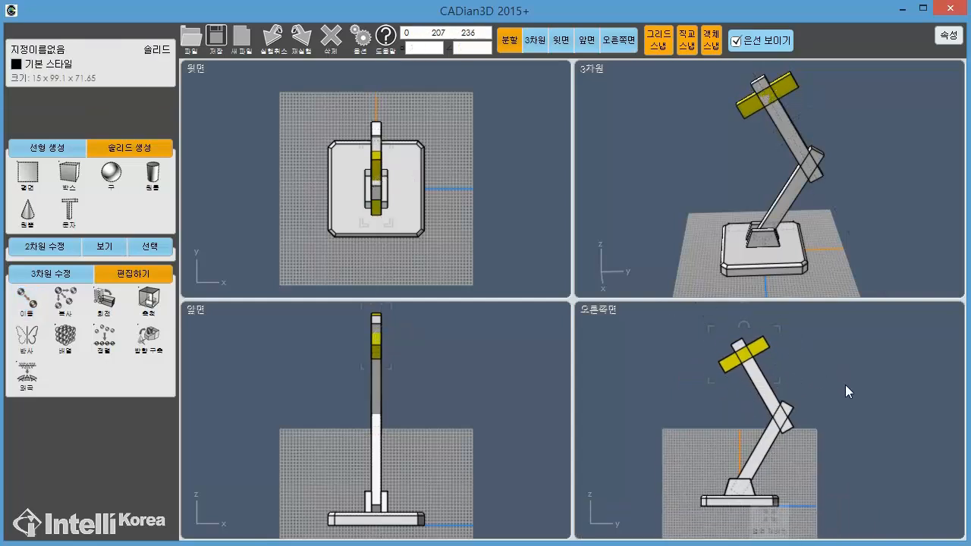
left_click(849, 385)
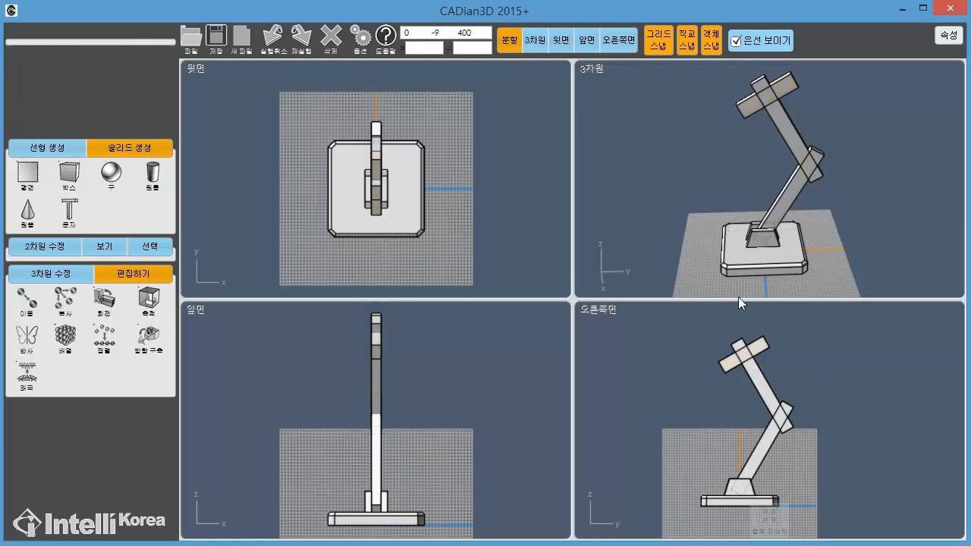
- Move the upper arm sideways by its own thickness in the front view so it sits flush beside the lower arm, and deselect it
left_click(765, 282)
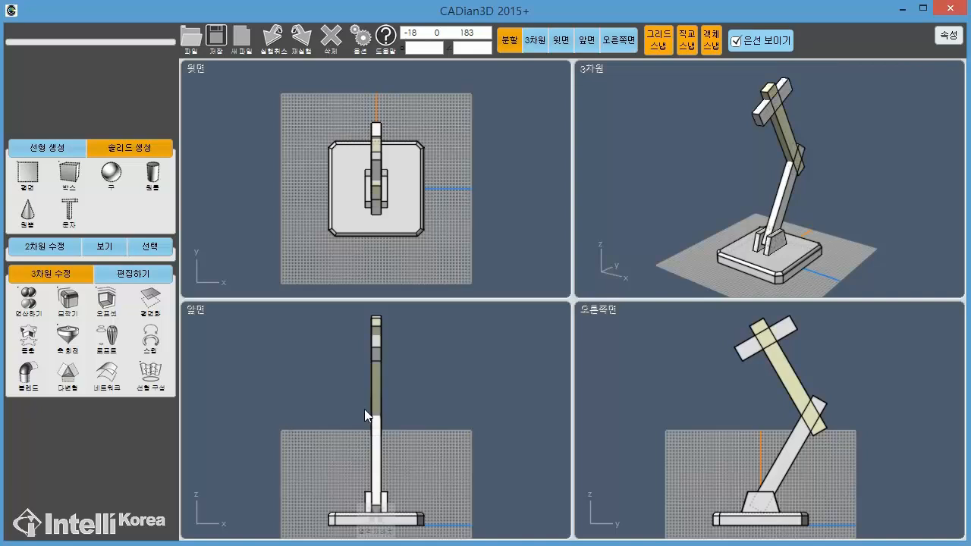
scroll(371, 404, "up", 2)
left_click(380, 397)
scroll(392, 399, "up", 3)
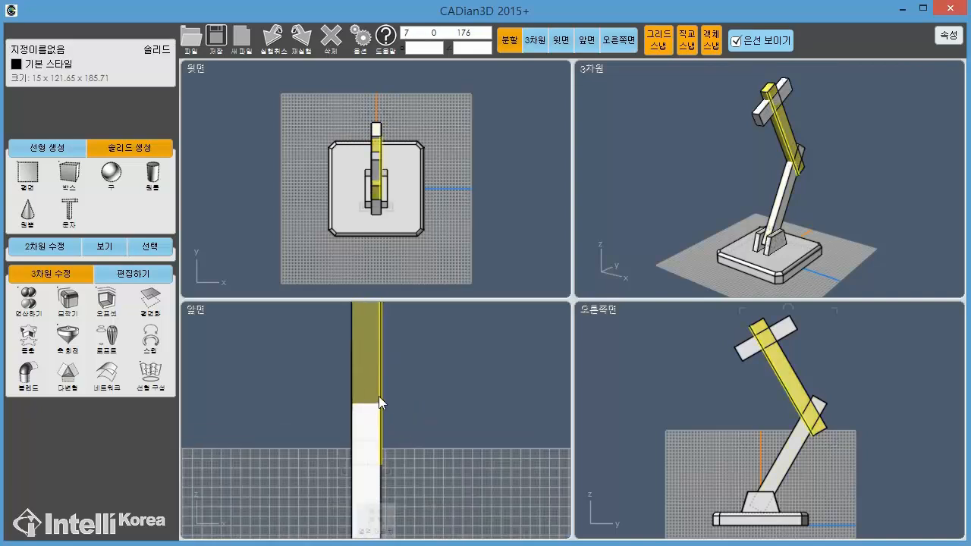
scroll(379, 396, "up", 2)
left_click_drag(355, 389, 386, 390)
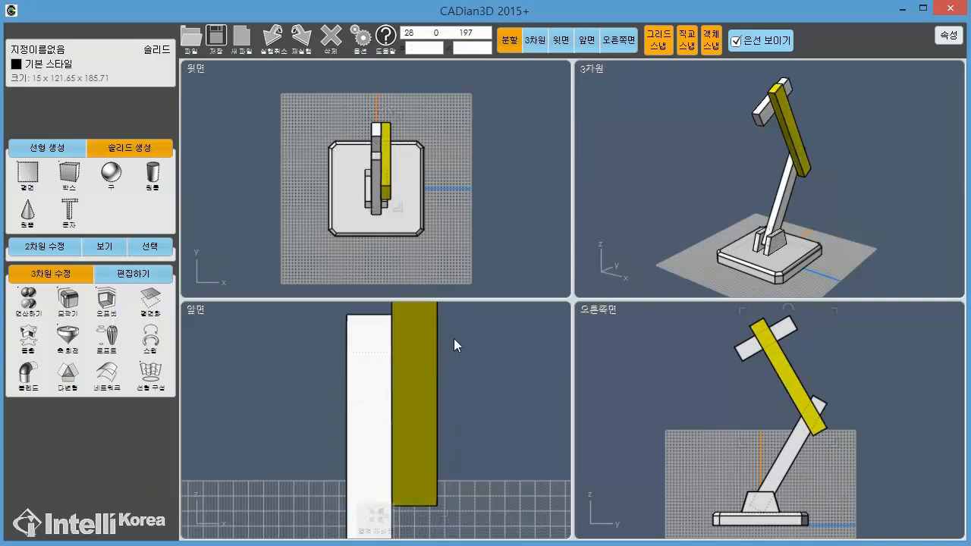
right_click_drag(453, 338, 425, 383)
right_click_drag(694, 206, 798, 243)
left_click(701, 227)
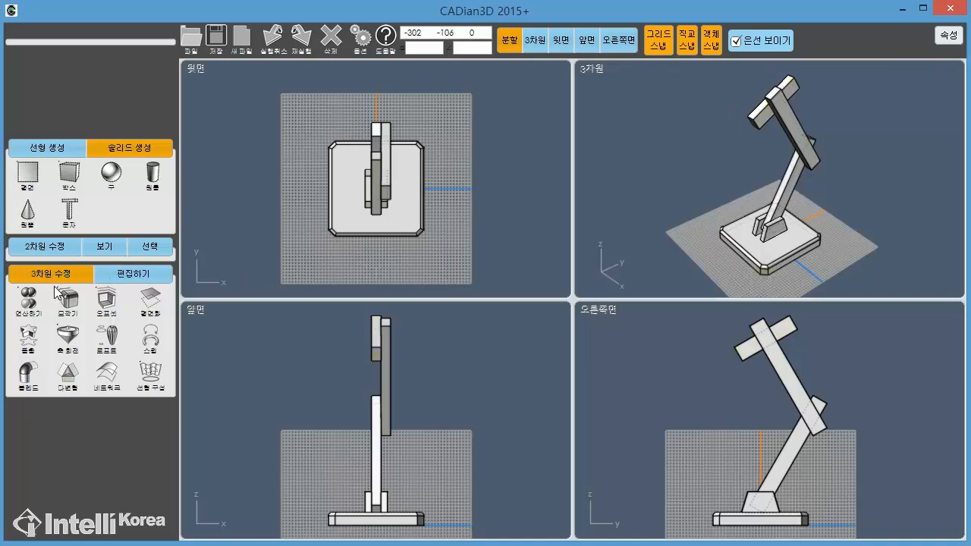
- Create a 40 by 40 box, extruded 15, centred on the lower end face of the short crosswise bar
left_click(72, 179)
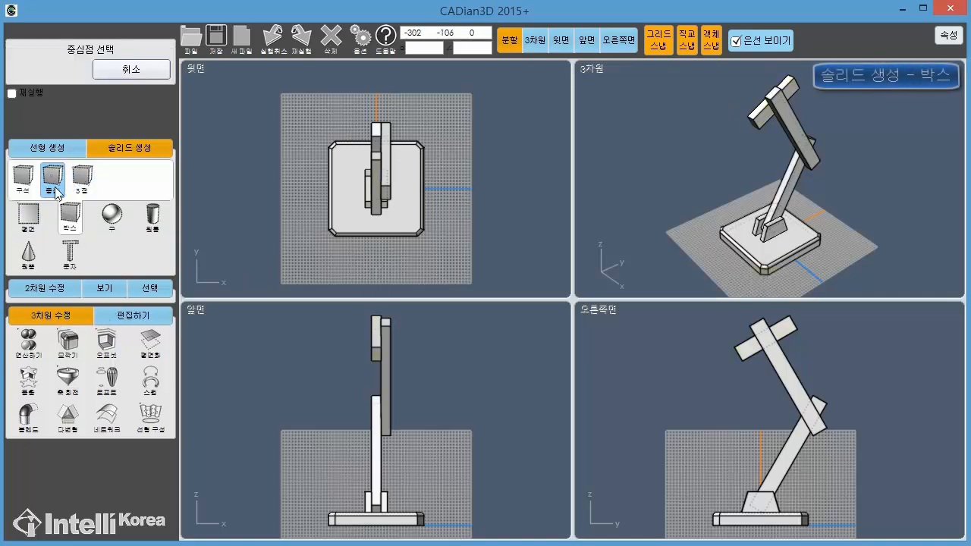
scroll(789, 114, "up", 5)
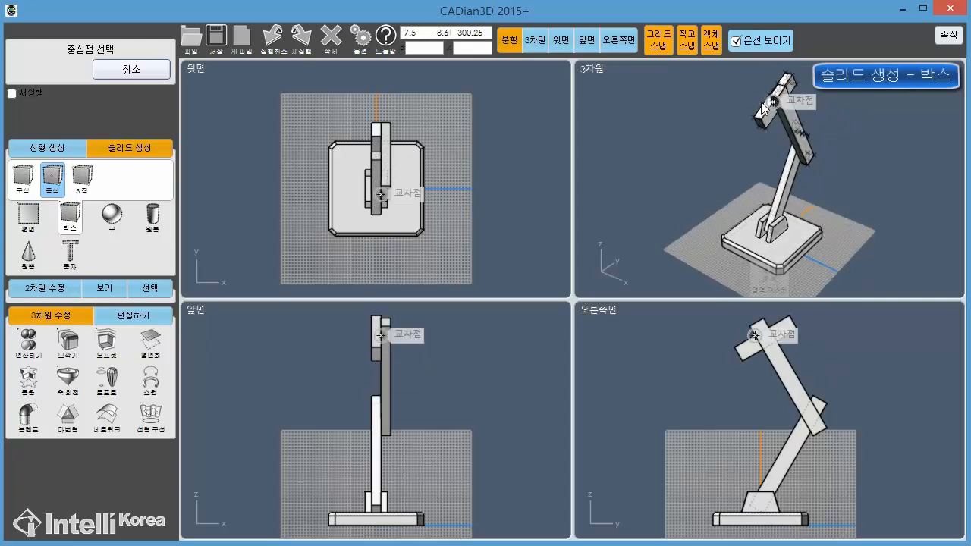
left_click(810, 115)
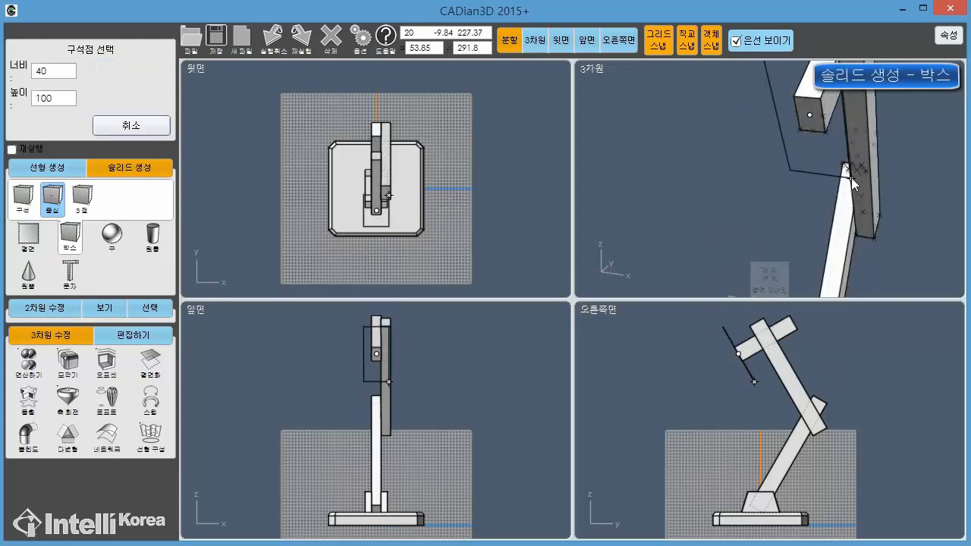
type("0")
key("Tab")
type("40")
key("Return")
type("15")
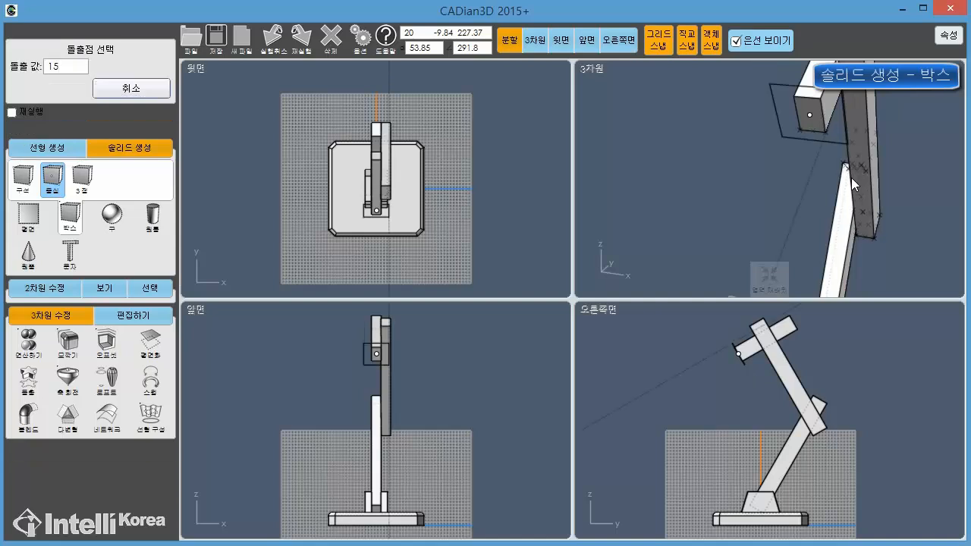
key("Return")
scroll(757, 142, "up", 3)
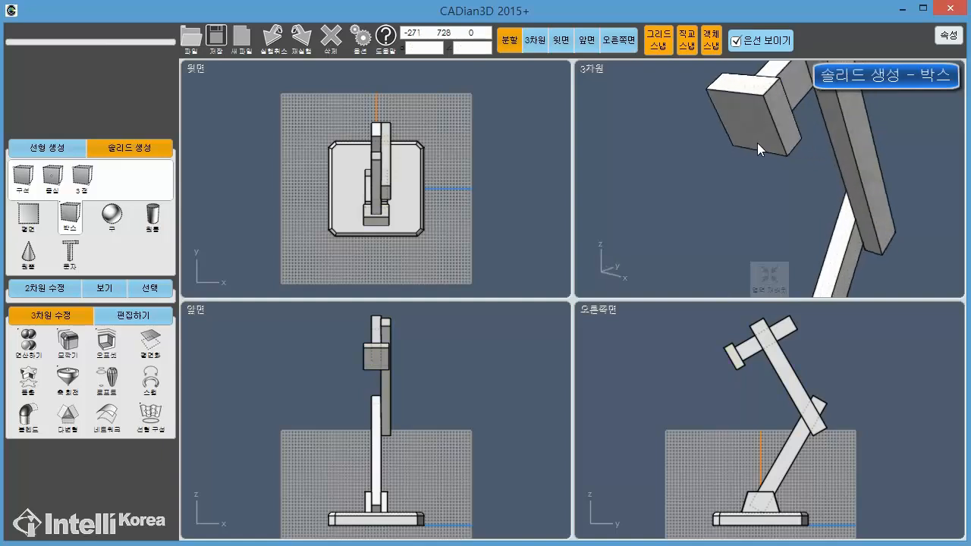
left_click(756, 166)
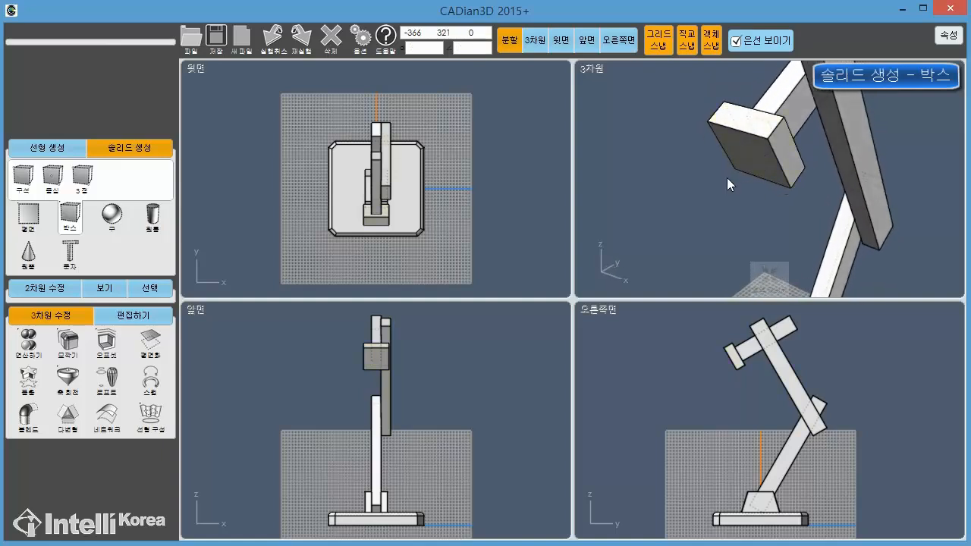
- Create an 80 by 80 box, extruded 76, centred on the outer face of the small box to form the lamp head
left_click(76, 221)
left_click(51, 189)
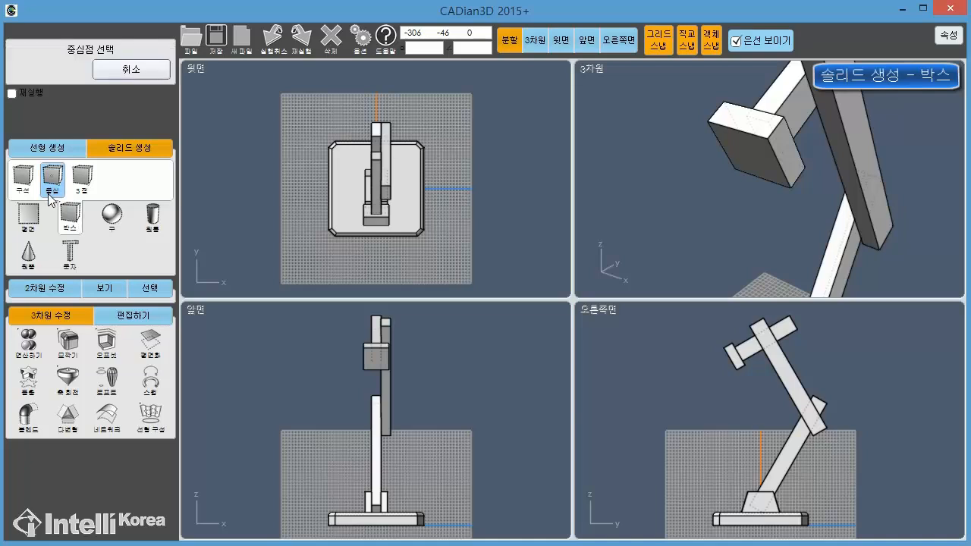
right_click_drag(717, 137, 753, 143)
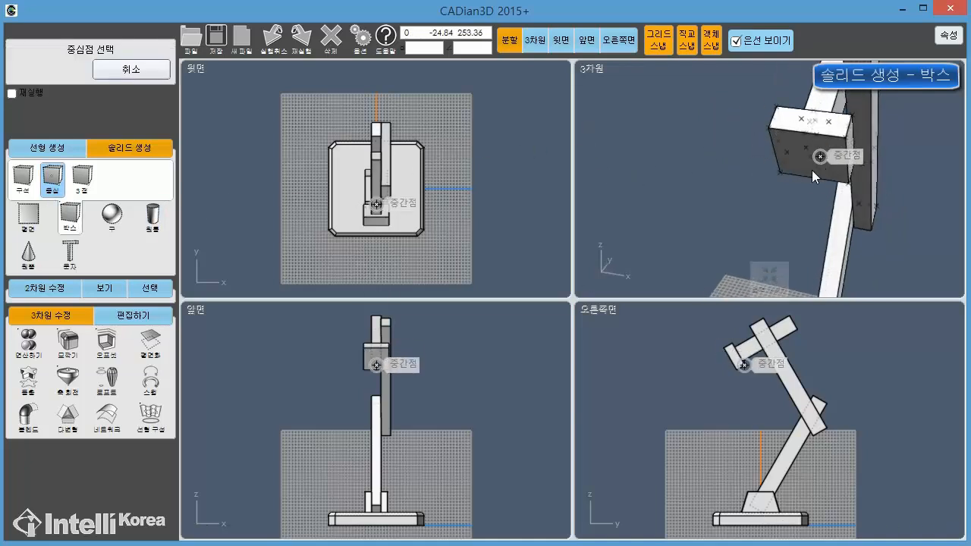
right_click_drag(811, 170, 774, 154)
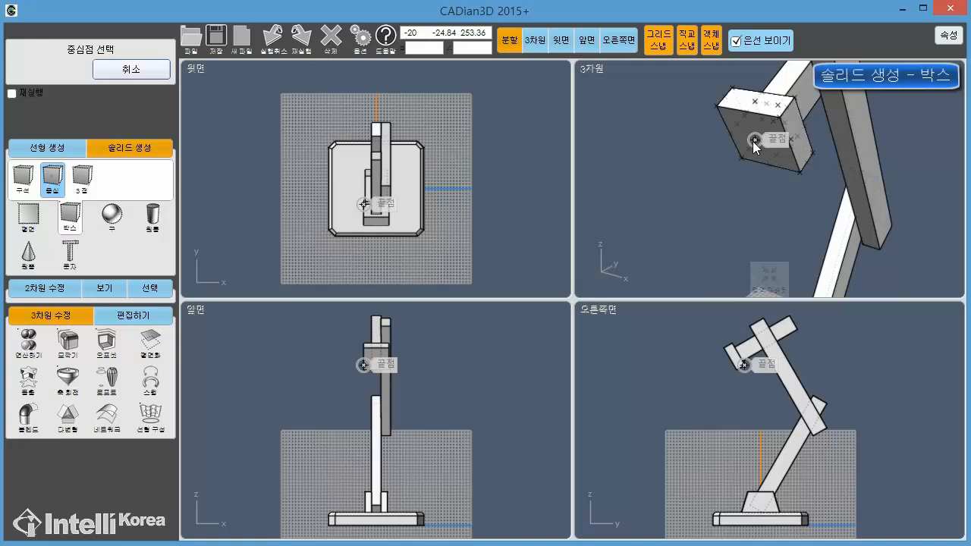
left_click(763, 142)
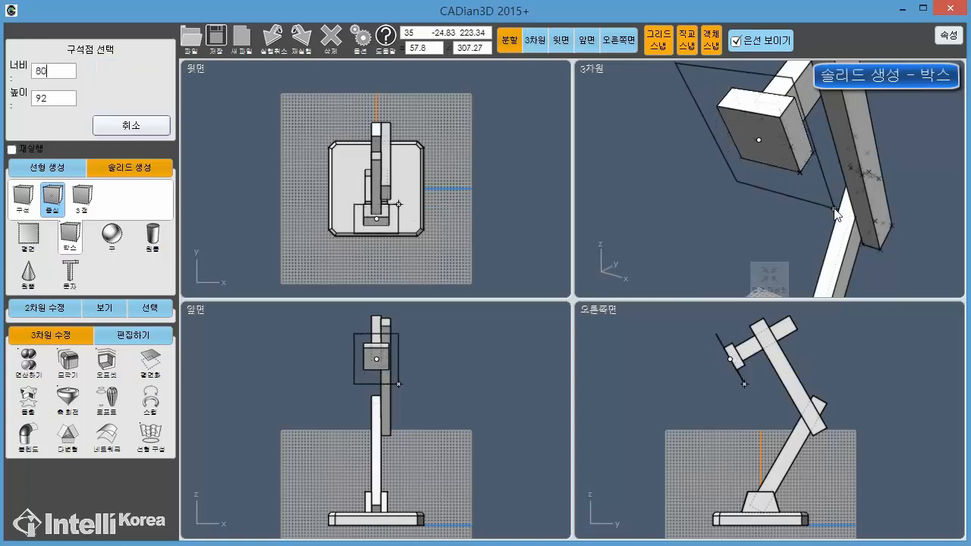
type("80")
key("Tab")
type("80")
key("Return")
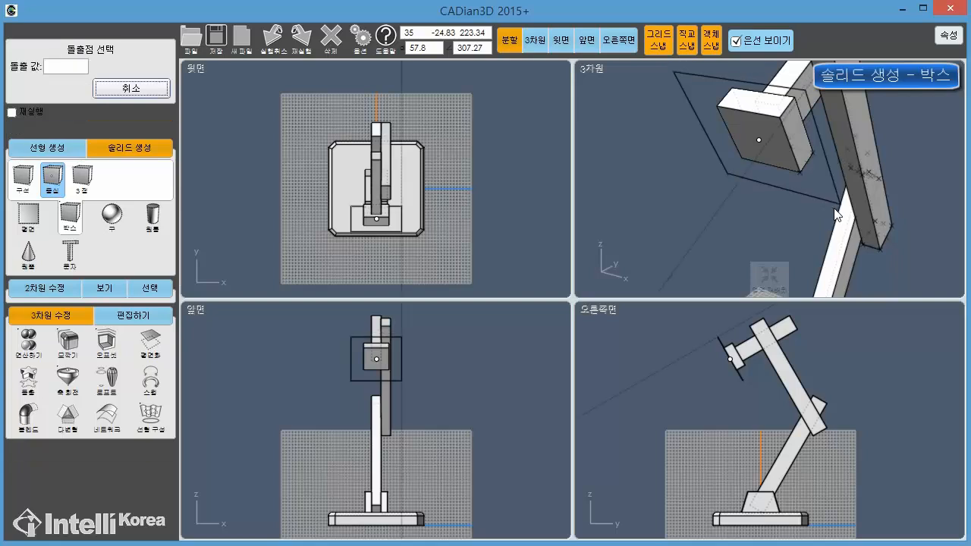
type("76")
key("Return")
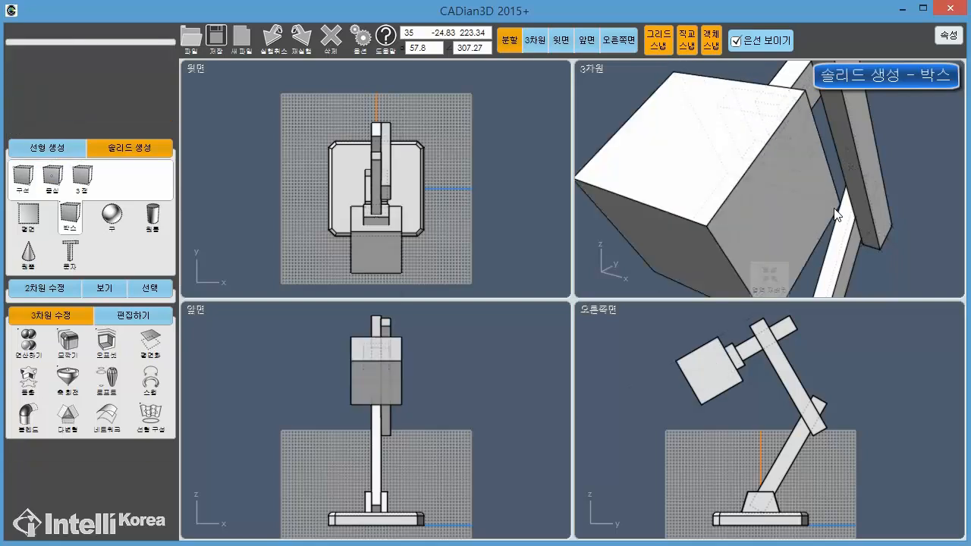
scroll(825, 157, "down", 3)
right_click_drag(805, 163, 788, 156)
left_click(721, 174)
left_click(923, 149)
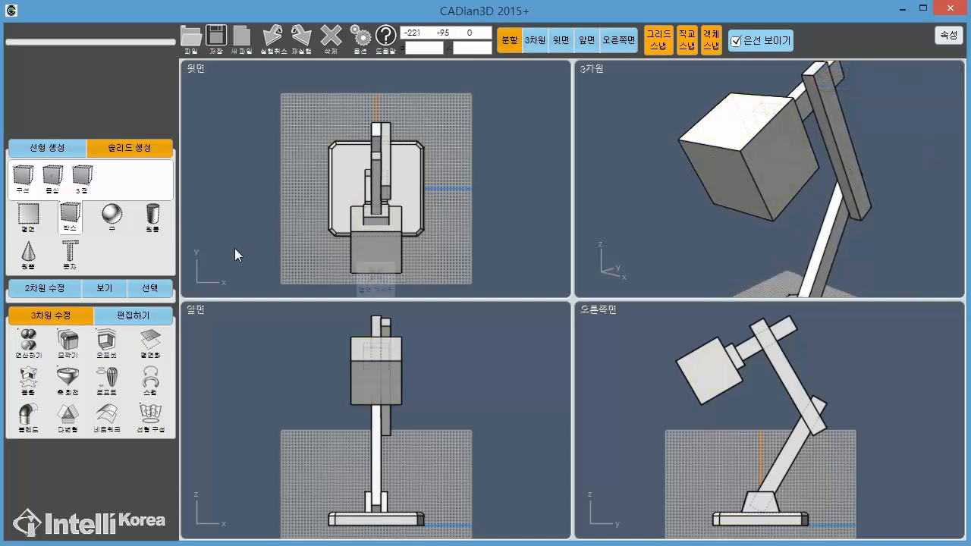
- Display the edit points of the lamp head box
left_click(35, 289)
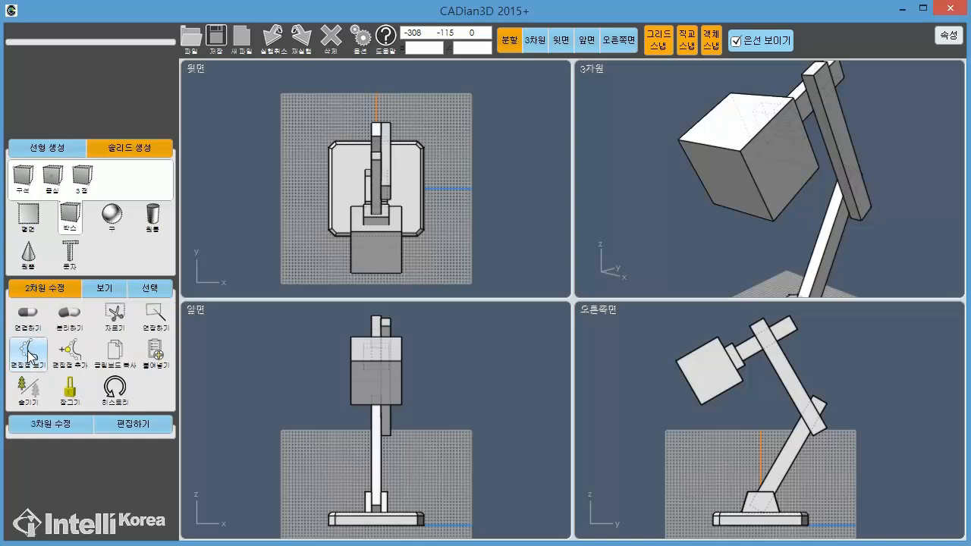
left_click(29, 353)
left_click(794, 161)
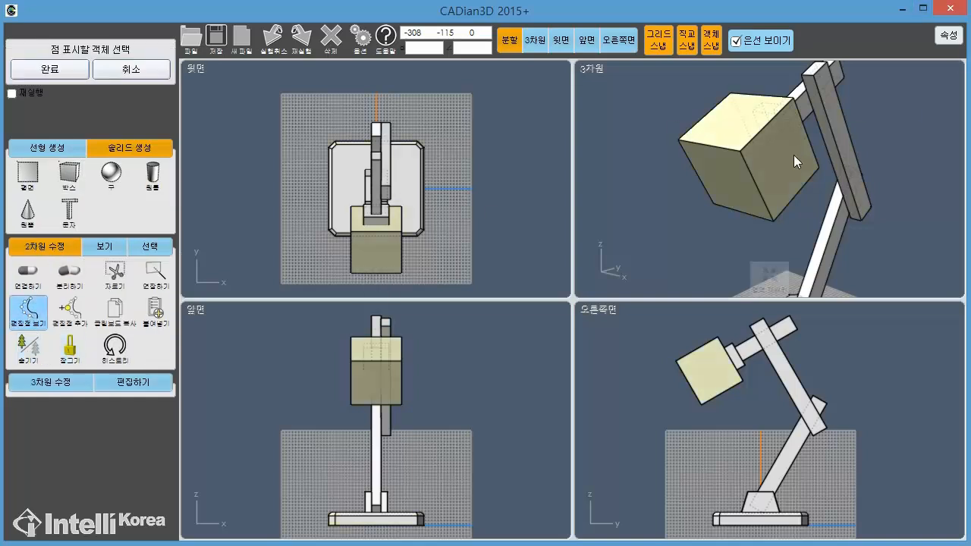
left_click(50, 70)
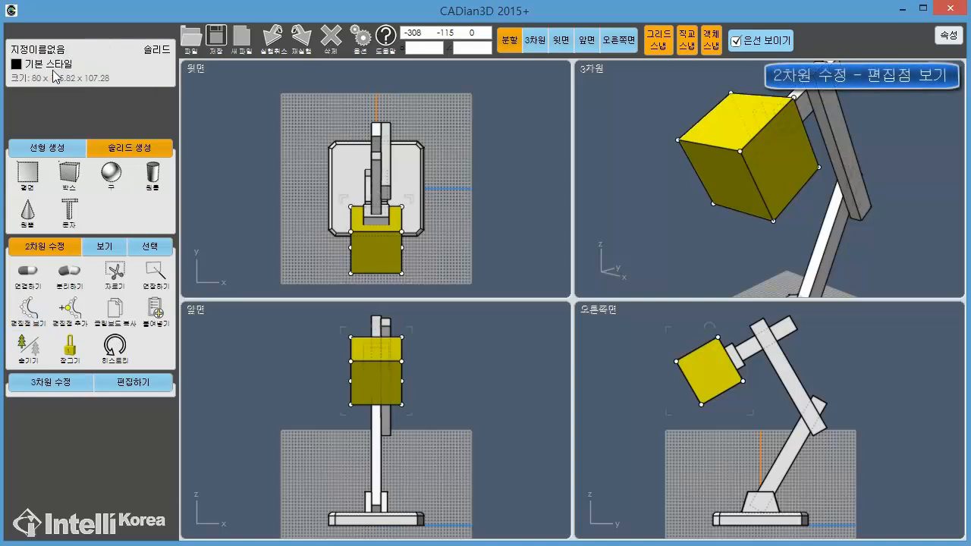
- Scale the lamp head's outer end face proportionally to an X size of 100, then deselect it and hide the edit points
left_click(730, 170)
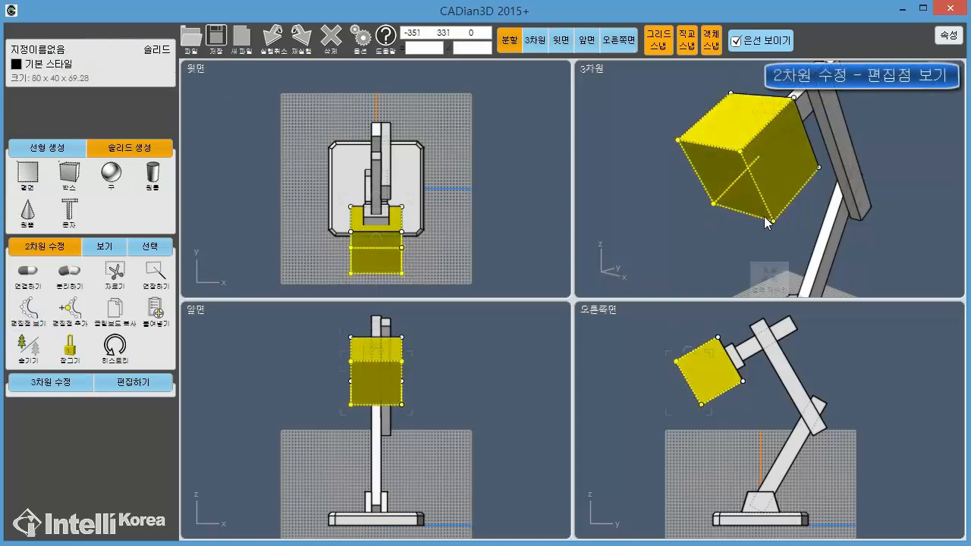
left_click(52, 81)
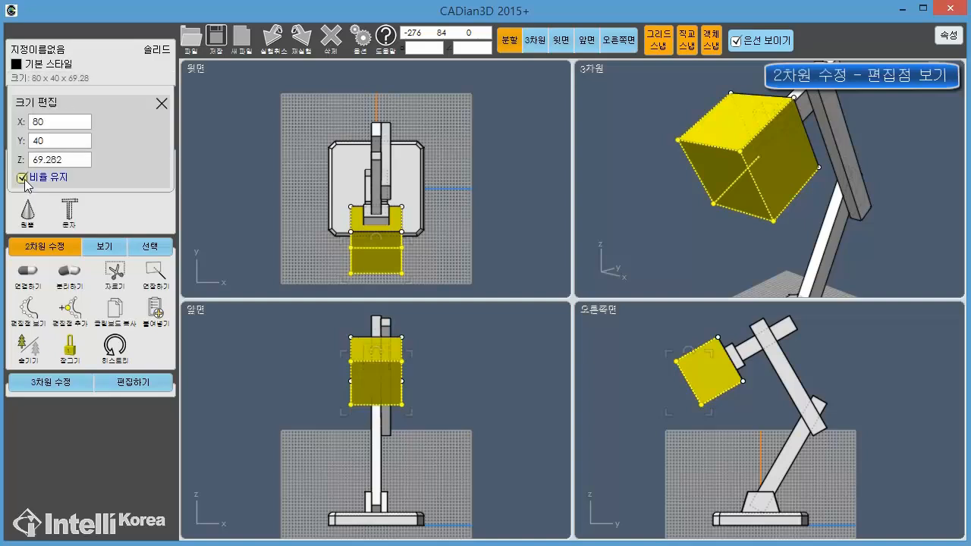
left_click(21, 177)
double_click(38, 122)
key("Return")
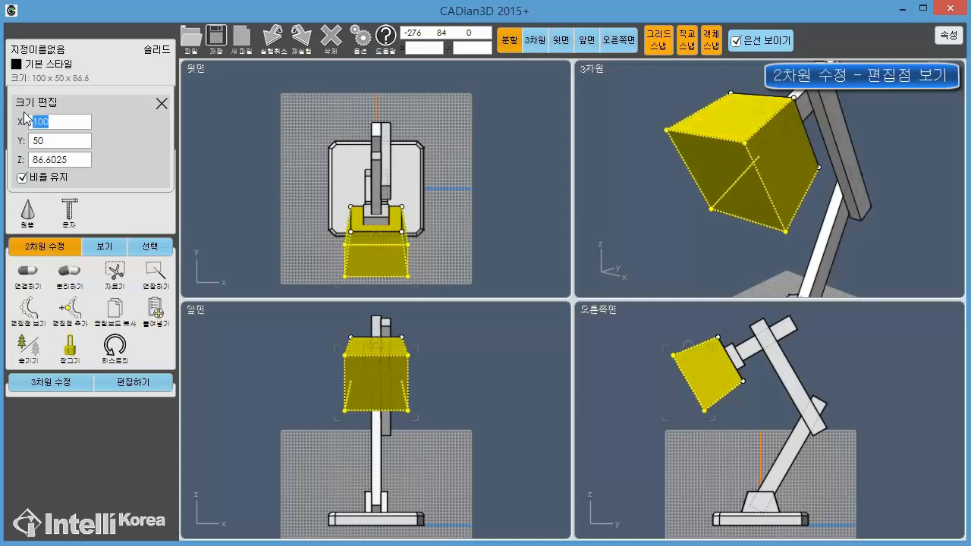
left_click(162, 103)
left_click(265, 169)
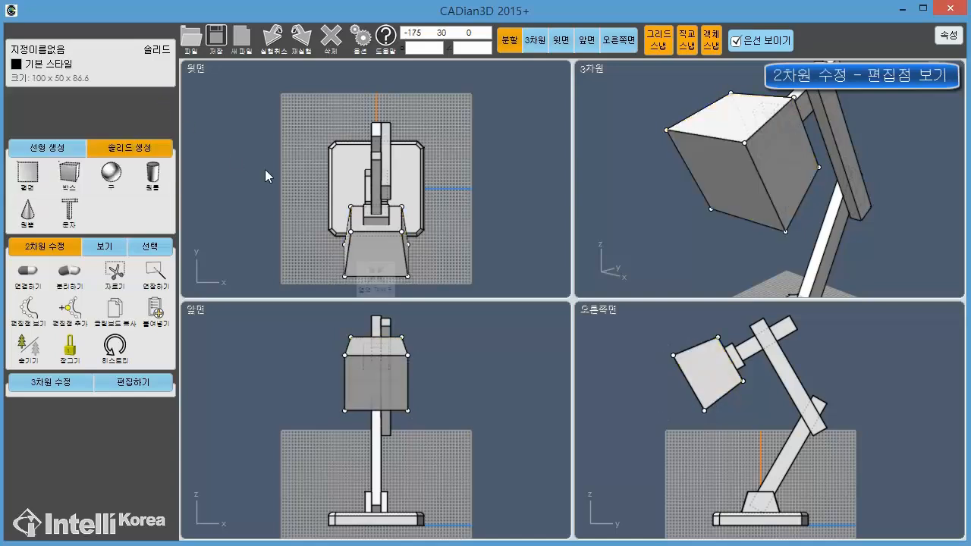
right_click_drag(688, 117, 709, 202)
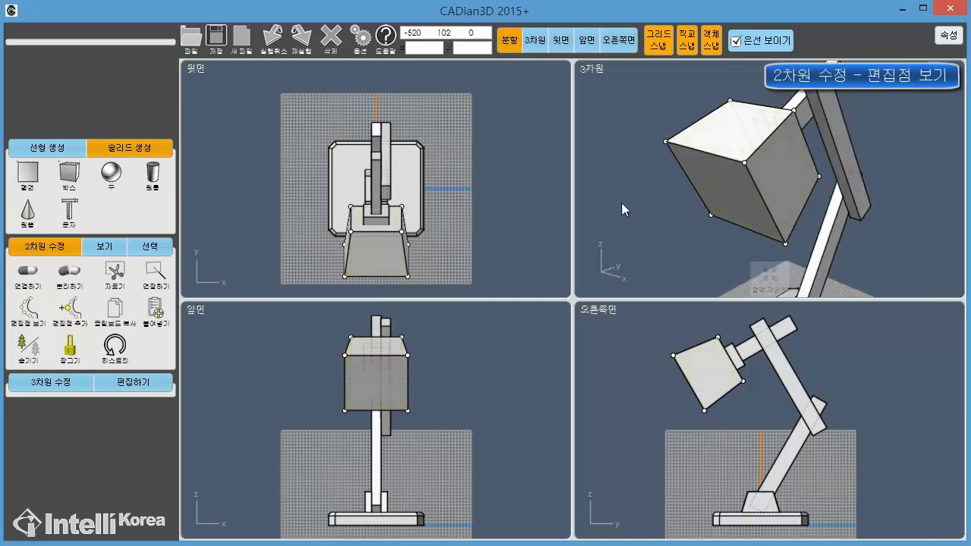
left_click(613, 177)
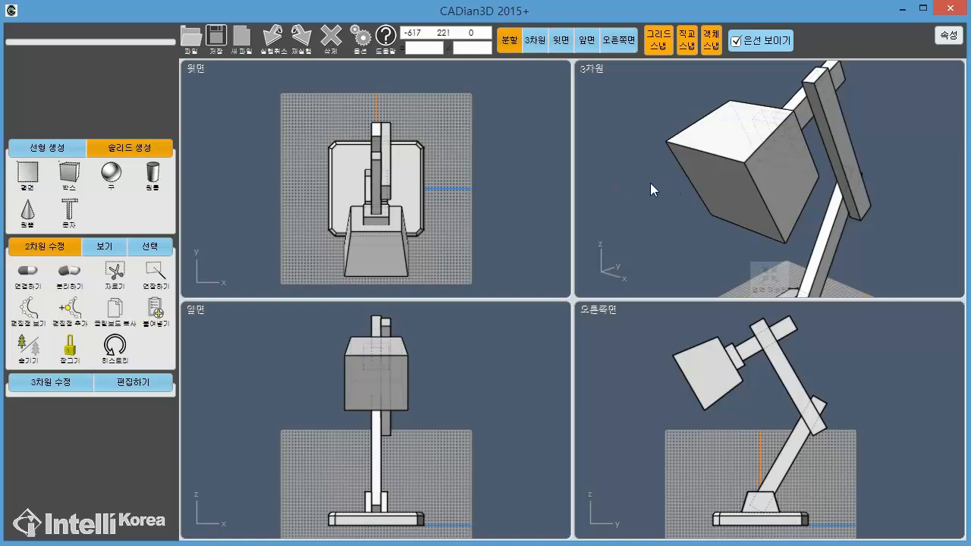
- Shell the lamp head with a thickness of 5, leaving its wide outer face open
left_click(44, 387)
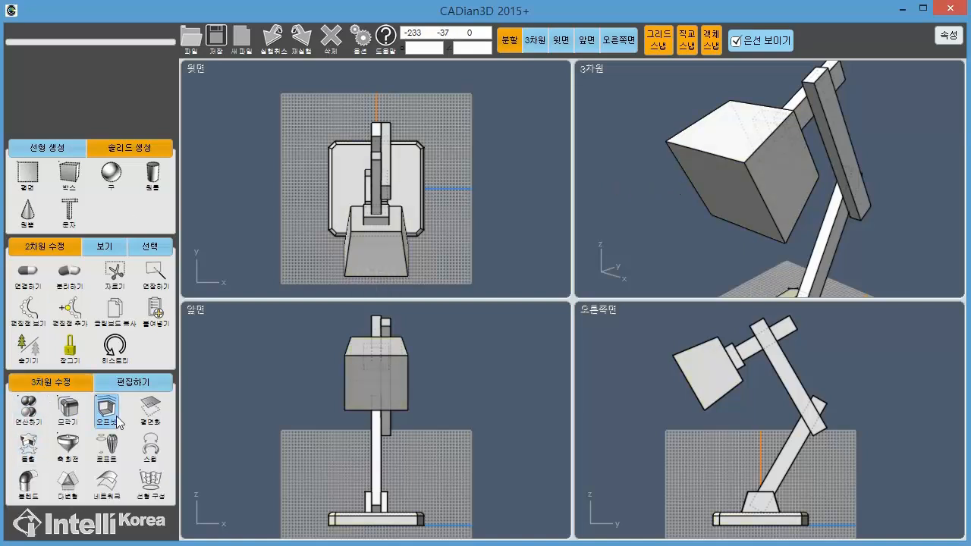
left_click(109, 413)
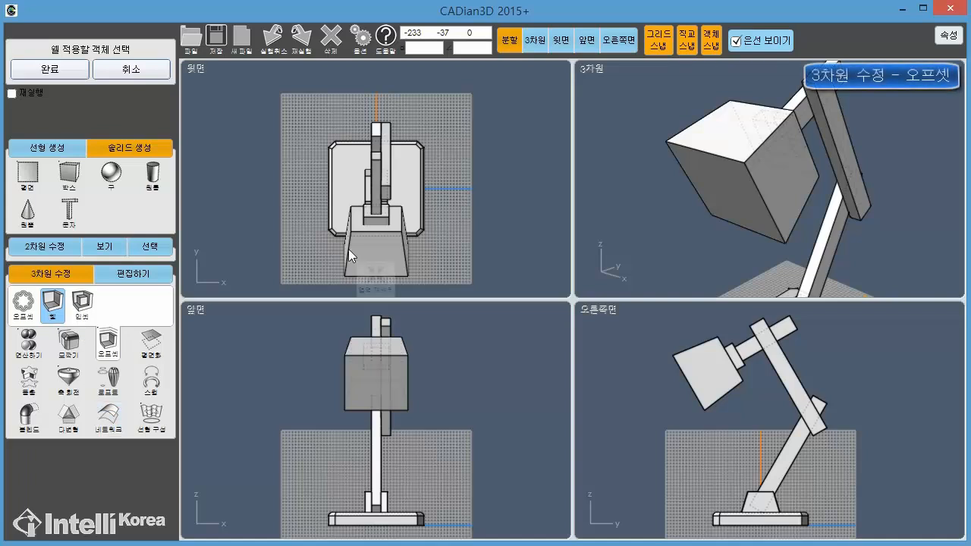
right_click_drag(718, 223, 812, 179)
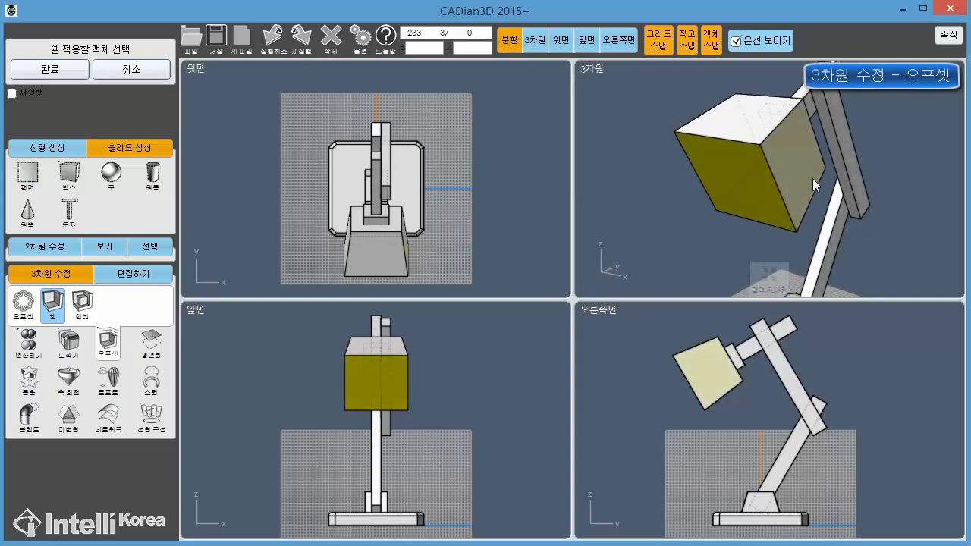
left_click(729, 169)
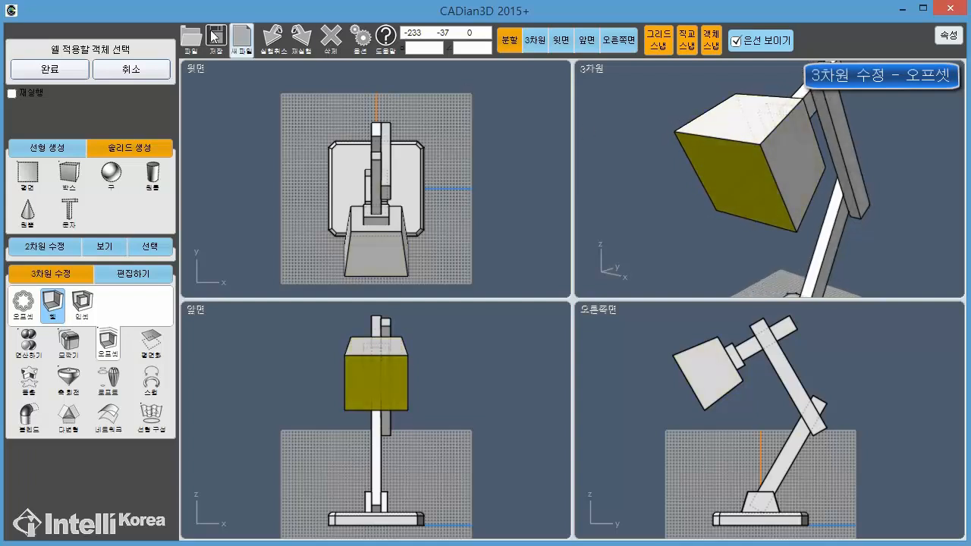
left_click(73, 69)
left_click(57, 70)
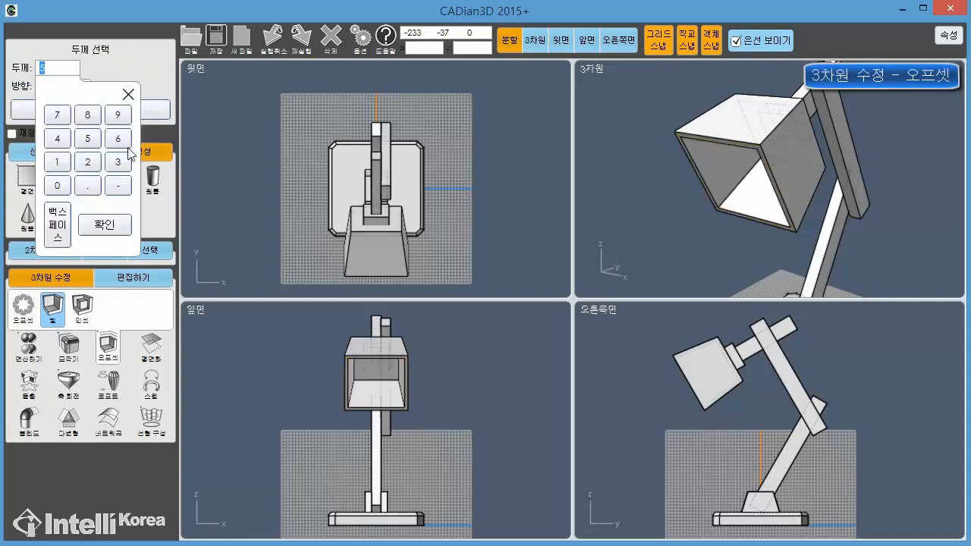
left_click(96, 140)
left_click(102, 232)
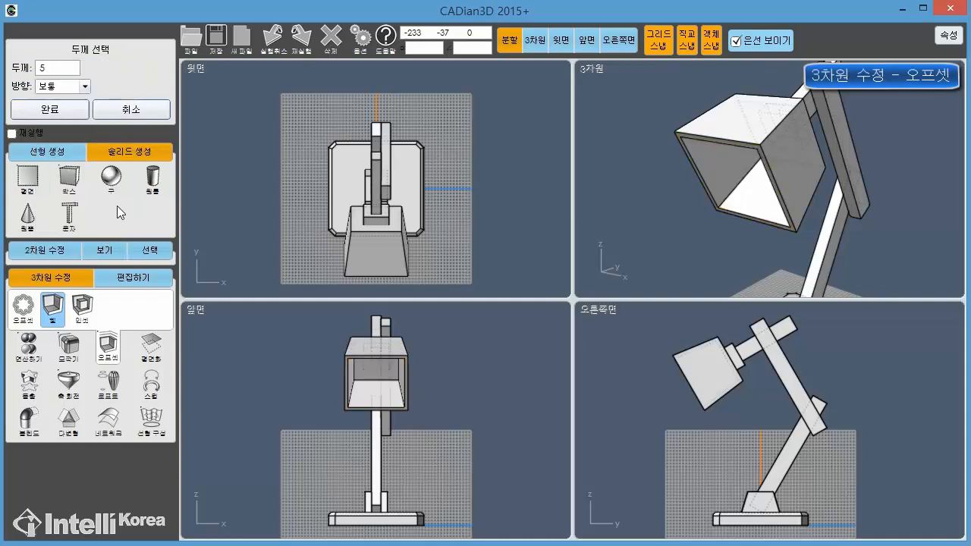
left_click(51, 108)
- Create a 30 by 30 box, extruded 10, centred on the inner back face of the hollow lamp head
right_click_drag(648, 152, 758, 195)
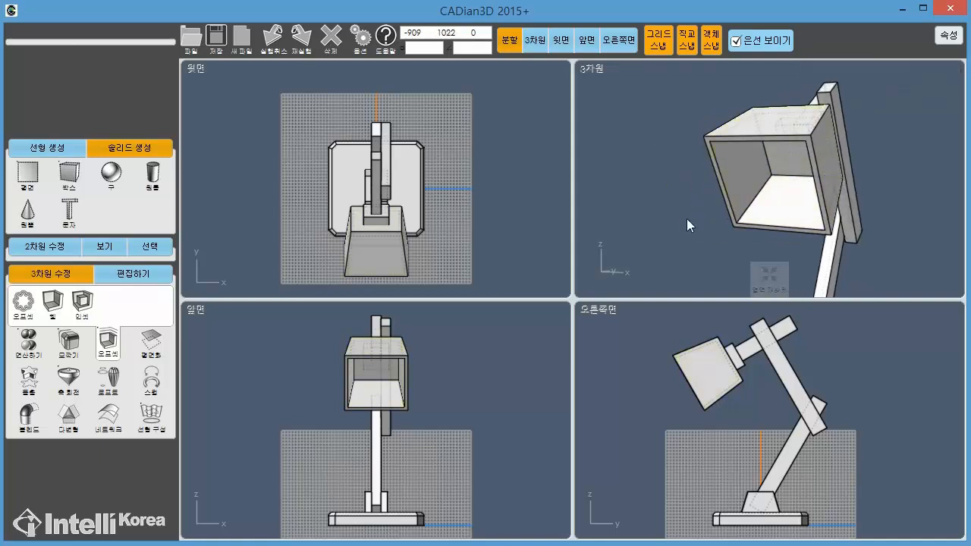
left_click(68, 177)
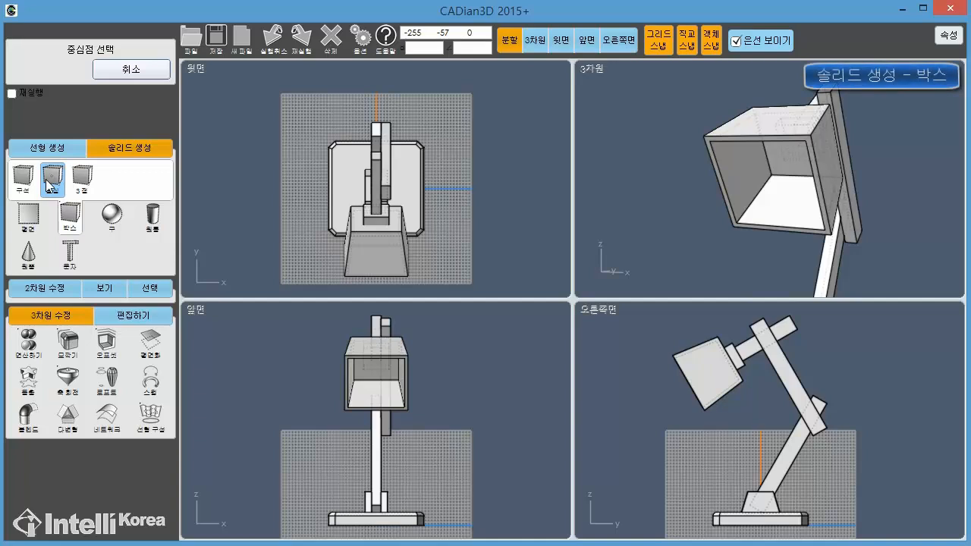
scroll(864, 166, "up", 5)
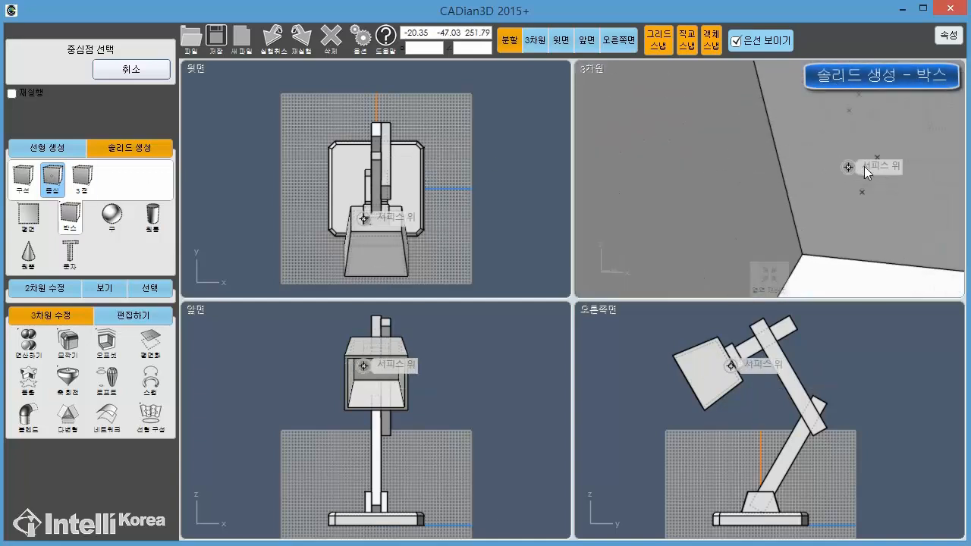
scroll(872, 157, "up", 3)
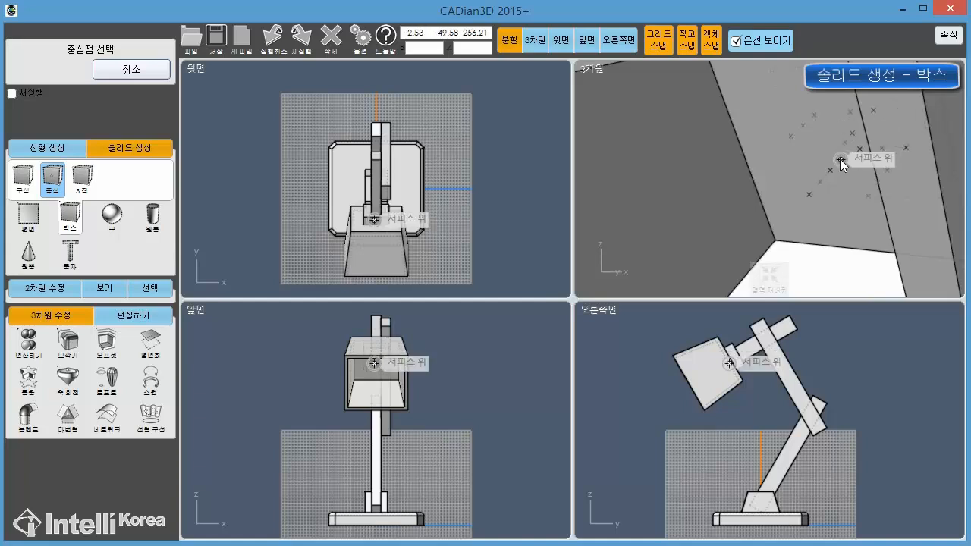
scroll(838, 158, "up", 2)
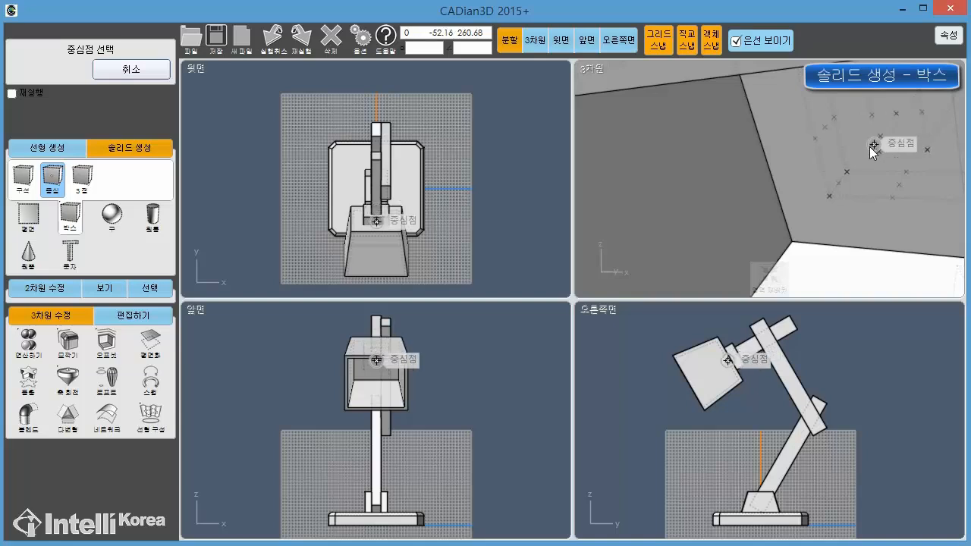
left_click(873, 146)
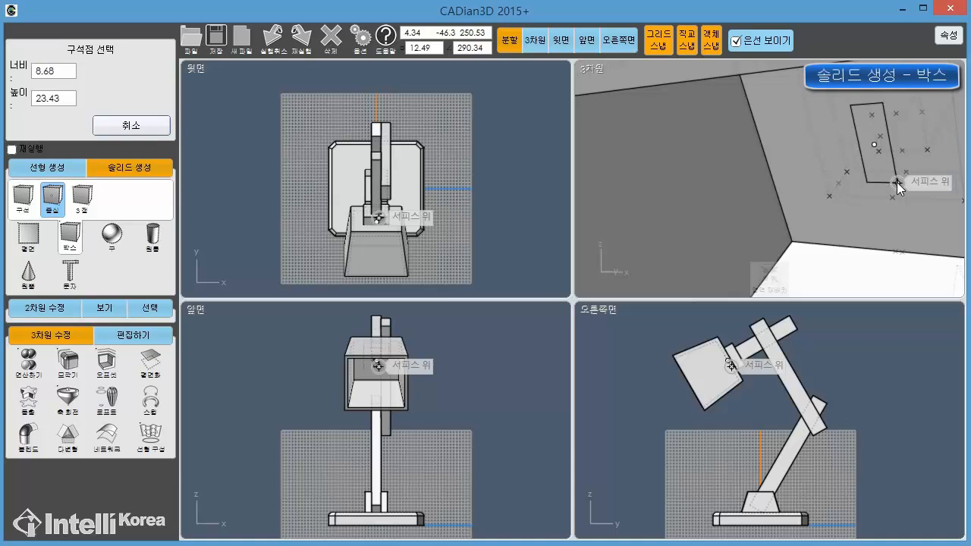
type("30")
key("Tab")
type("30")
key("Return")
type("10")
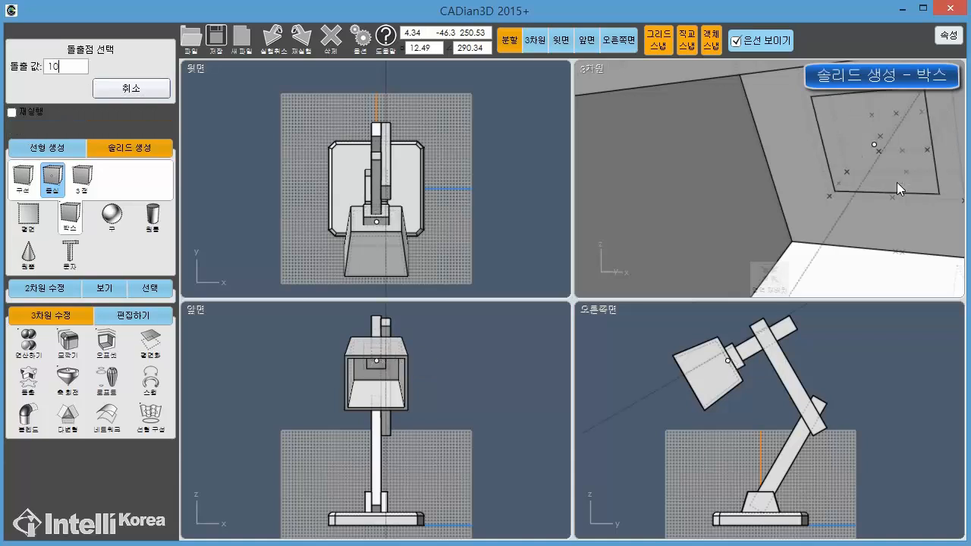
key("Return")
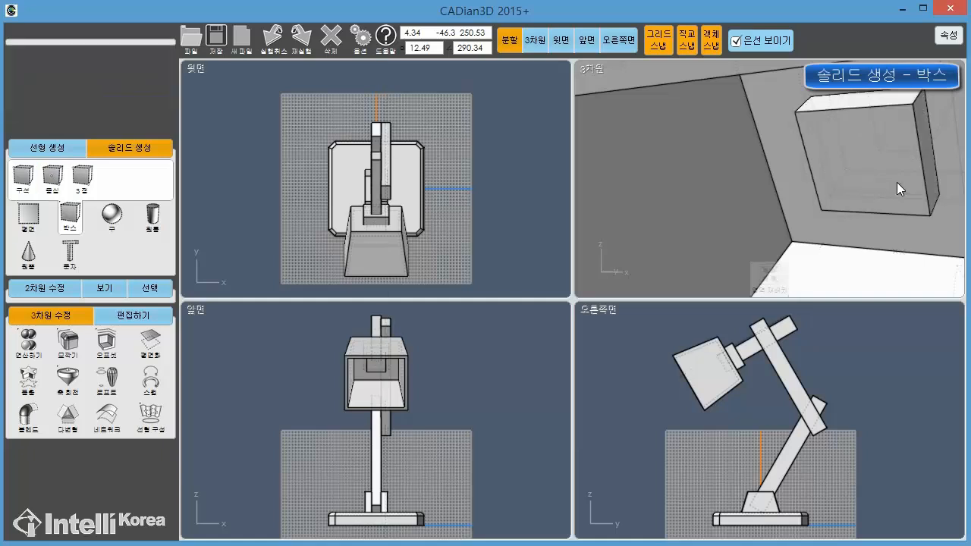
- Draw a circle of radius 5 in the right view, centred where the upper arm crosses the short bar, and deselect it
left_click(768, 289)
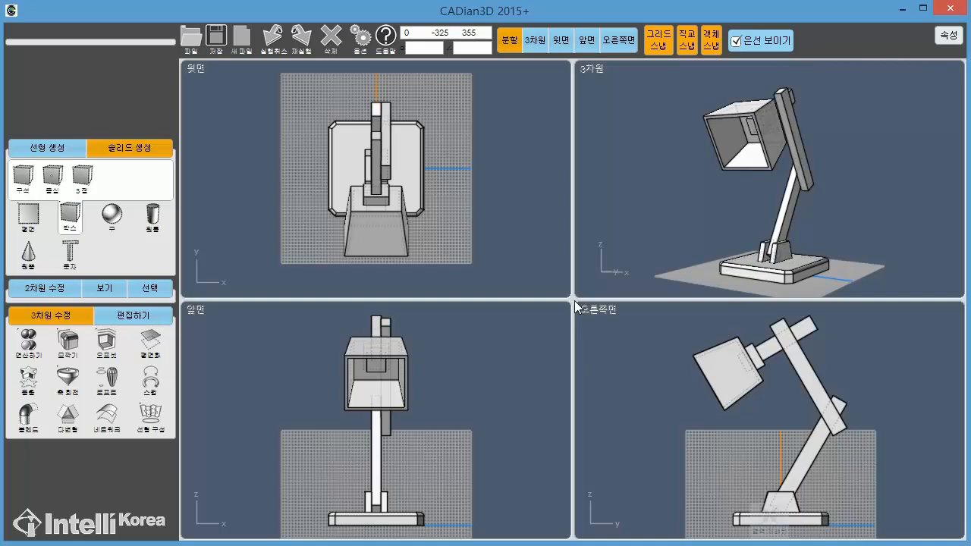
left_click(619, 40)
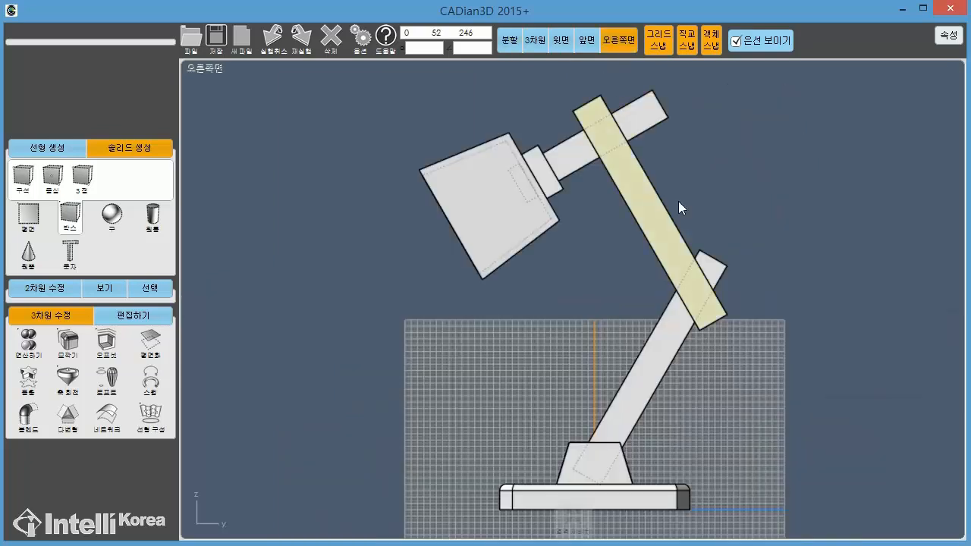
left_click(44, 146)
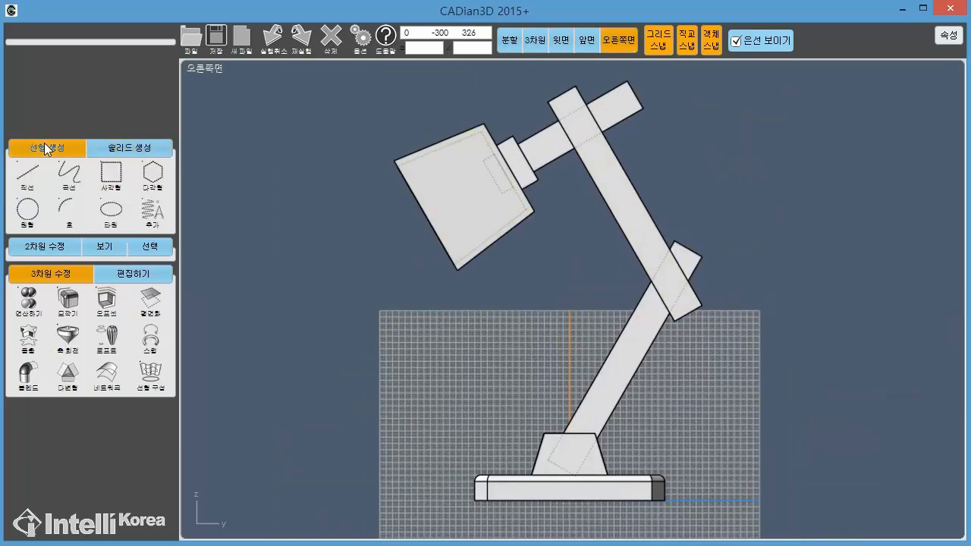
left_click(27, 211)
left_click(24, 218)
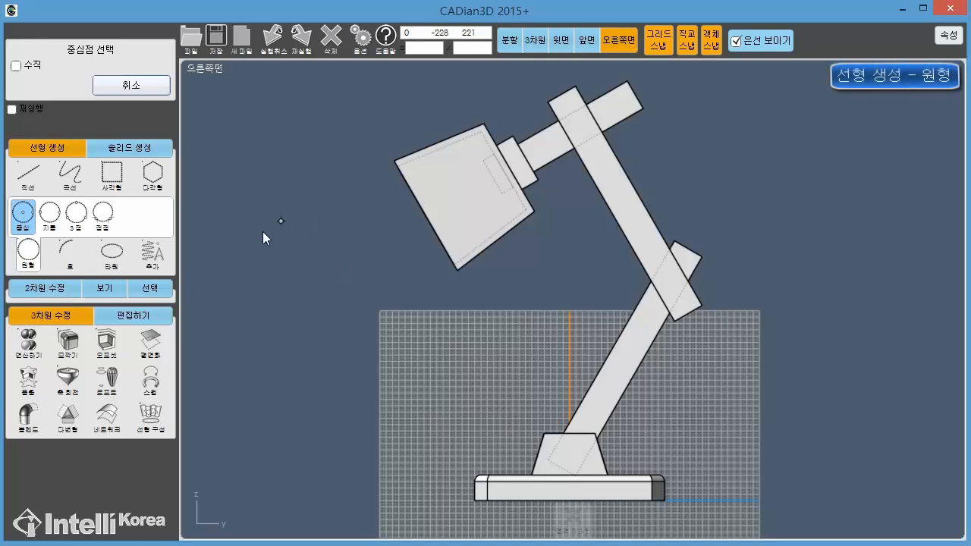
scroll(553, 140, "up", 5)
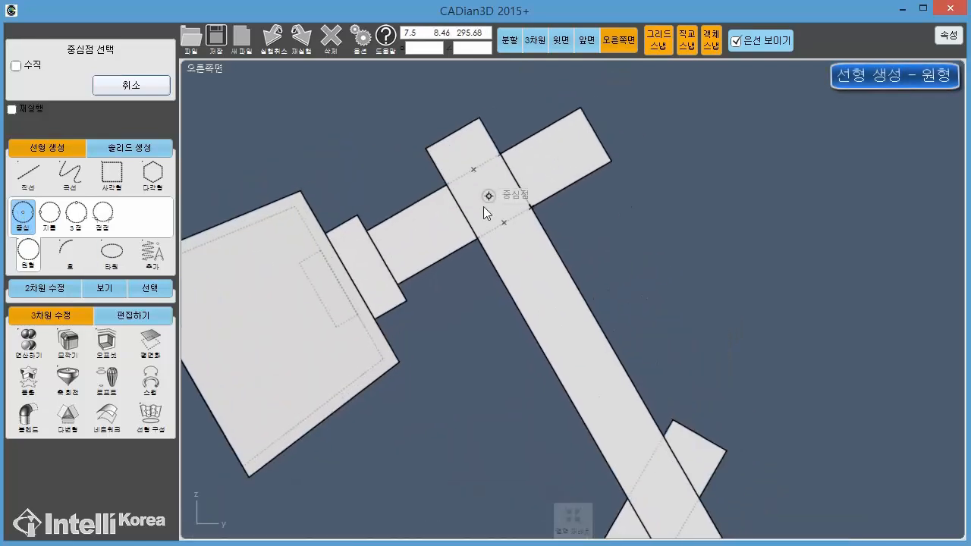
left_click(490, 196)
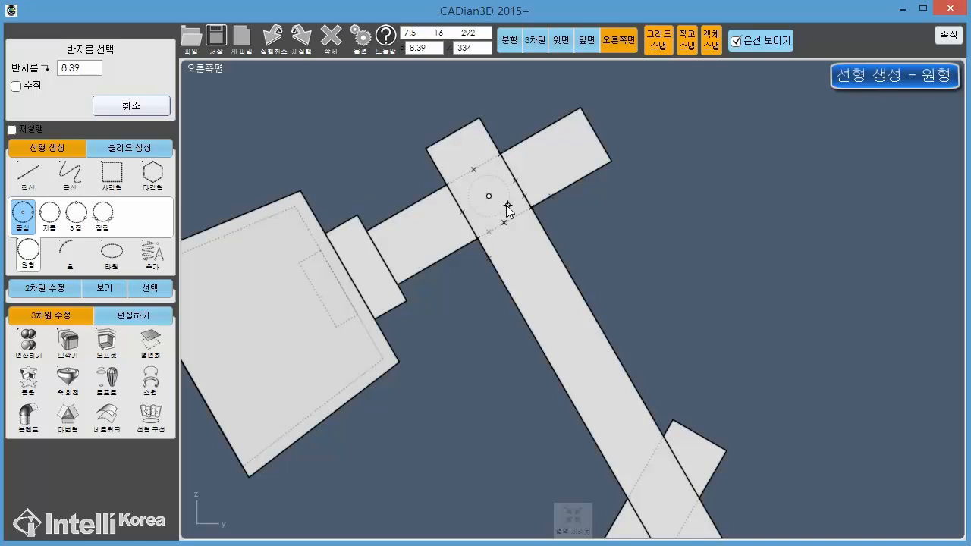
type("5")
key("Return")
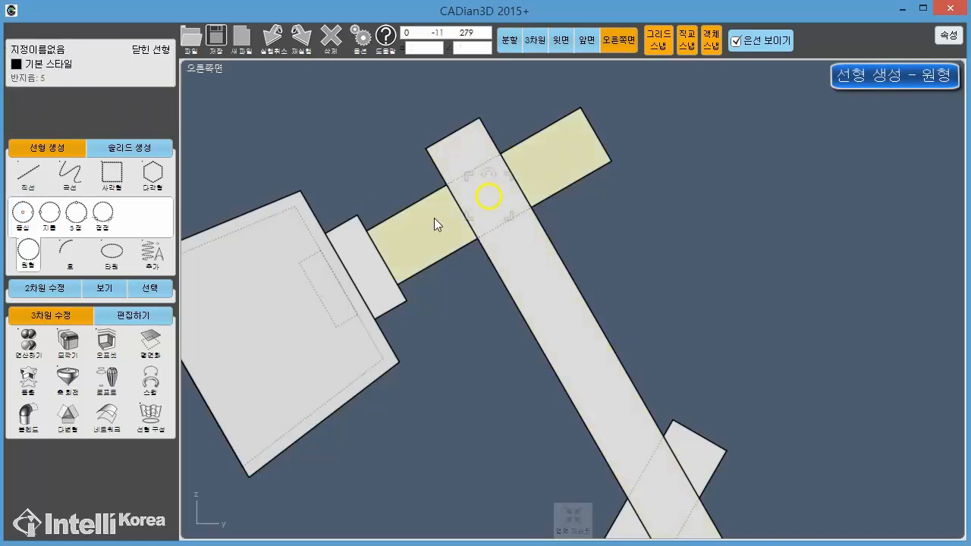
middle_click_drag(605, 250, 609, 225)
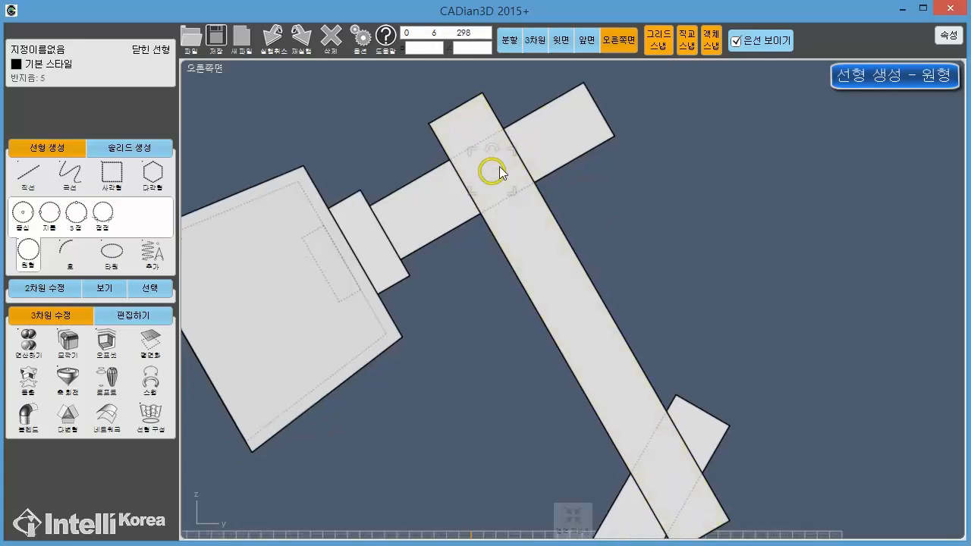
left_click(692, 208)
- Draw a circle of radius 5 centred on the overlap of the upper and lower arms
middle_click_drag(675, 303, 658, 227)
scroll(654, 228, "down", 1)
scroll(648, 286, "up", 2)
mouse_move(666, 383)
middle_mouse_down()
mouse_move(633, 294)
mouse_move(558, 296)
mouse_move(542, 324)
middle_mouse_up()
right_click(566, 308)
scroll(553, 293, "down", 1)
scroll(539, 294, "up", 1)
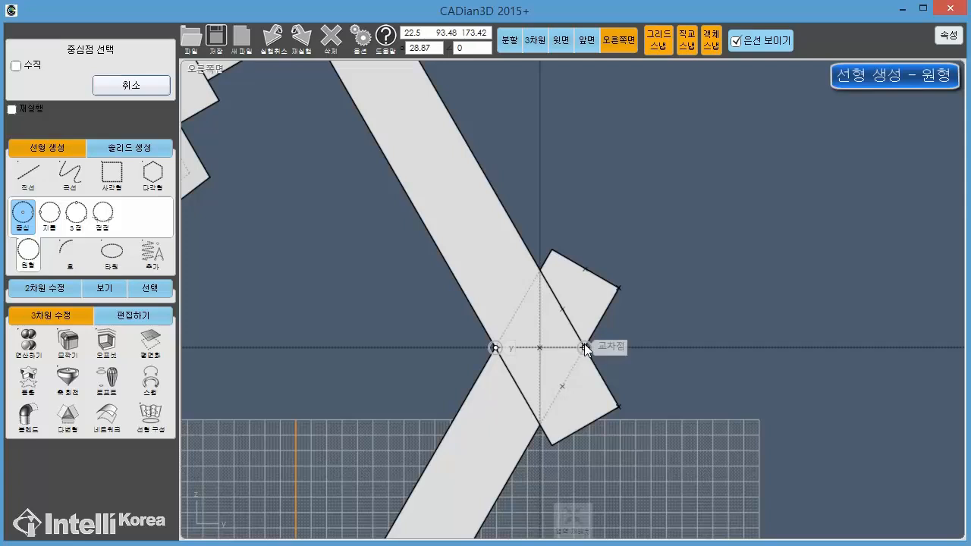
scroll(542, 346, "down", 1)
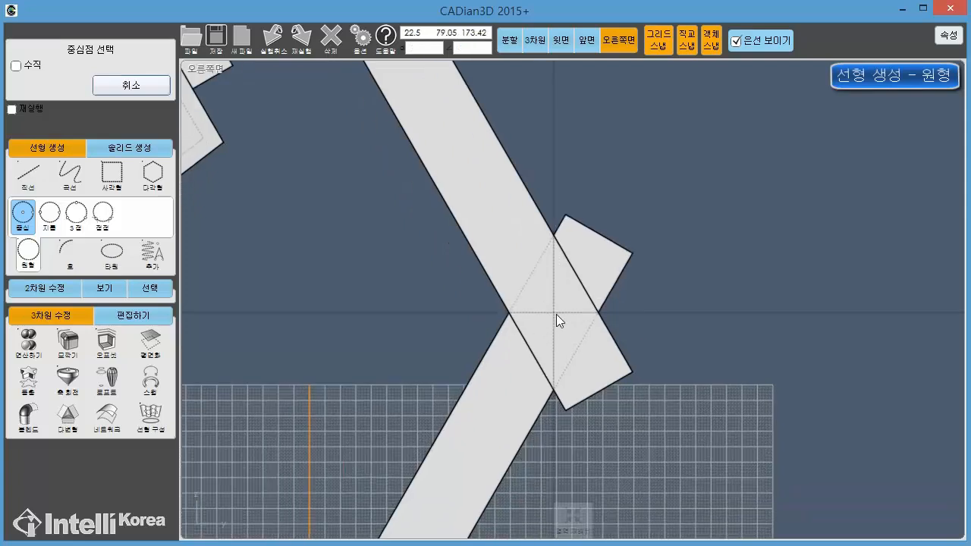
left_click(554, 313)
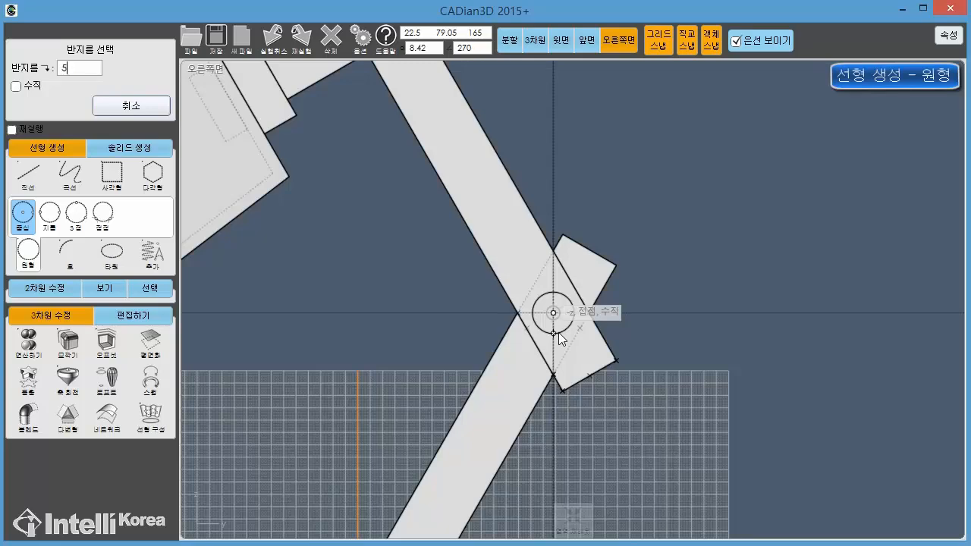
type("3")
key("Return")
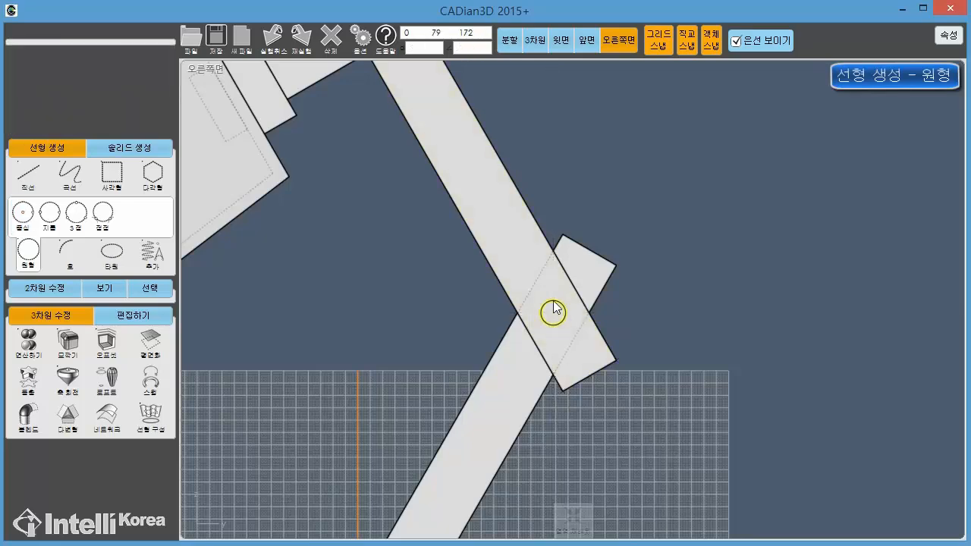
- Start another centre-based circle at the middle of the base bracket, where the lower arm is joined
scroll(538, 212, "down", 2)
scroll(457, 378, "down", 1)
middle_click_drag(431, 498, 474, 329)
scroll(455, 370, "up", 3)
right_click(455, 371)
scroll(474, 329, "up", 2)
left_click(459, 341)
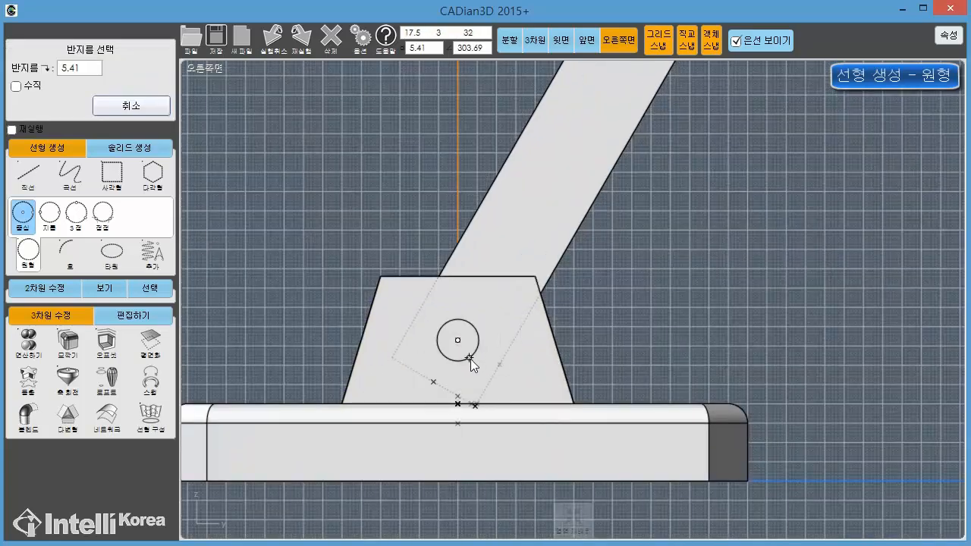
- Complete the radius 5 pivot circle centred on the base bracket in the right-side view
key("Return")
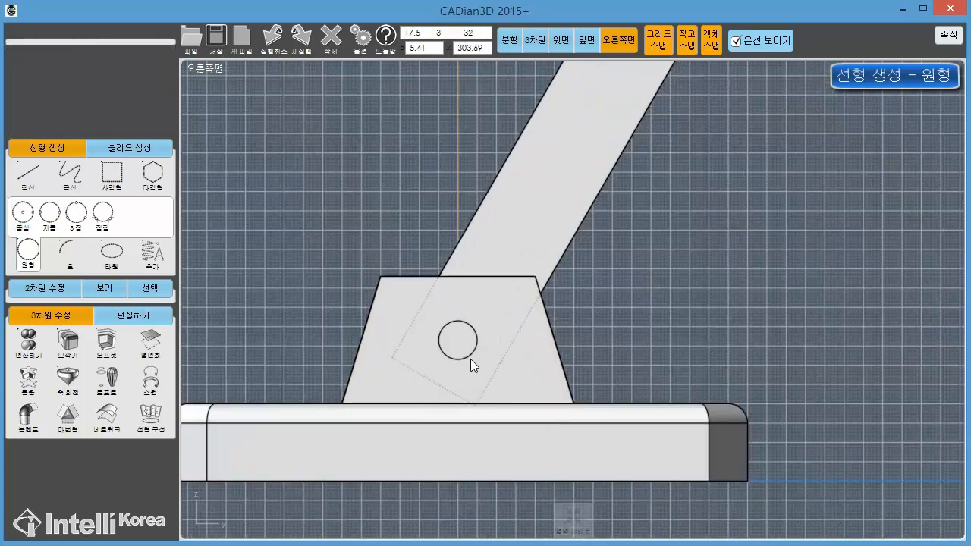
scroll(542, 202, "down", 3)
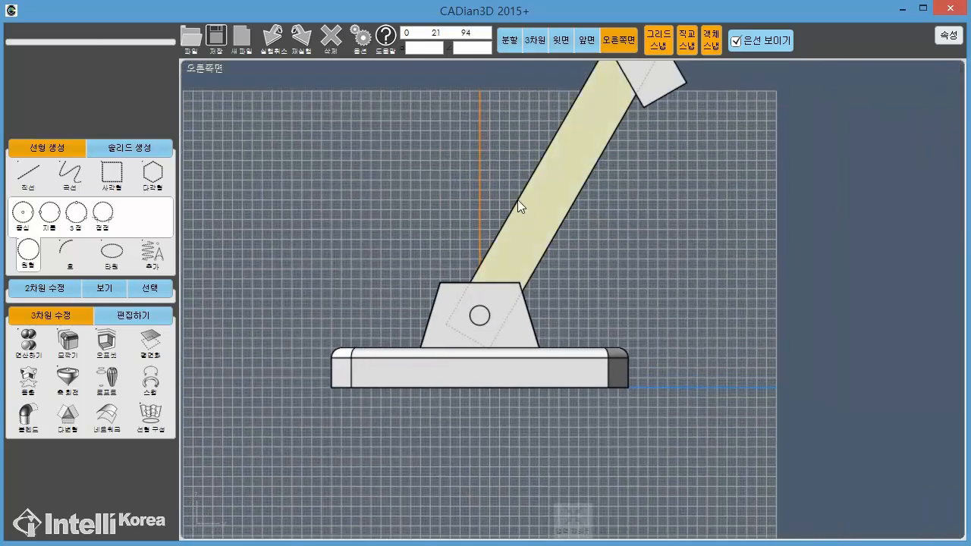
scroll(517, 200, "down", 2)
middle_click_drag(545, 204, 498, 287)
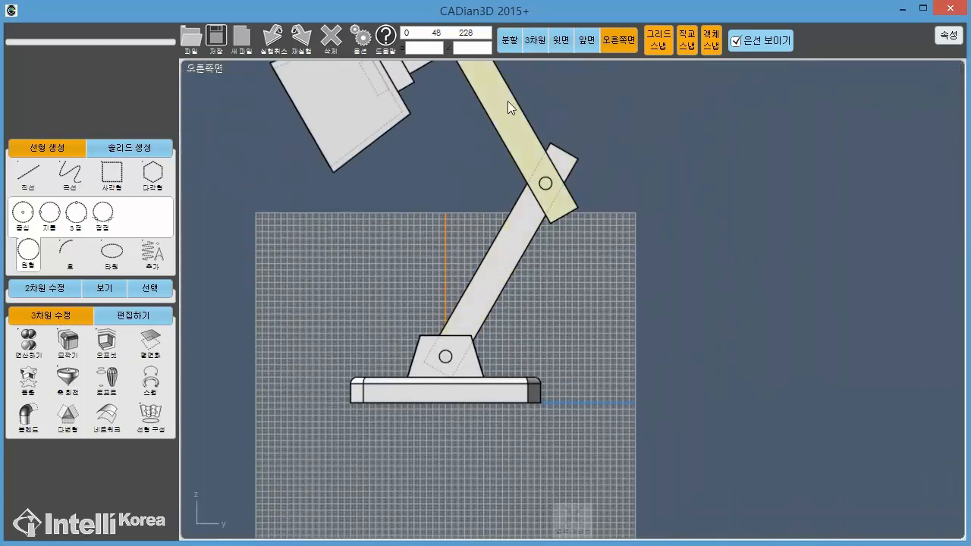
- Select the three pivot circles and move them together about 117.5 sideways in the front view, clear of the lamp
left_click(508, 42)
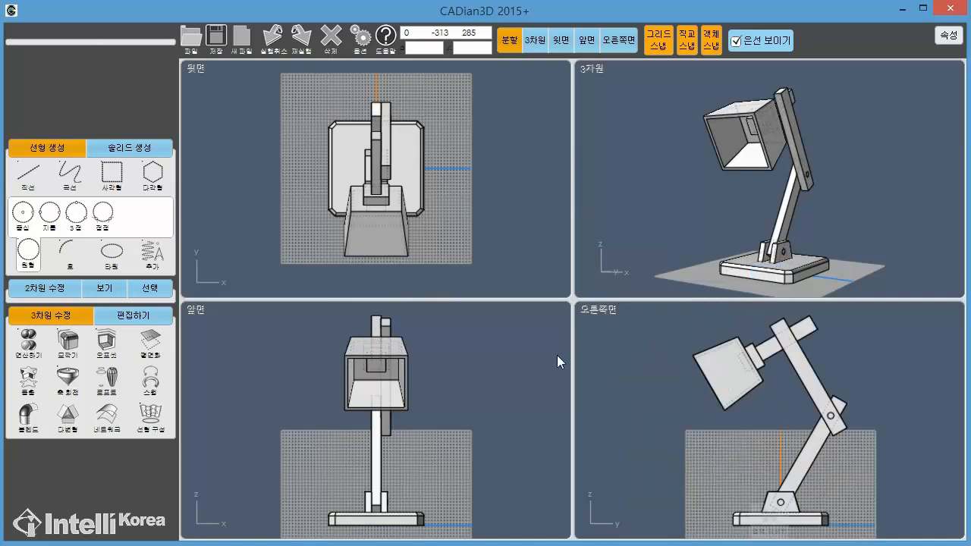
scroll(785, 122, "up", 6)
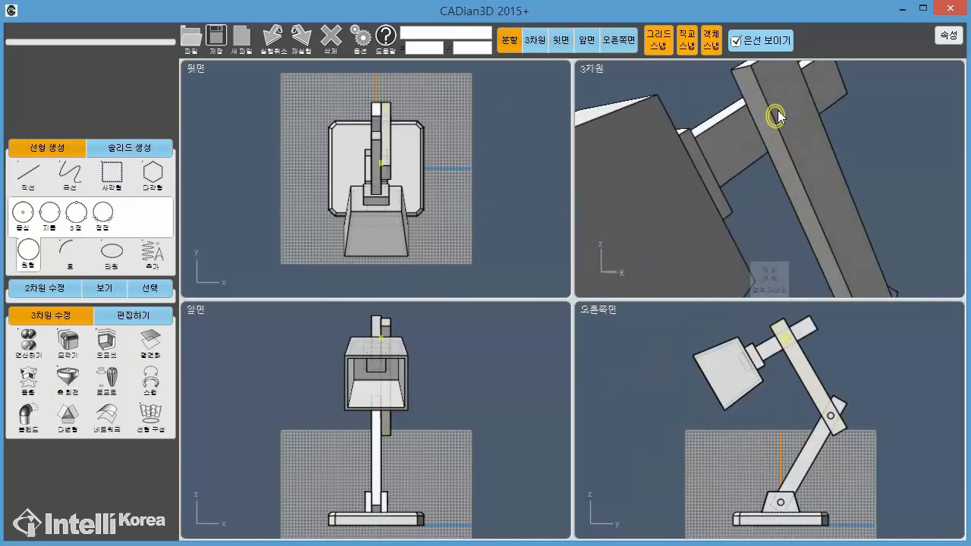
left_click(778, 114)
right_click_drag(914, 168, 893, 225)
scroll(893, 225, "down", 3)
middle_click_drag(893, 225, 860, 124)
left_click(830, 201)
scroll(752, 249, "up", 3)
left_click(752, 248)
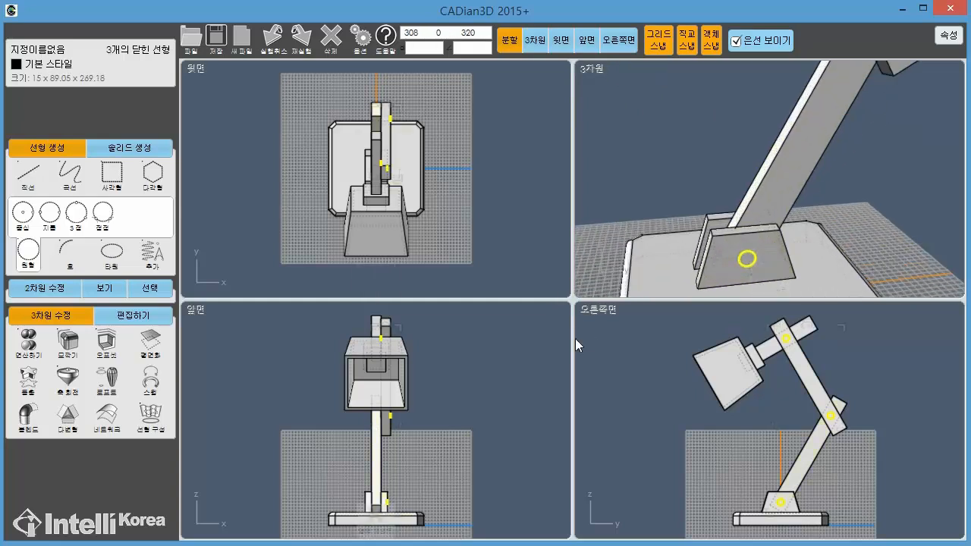
middle_click_drag(442, 388, 398, 386)
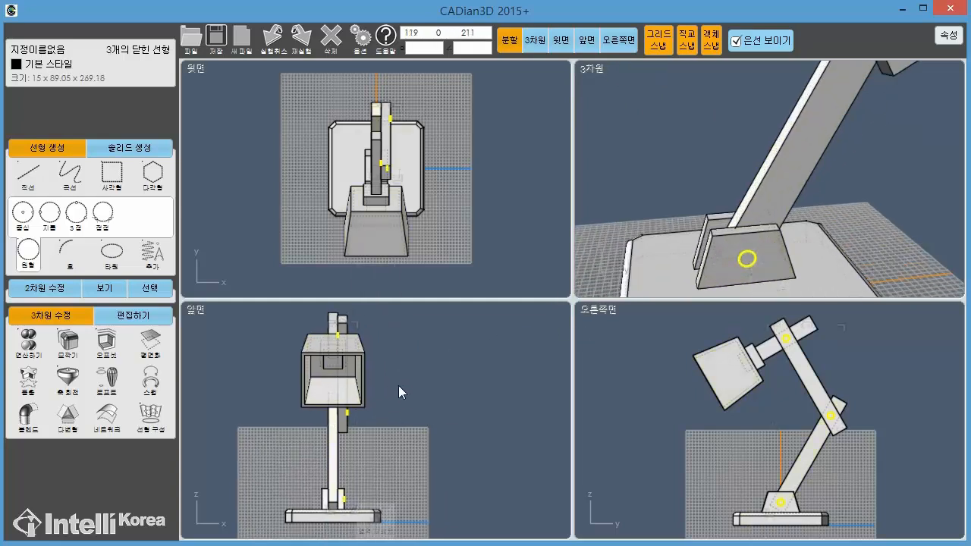
left_click_drag(348, 412, 421, 414)
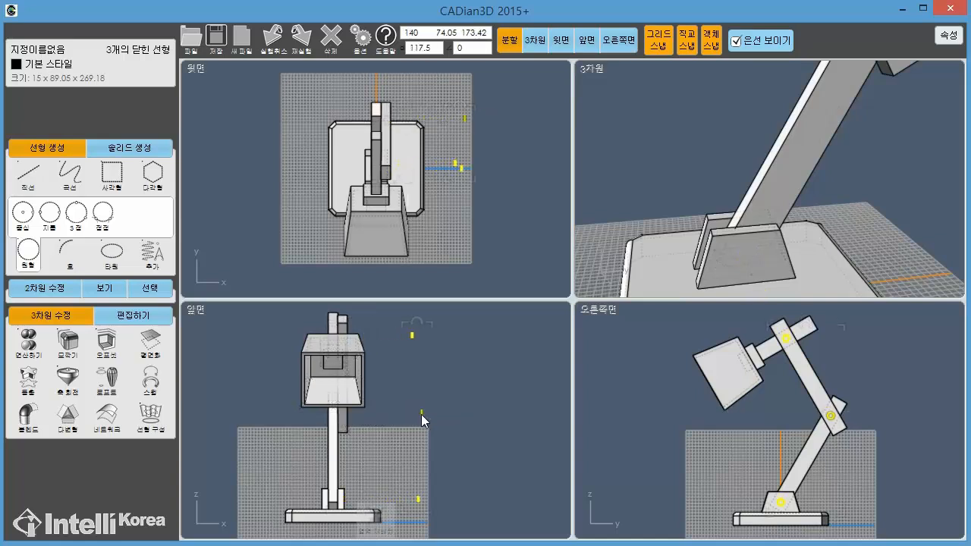
left_click(456, 411)
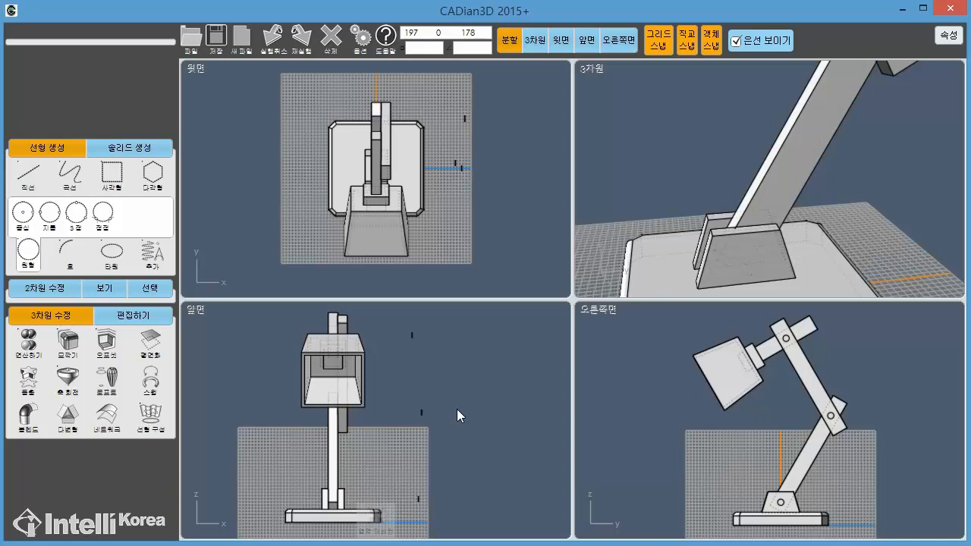
- Examine from several angles how the three moved circles sit beside the lamp in the 3D view
left_click(722, 236)
middle_click_drag(724, 236, 743, 153)
right_click_drag(743, 153, 764, 168)
scroll(765, 169, "down", 2)
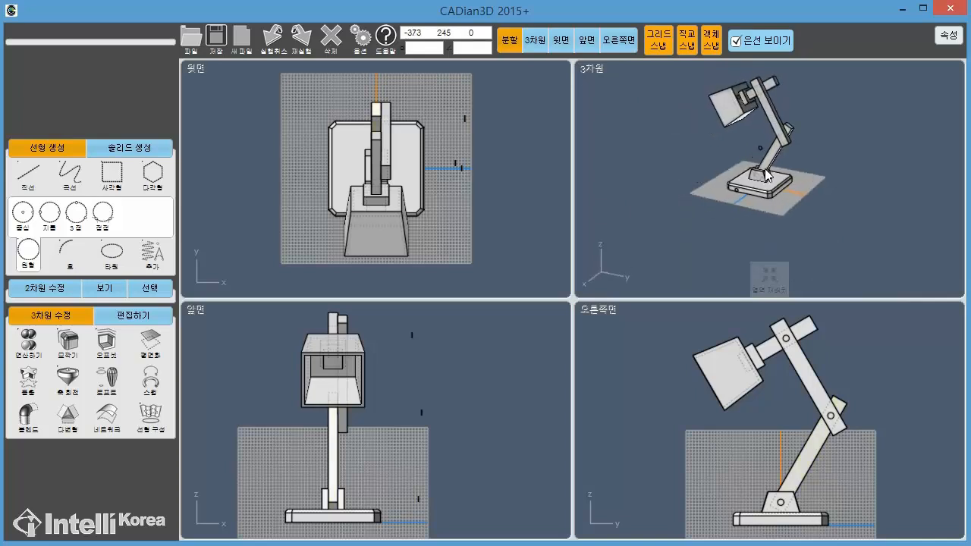
middle_click_drag(764, 168, 757, 224)
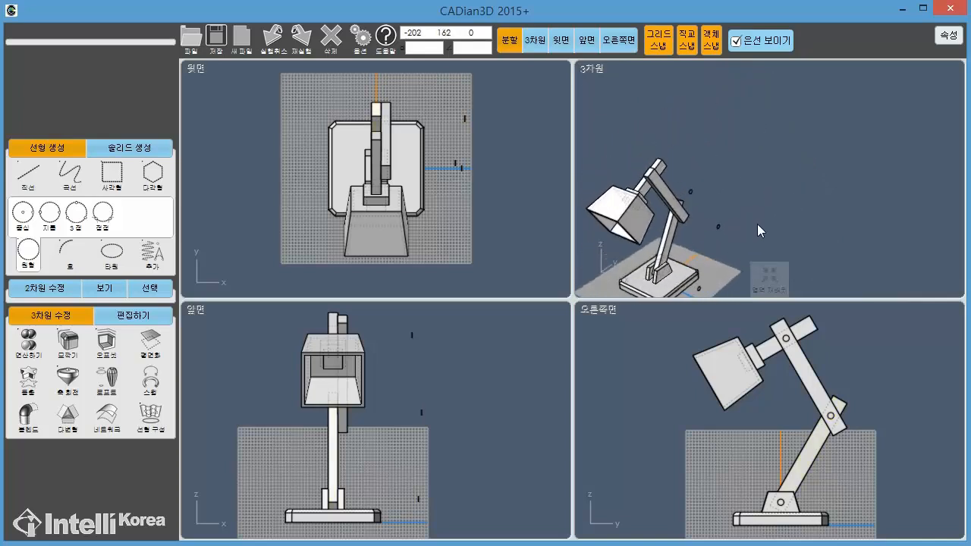
right_click_drag(757, 224, 740, 175)
right_click_drag(665, 264, 718, 177)
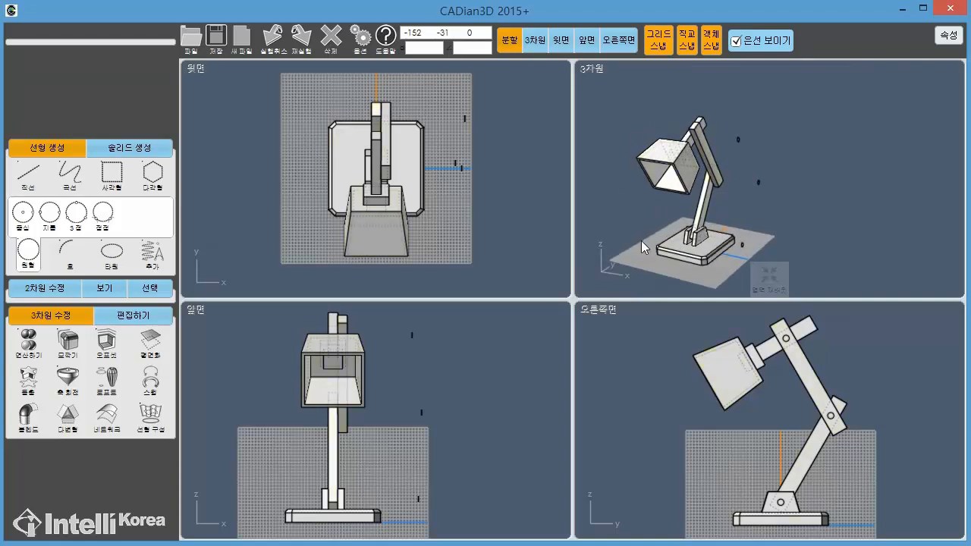
right_click_drag(741, 140, 771, 201)
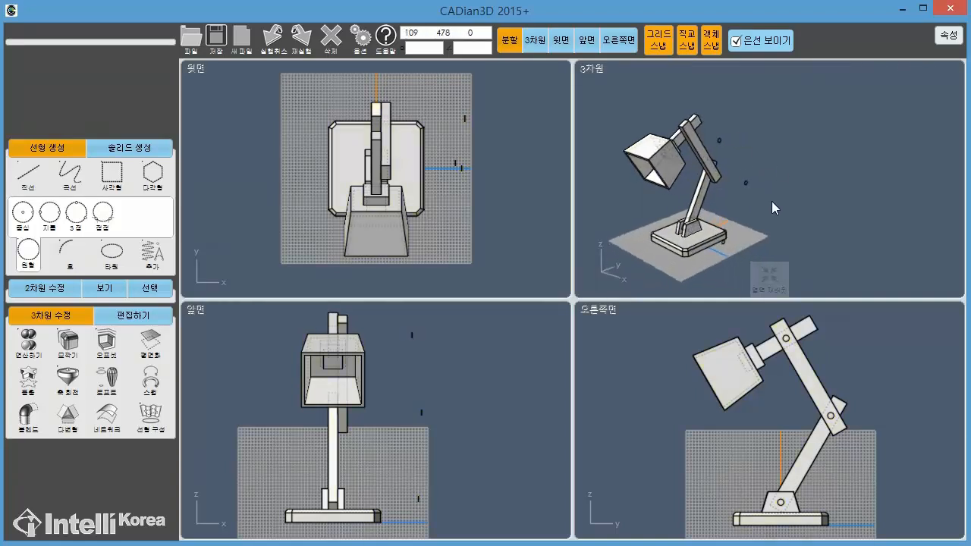
- Start a Boolean difference and set the three lamp arms and both base brackets as its base objects
left_click(38, 337)
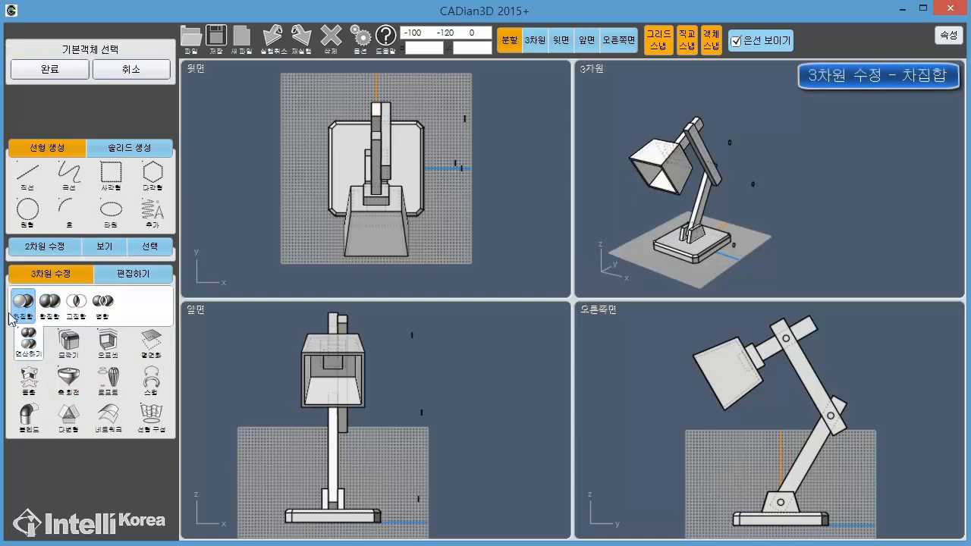
right_click_drag(709, 152, 667, 154)
scroll(665, 154, "up", 5)
left_click(694, 123)
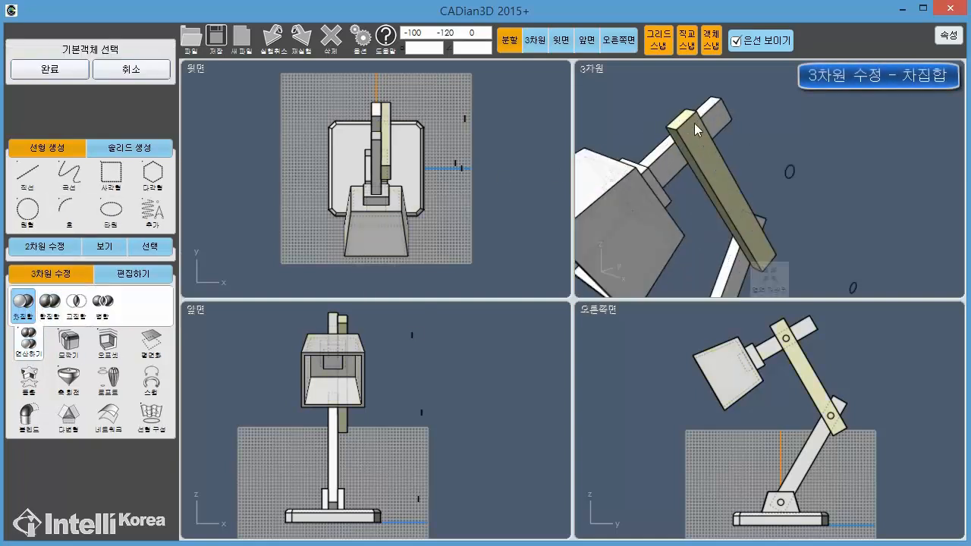
left_click(730, 228)
middle_click_drag(730, 228, 727, 182)
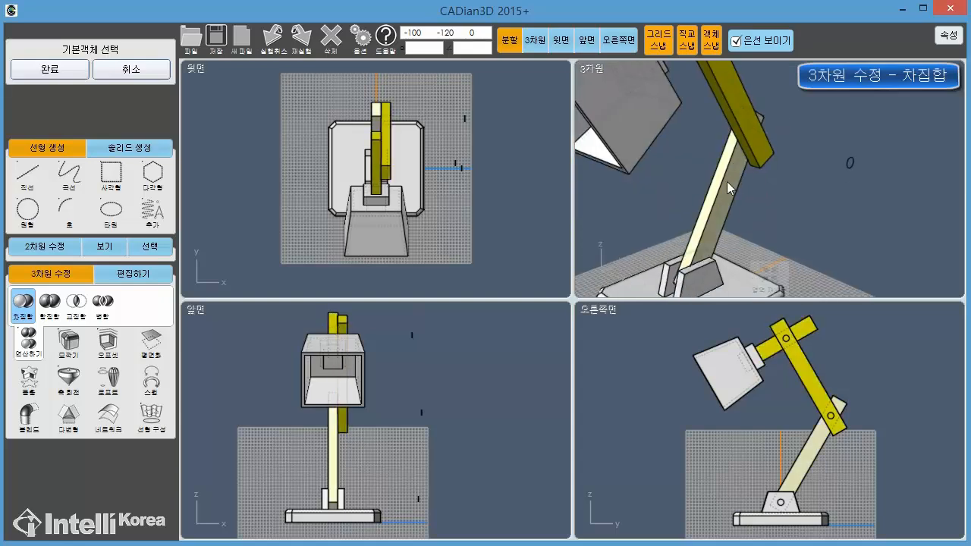
left_click(727, 182)
middle_click_drag(737, 217, 700, 174)
scroll(700, 173, "up", 2)
left_click(716, 192)
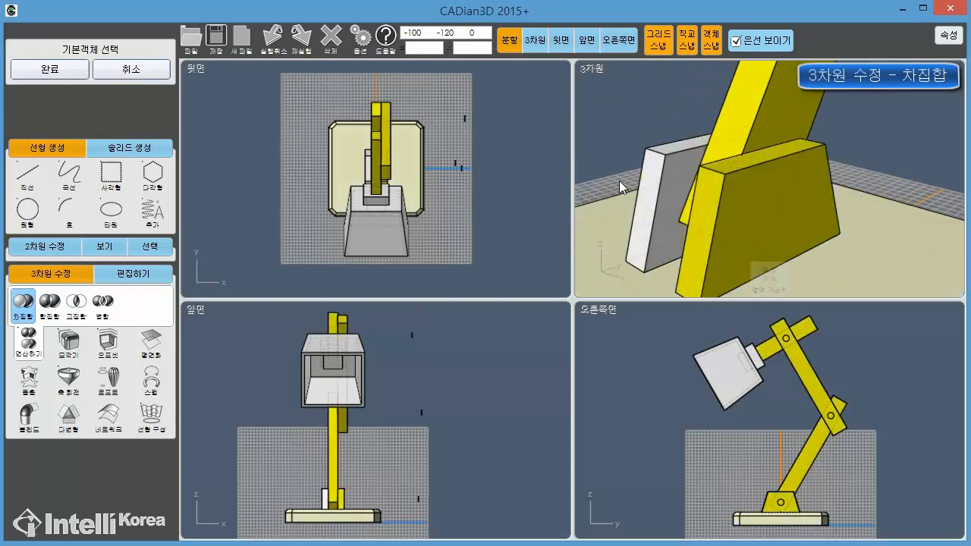
scroll(647, 181, "down", 5)
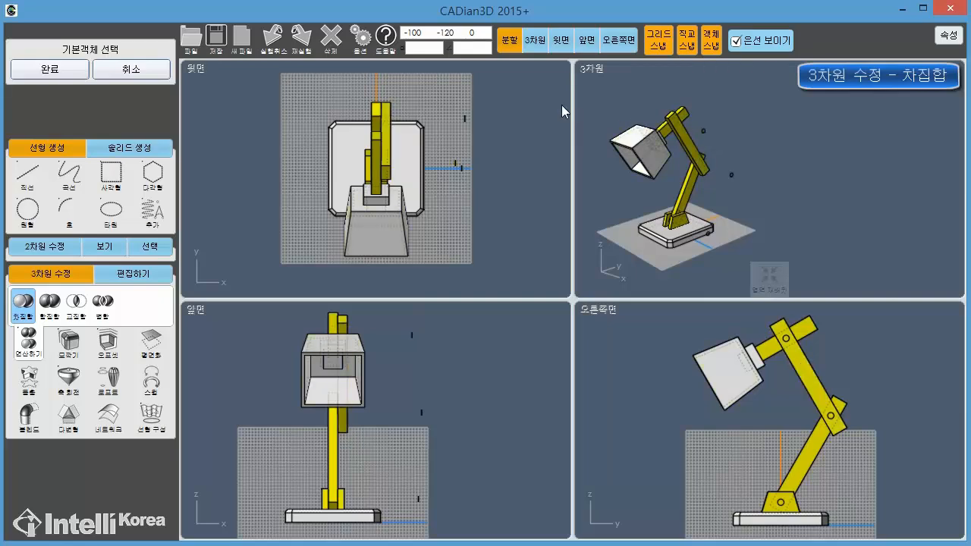
left_click(535, 40)
scroll(406, 243, "up", 3)
middle_click_drag(406, 242, 520, 212)
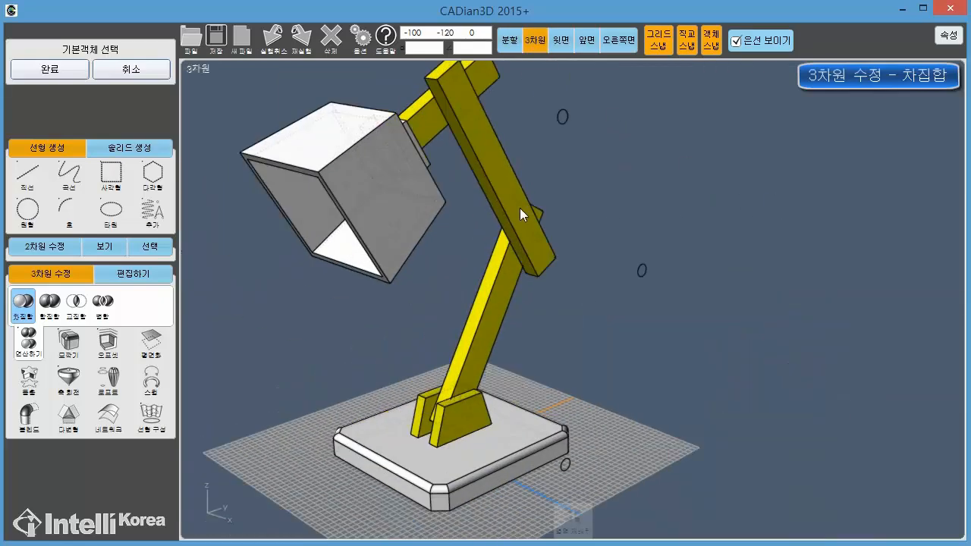
left_click(48, 69)
- Subtract the three offset circles from the chosen arms and brackets to cut the pivot holes
scroll(587, 170, "down", 2)
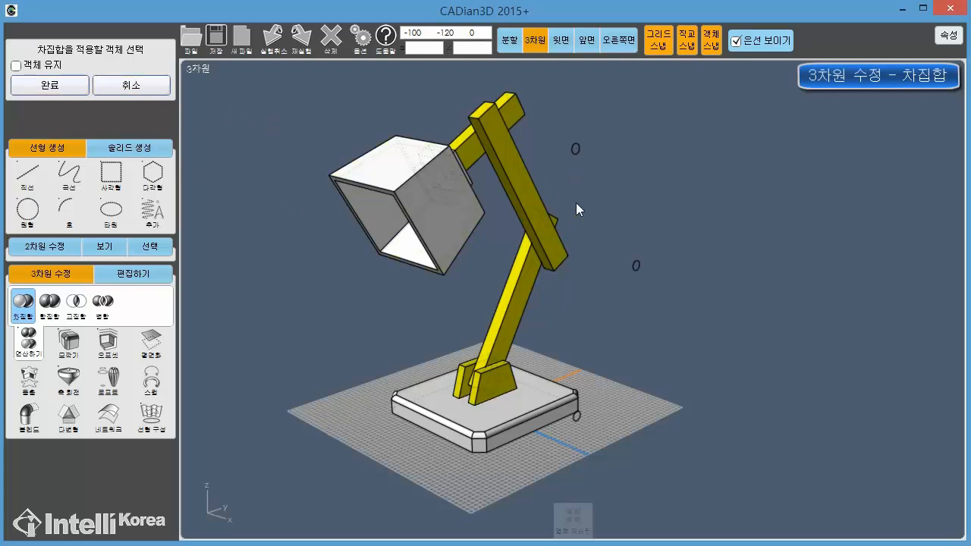
right_click_drag(653, 237, 652, 384)
scroll(605, 410, "up", 2)
left_click(603, 402)
scroll(716, 386, "down", 2)
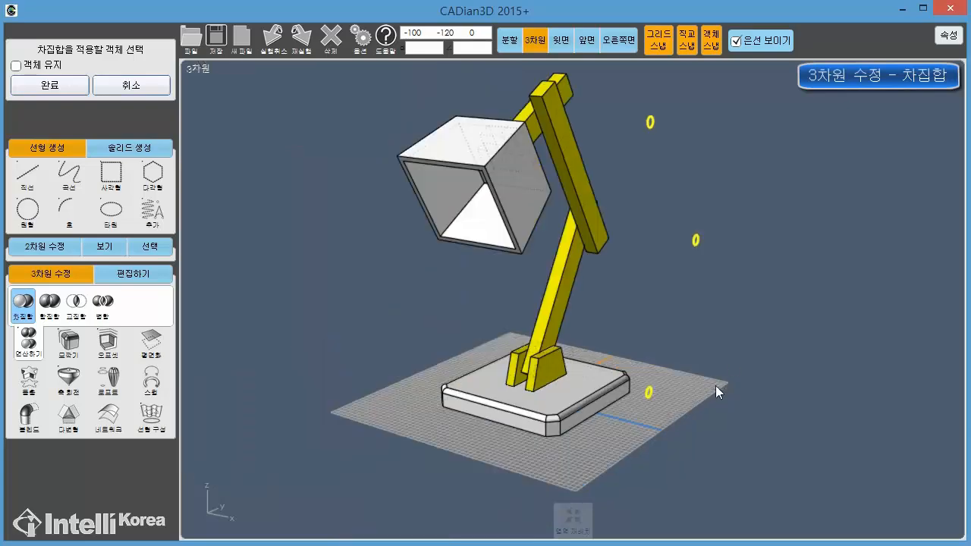
right_click_drag(716, 385, 426, 257)
left_click(56, 85)
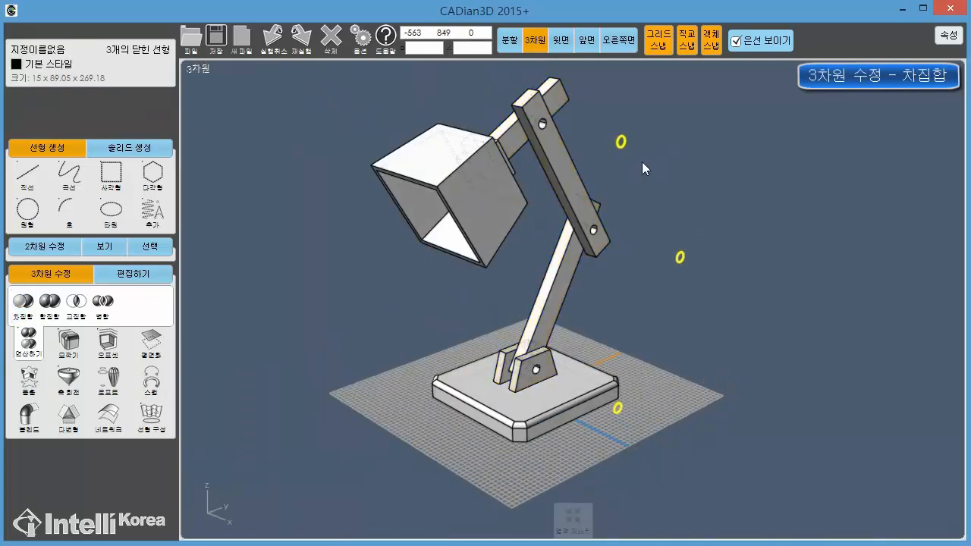
- Inspect the pivot holes cut through the lamp's arms and base brackets in the 3D view
right_click_drag(642, 161, 560, 141)
scroll(560, 141, "up", 3)
right_click_drag(497, 105, 541, 105)
scroll(667, 283, "down", 3)
right_click_drag(666, 282, 606, 278)
scroll(635, 282, "up", 5)
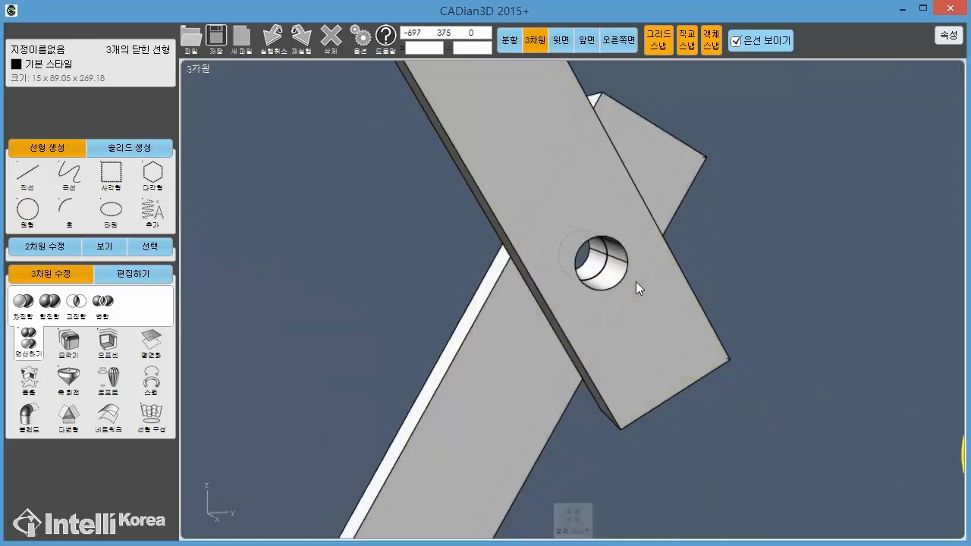
scroll(624, 283, "down", 6)
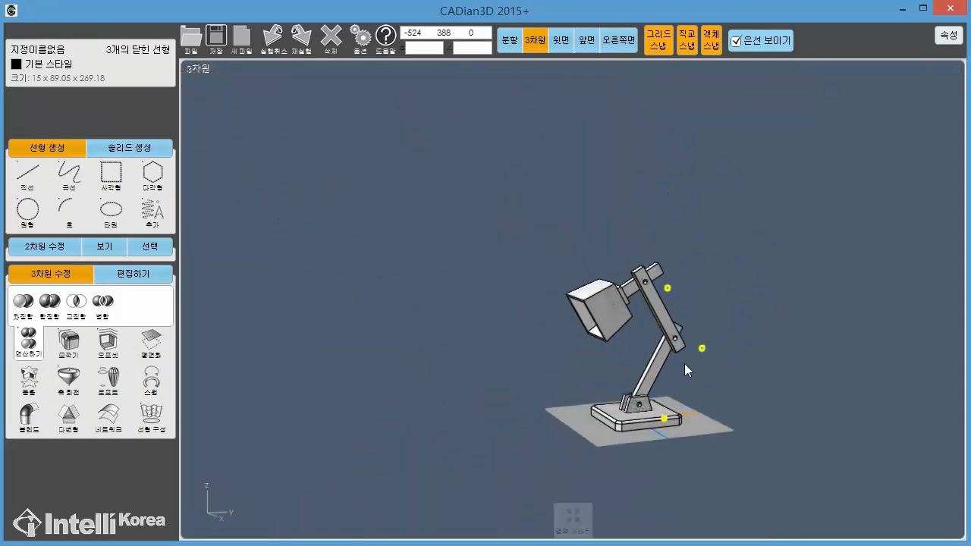
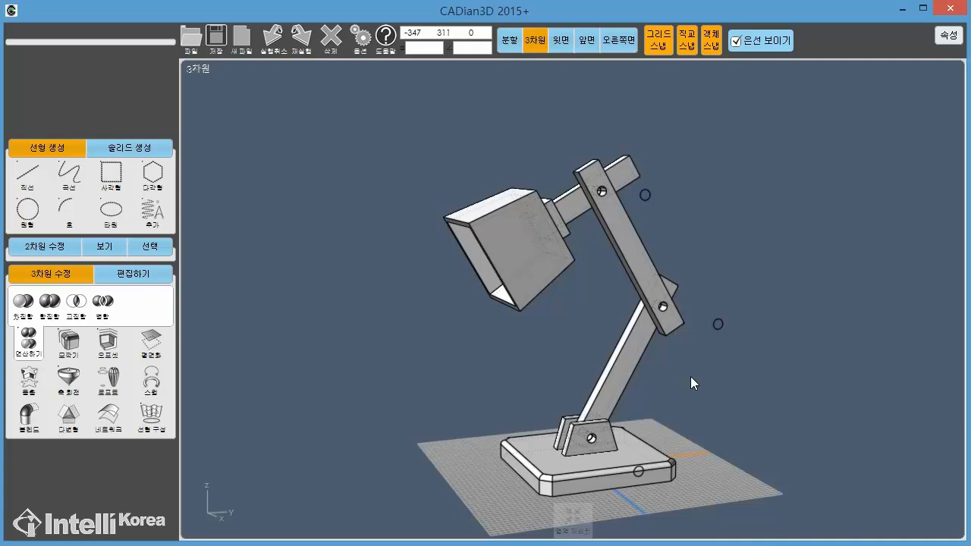
- Align the three offset circles by their vertical centres in the front view, at the middle circle's position
left_click(583, 41)
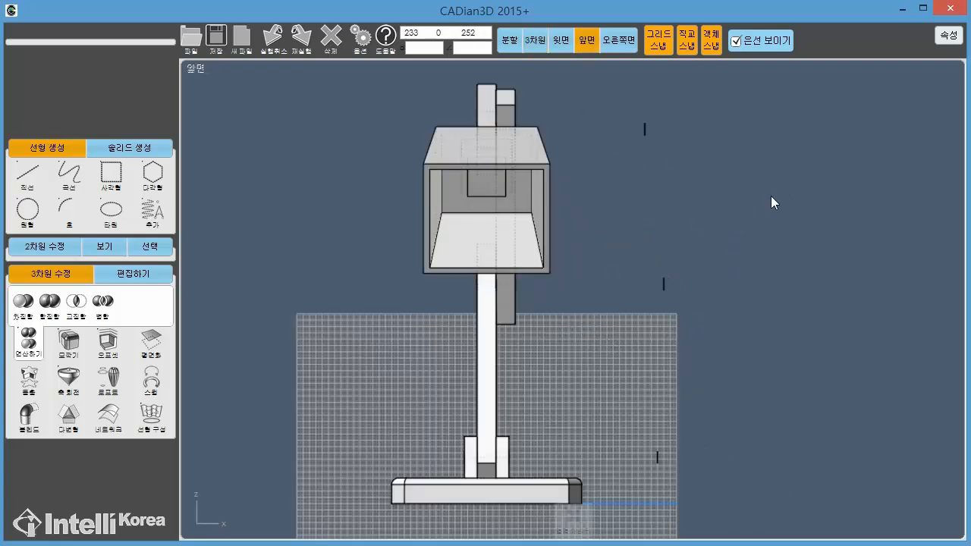
left_click_drag(750, 104, 619, 503)
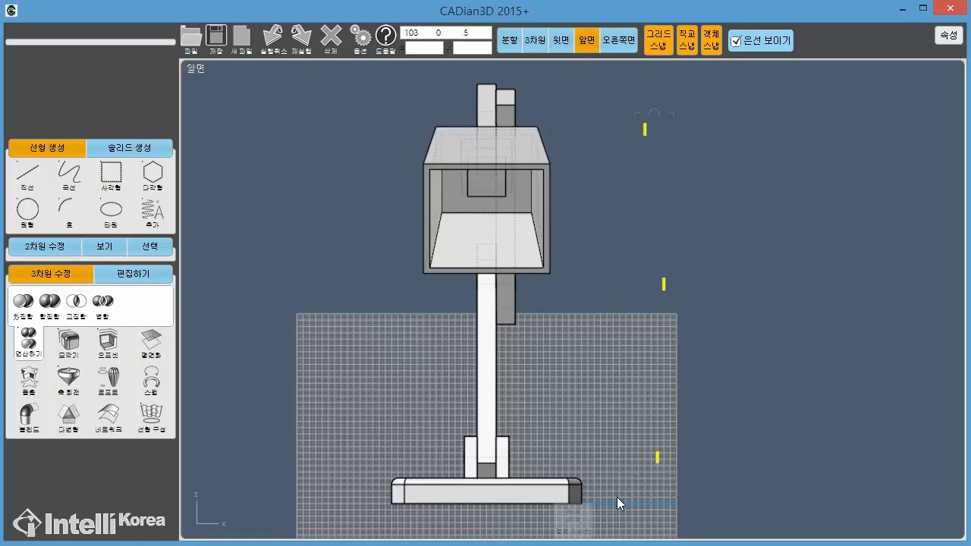
left_click(133, 274)
left_click(104, 341)
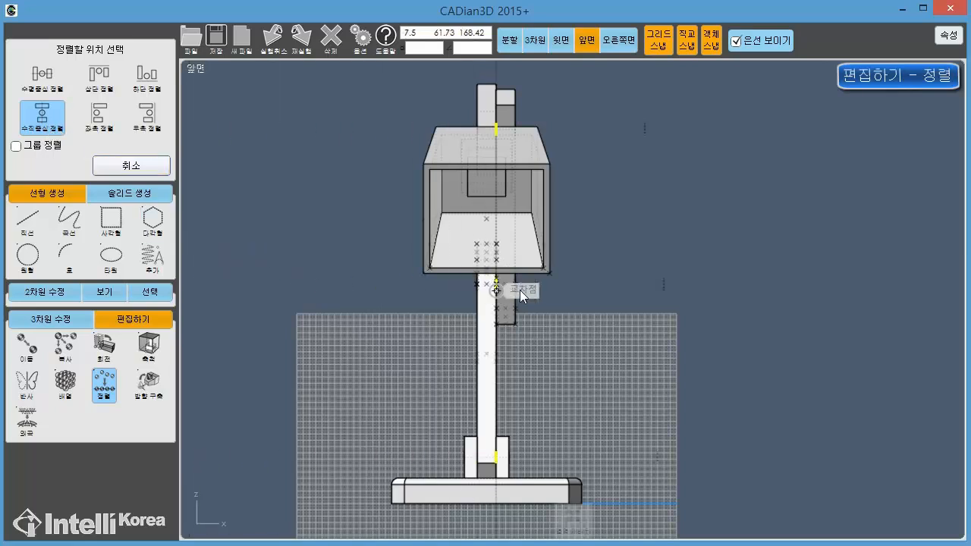
left_click(662, 285)
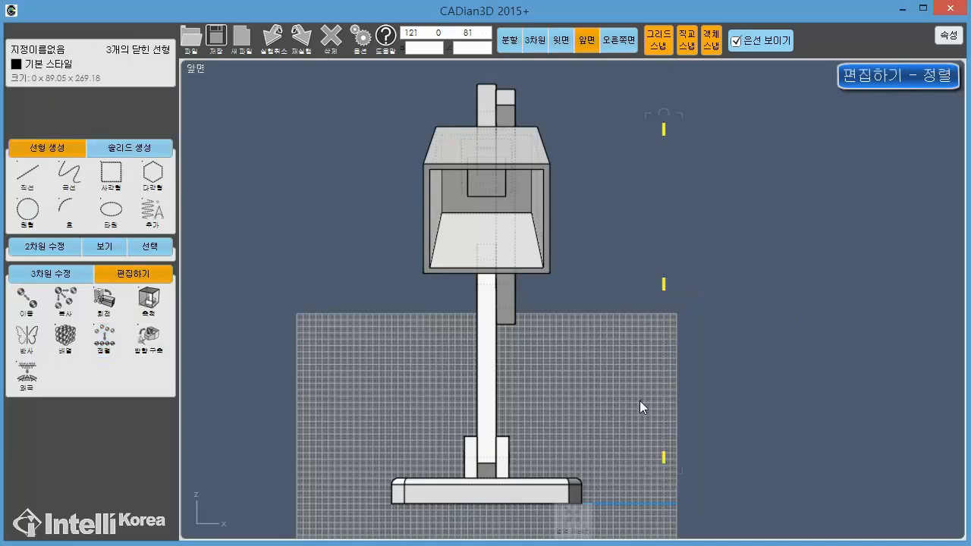
left_click(635, 319)
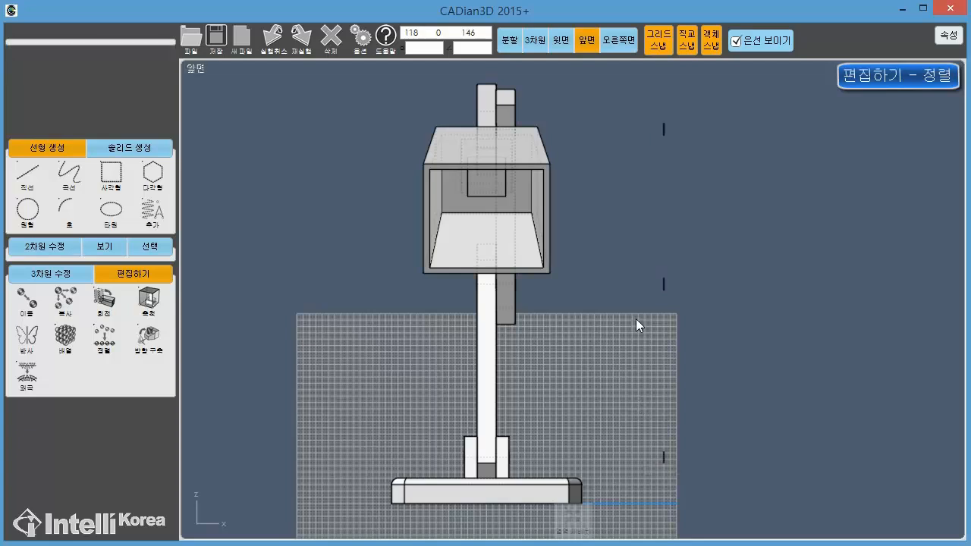
- Set the radius of the circle at the upper arm joint to 8 in the right-side view
left_click(612, 40)
left_click(621, 135)
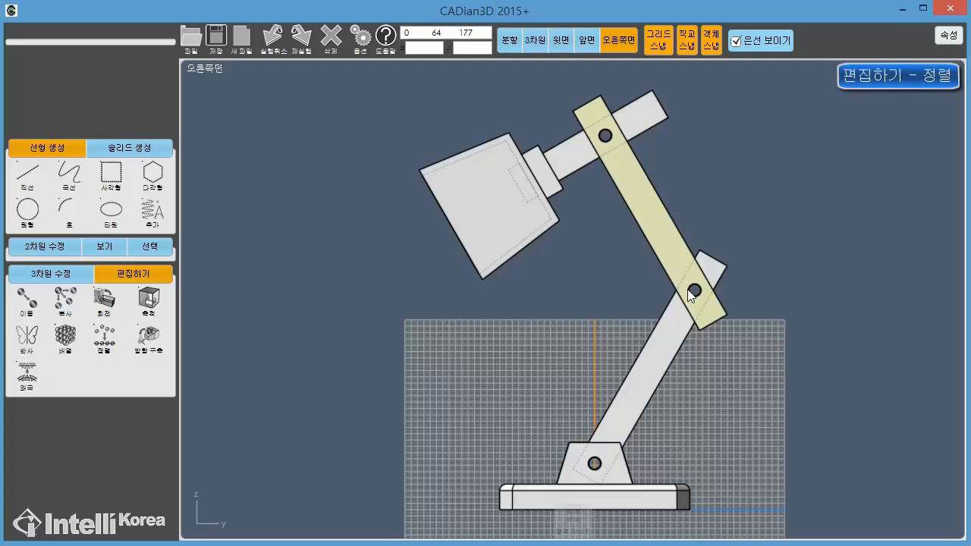
scroll(621, 135, "up", 5)
left_click(611, 144)
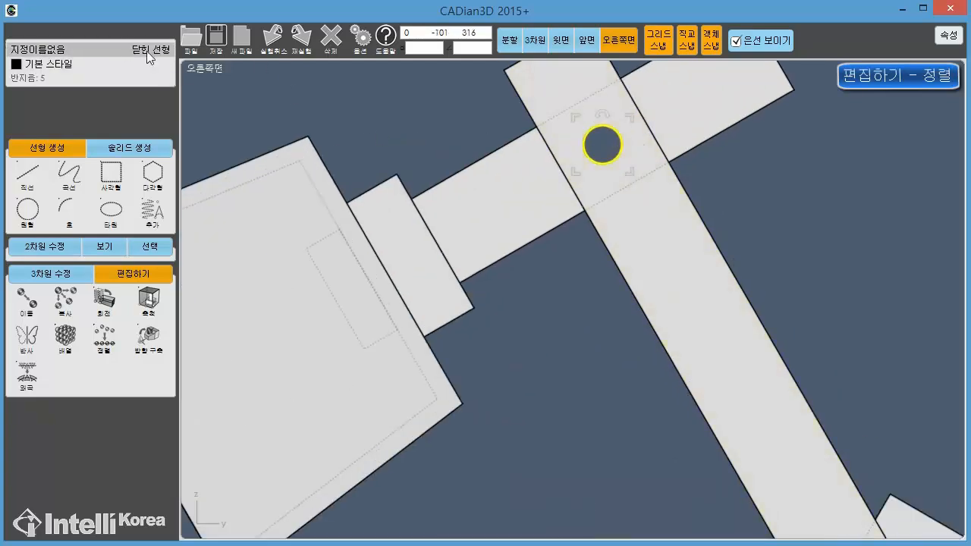
middle_click_drag(415, 115, 398, 159)
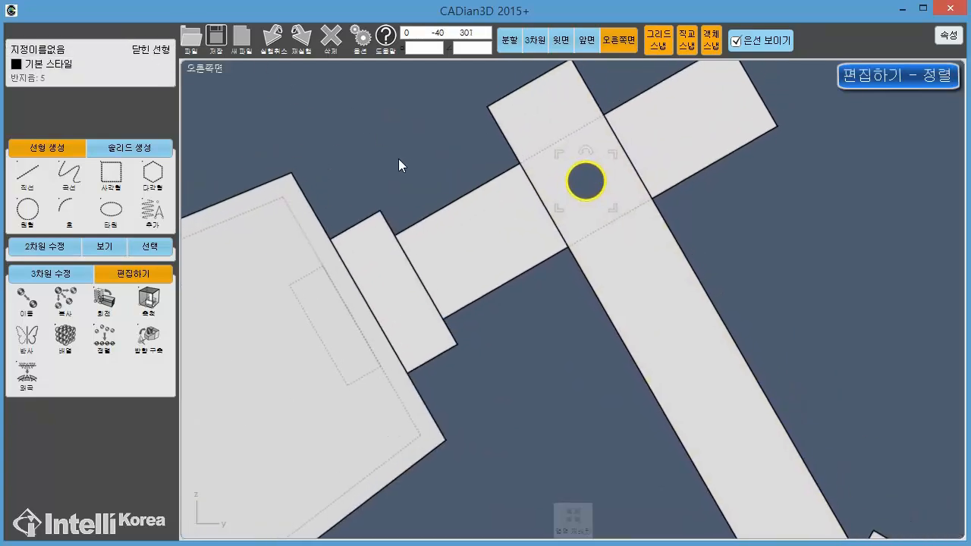
left_click(38, 78)
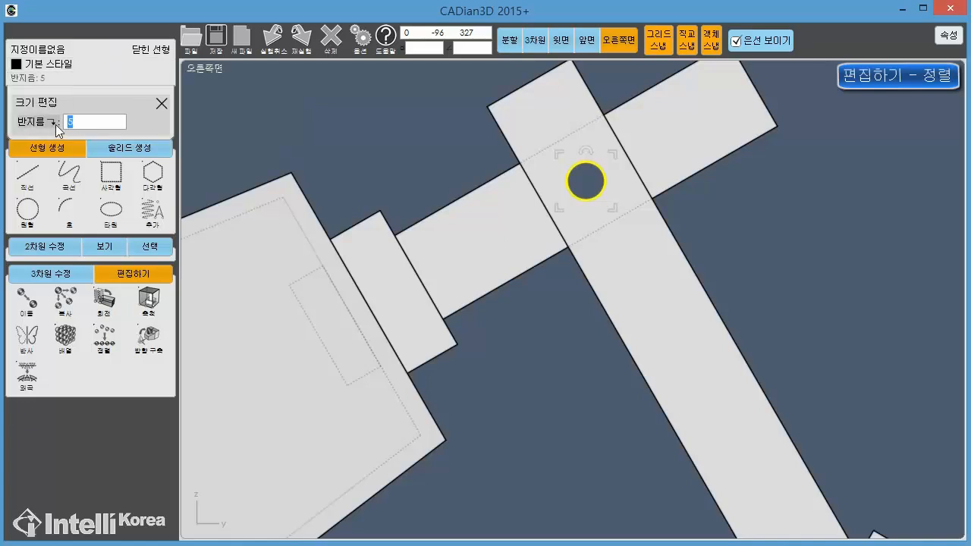
type("8")
key("Return")
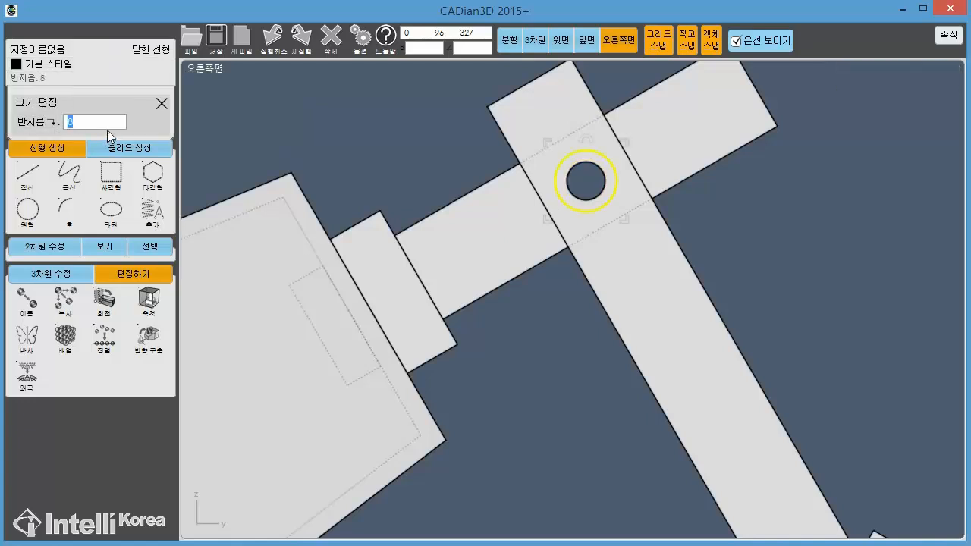
- Copy the circle at the upper arm joint to the clipboard and paste a duplicate in place
left_click(275, 118)
left_click(325, 118)
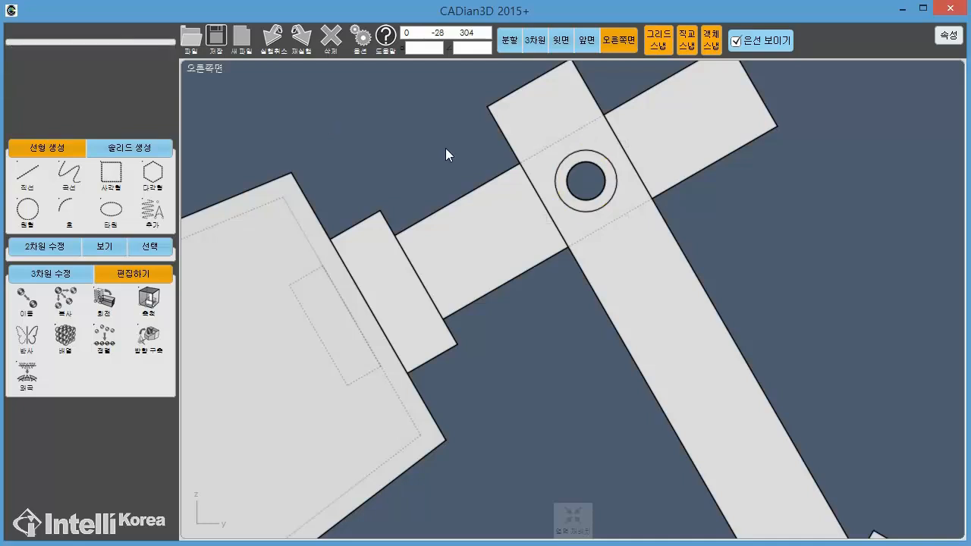
middle_click_drag(445, 154, 414, 162)
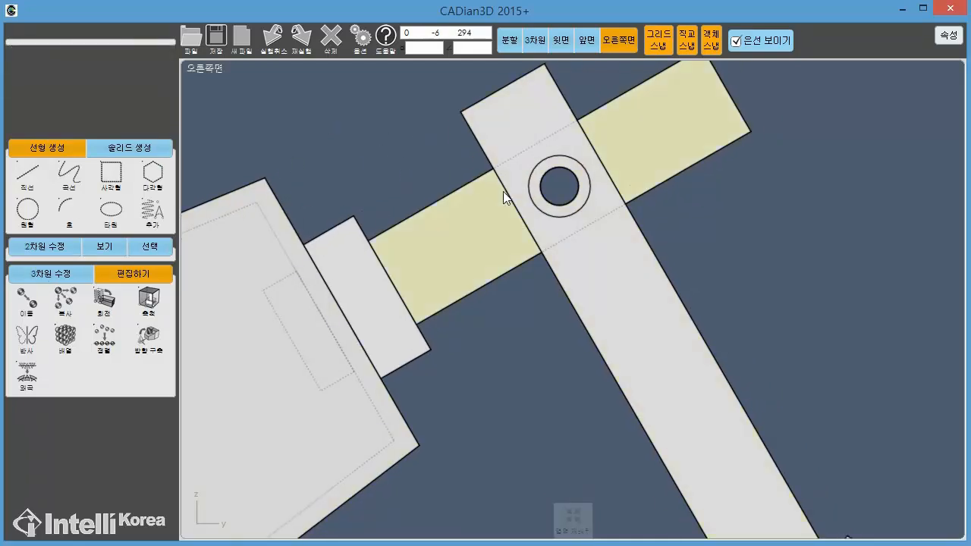
left_click(558, 217)
left_click(46, 247)
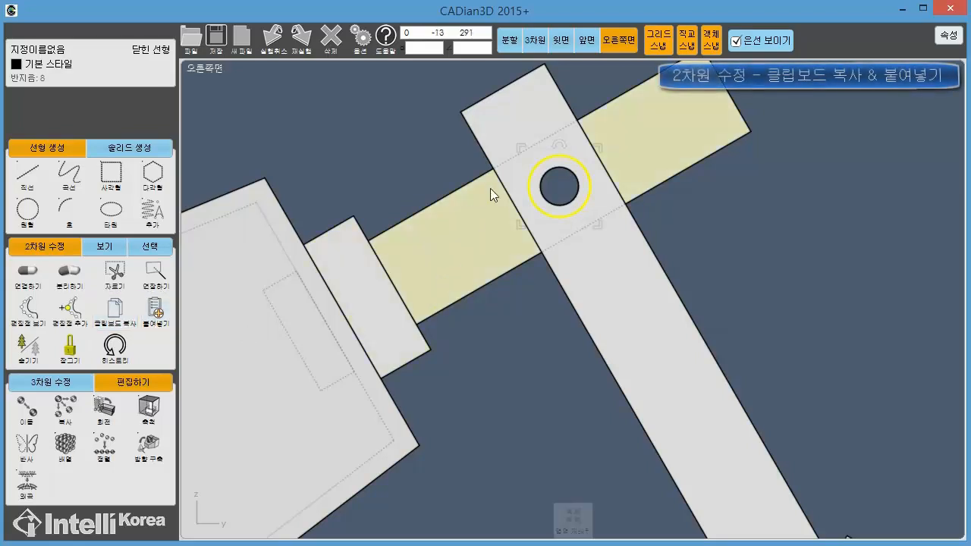
left_click(791, 227)
left_click(565, 216)
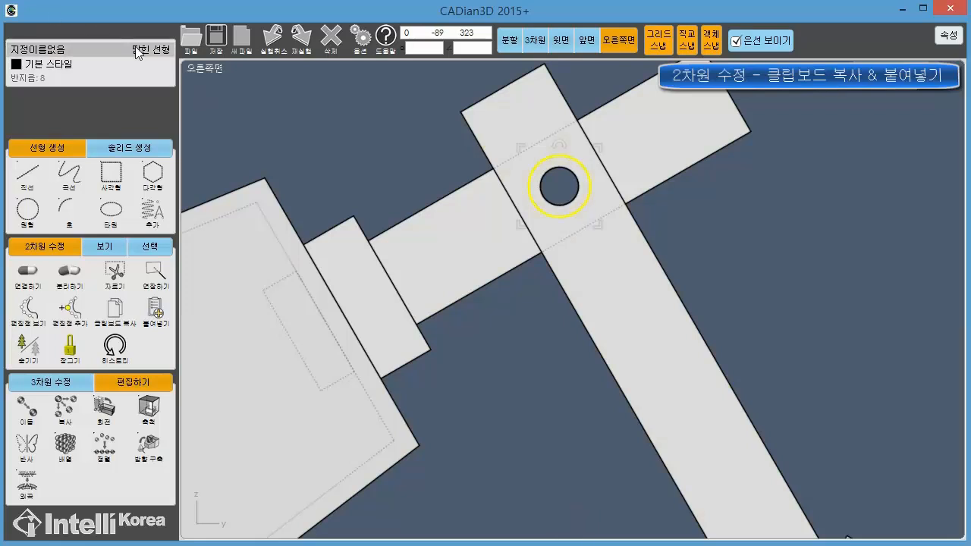
- Set the radius of the duplicated circle at the upper arm joint to 4, keeping the outer circle at 8
left_click(83, 76)
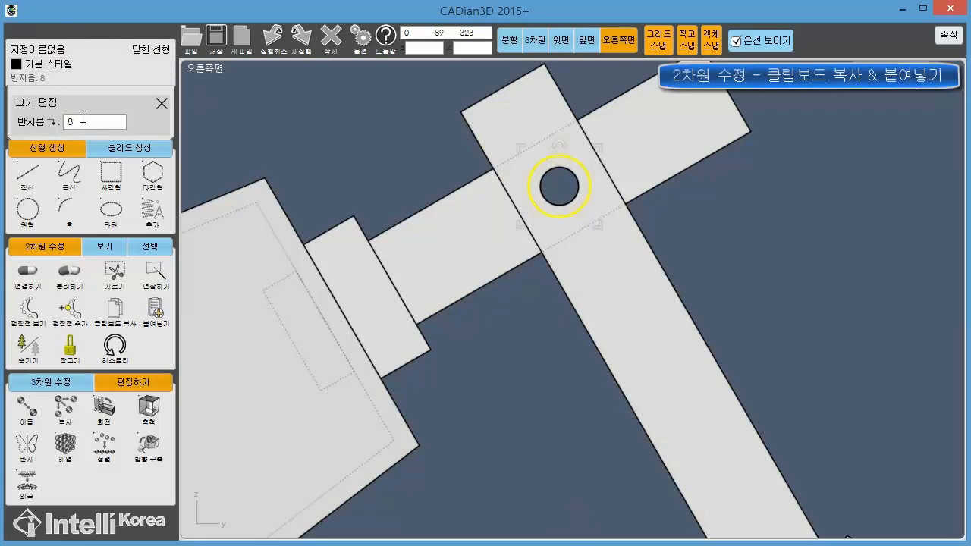
left_click_drag(98, 122, 32, 128)
key("Return")
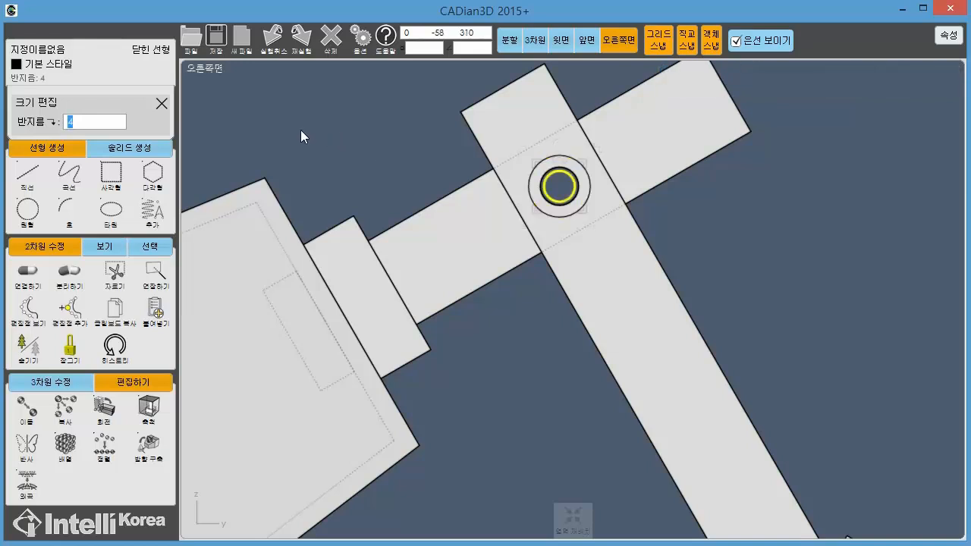
left_click(161, 104)
left_click(558, 202)
left_click(574, 215)
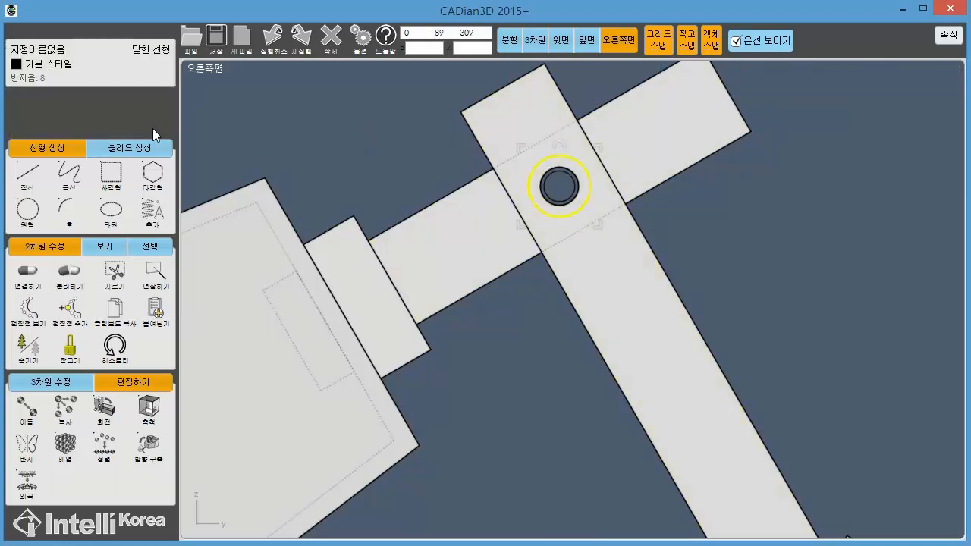
left_click(544, 197)
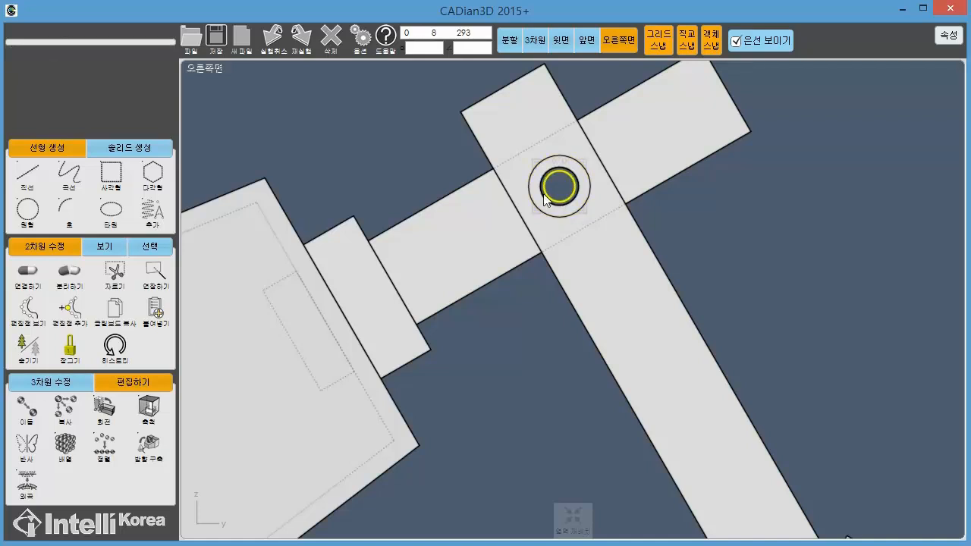
left_click(250, 169)
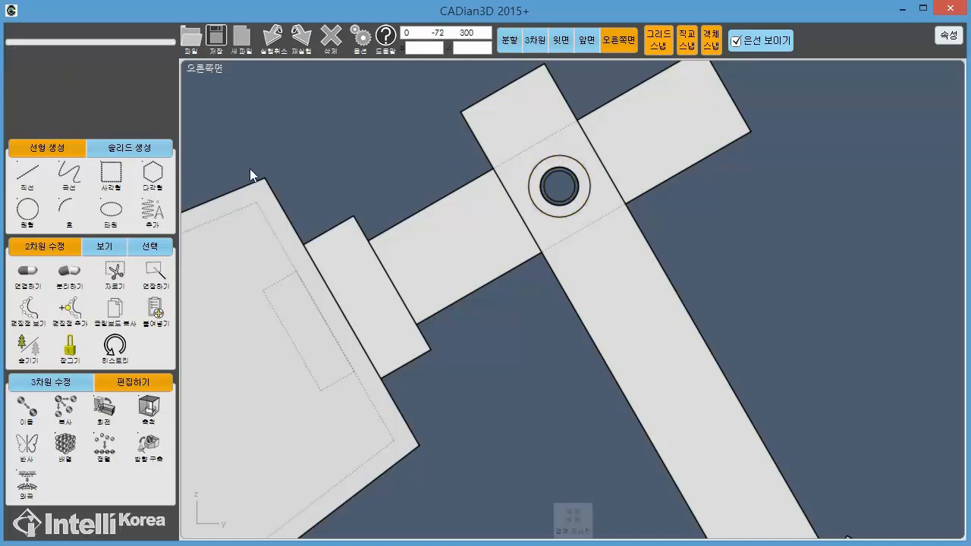
mouse_move(281, 184)
middle_mouse_down()
mouse_move(323, 192)
mouse_move(282, 193)
middle_mouse_up()
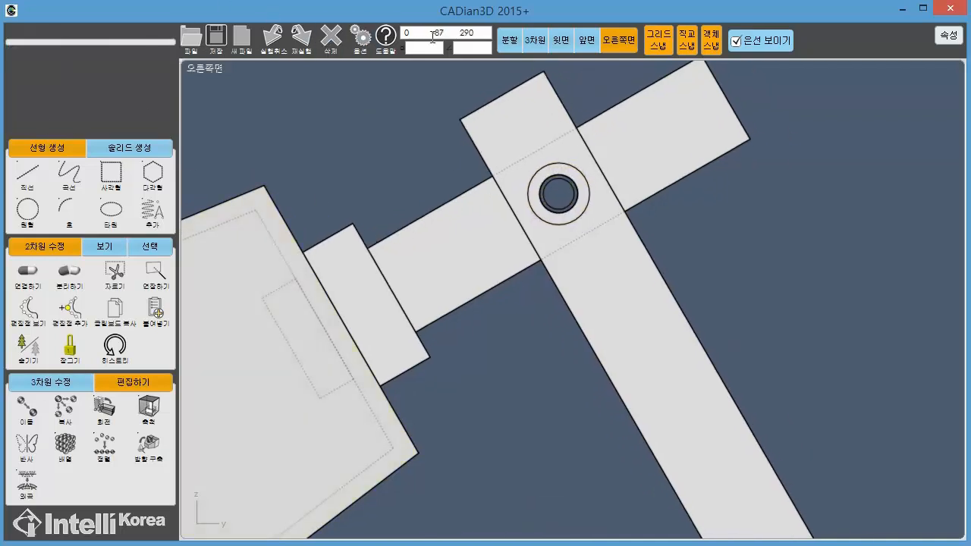
- Extrude the inner circle for the upper arm joint by -37 in the 3D view to form the pin shaft
left_click(529, 41)
scroll(705, 254, "up", 3)
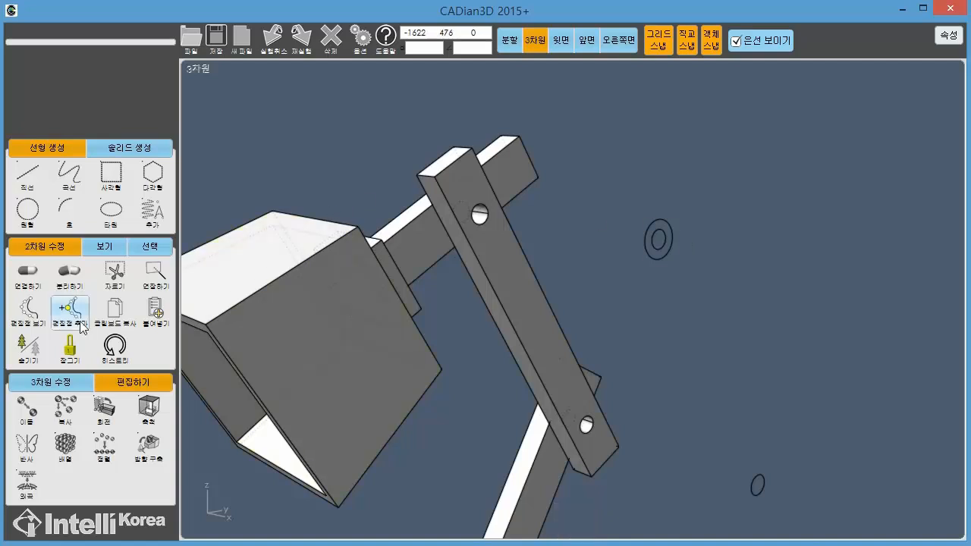
left_click(44, 383)
left_click(28, 444)
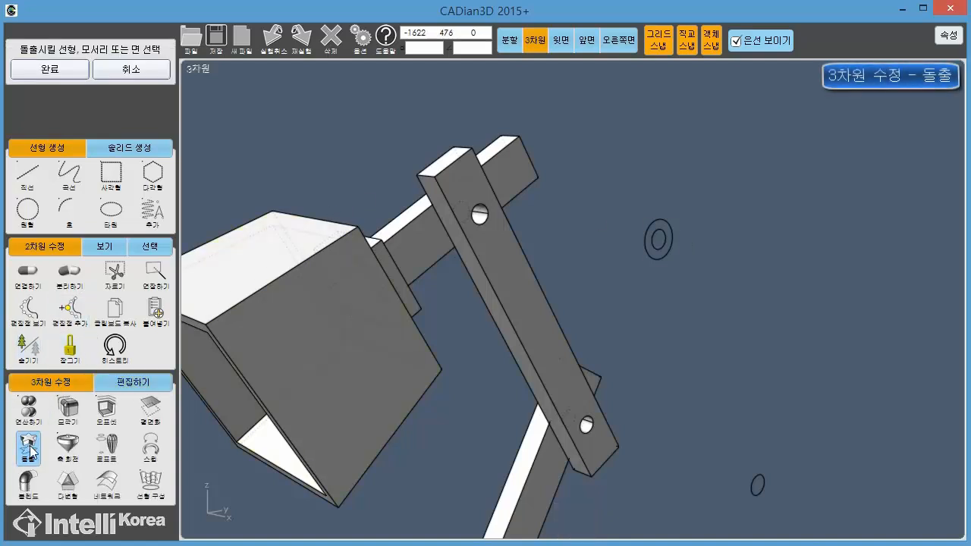
left_click(658, 241)
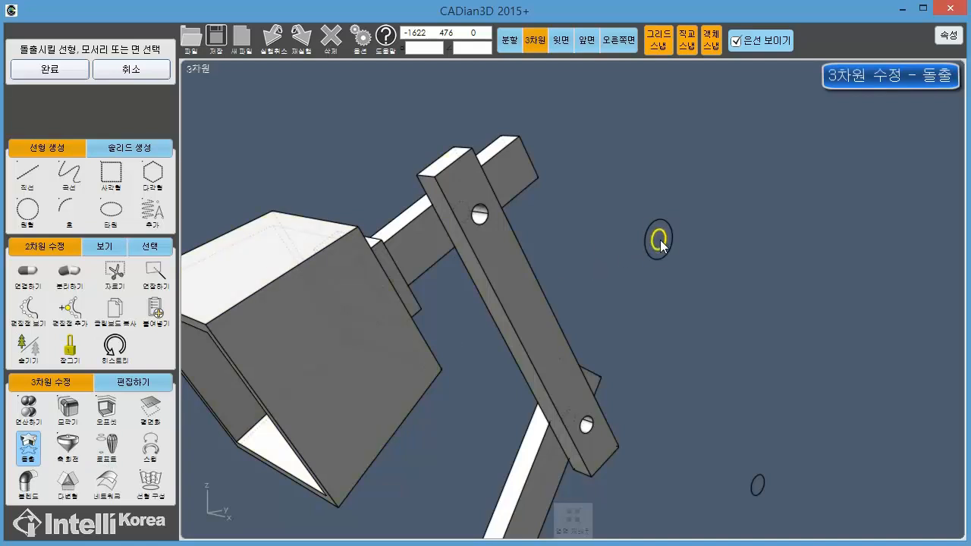
left_click(74, 70)
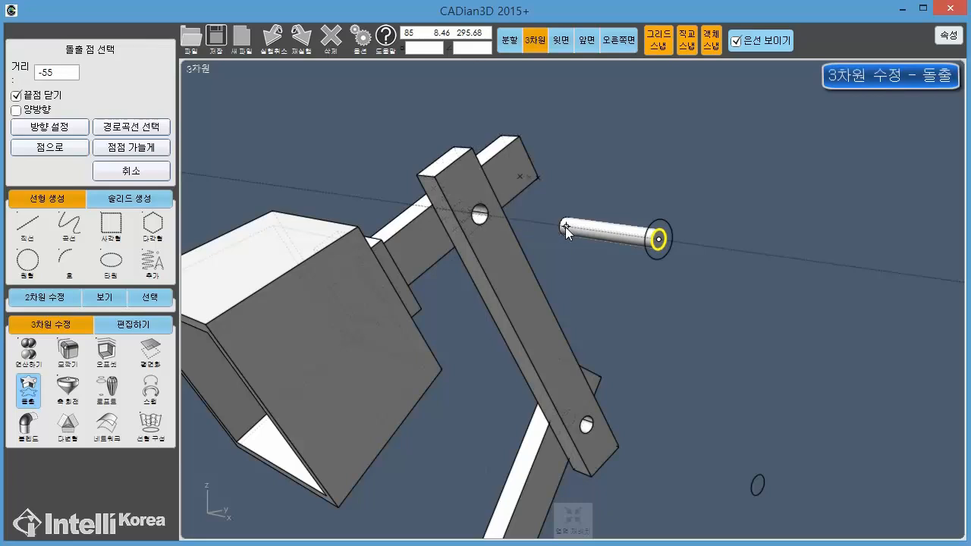
type("-37")
key("Return")
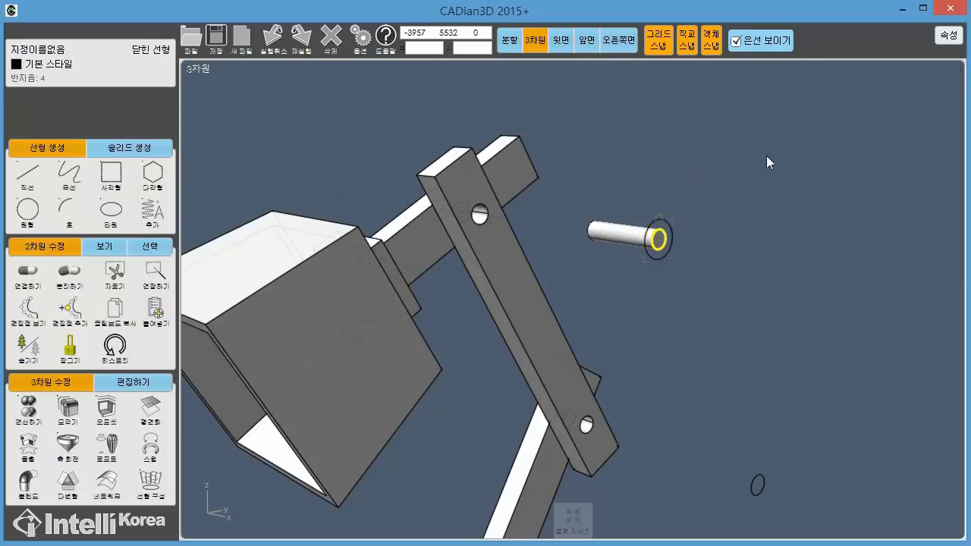
- Set the radius of the circle at the middle arm joint to 8 in the right-side view
middle_click_drag(794, 196, 683, 241)
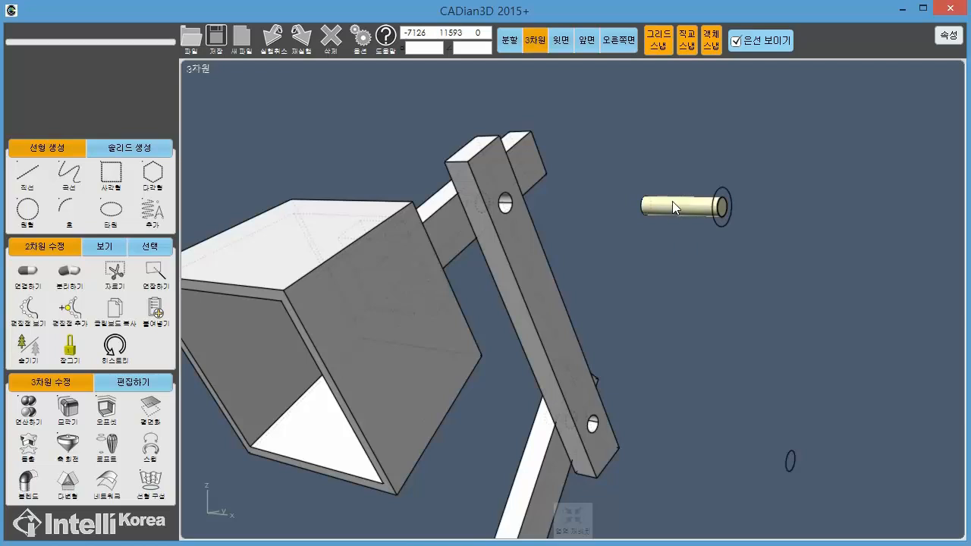
scroll(663, 200, "down", 2)
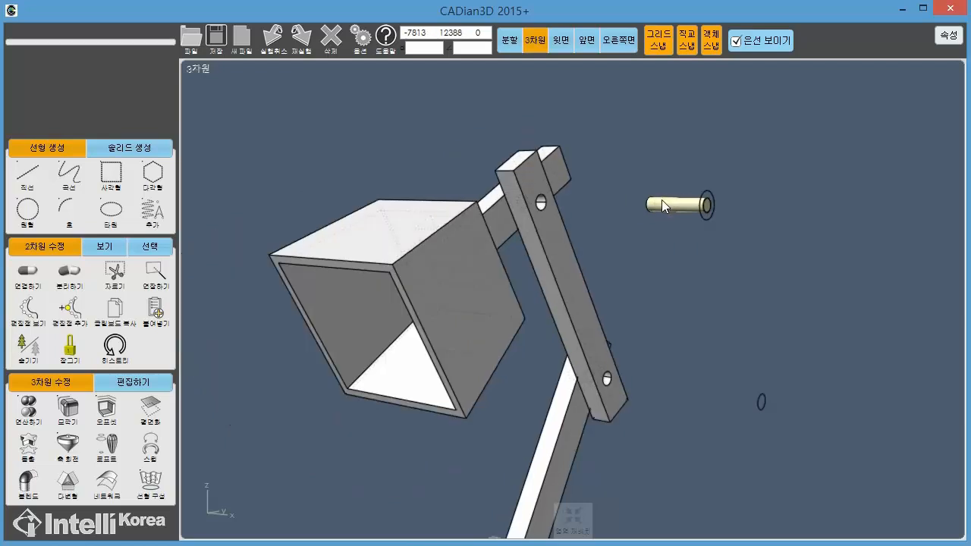
middle_click_drag(674, 296, 645, 252)
scroll(700, 323, "up", 3)
right_click_drag(700, 323, 658, 310)
left_click(511, 41)
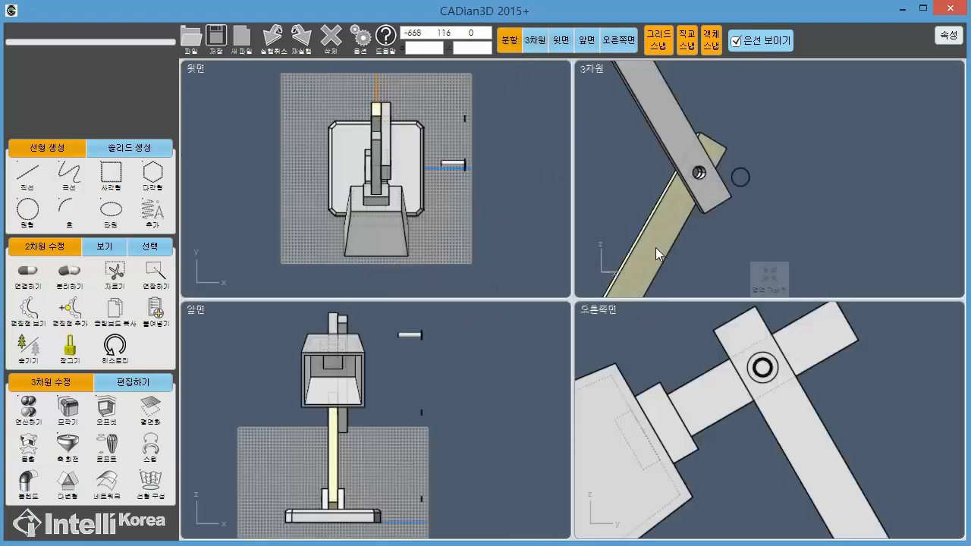
scroll(765, 441, "down", 3)
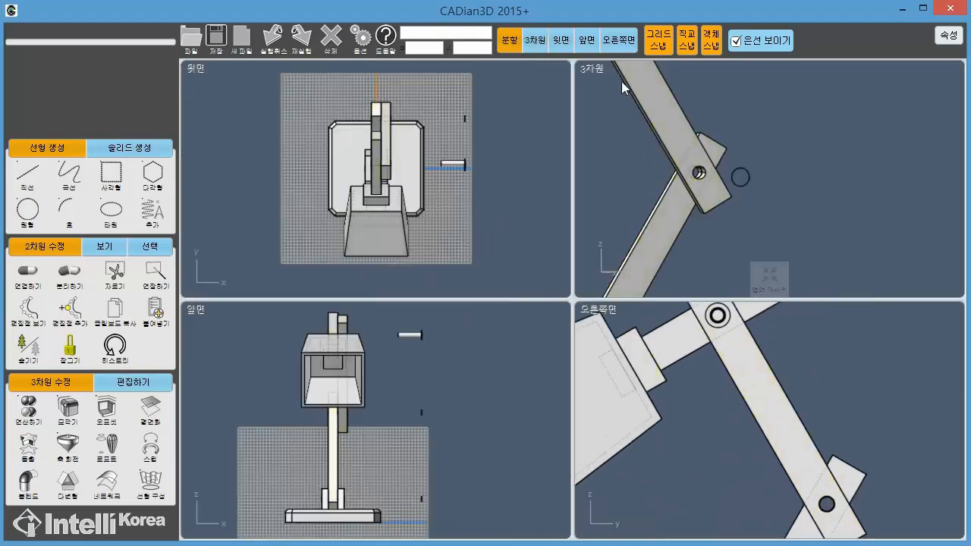
left_click(618, 41)
scroll(645, 228, "up", 3)
left_click(649, 316)
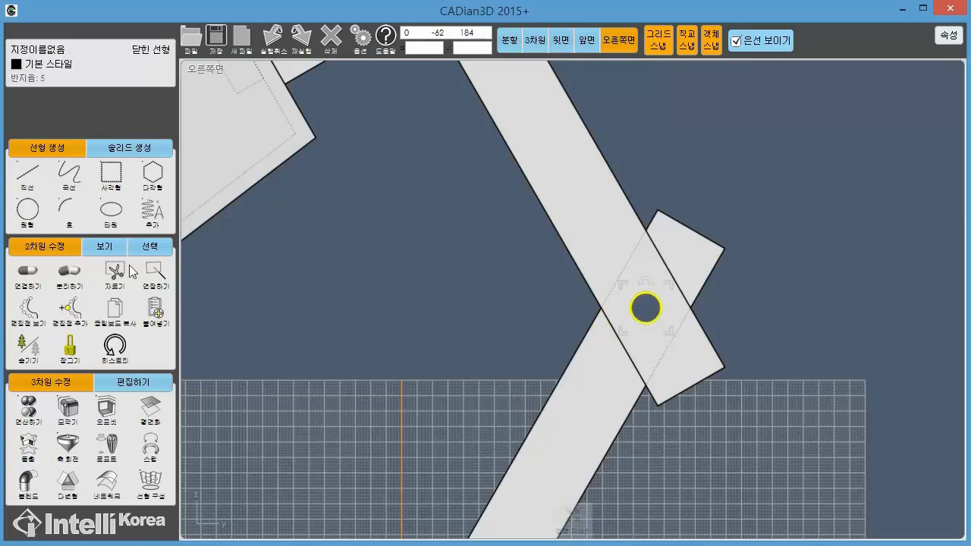
left_click(53, 79)
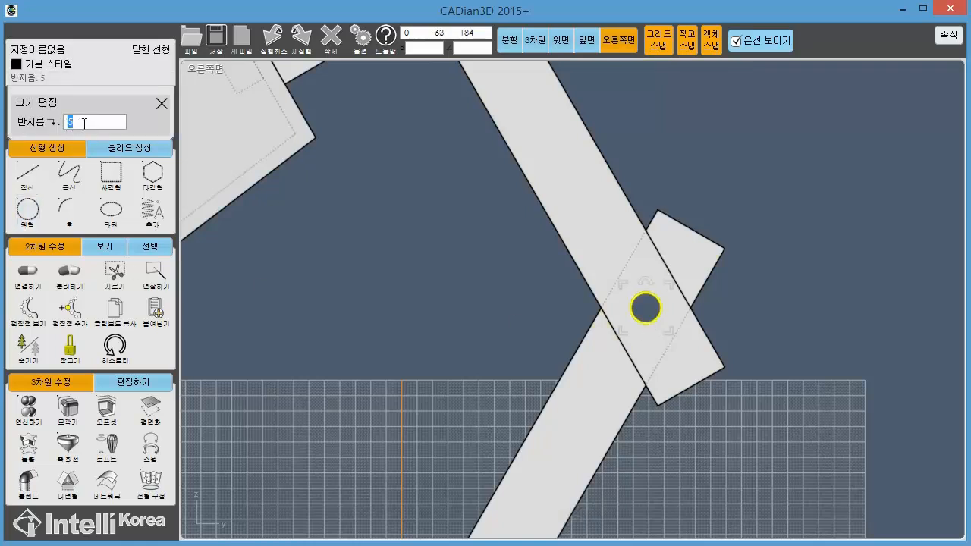
type("8")
key("Return")
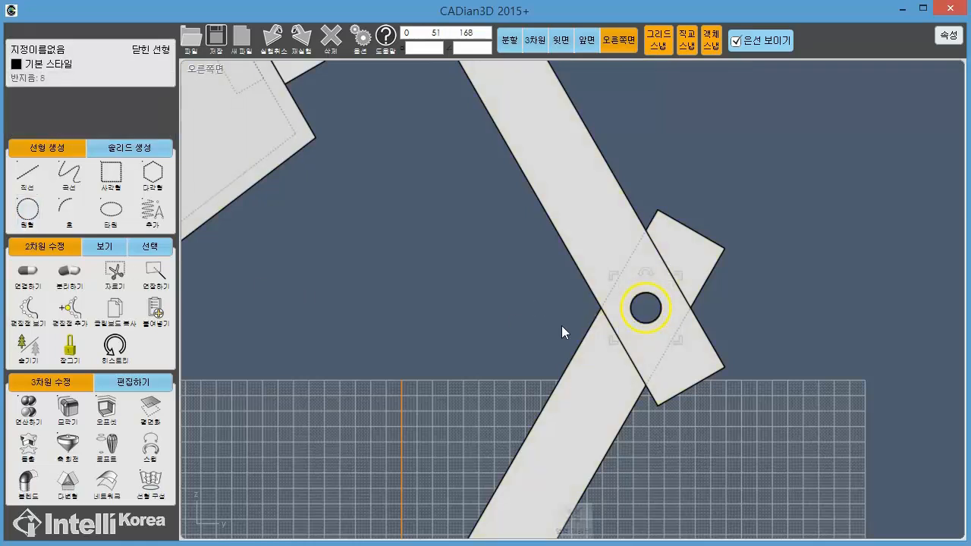
- Duplicate the middle arm joint's circle in place through the clipboard and set one copy's radius to 4
left_click(114, 309)
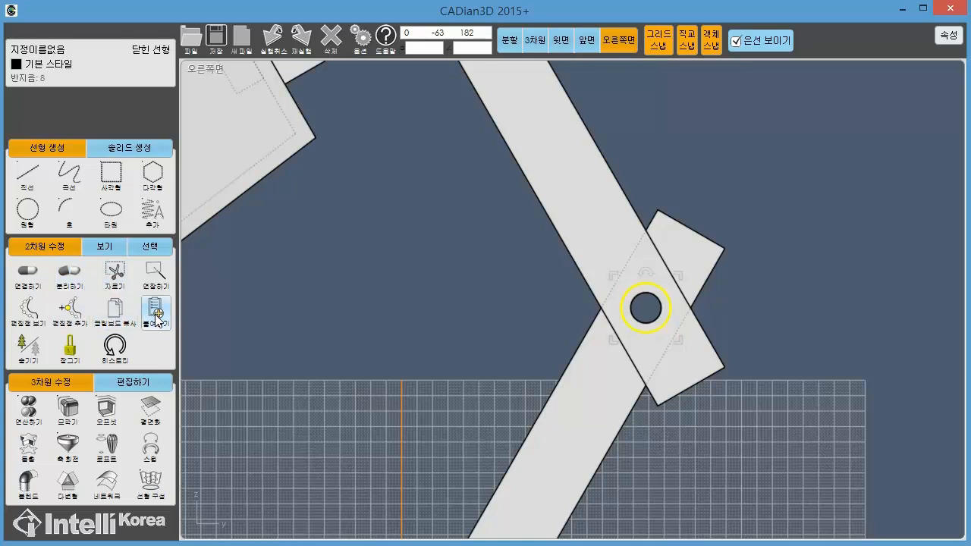
left_click(399, 306)
left_click(629, 328)
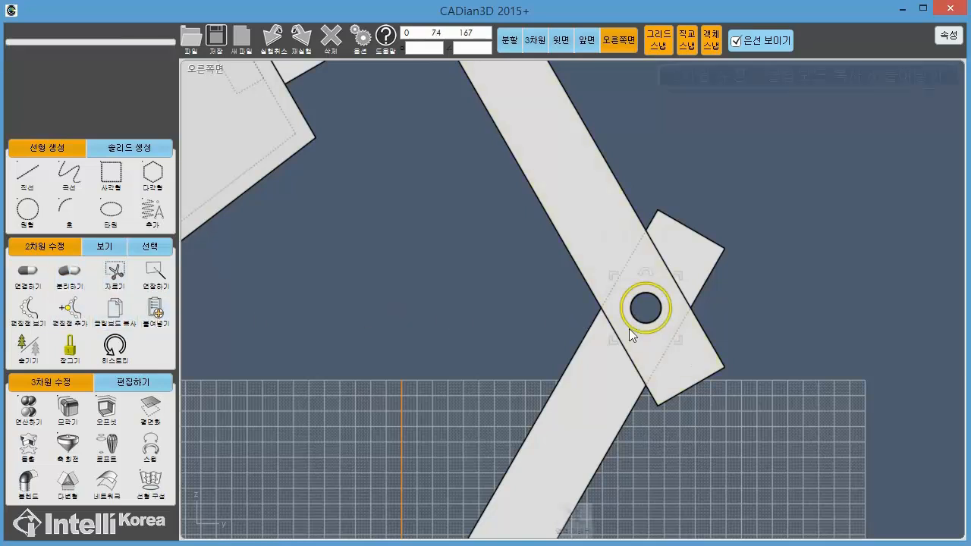
left_click(64, 91)
type("4")
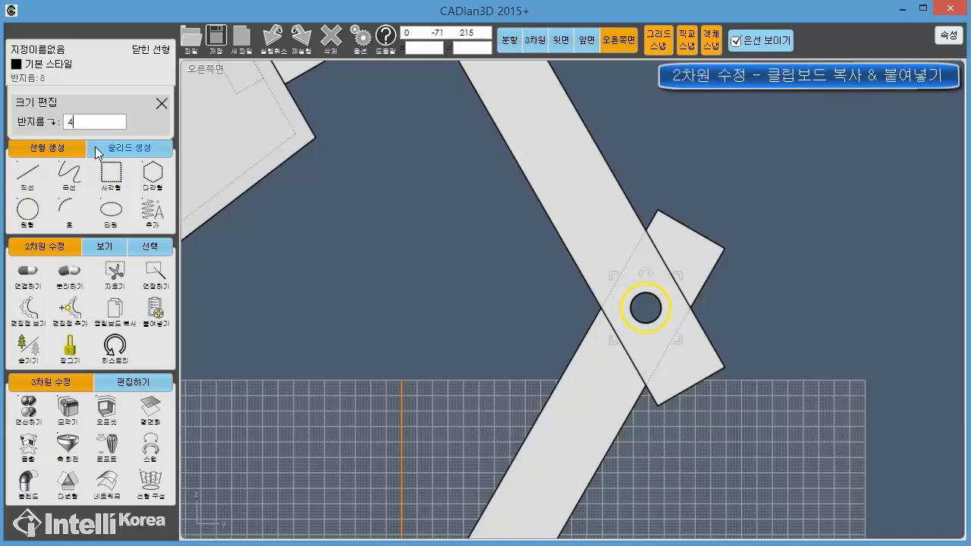
key("Return")
left_click(301, 231)
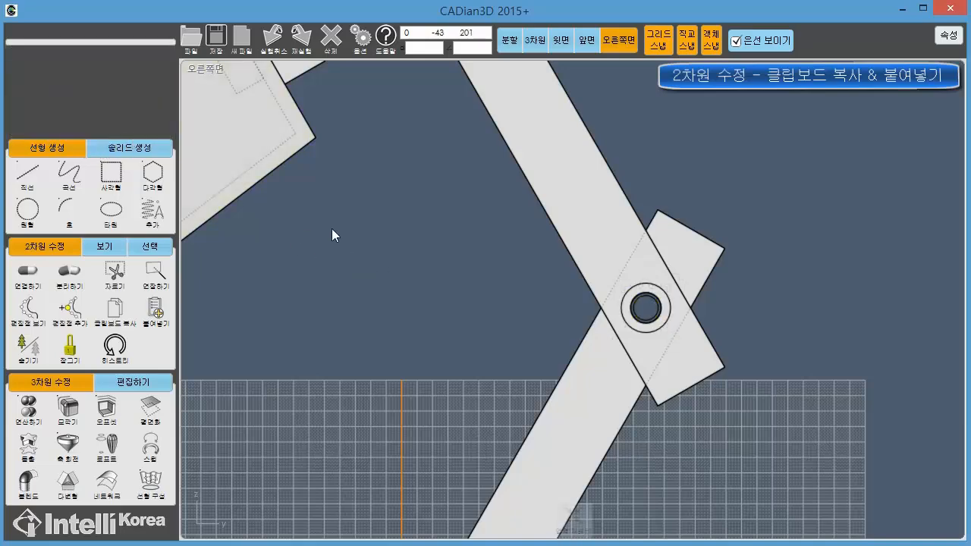
- Set the radius of the circle at the base bracket's pivot hole to 8
scroll(331, 228, "down", 5)
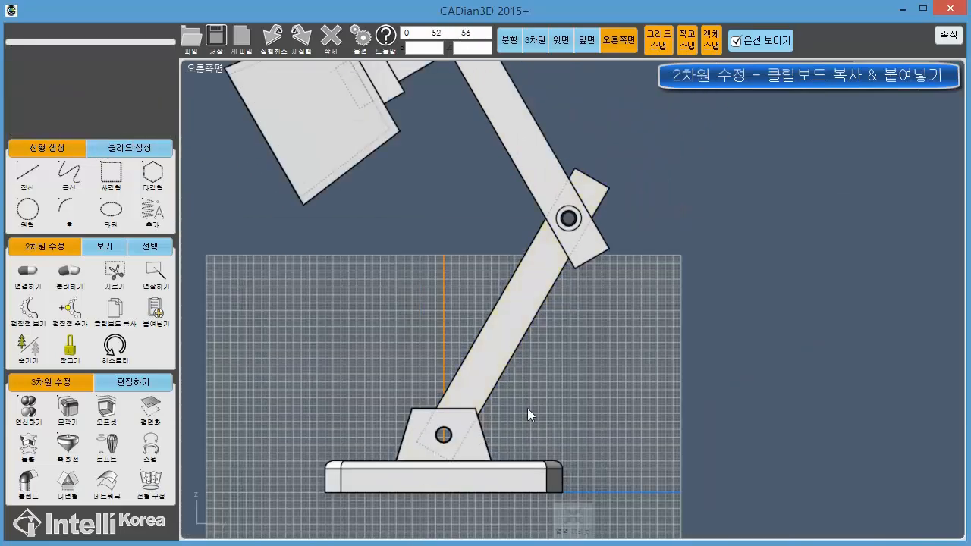
scroll(444, 433, "up", 5)
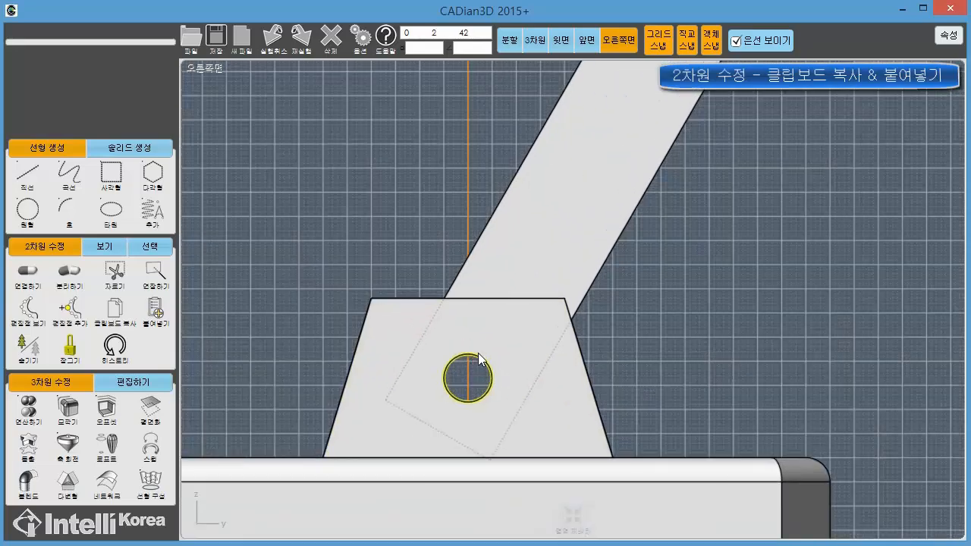
left_click(478, 352)
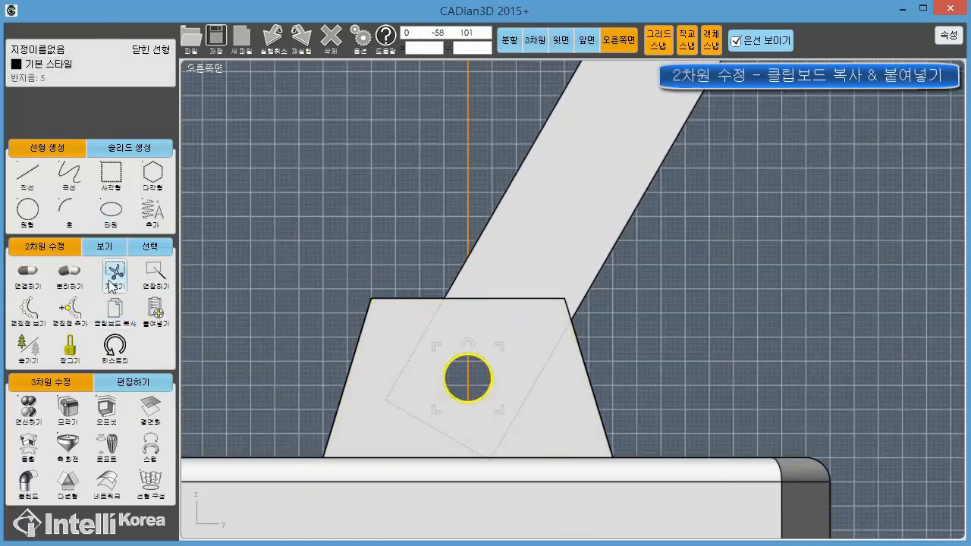
left_click(61, 81)
type("8")
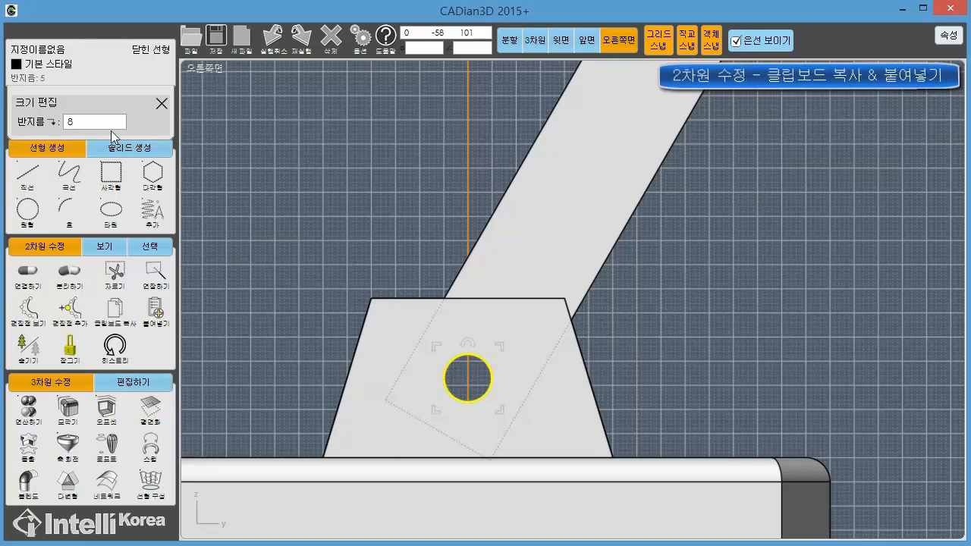
key("Return")
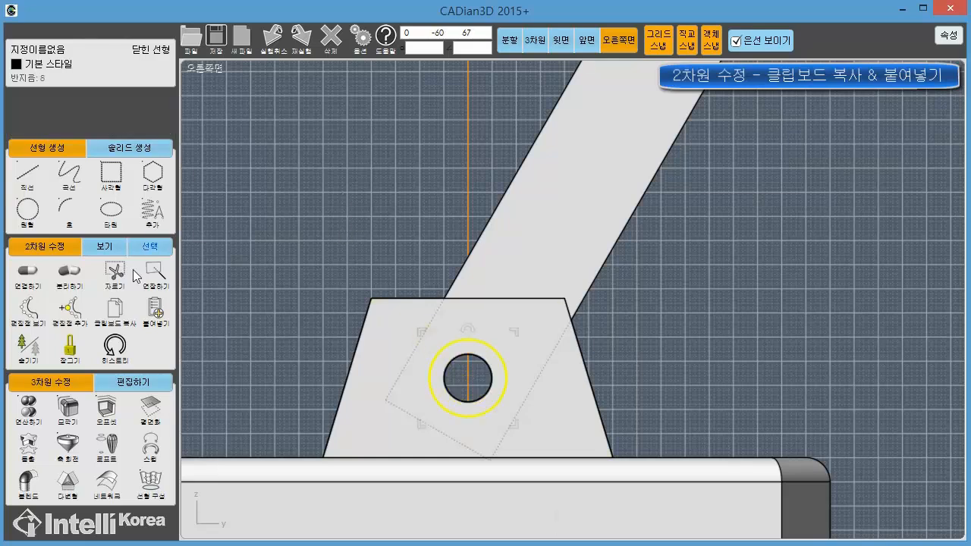
- Duplicate the base bracket's circle in place through the clipboard and set one copy's radius to 4
left_click(111, 317)
left_click(155, 314)
left_click(357, 294)
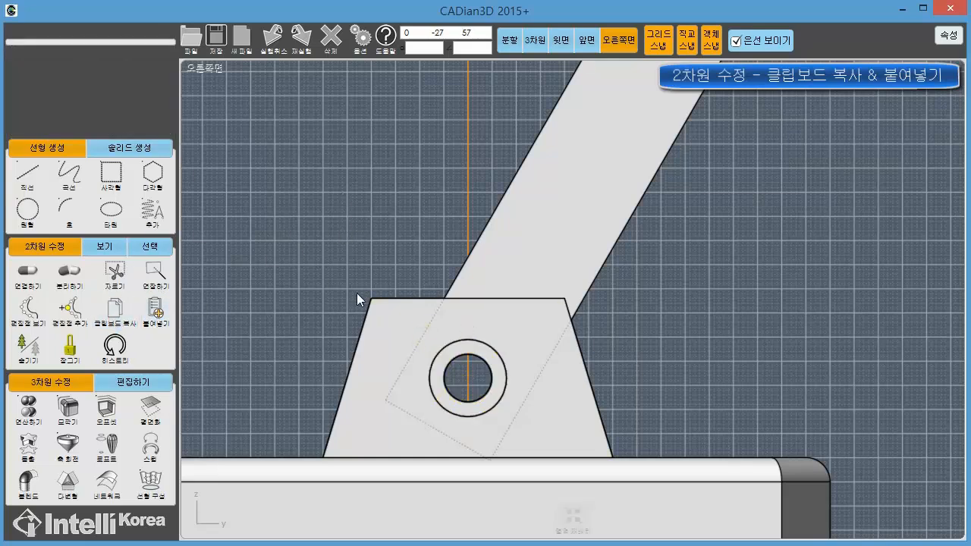
left_click(429, 352)
left_click(86, 80)
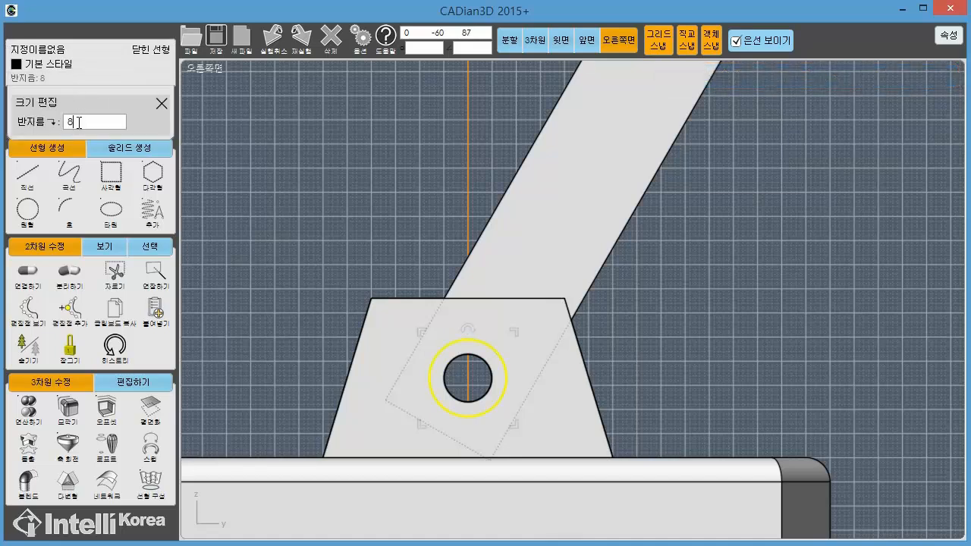
double_click(79, 122)
type("4")
key("Return")
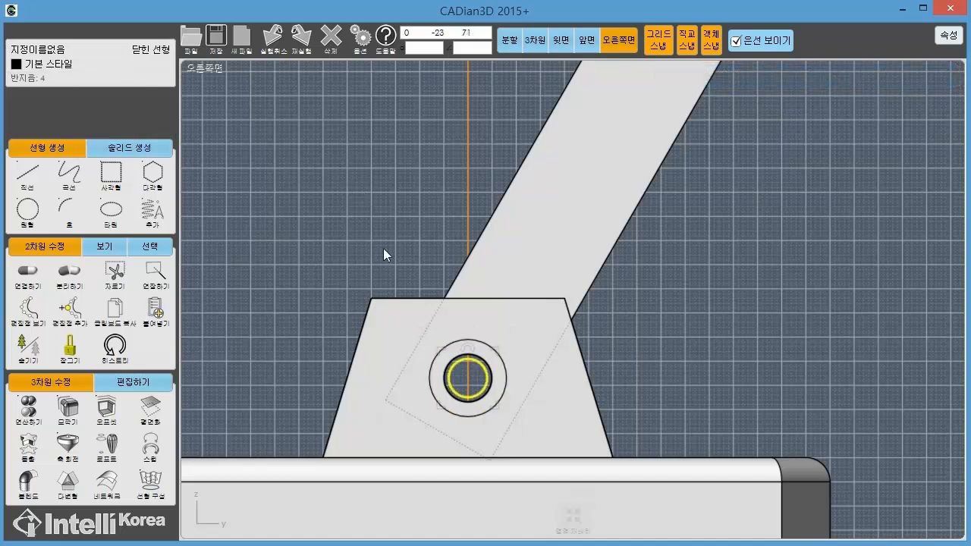
left_click(433, 368)
left_click(279, 213)
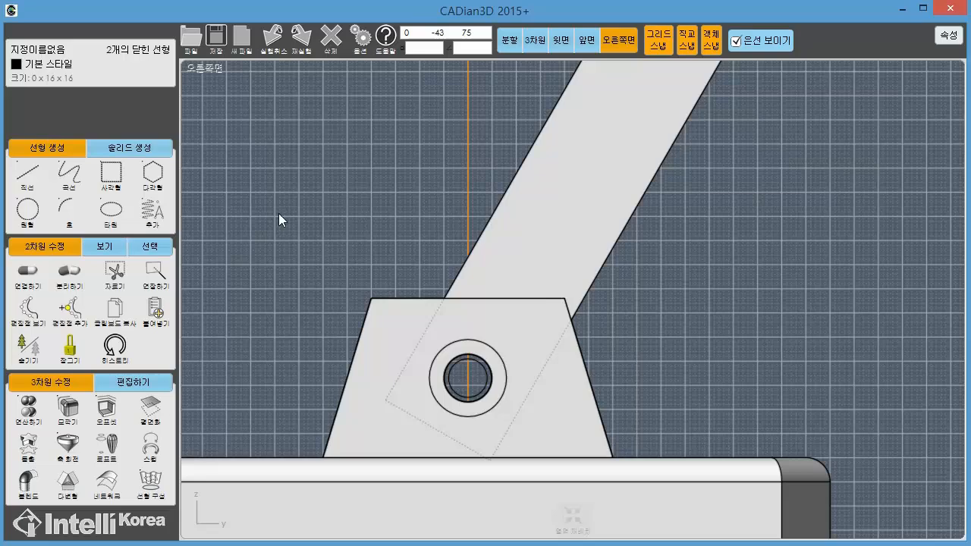
left_click(431, 371)
left_click(429, 353)
left_click(447, 376)
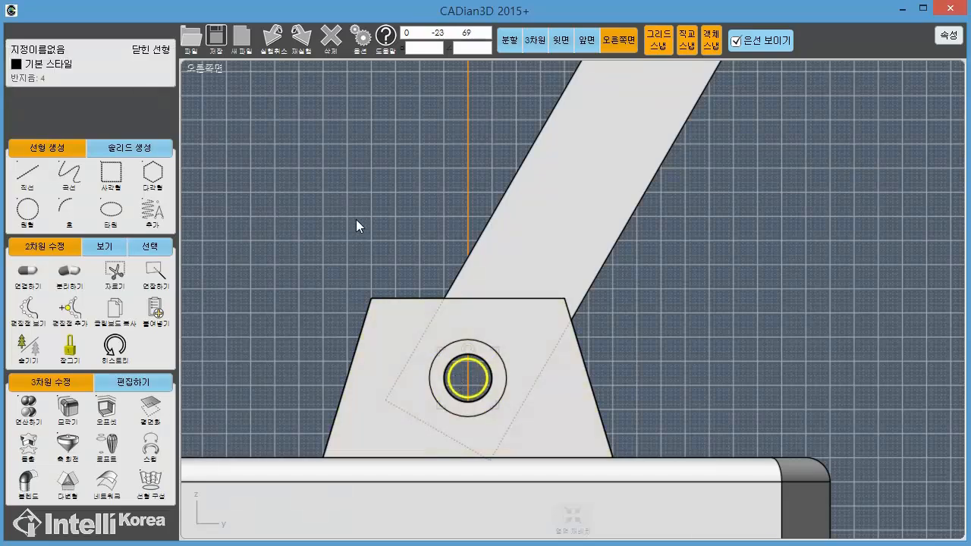
left_click(354, 215)
scroll(464, 209, "down", 4)
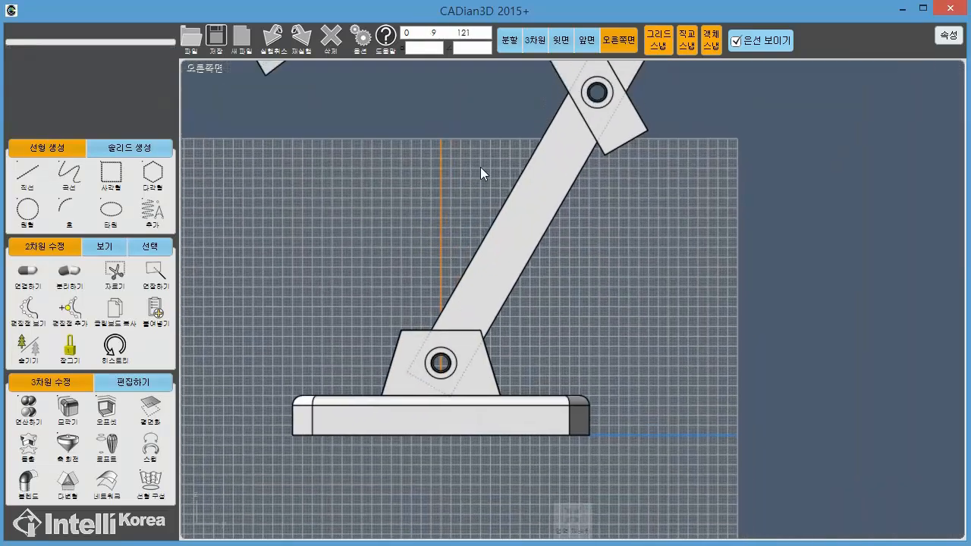
- In the 3D view, extrude the radius-4 circle at the middle arm joint by -37 into a pin shaft
left_click(533, 40)
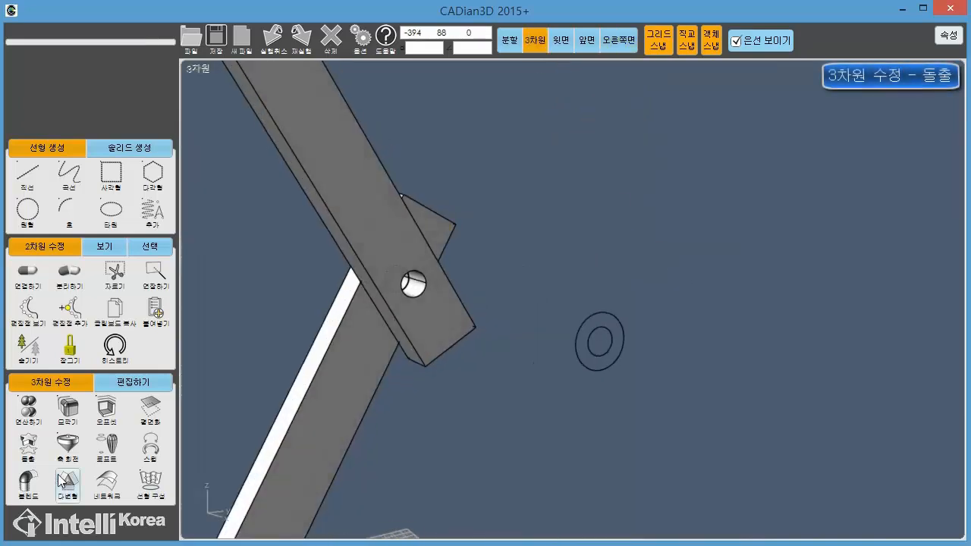
left_click(28, 446)
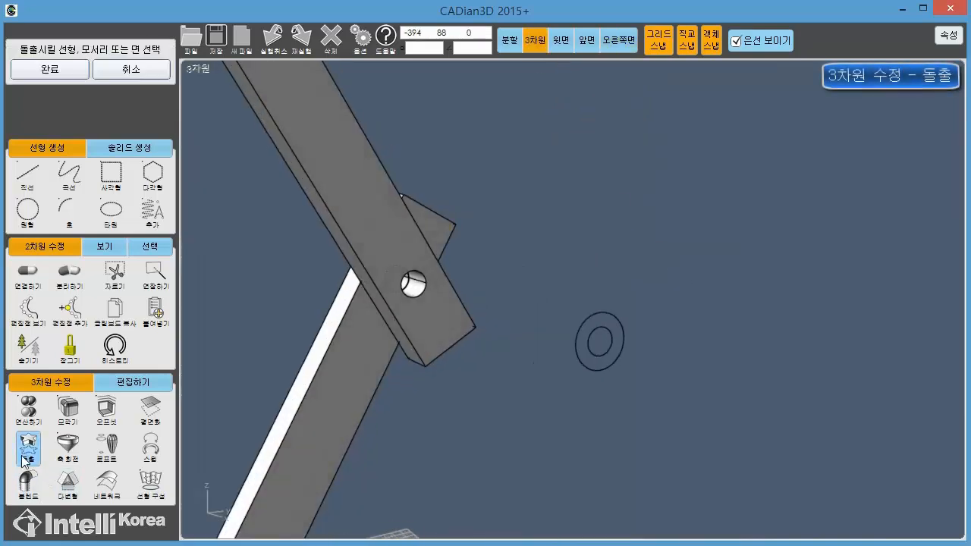
left_click(589, 349)
left_click(49, 71)
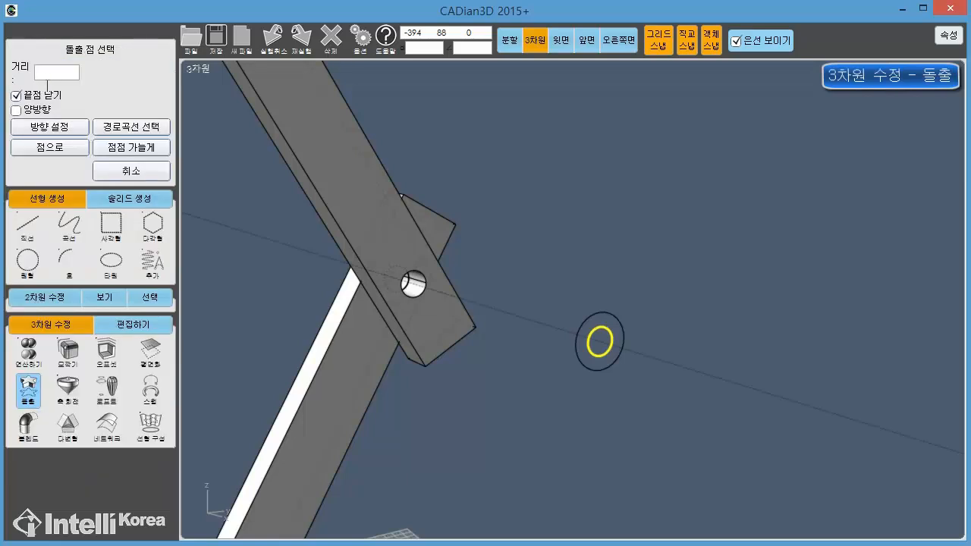
left_click(57, 72)
left_click(117, 190)
left_click(117, 166)
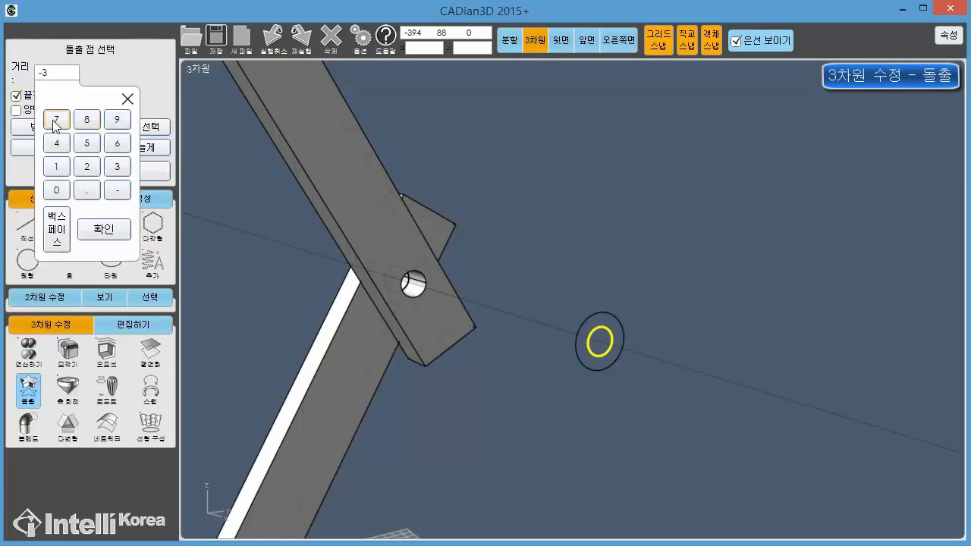
left_click(56, 119)
left_click(100, 224)
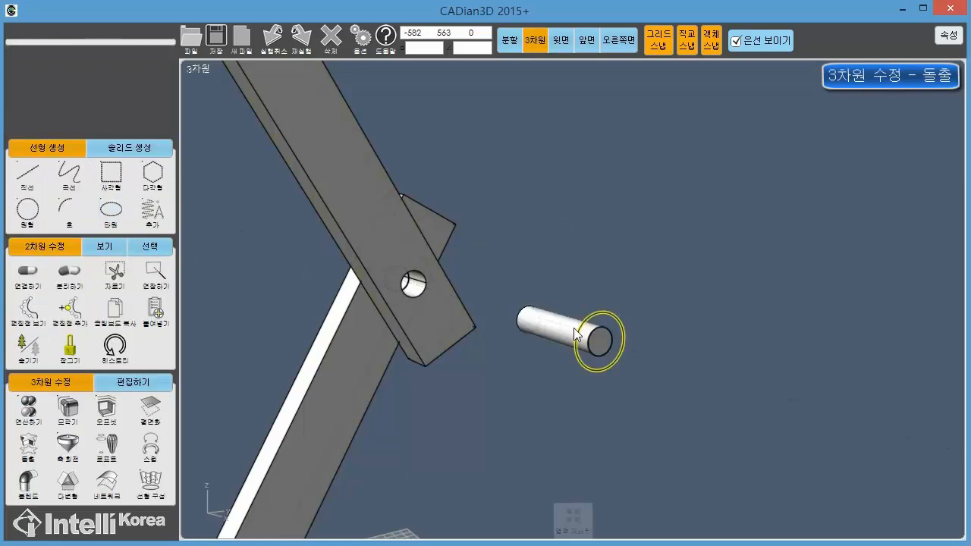
- Extrude the radius-4 circle beside the base bracket's pivot hole by -42 into a pin shaft
scroll(512, 279, "down", 2)
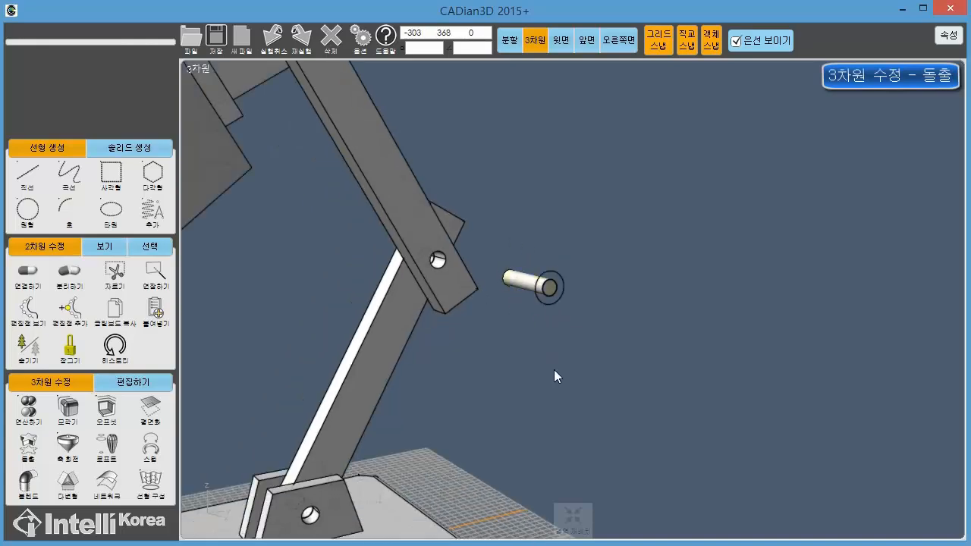
middle_click_drag(554, 370, 551, 244)
scroll(528, 269, "down", 1)
middle_click_drag(507, 333, 499, 272)
right_click_drag(499, 272, 525, 276)
scroll(480, 331, "up", 3)
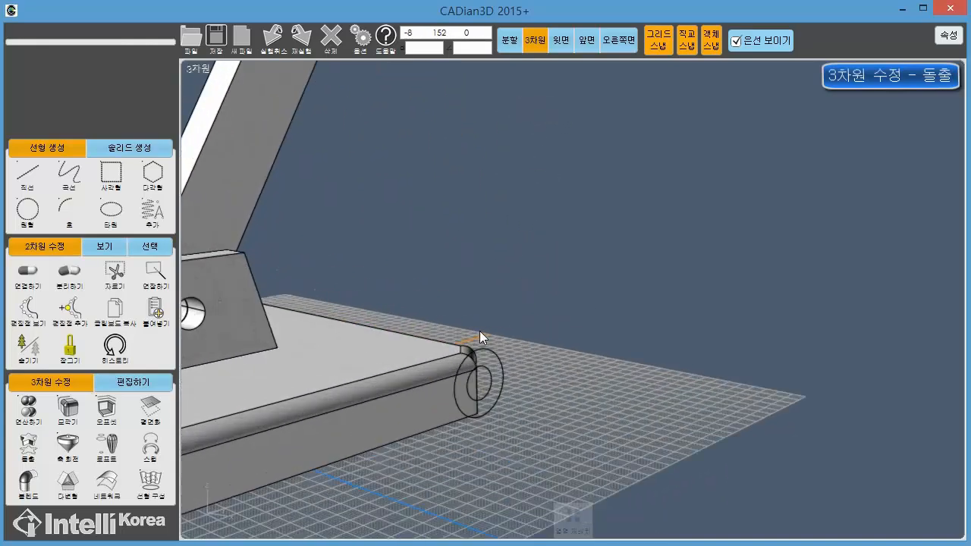
left_click(493, 389)
right_click_drag(424, 392, 439, 396)
left_click(473, 410)
left_click(503, 388)
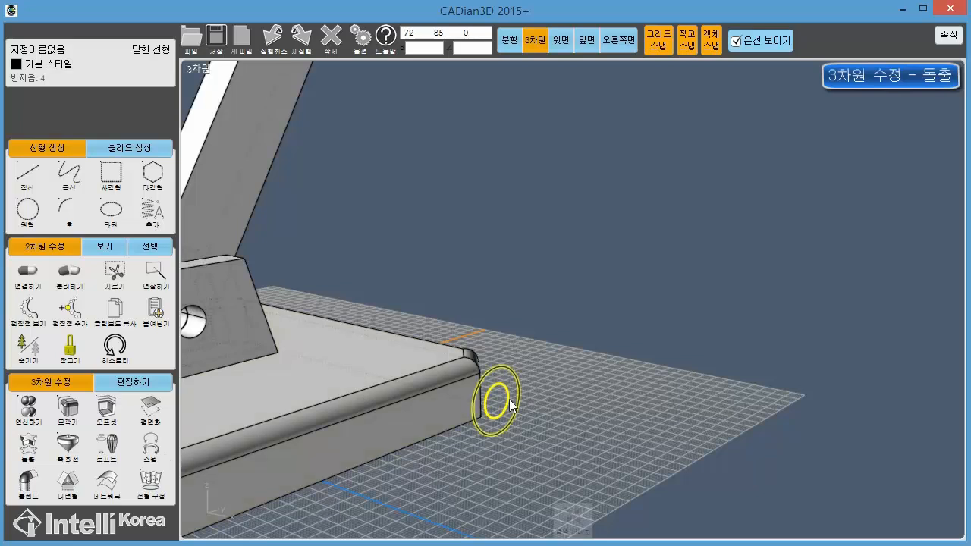
left_click(28, 447)
left_click(72, 75)
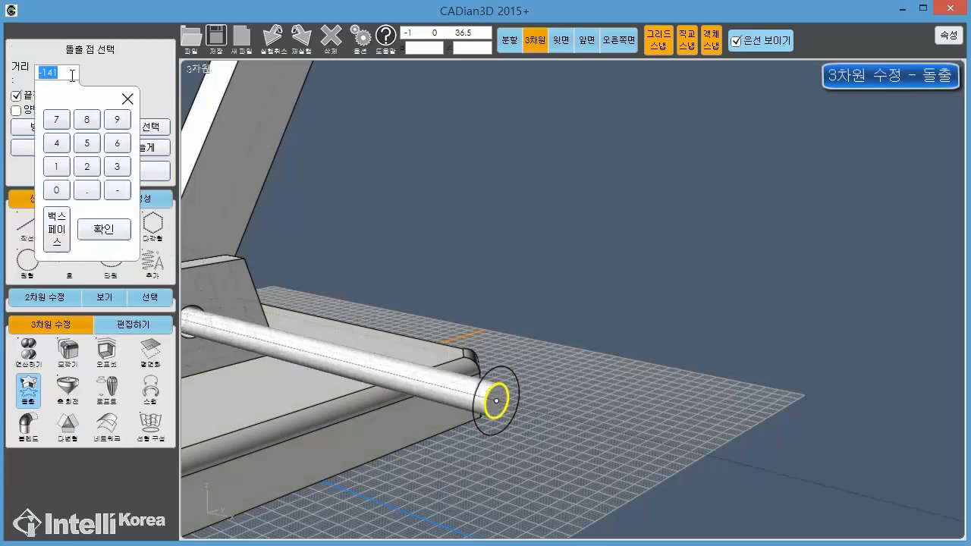
left_click(117, 190)
left_click(56, 143)
left_click(85, 167)
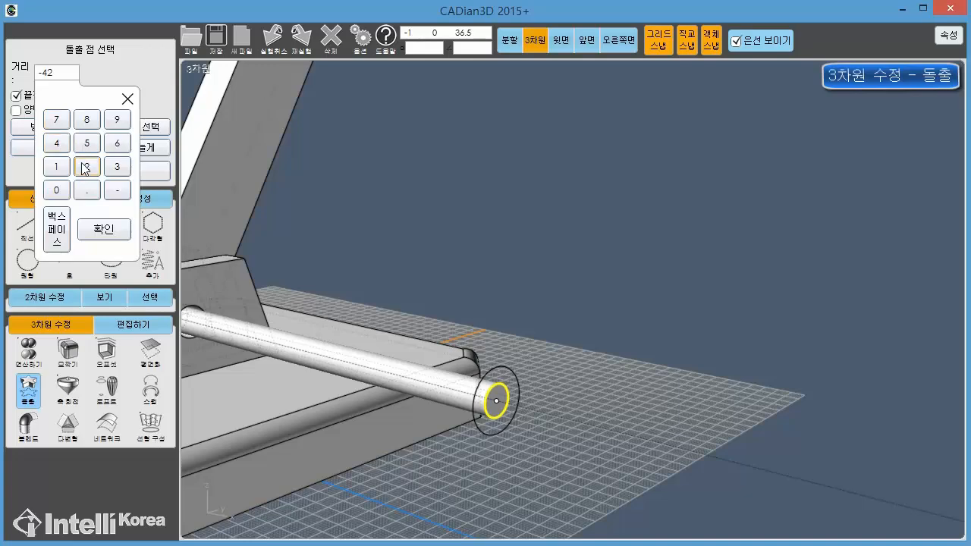
left_click(112, 233)
- Examine the extruded pin shafts against the arm joints and base bracket from several angles and in the split view
scroll(637, 264, "down", 2)
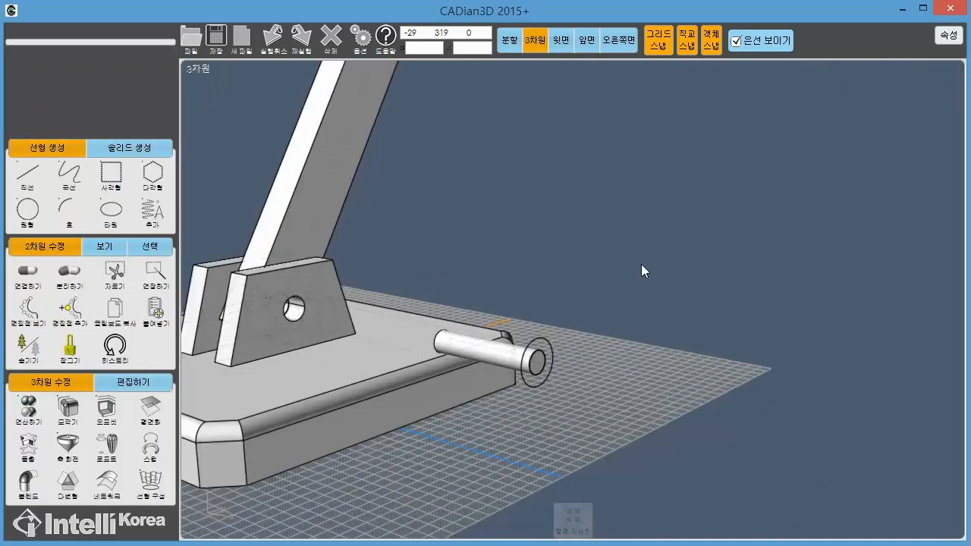
scroll(582, 254, "up", 1)
middle_click_drag(487, 231, 504, 296)
scroll(512, 216, "down", 2)
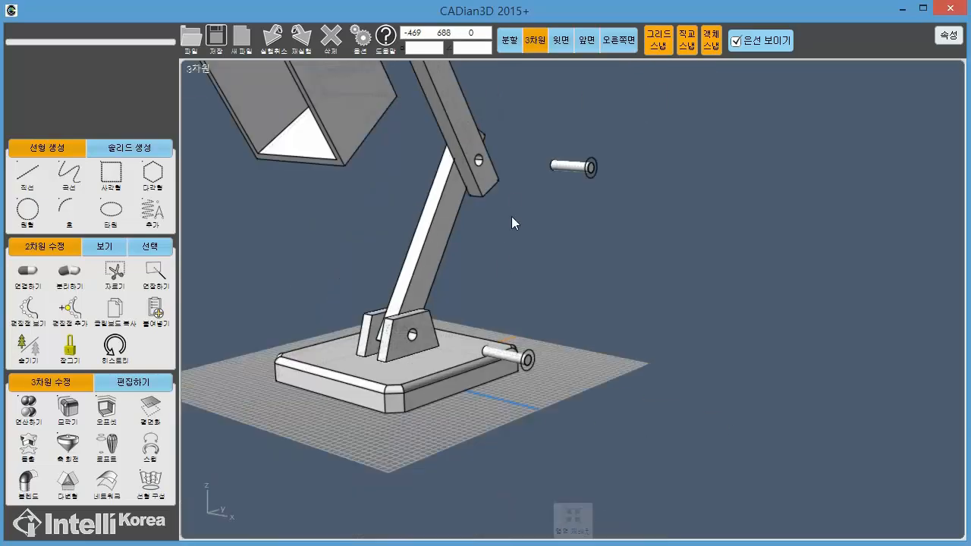
scroll(493, 261, "up", 1)
middle_click_drag(493, 261, 399, 418)
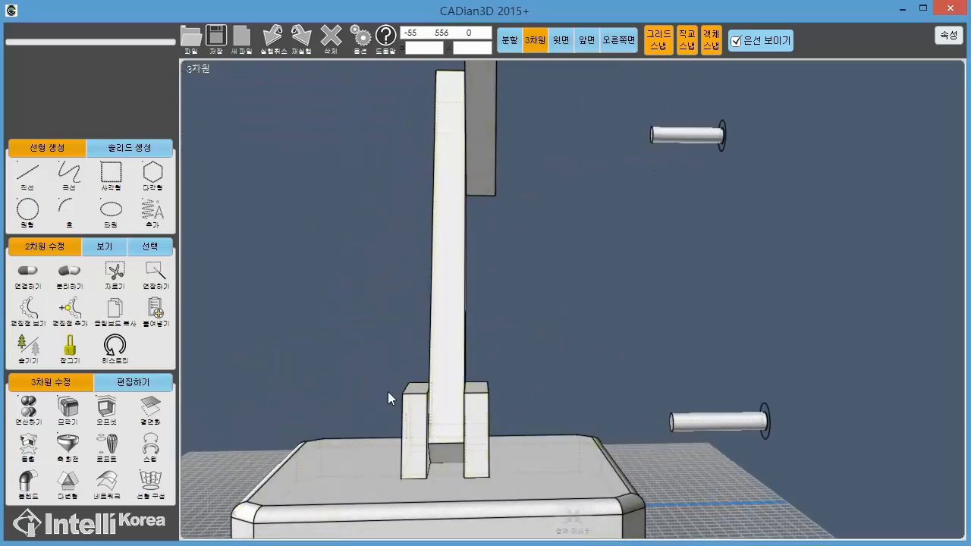
middle_click_drag(764, 281, 654, 303)
scroll(655, 305, "down", 2)
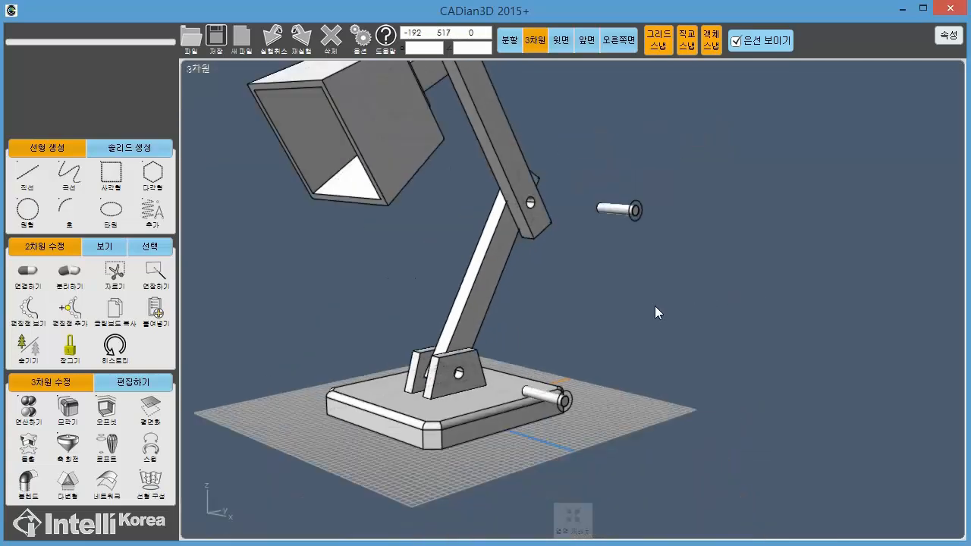
left_click(572, 517)
left_click(509, 41)
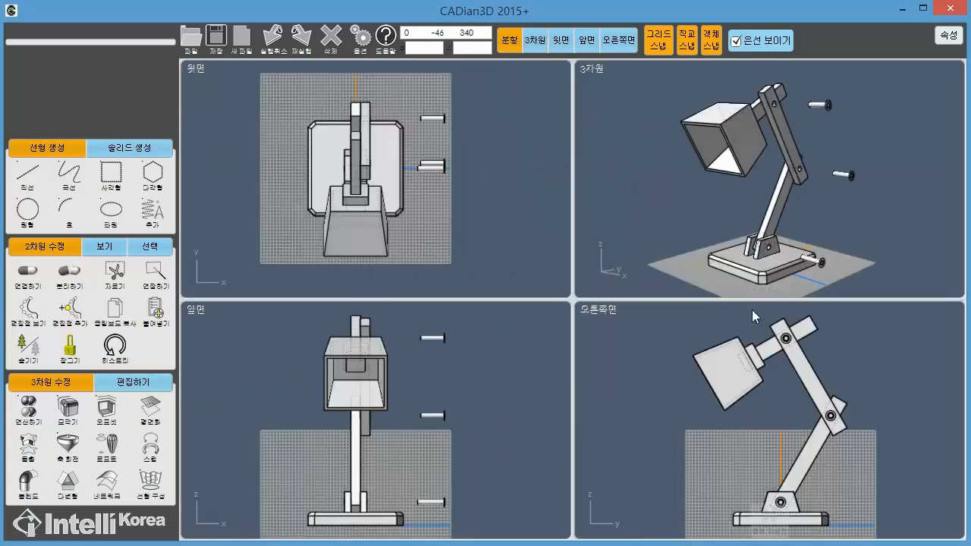
left_click(535, 41)
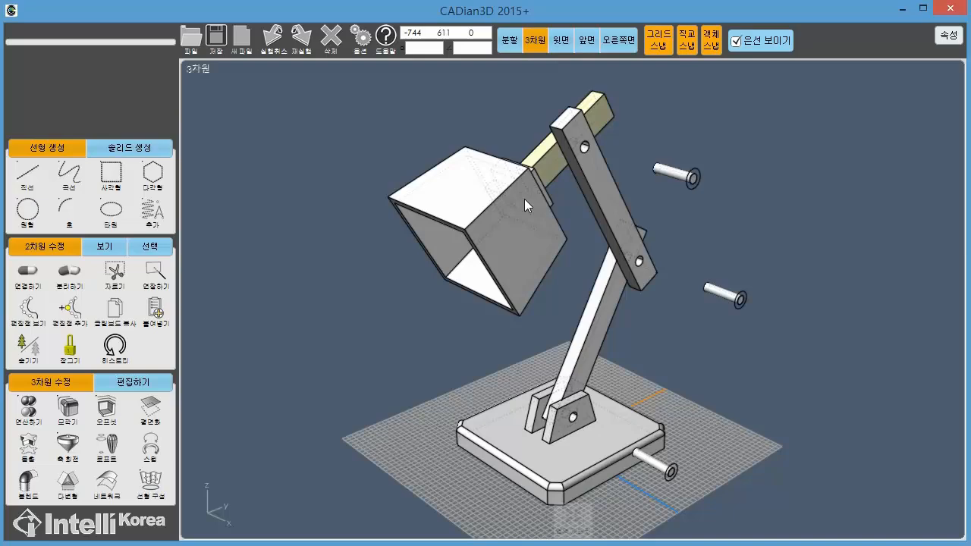
- Extrude the radius-8 circles of all three pins by 5 to form the pin heads
left_click(28, 445)
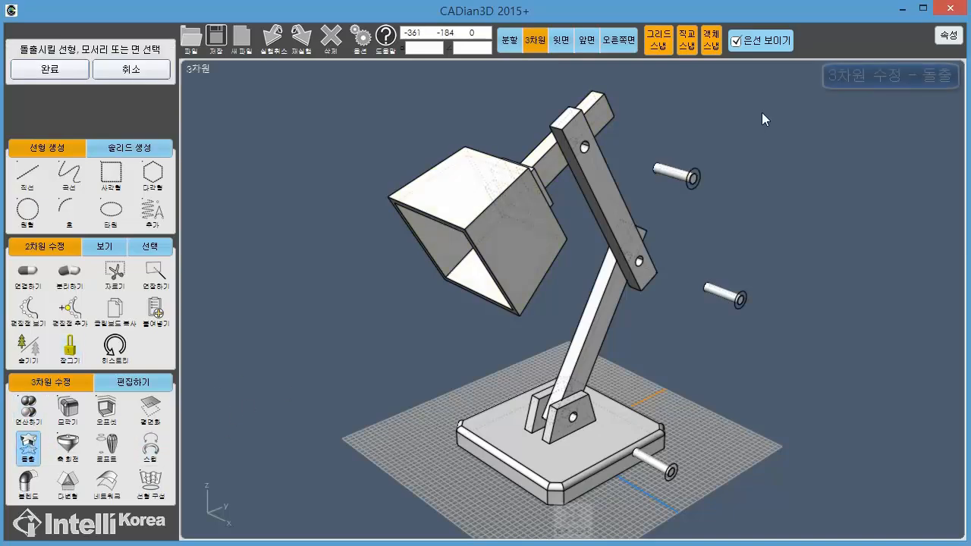
scroll(693, 202, "up", 5)
scroll(891, 334, "down", 5)
scroll(775, 322, "up", 4)
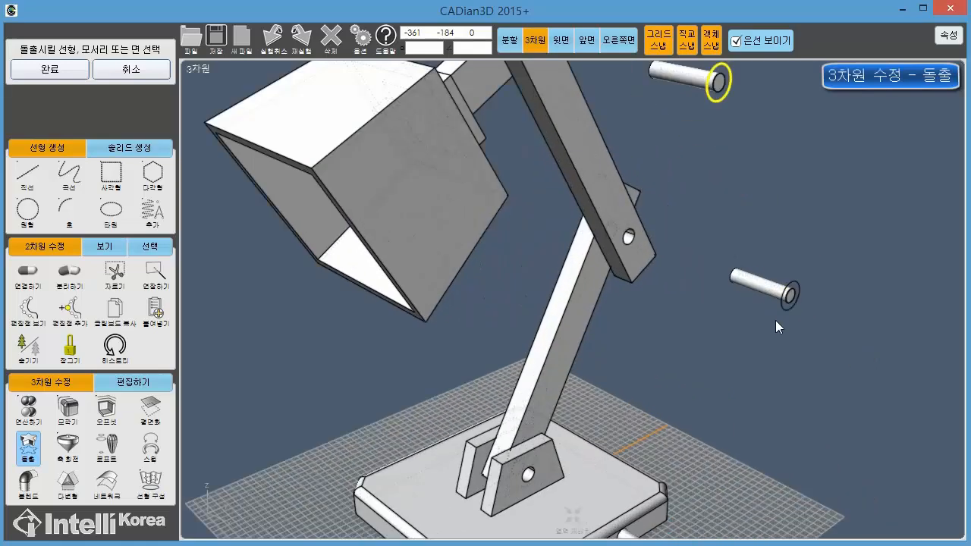
scroll(789, 349, "down", 4)
scroll(696, 383, "up", 5)
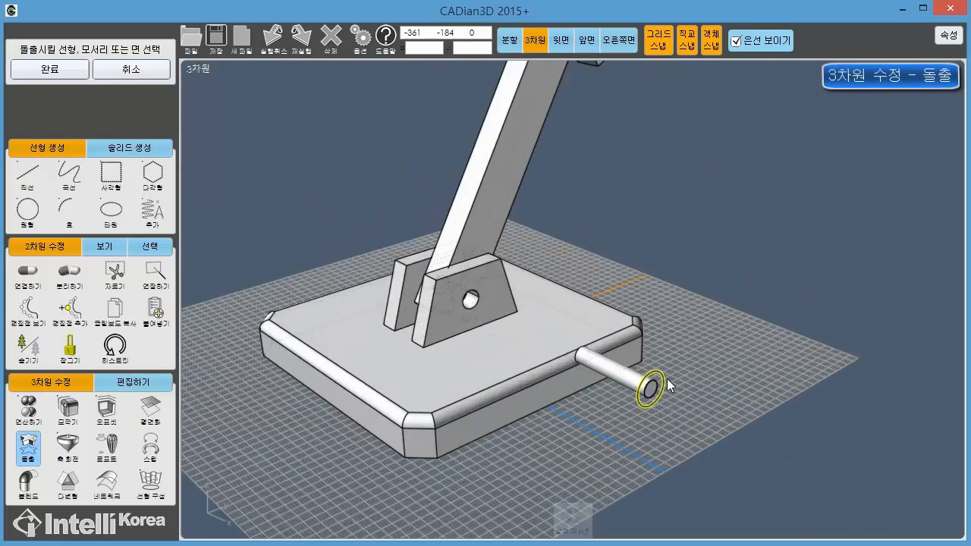
left_click(59, 73)
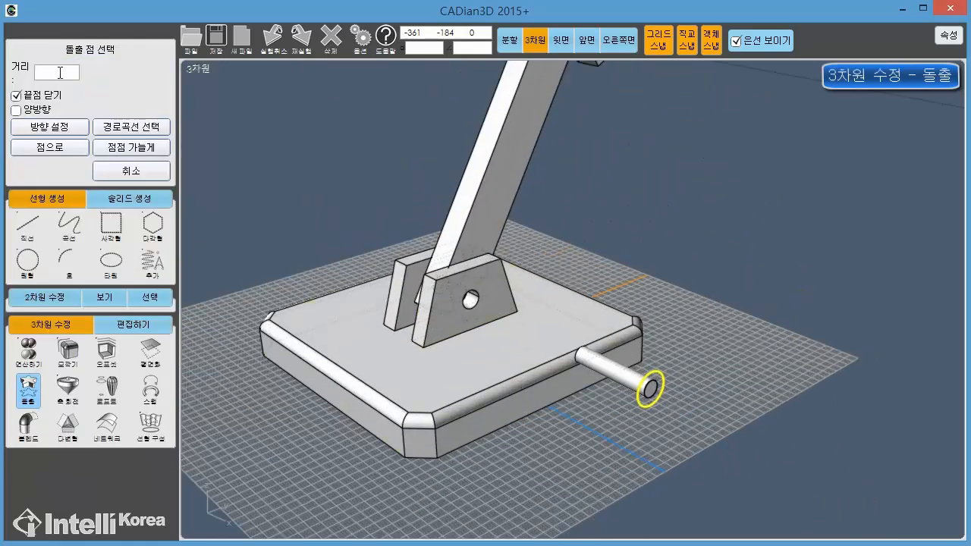
left_click(59, 75)
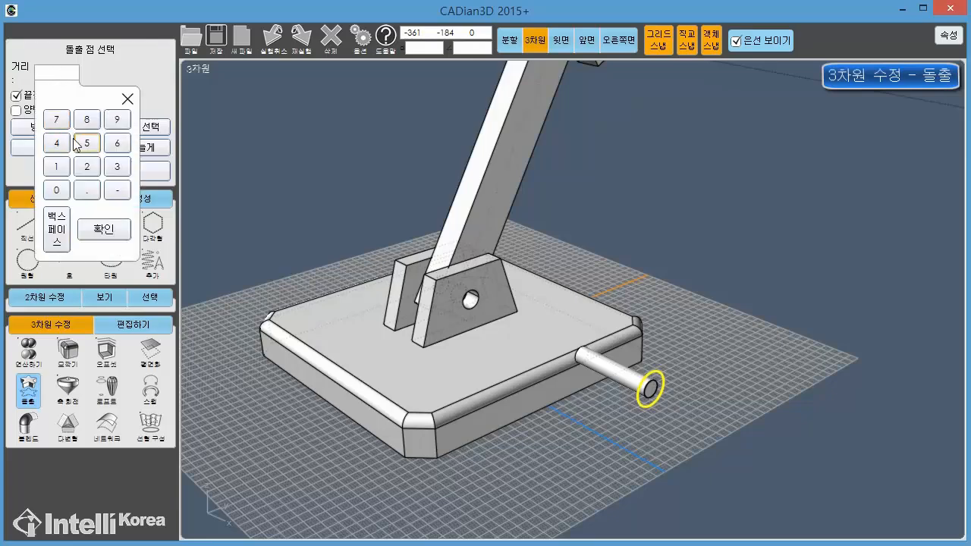
left_click(123, 227)
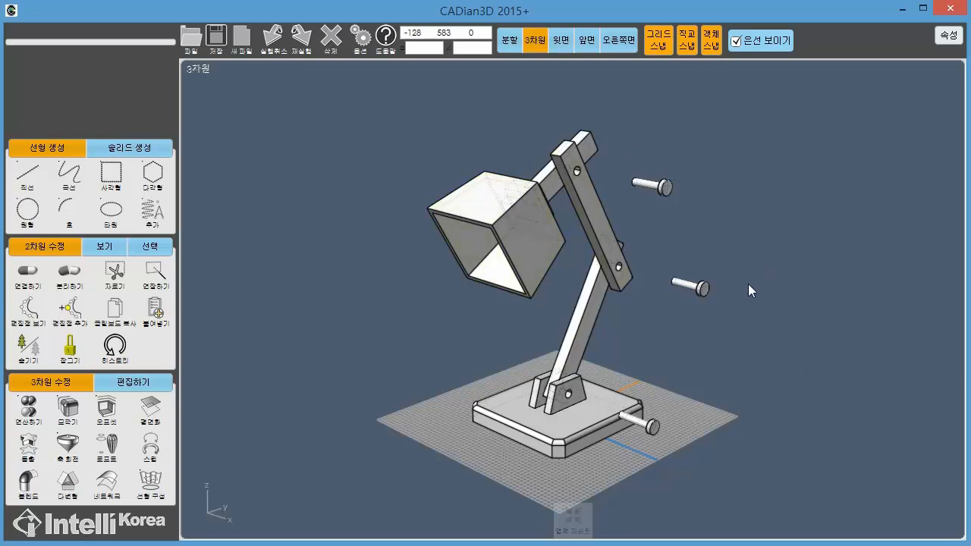
- Select all remaining curves by object type and delete them
left_click(946, 35)
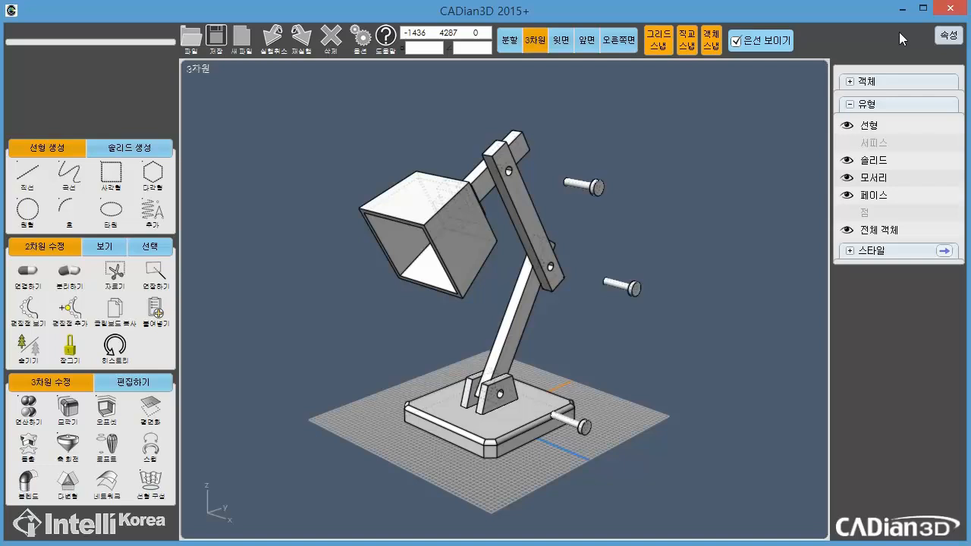
left_click(863, 106)
left_click(862, 106)
left_click(953, 126)
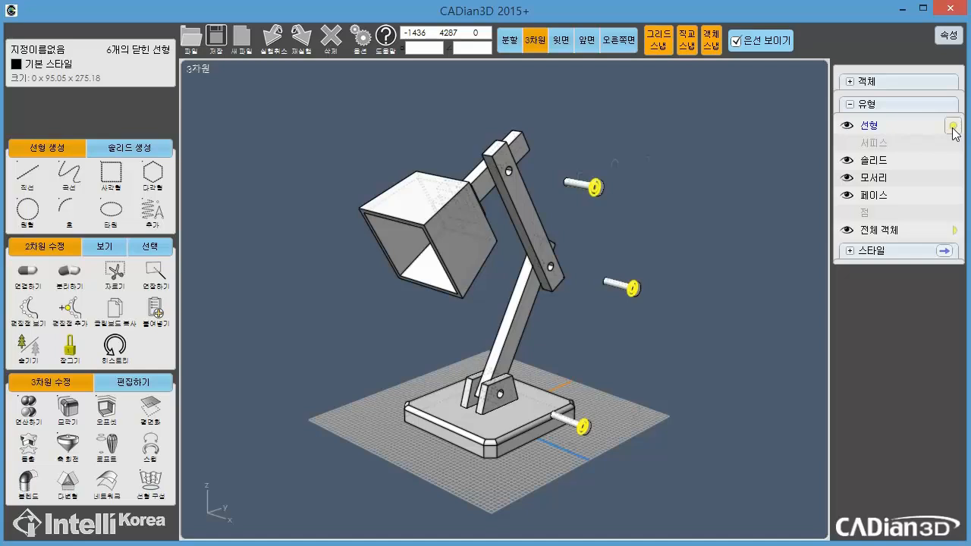
left_click(339, 46)
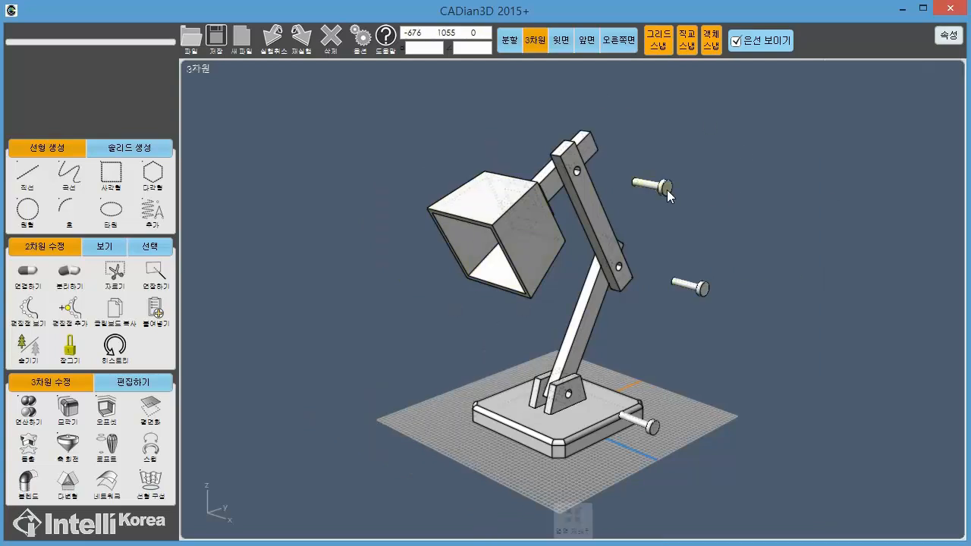
- Select the shafts and heads of all three pins and combine them with the Boolean union
middle_click_drag(666, 189, 685, 215)
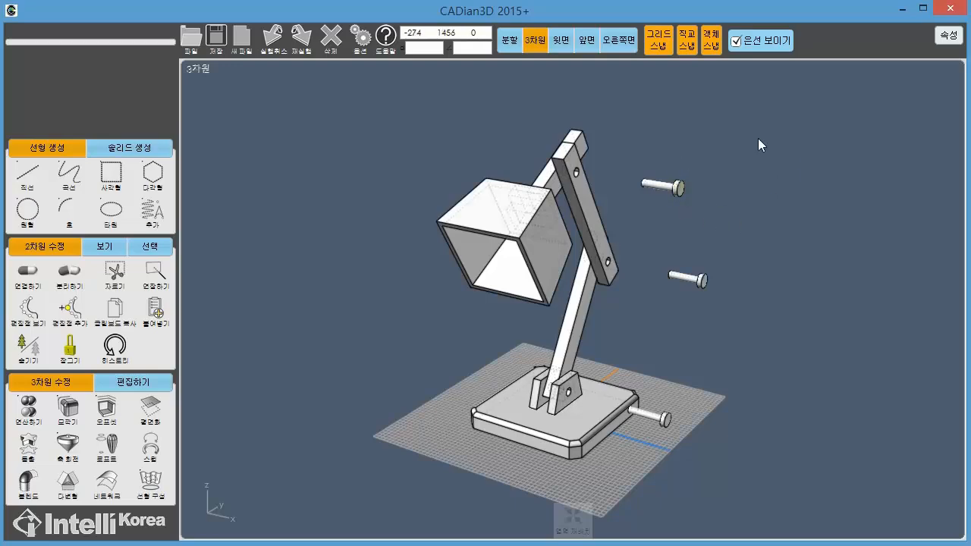
left_click_drag(716, 149, 646, 215)
left_click_drag(751, 189, 645, 321)
middle_click_drag(714, 393, 750, 369)
left_click_drag(726, 354, 638, 446)
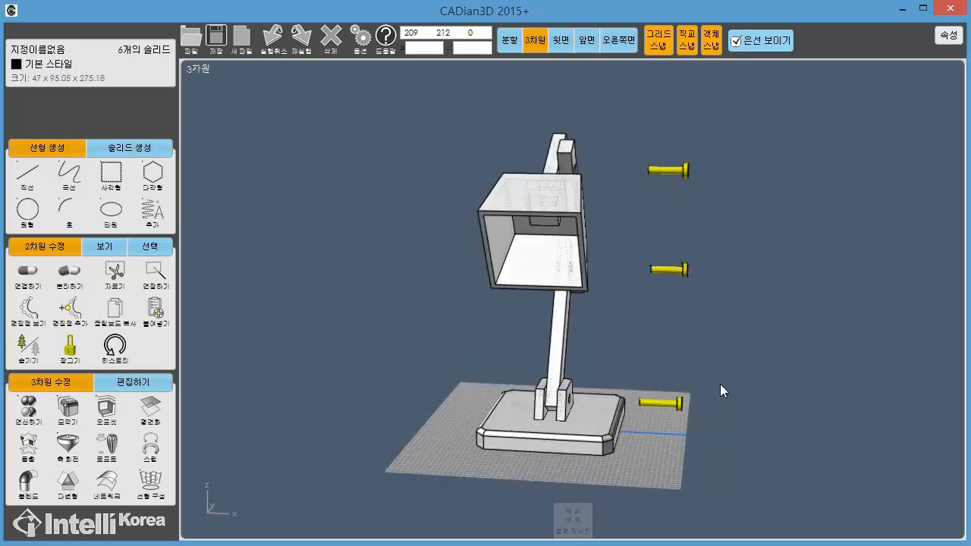
mouse_move(720, 384)
middle_mouse_down()
mouse_move(696, 389)
mouse_move(727, 394)
middle_mouse_up()
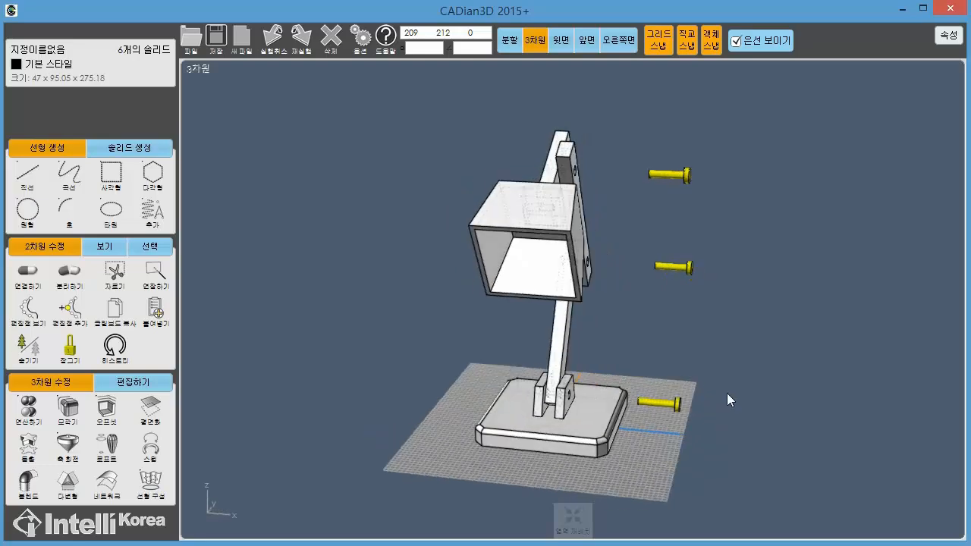
left_click(27, 416)
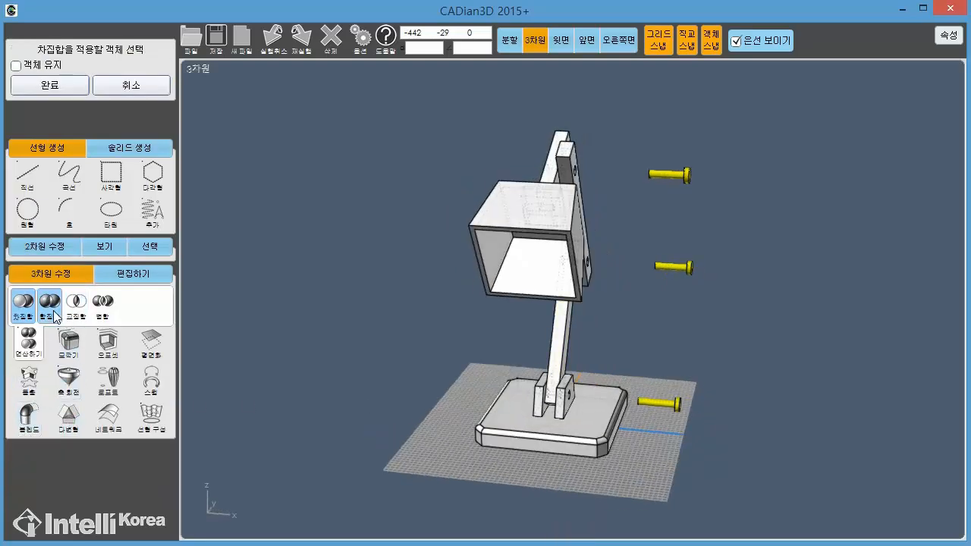
left_click(23, 302)
- Check that the upper pin's shaft and head select as one solid, and view the lamp from the top
middle_click_drag(745, 212, 732, 288)
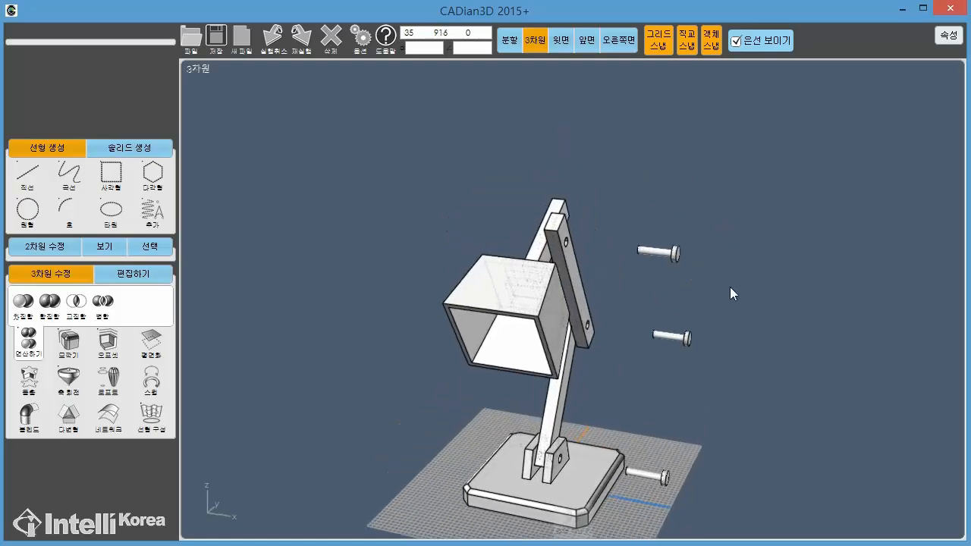
scroll(732, 288, "up", 3)
left_click(617, 240)
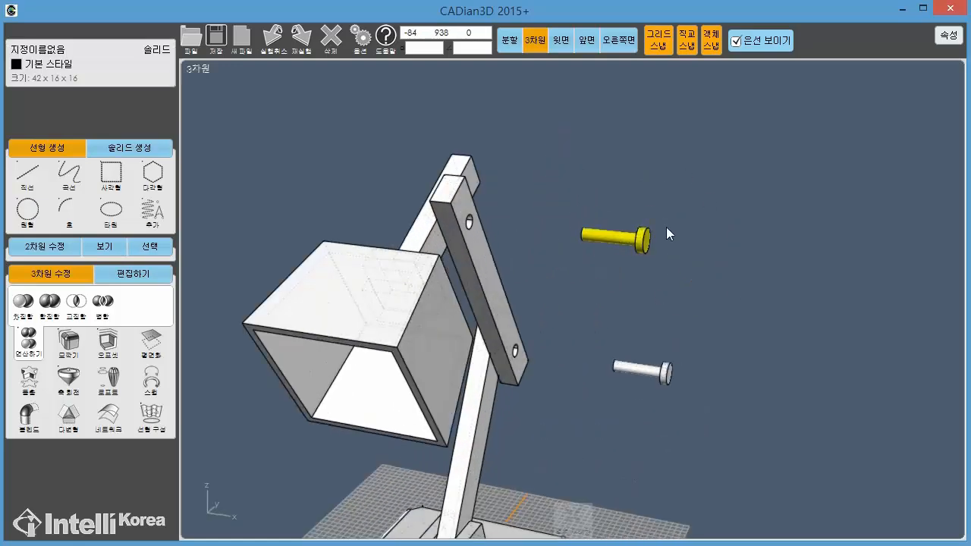
middle_click_drag(677, 327, 799, 303)
left_click(781, 326)
middle_click_drag(775, 337, 747, 318)
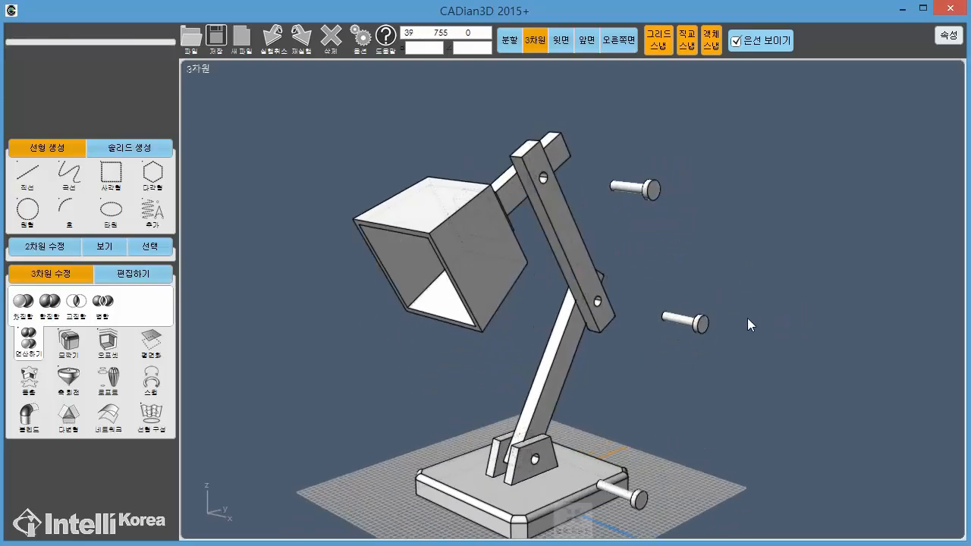
left_click(570, 47)
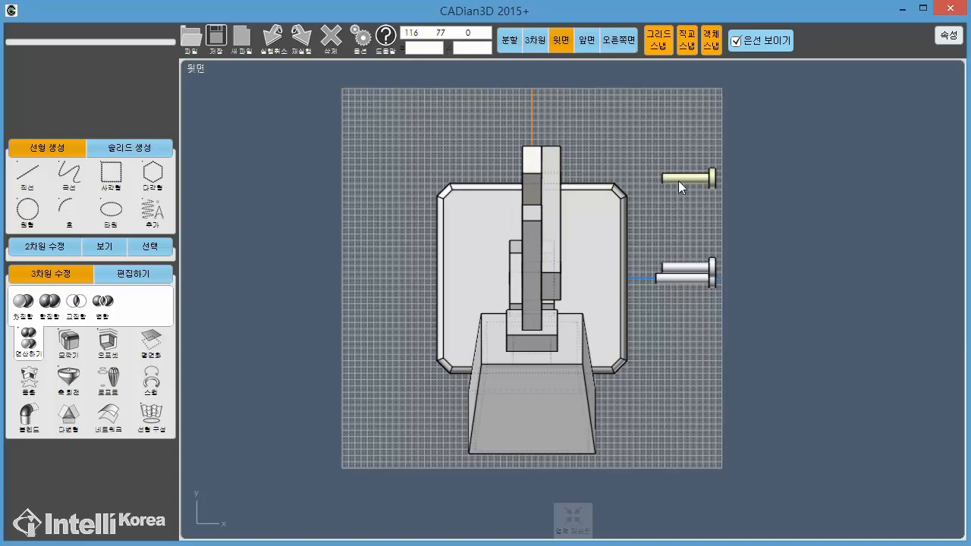
- Move the middle and upper joint pins straight along X into their arm holes until their heads rest against the arm
scroll(757, 219, "up", 3)
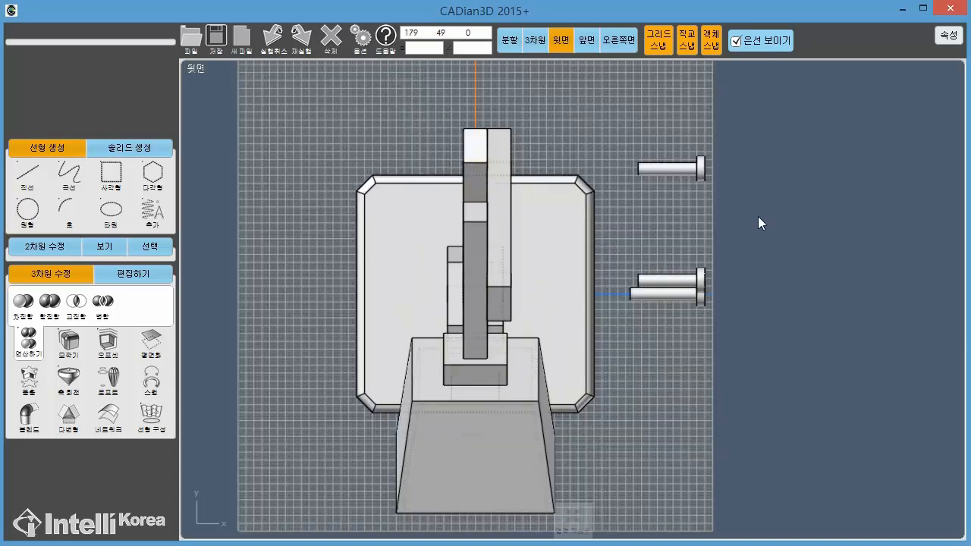
scroll(609, 243, "down", 2)
scroll(684, 255, "up", 2)
middle_click_drag(683, 250, 707, 250)
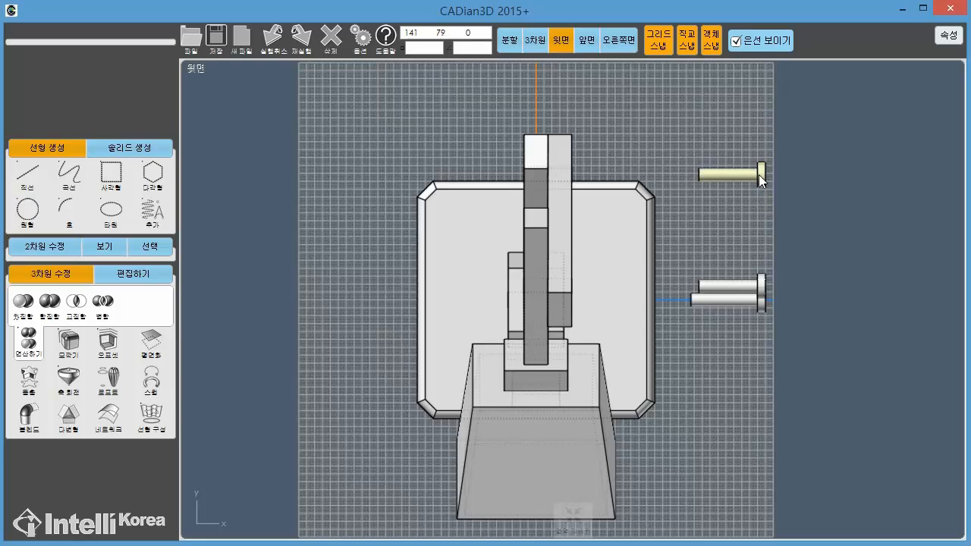
scroll(760, 198, "up", 2)
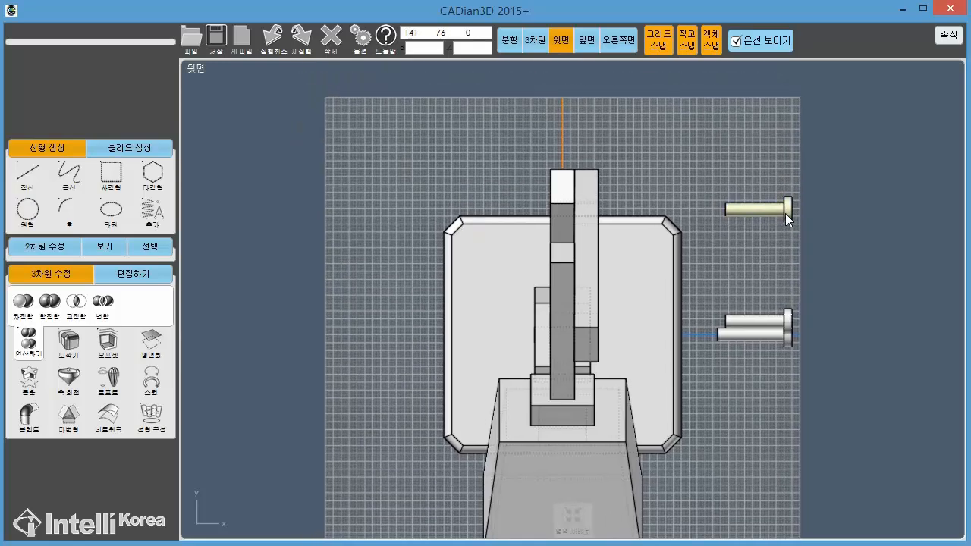
scroll(785, 213, "up", 1)
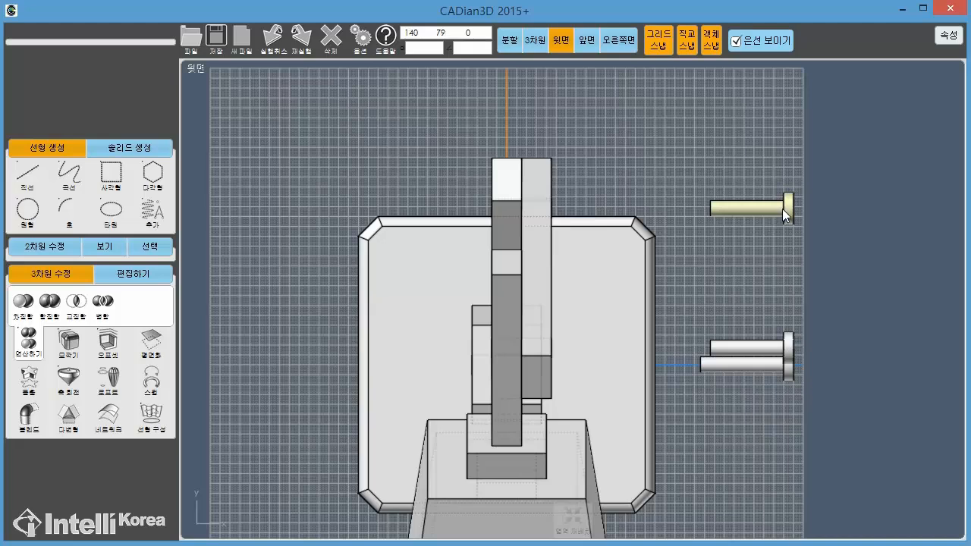
left_click_drag(782, 209, 554, 212)
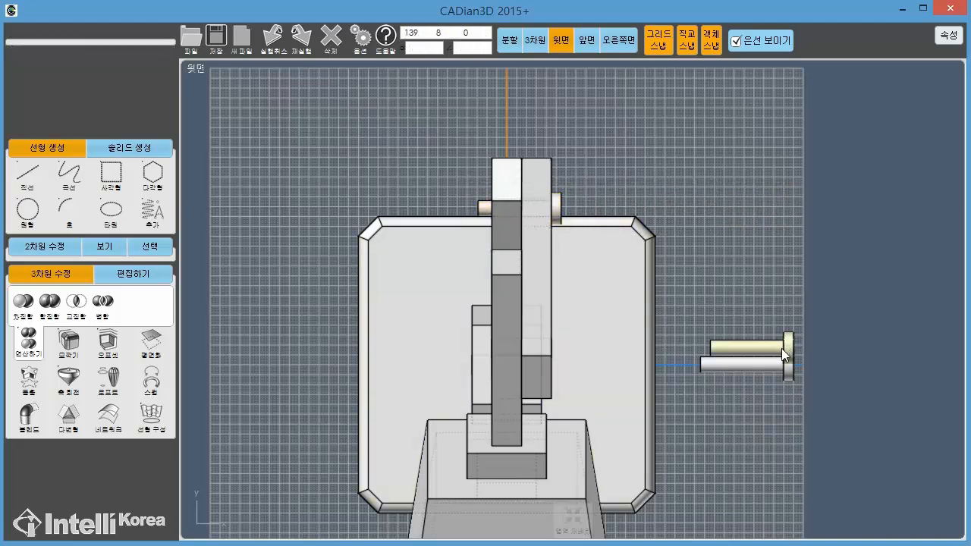
left_click_drag(781, 349, 553, 349)
- Move the remaining pin in the front view into the base bracket's hole until its head rests against the bracket
middle_click_drag(741, 418, 799, 299)
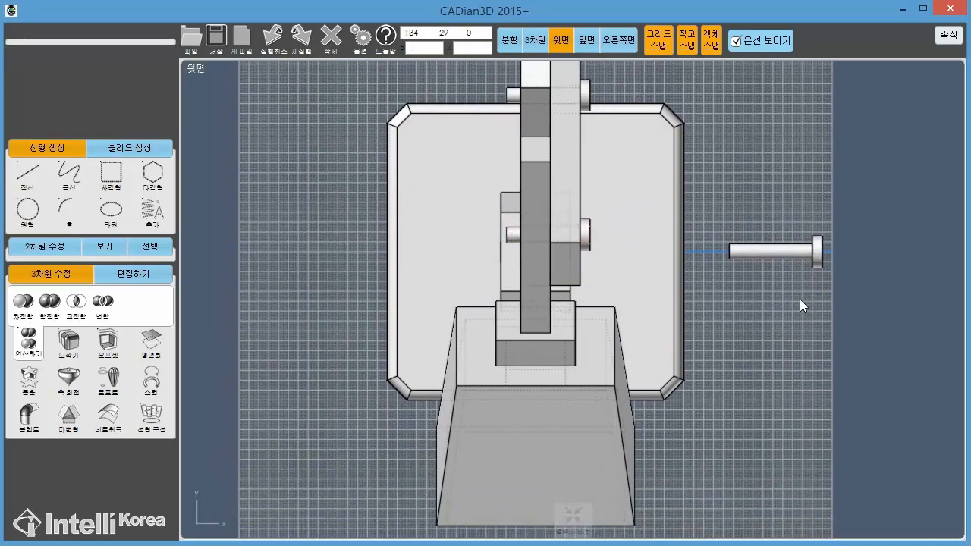
middle_click_drag(831, 375, 831, 332)
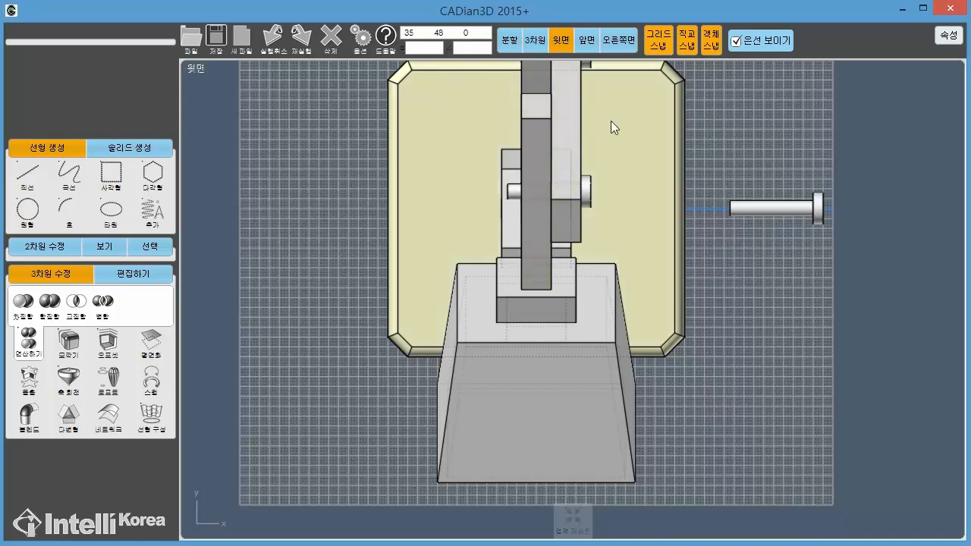
left_click_drag(833, 251, 723, 166)
middle_click_drag(759, 145, 741, 203)
left_click(808, 166)
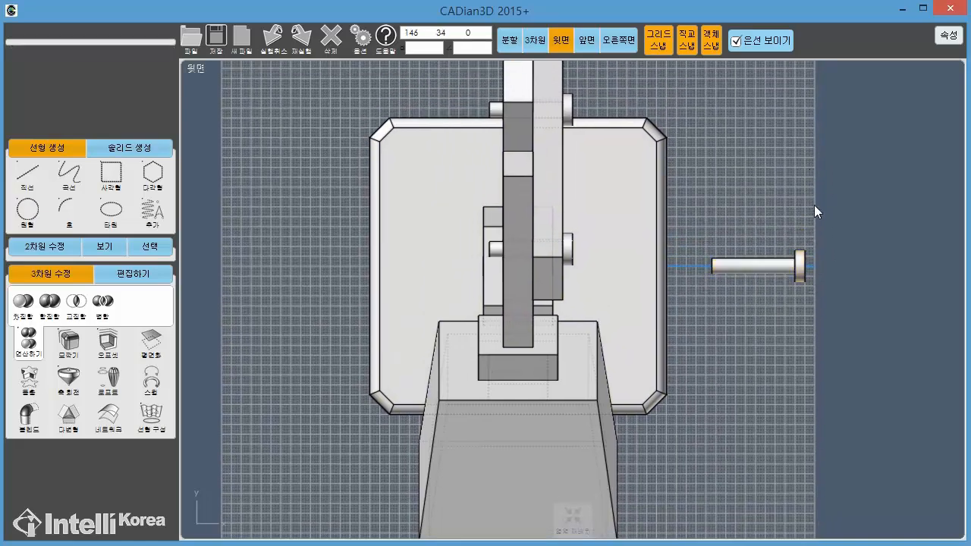
left_click(592, 44)
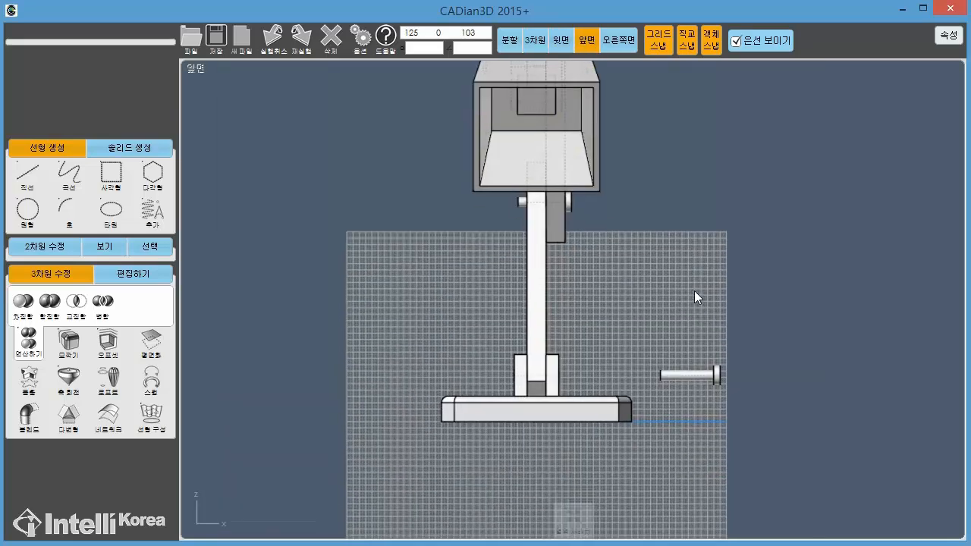
left_click_drag(784, 342, 336, 389)
scroll(713, 375, "up", 3)
scroll(596, 377, "down", 3)
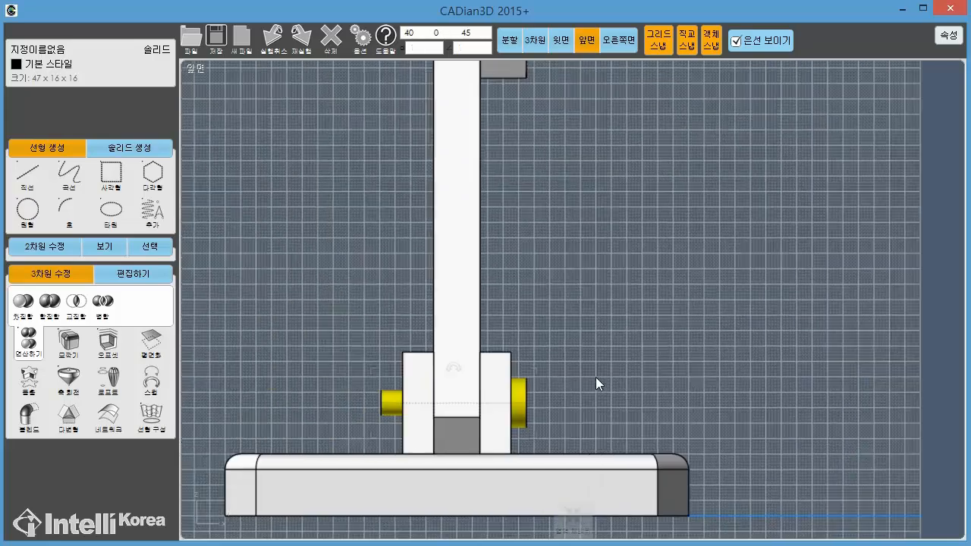
left_click(657, 329)
scroll(694, 330, "down", 3)
mouse_move(695, 331)
middle_mouse_down()
mouse_move(688, 374)
mouse_move(696, 355)
middle_mouse_up()
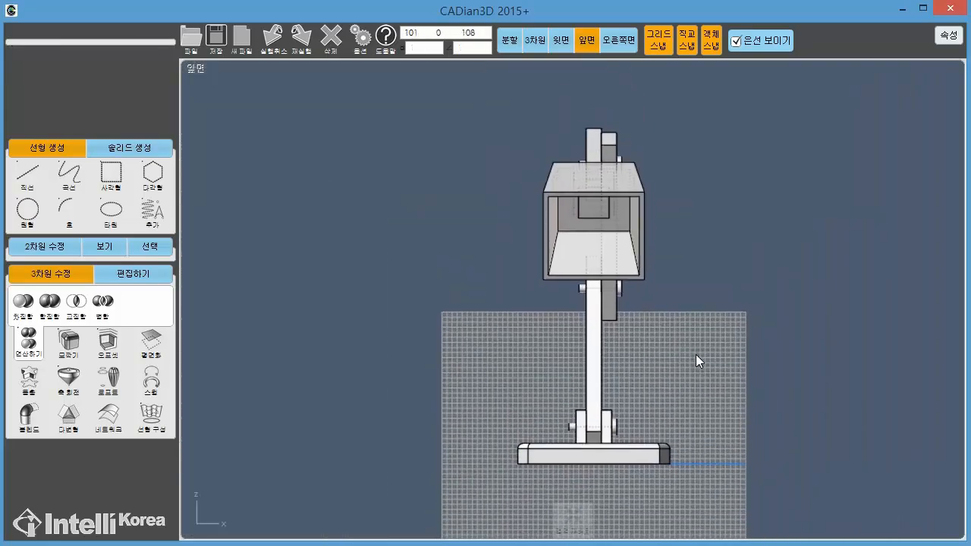
- Show the whole lamp in split views and add a radius-8, height-5 solid cylinder outward along -X from the upper pin's free end
left_click(510, 39)
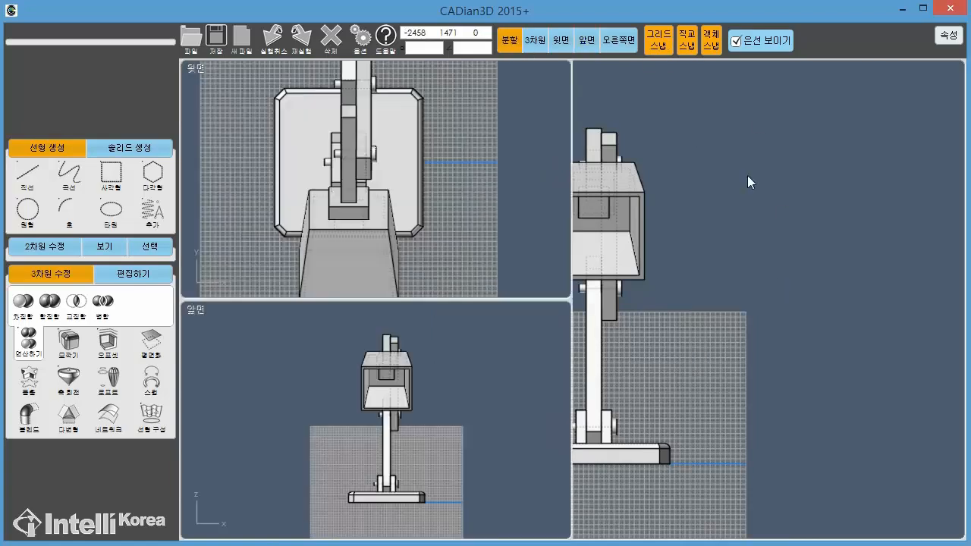
left_click(769, 278)
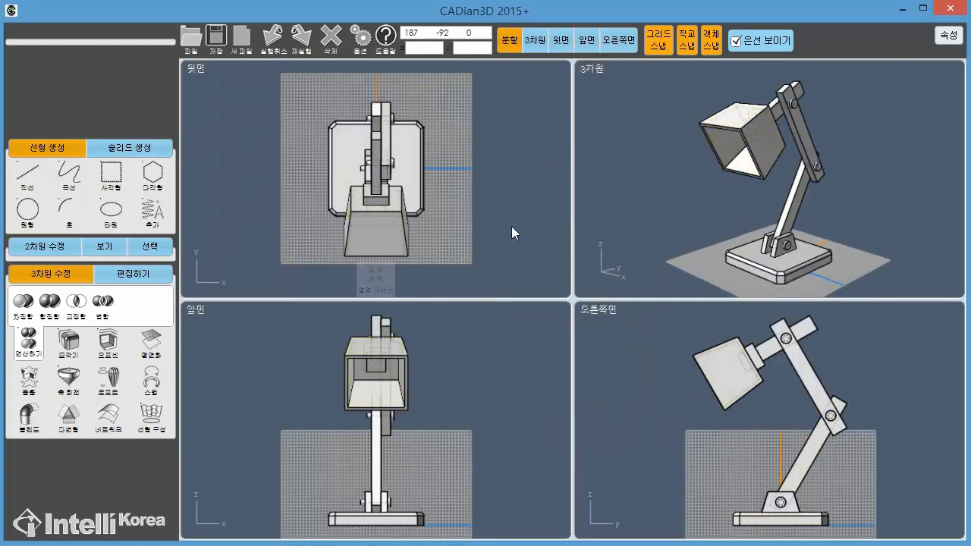
left_click(132, 150)
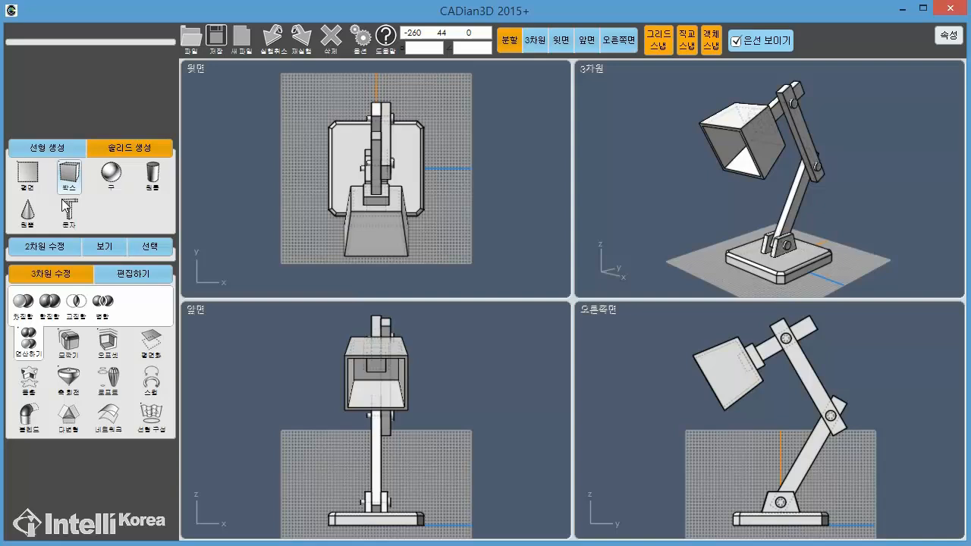
left_click(152, 178)
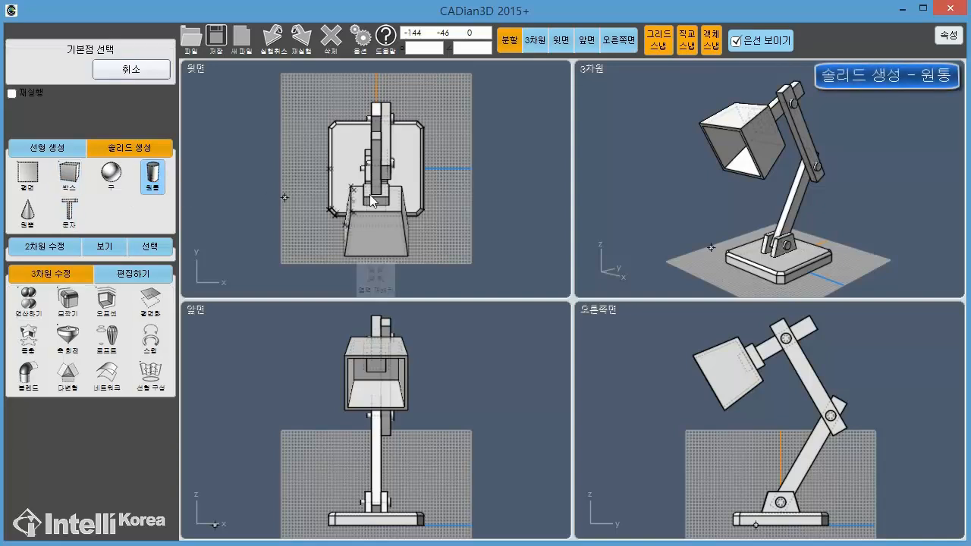
scroll(793, 139, "up", 6)
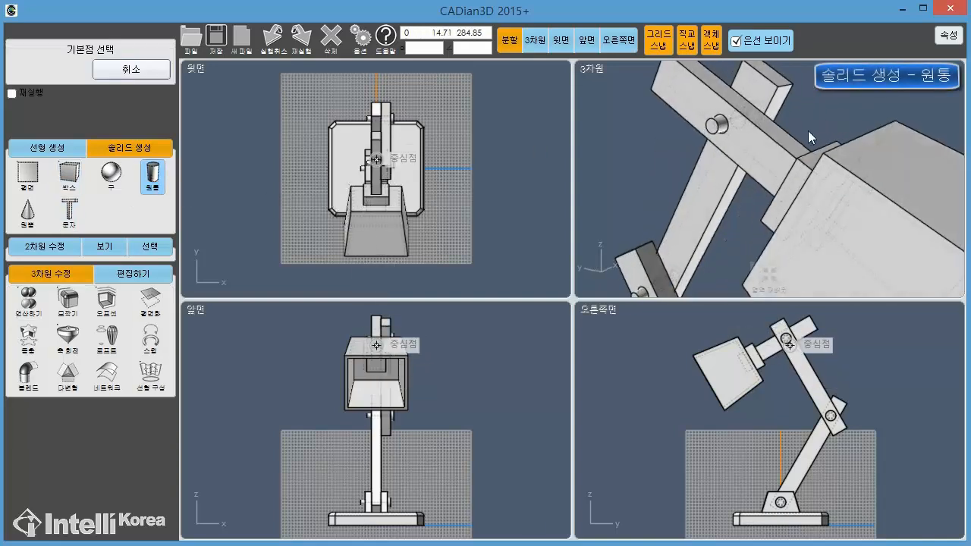
scroll(751, 130, "up", 4)
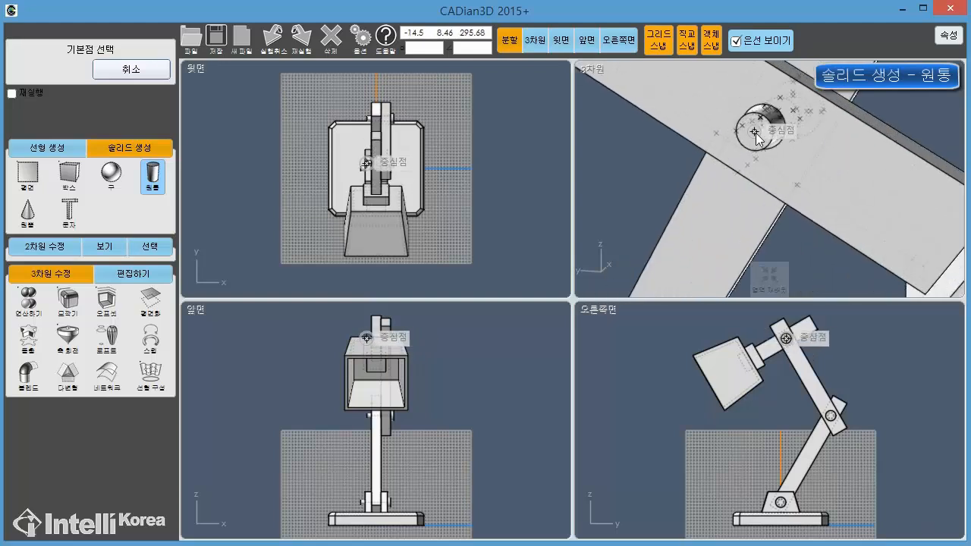
left_click(755, 133)
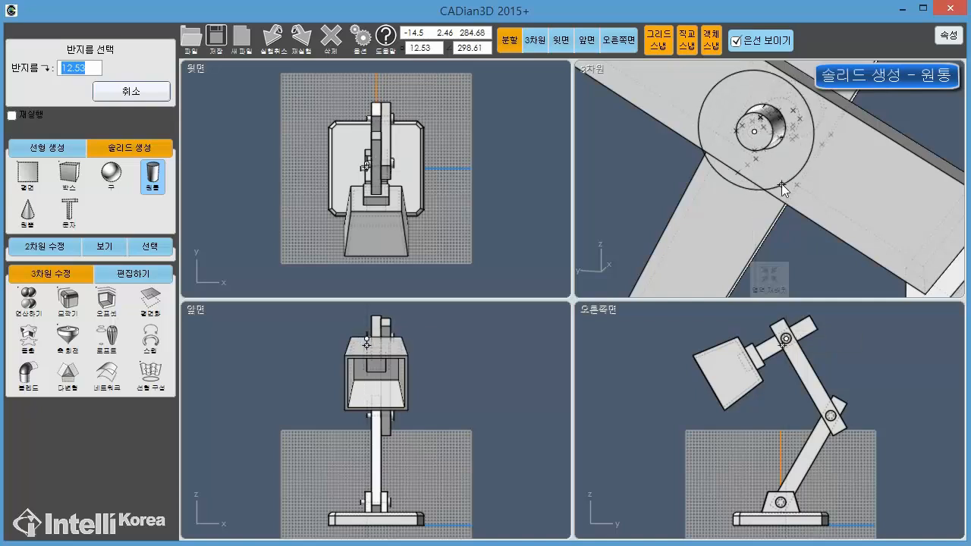
type("8")
key("Return")
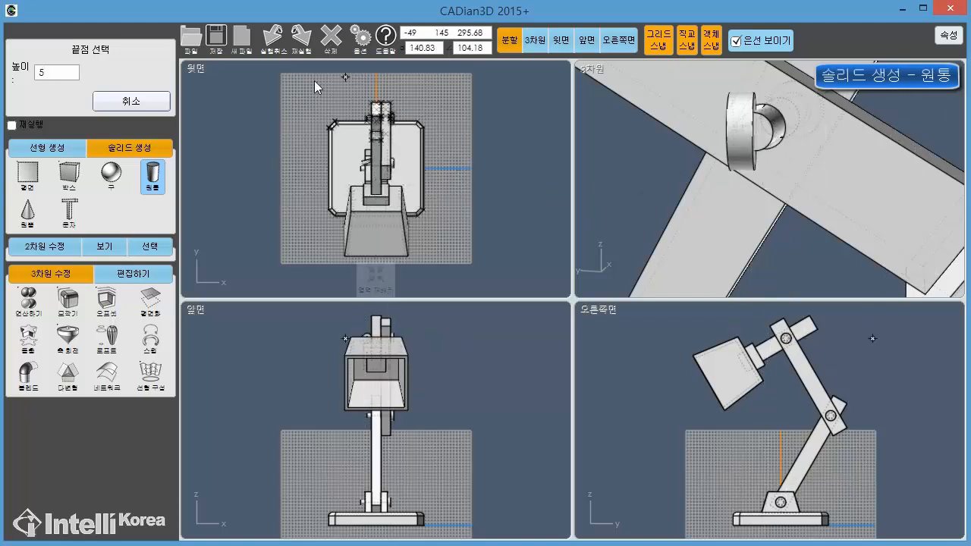
scroll(281, 165, "up", 1)
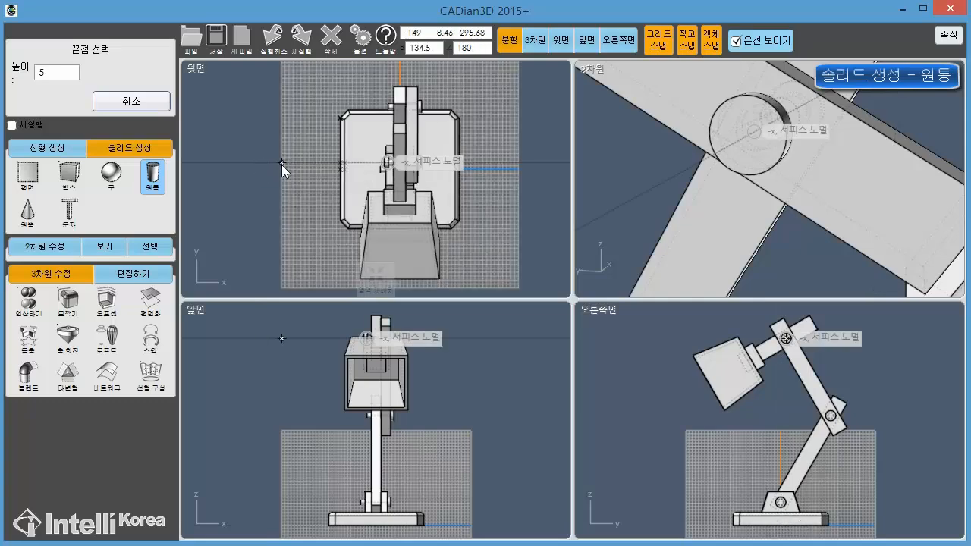
scroll(281, 164, "up", 1)
left_click(293, 166)
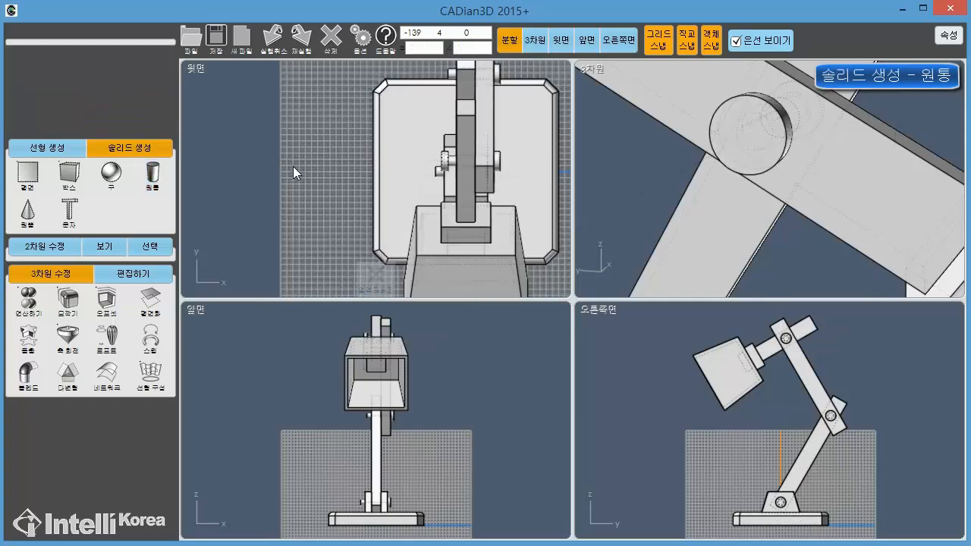
- Add a radius-8, height-5 solid cylinder centred on the middle pin's free end, extending outward along -X
right_click_drag(825, 145, 731, 153)
scroll(710, 155, "down", 2)
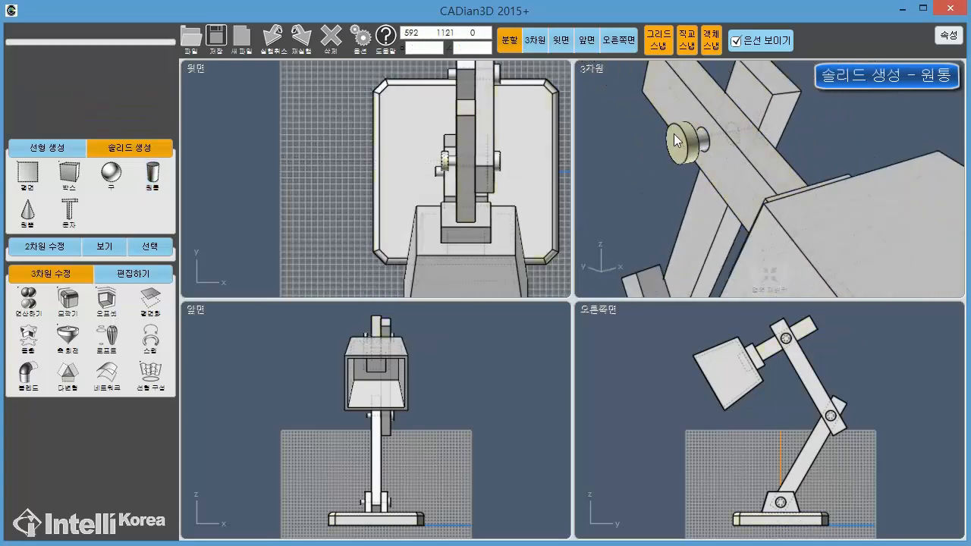
right_click_drag(668, 171, 694, 200)
scroll(761, 148, "up", 5)
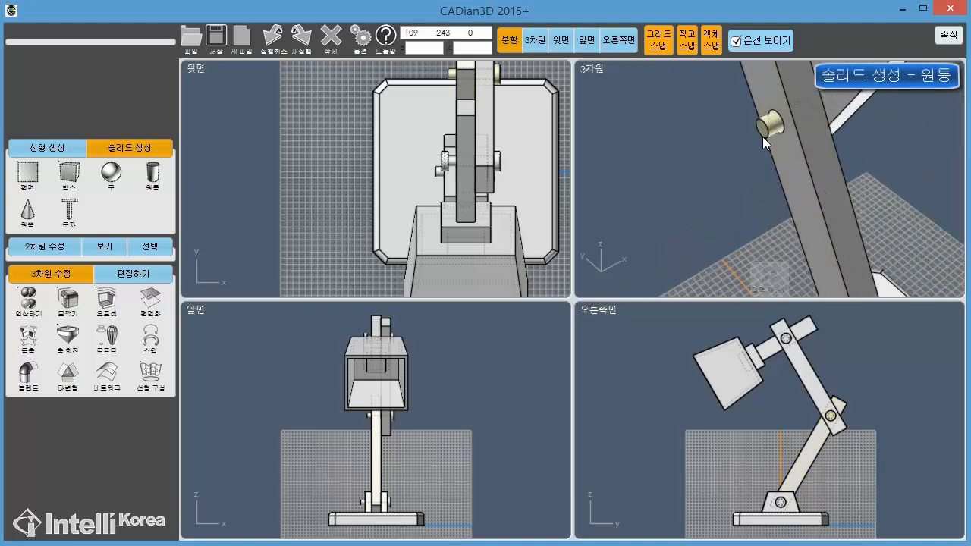
key("Return")
left_click(761, 122)
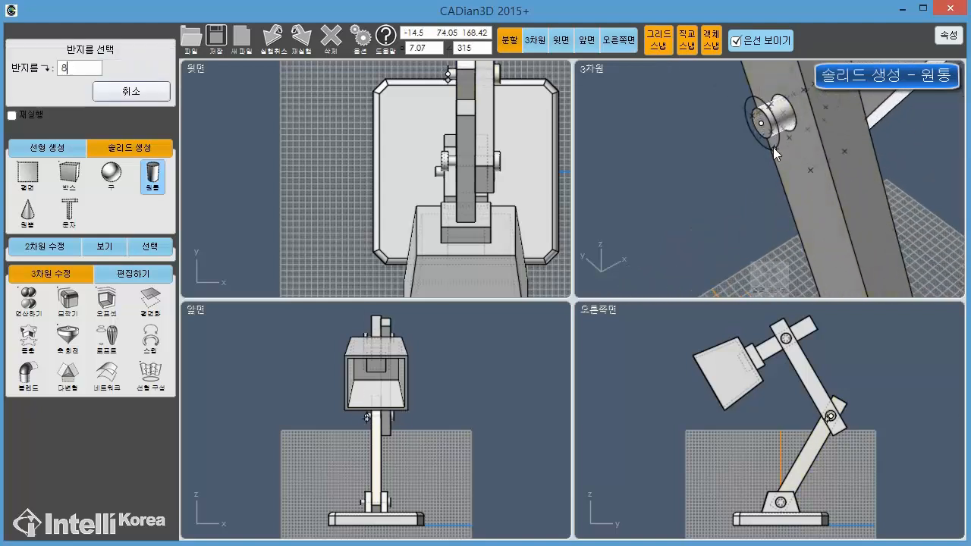
type("8")
key("Return")
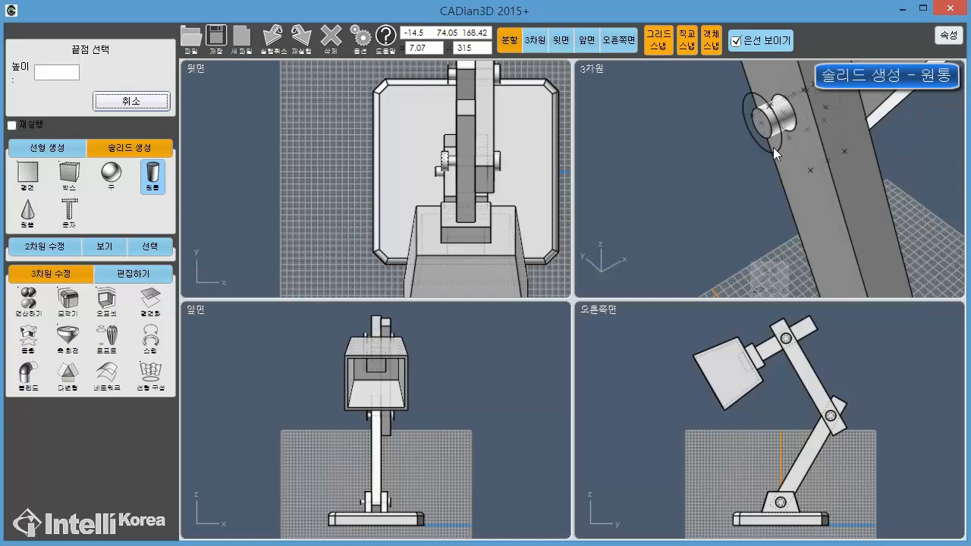
type("5")
key("Return")
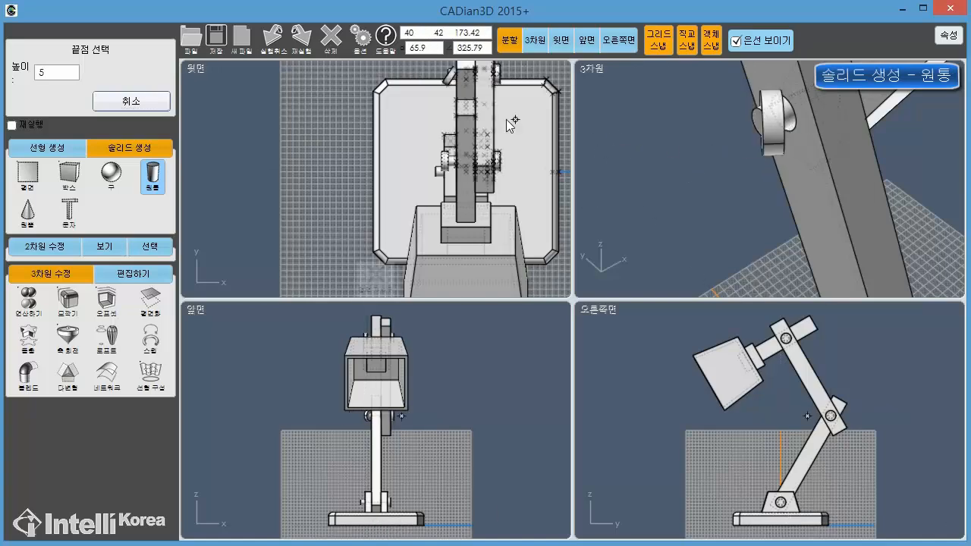
scroll(409, 162, "up", 5)
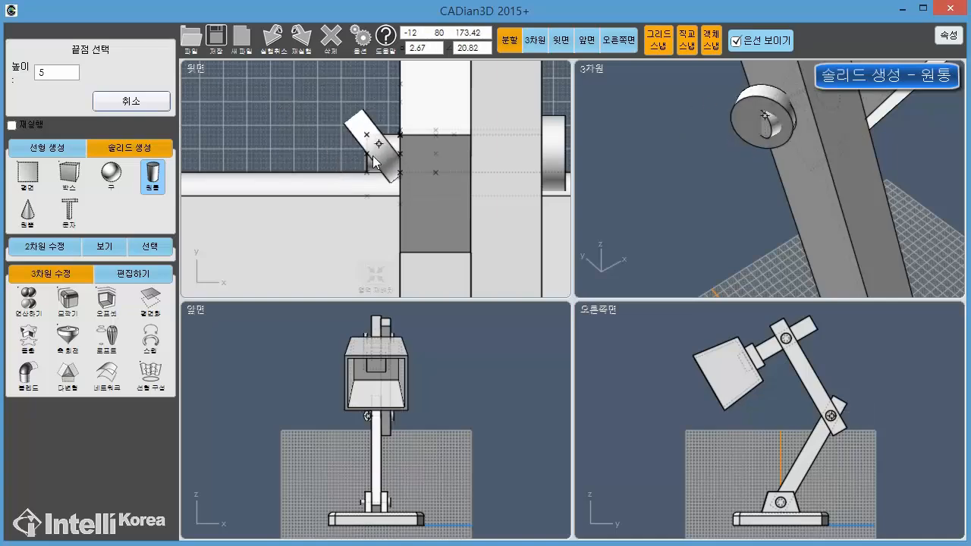
left_click(306, 152)
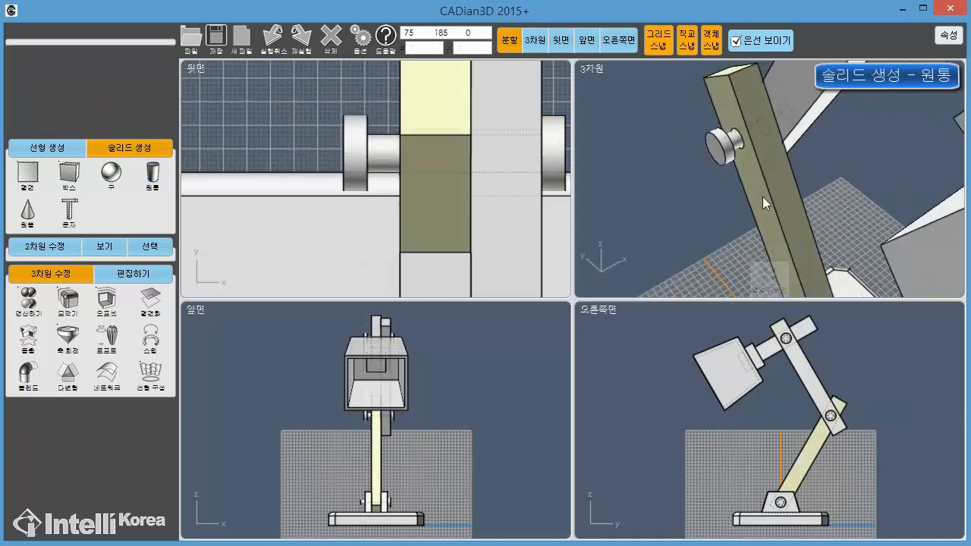
- Add a radius-8, height-5 solid cylinder centred on the base pin's free end, extending outward along -X
scroll(757, 138, "down", 5)
scroll(747, 191, "up", 5)
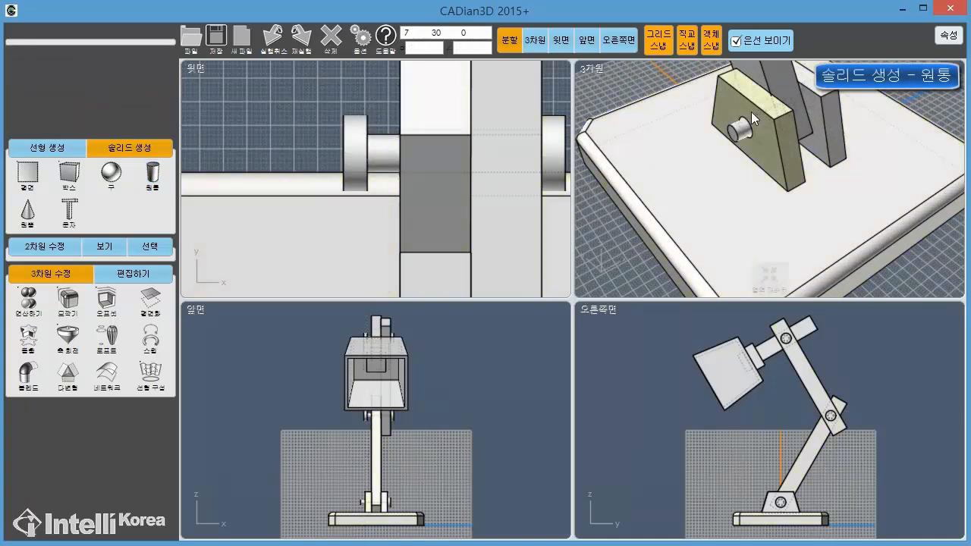
scroll(766, 168, "up", 5)
key("Return")
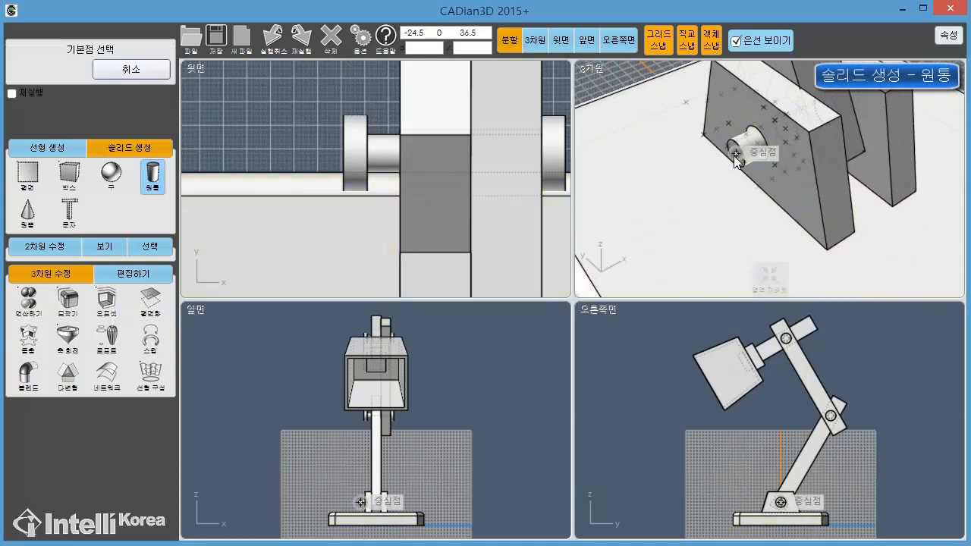
left_click(735, 155)
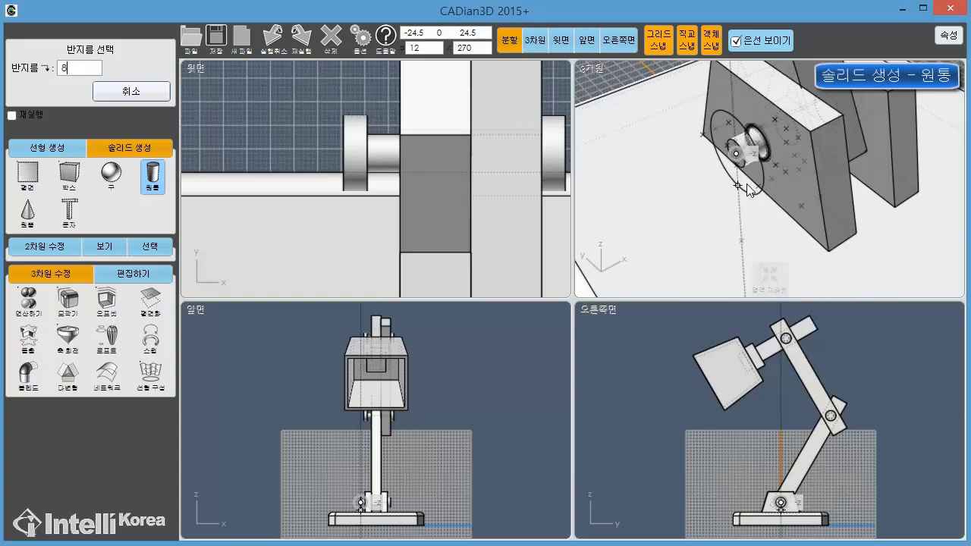
key("Return")
type("5")
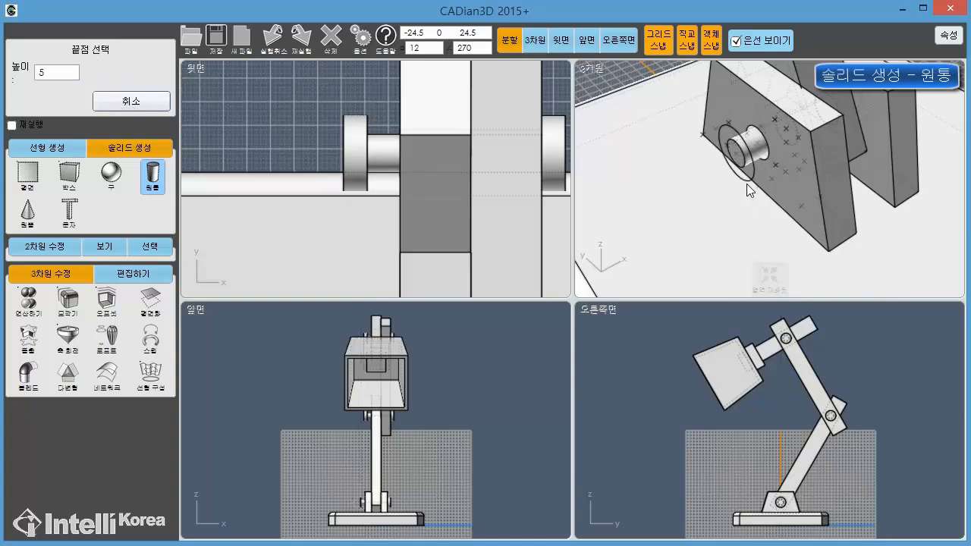
middle_click_drag(361, 464, 362, 387)
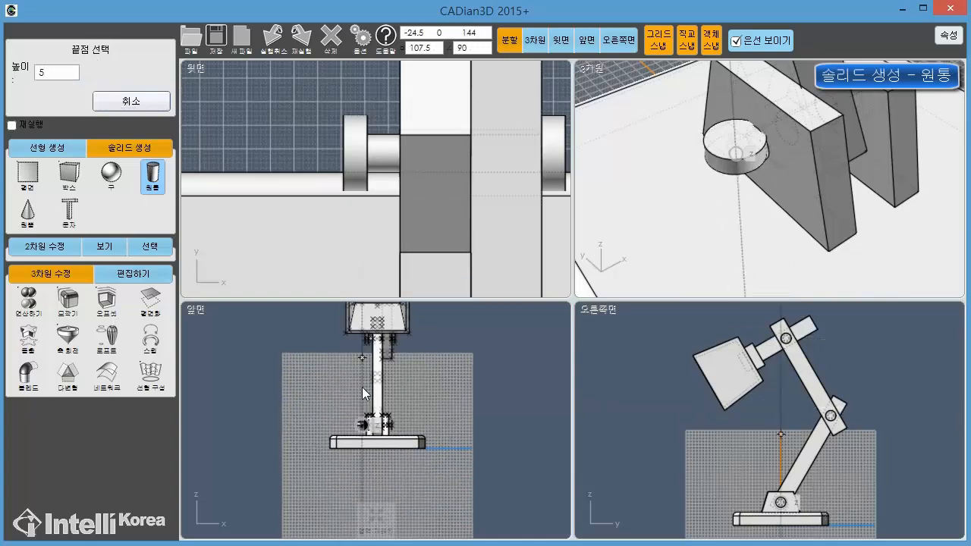
scroll(362, 387, "up", 5)
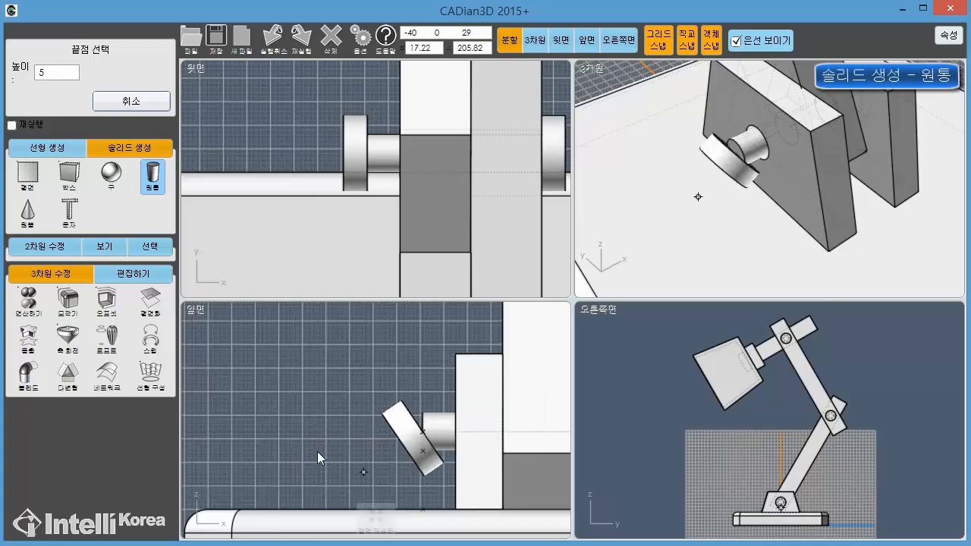
left_click(307, 428)
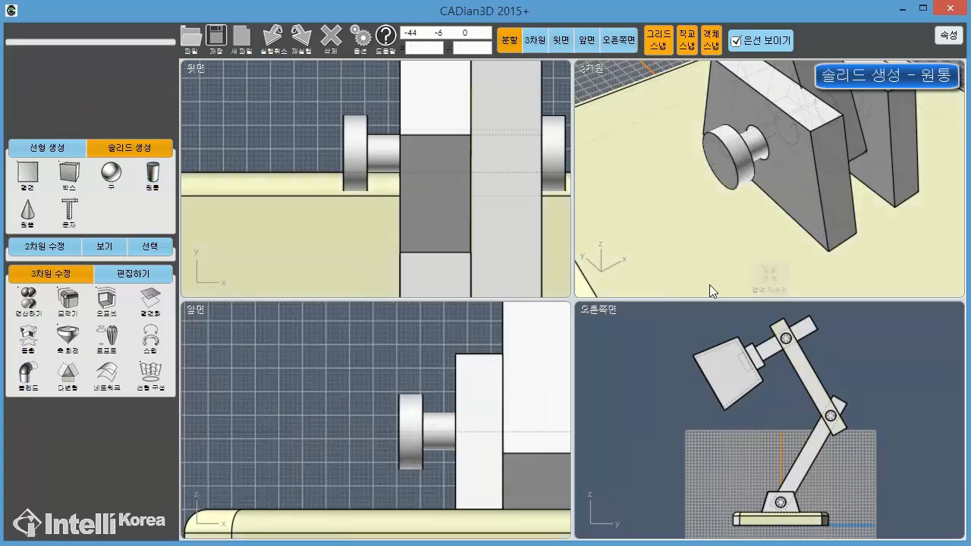
- Select the three solid cylinder heads on the pins' free ends and isolate them by hiding all other lamp parts
left_click(766, 275)
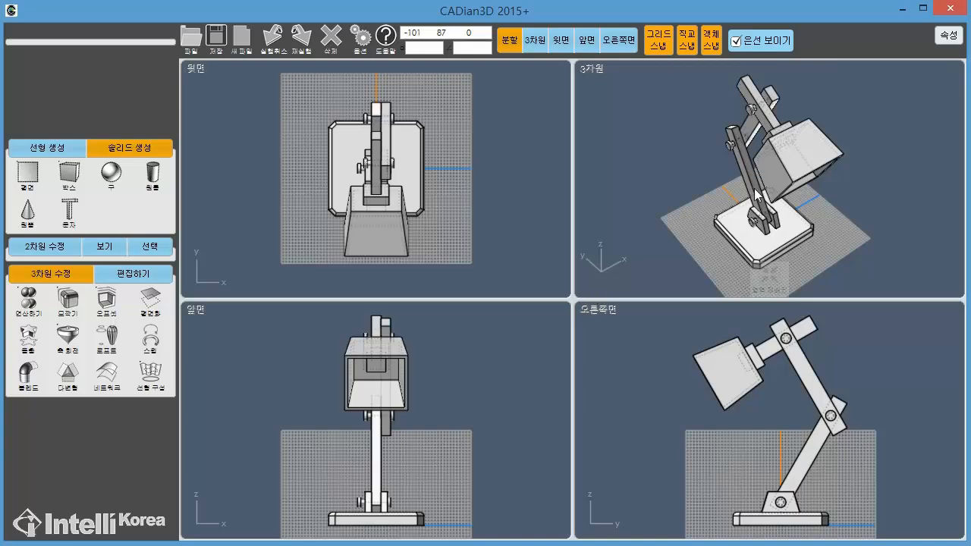
scroll(757, 195, "up", 5)
left_click(715, 238)
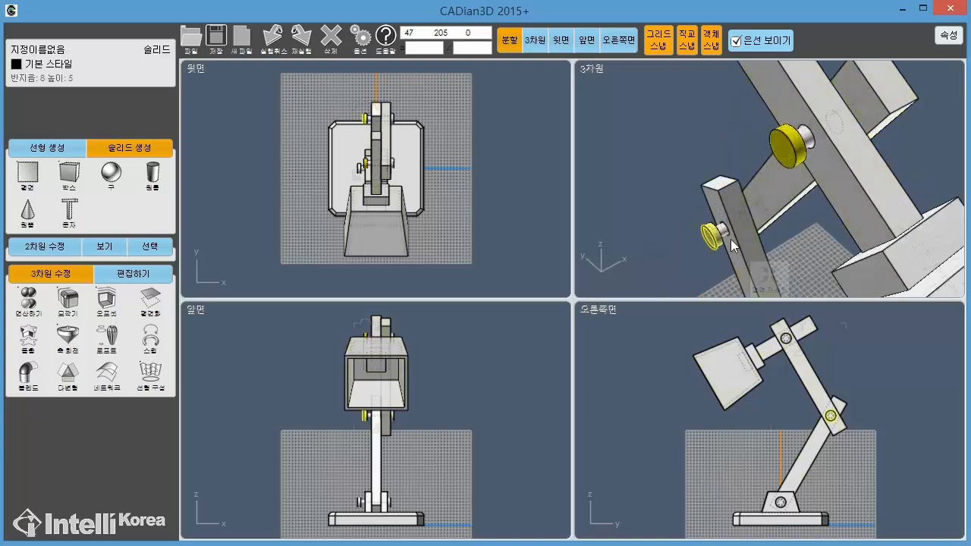
scroll(730, 239, "down", 5)
scroll(717, 265, "up", 4)
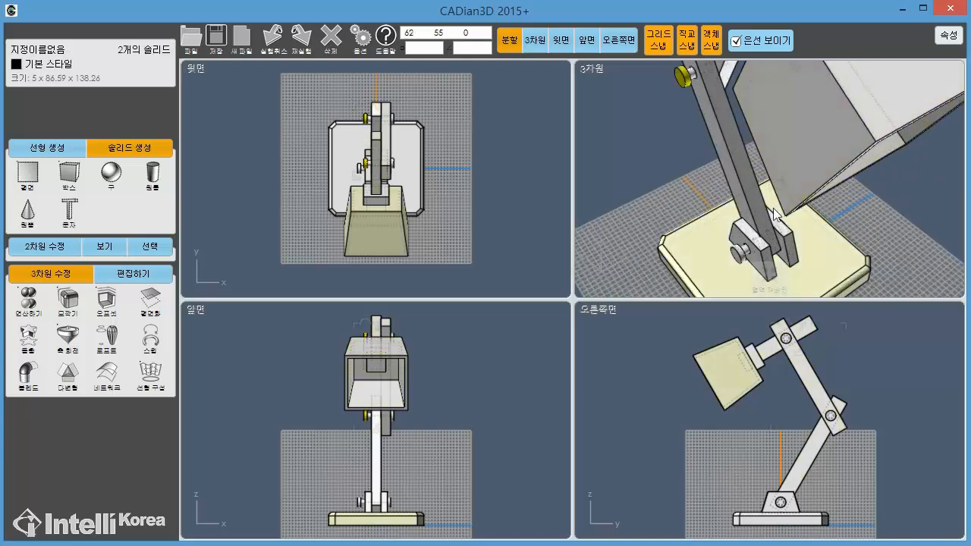
left_click(734, 256)
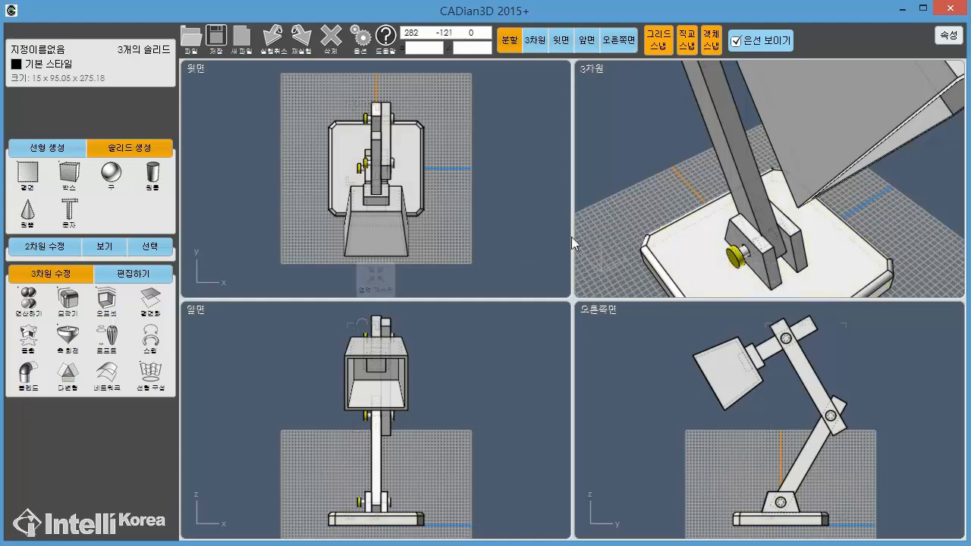
left_click(60, 249)
left_click(29, 350)
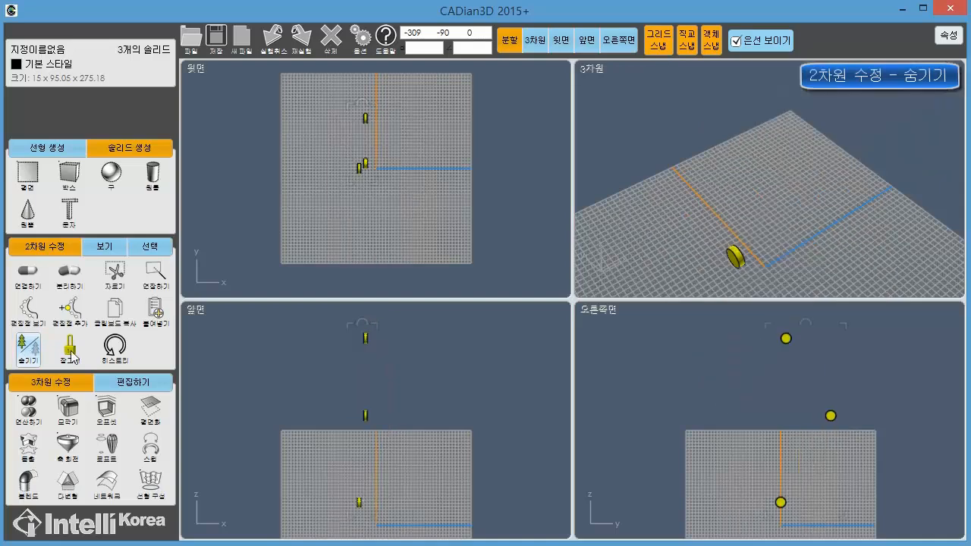
- Clear the selection and start a Shell on the three isolated cylinder heads
scroll(758, 232, "down", 5)
middle_click_drag(726, 186, 792, 204)
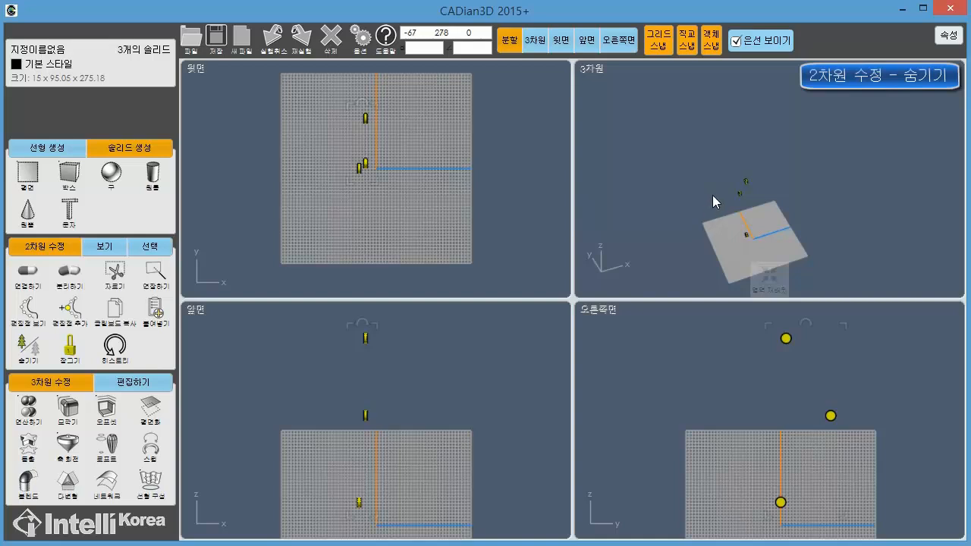
left_click(748, 178)
left_click(800, 172)
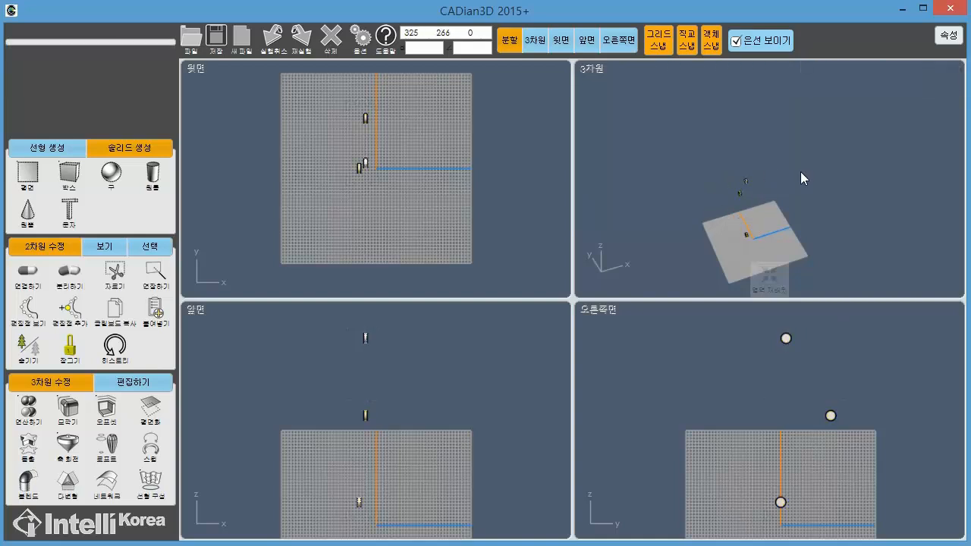
middle_click_drag(793, 182, 819, 162)
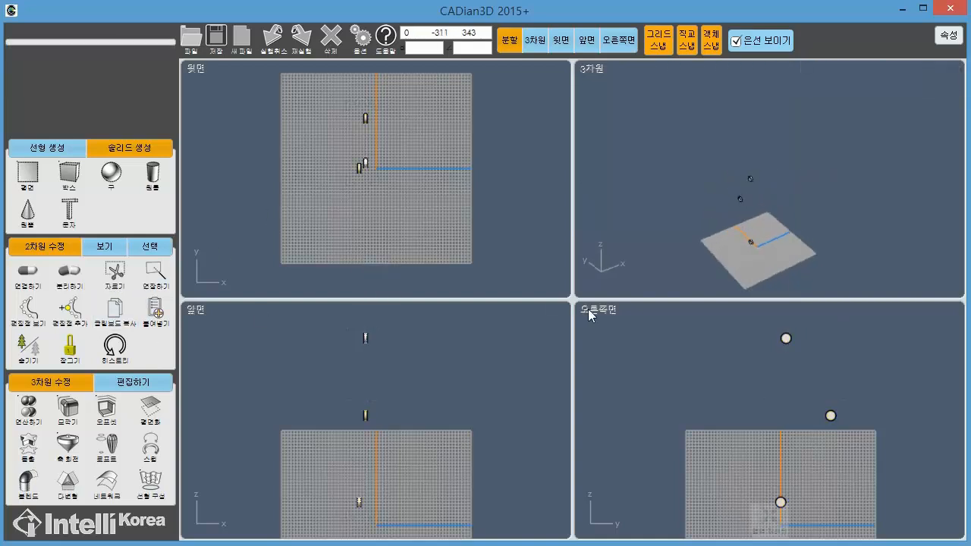
left_click(105, 413)
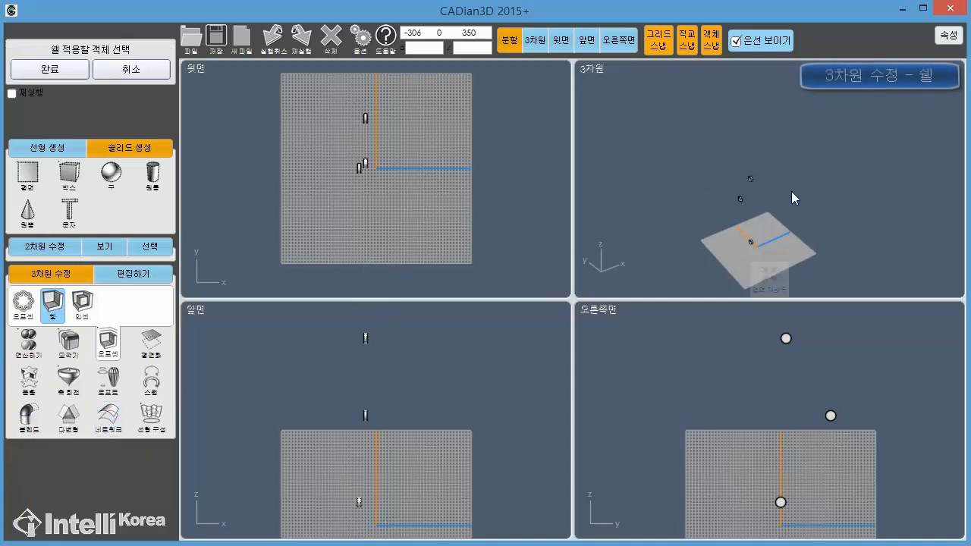
scroll(726, 163, "up", 3)
middle_click_drag(759, 188, 810, 90)
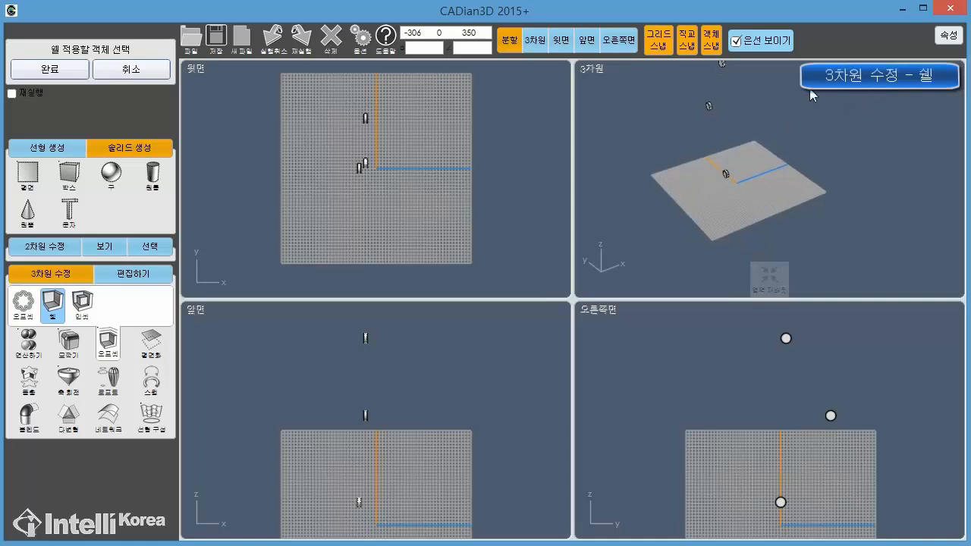
left_click_drag(785, 149, 786, 145)
middle_click_drag(786, 144, 787, 173)
left_click_drag(764, 125, 624, 269)
left_click_drag(766, 97, 696, 177)
scroll(713, 122, "up", 1)
scroll(713, 137, "up", 5)
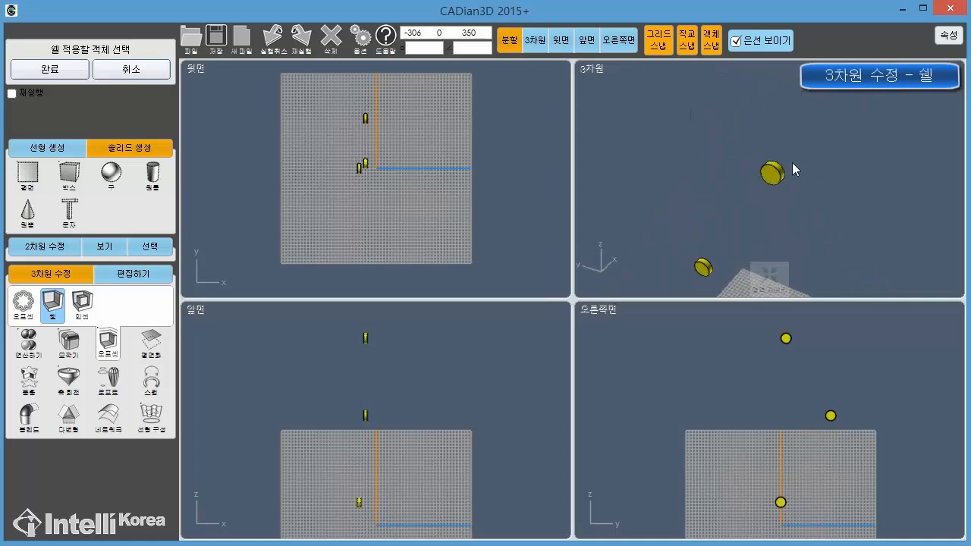
- Pick both circular end faces of the upper head as open faces for the shell
left_click(755, 178)
scroll(819, 184, "down", 4)
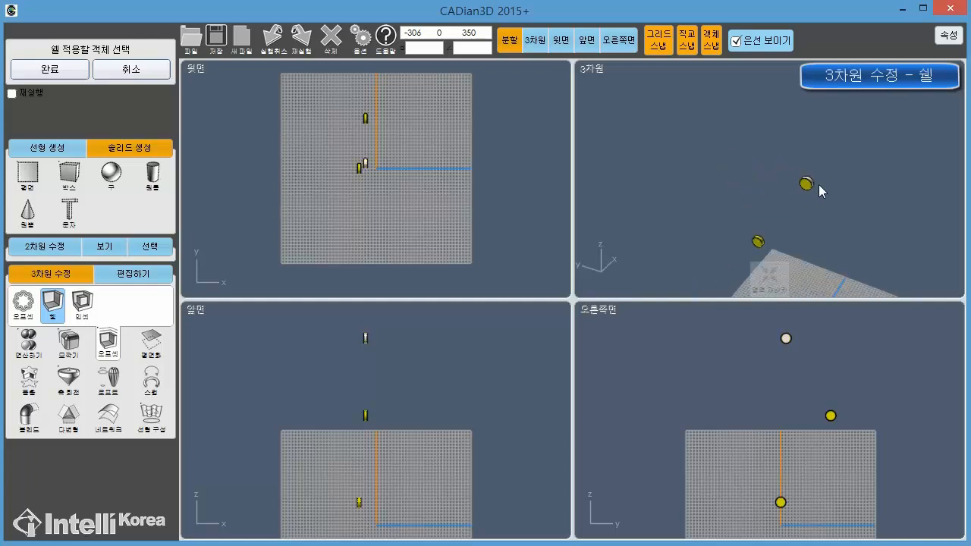
right_click_drag(743, 197, 695, 163)
scroll(695, 163, "up", 3)
left_click(730, 162)
scroll(742, 192, "down", 3)
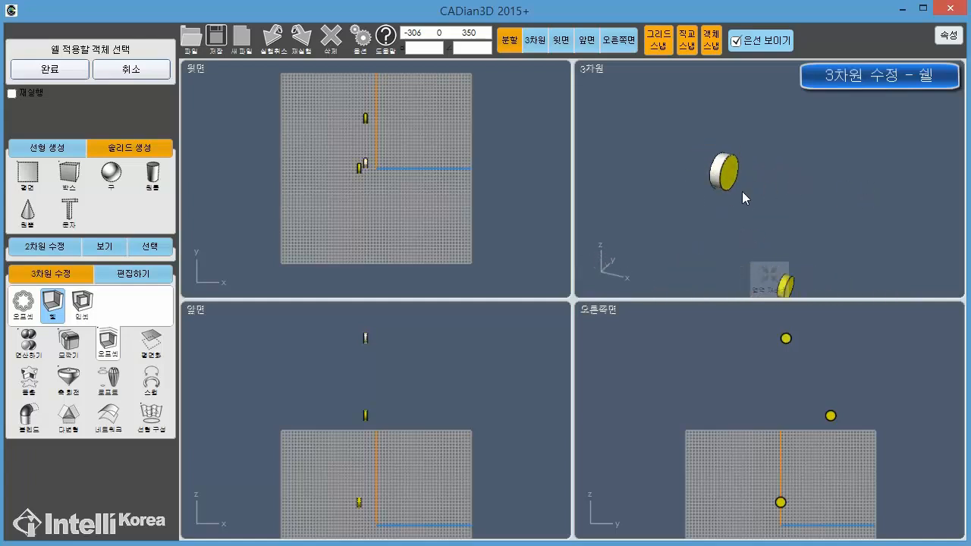
- Pick both circular end faces of the middle head as open faces for the shell
middle_click_drag(785, 208, 712, 120)
scroll(703, 159, "up", 5)
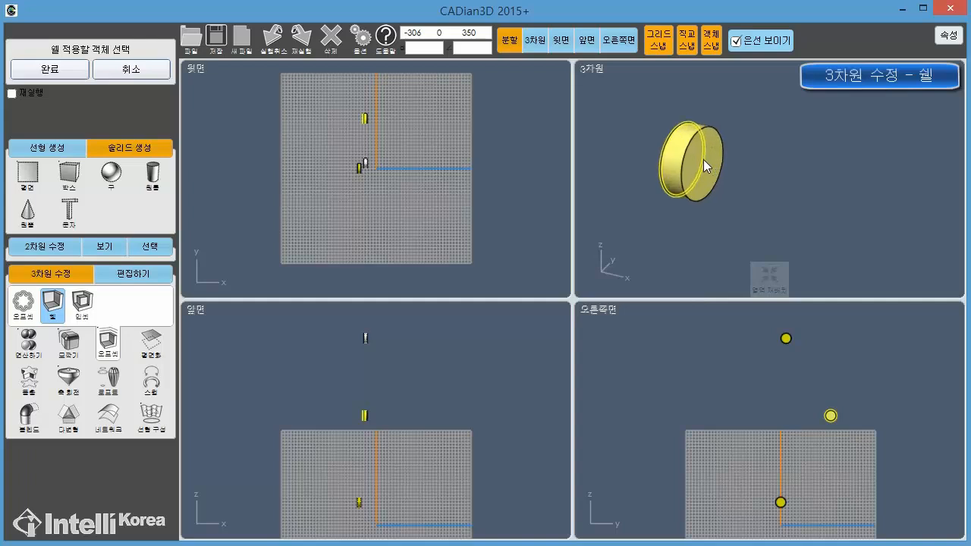
left_click(713, 158)
left_click(713, 157)
scroll(705, 198, "down", 3)
right_click_drag(671, 208, 806, 182)
scroll(683, 220, "down", 4)
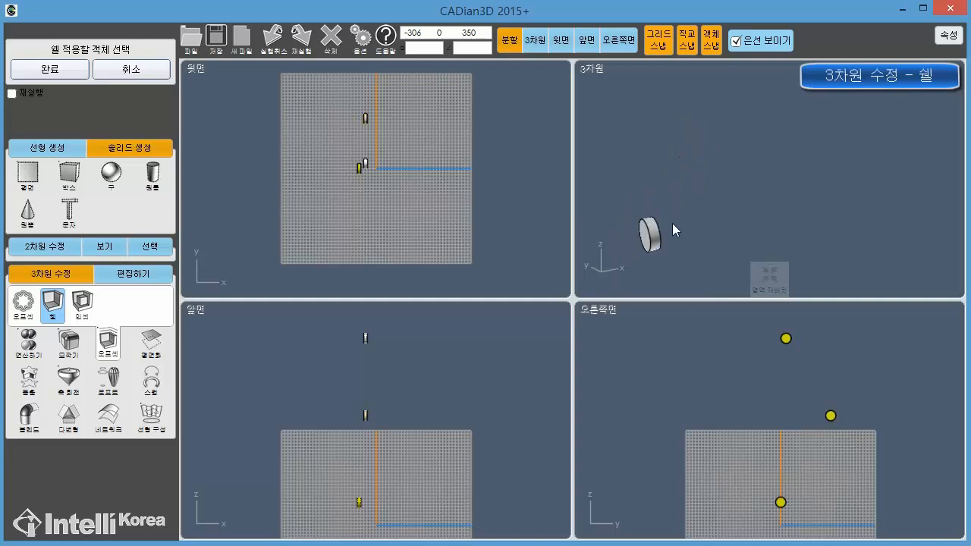
middle_click_drag(672, 223, 811, 176)
scroll(783, 196, "up", 2)
left_click(782, 186)
- Pick both circular end faces of the base head as open faces for the shell
scroll(804, 206, "down", 4)
middle_click_drag(826, 225, 831, 166)
scroll(811, 200, "down", 3)
scroll(832, 173, "up", 4)
scroll(791, 210, "up", 2)
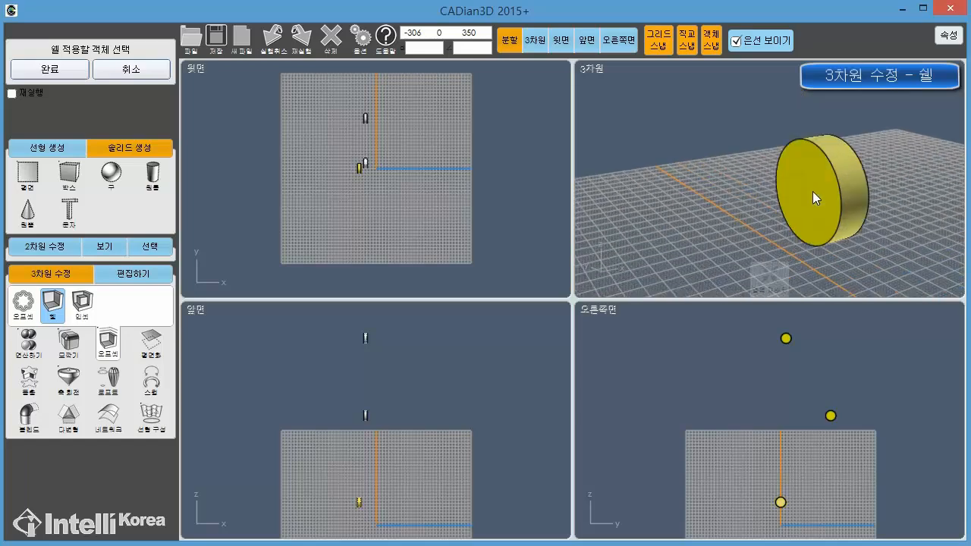
scroll(861, 198, "down", 4)
right_click_drag(852, 219, 733, 221)
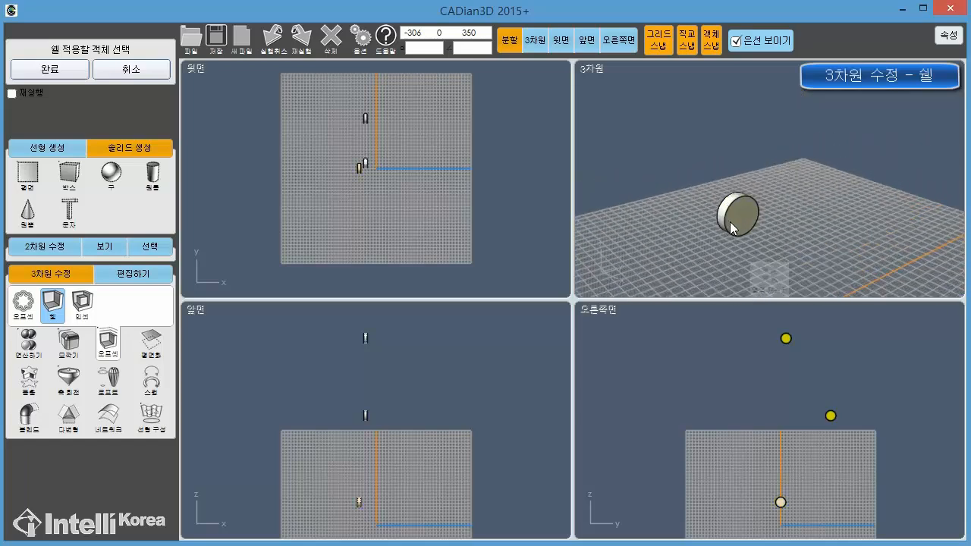
scroll(739, 216, "up", 2)
left_click(744, 213)
- Set the shell thickness to 3 in the normal direction and complete the three hollow ring heads
scroll(724, 192, "down", 6)
middle_click_drag(721, 191, 693, 217)
right_click_drag(693, 218, 787, 166)
left_click(49, 69)
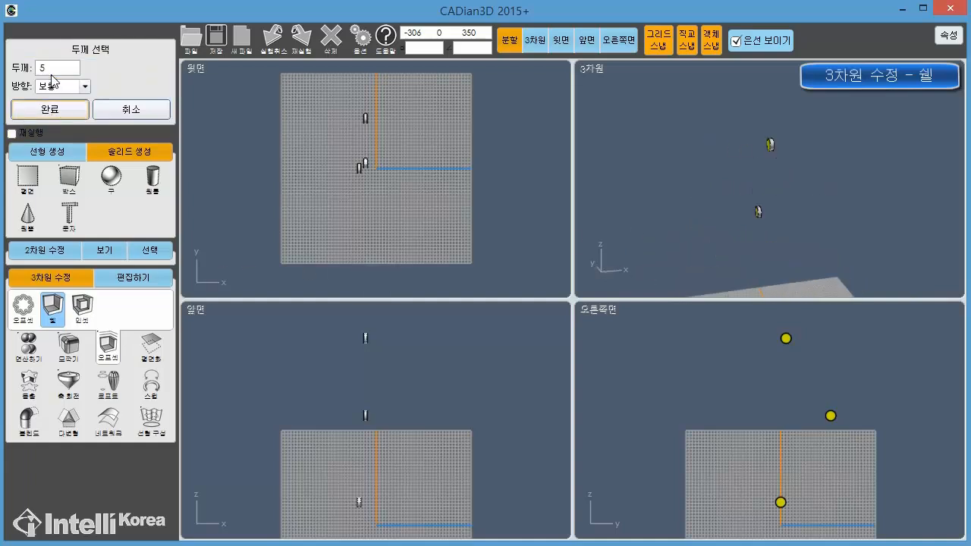
left_click(56, 70)
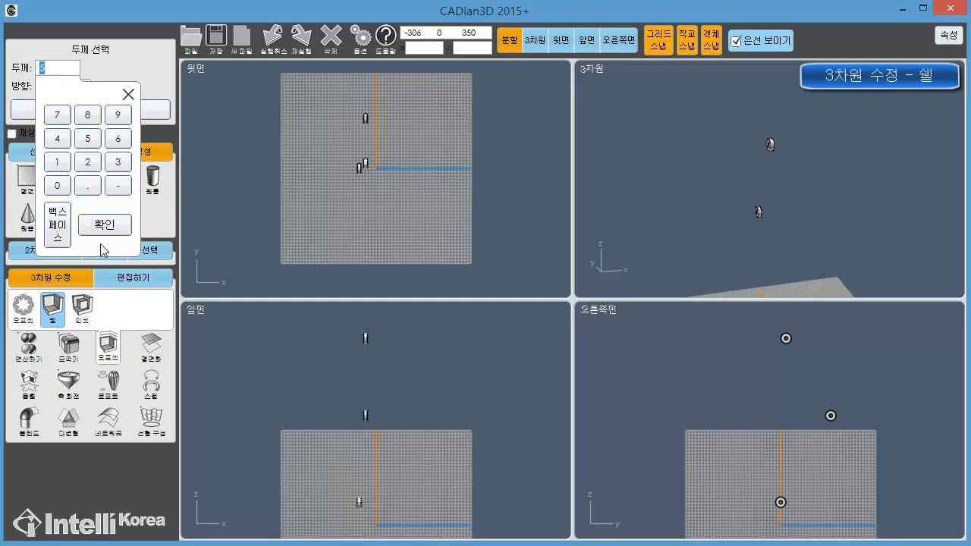
left_click(118, 161)
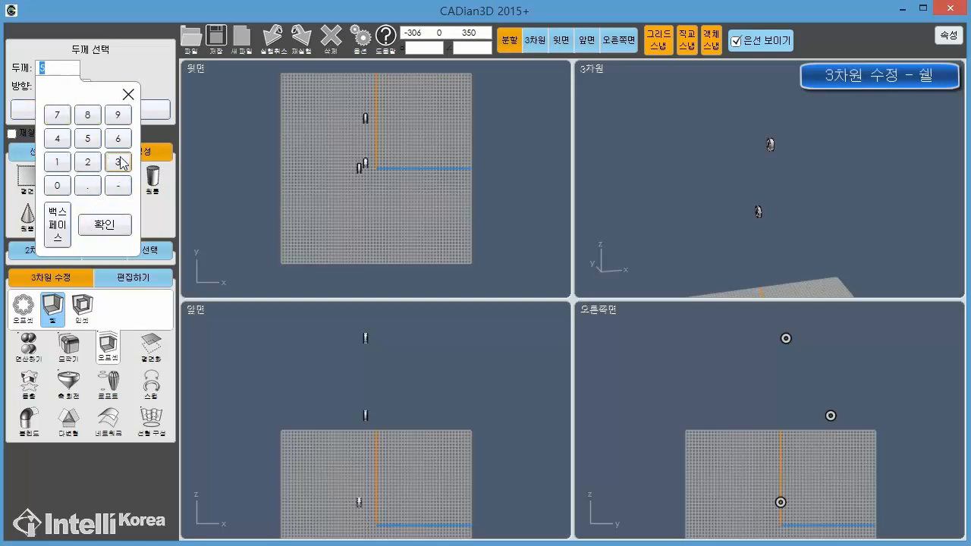
left_click(105, 225)
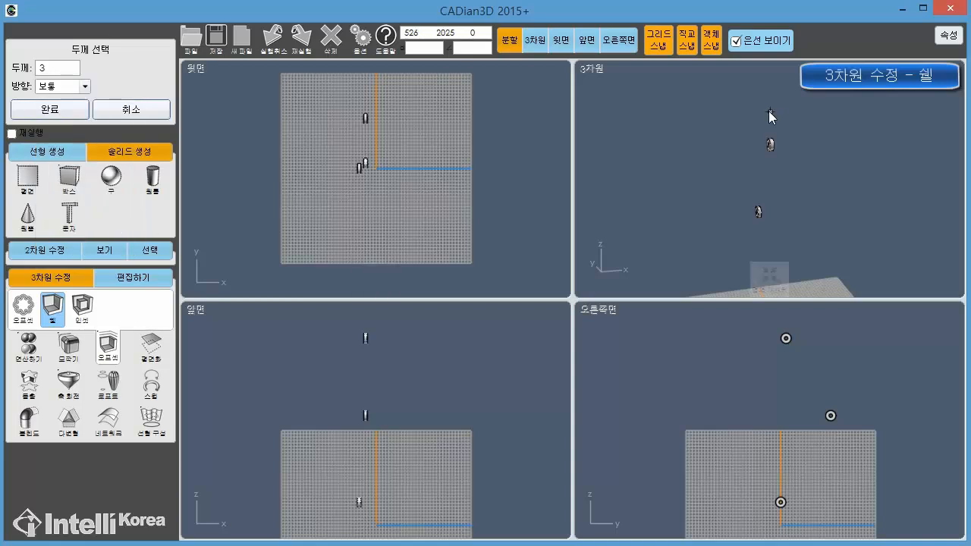
scroll(799, 198, "down", 5)
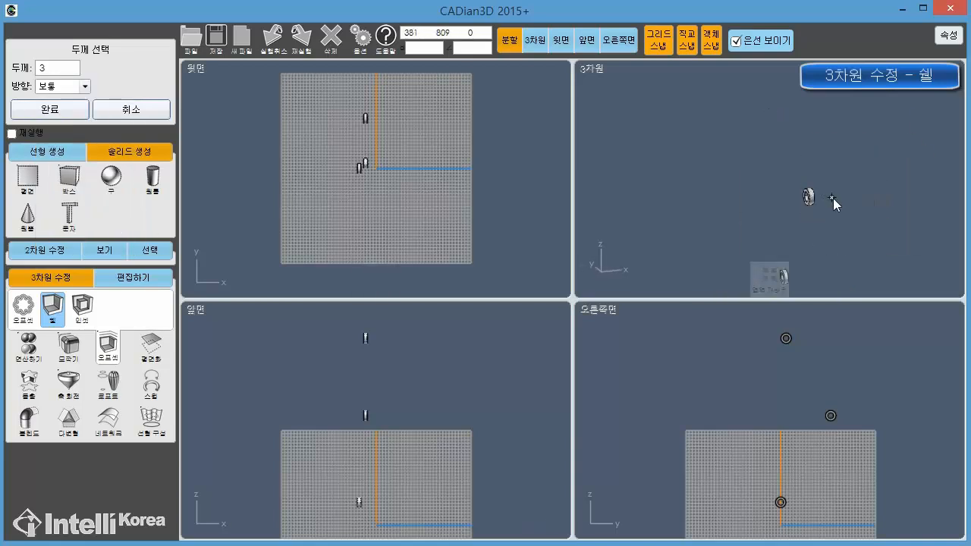
middle_click_drag(833, 200, 806, 195)
scroll(805, 197, "up", 5)
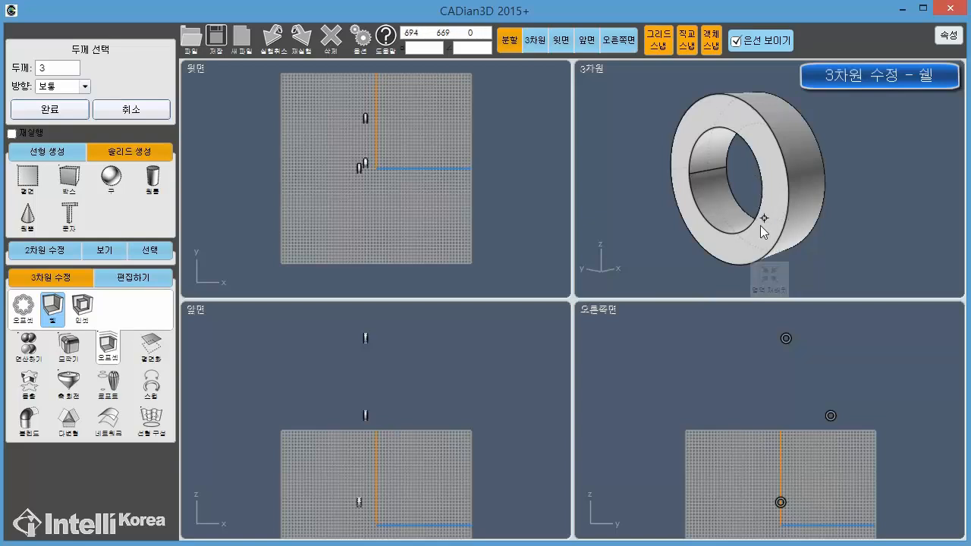
left_click(78, 110)
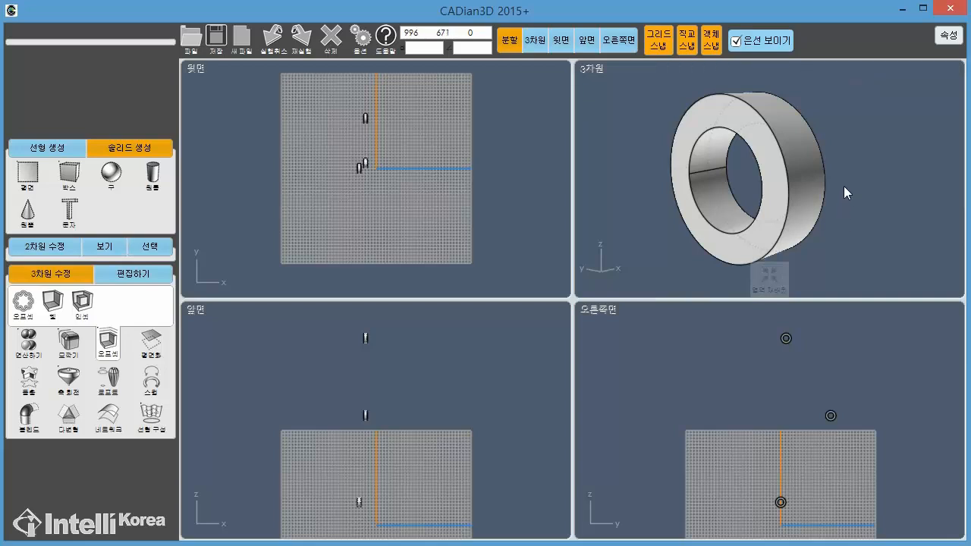
- Unhide the remaining lamp parts, clear the selection and fit the whole lamp in the views
left_click(765, 294)
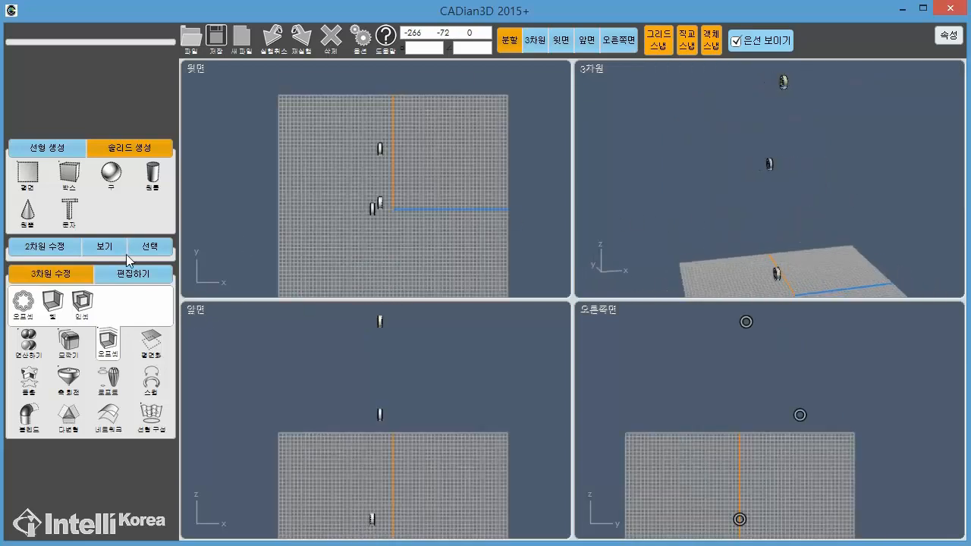
left_click(53, 249)
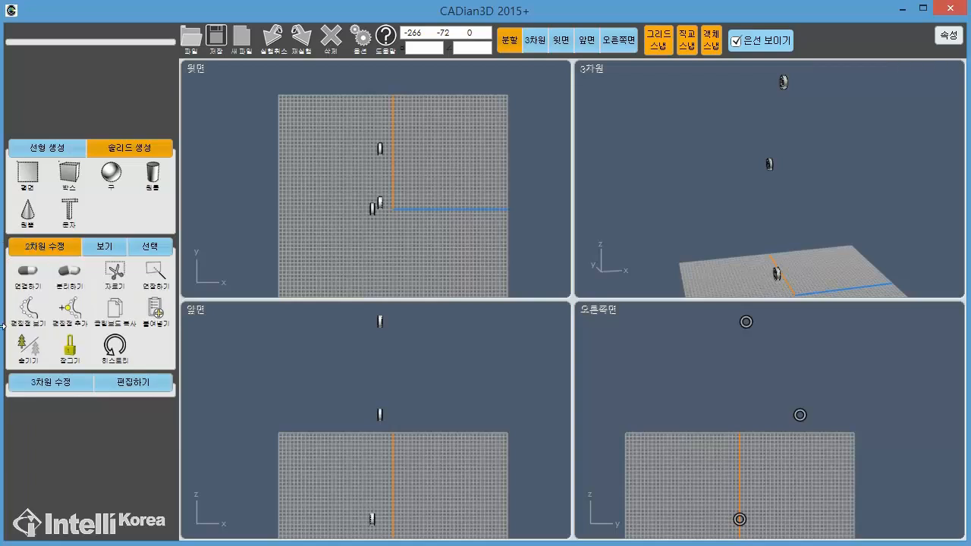
left_click(30, 359)
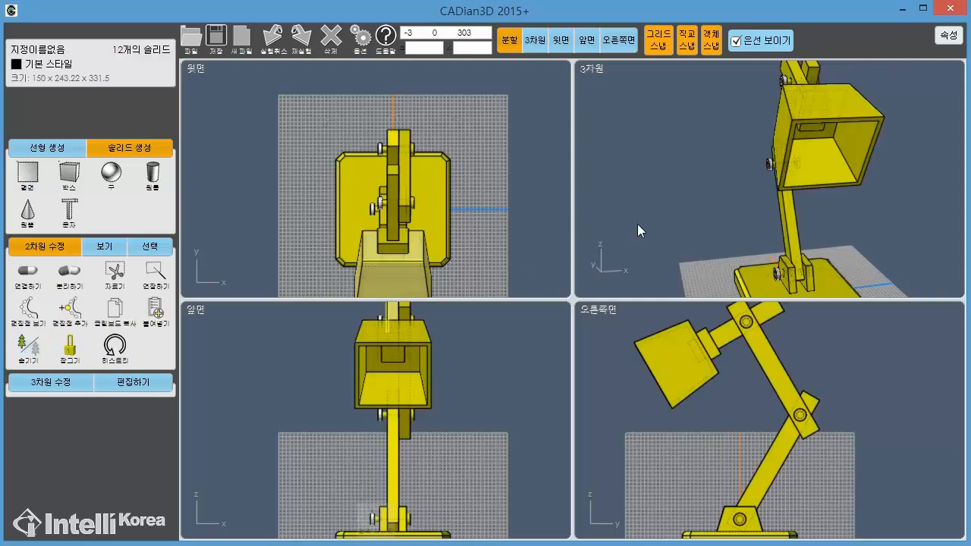
left_click(713, 191)
middle_click_drag(713, 191, 823, 204)
right_click_drag(823, 204, 785, 239)
right_click(766, 287)
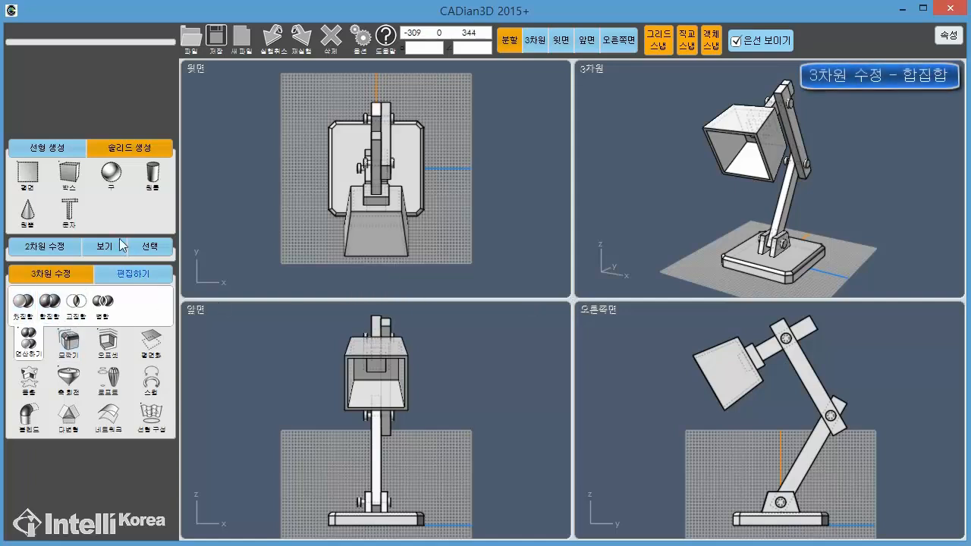
- Union the hollow lampshade with the connector block protruding inside its rear wall
left_click(49, 301)
scroll(551, 147, "up", 2)
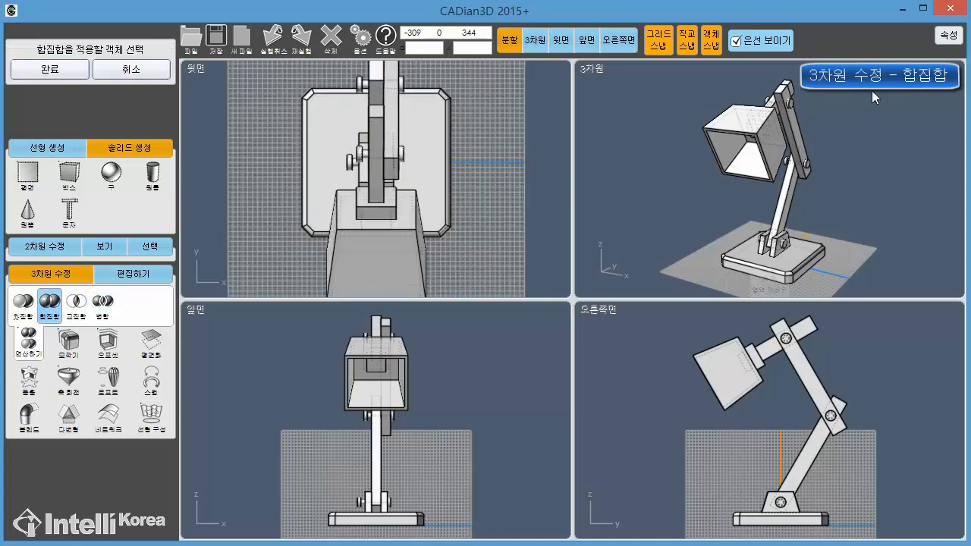
scroll(744, 145, "up", 5)
scroll(739, 155, "up", 2)
left_click(734, 169)
scroll(692, 136, "up", 4)
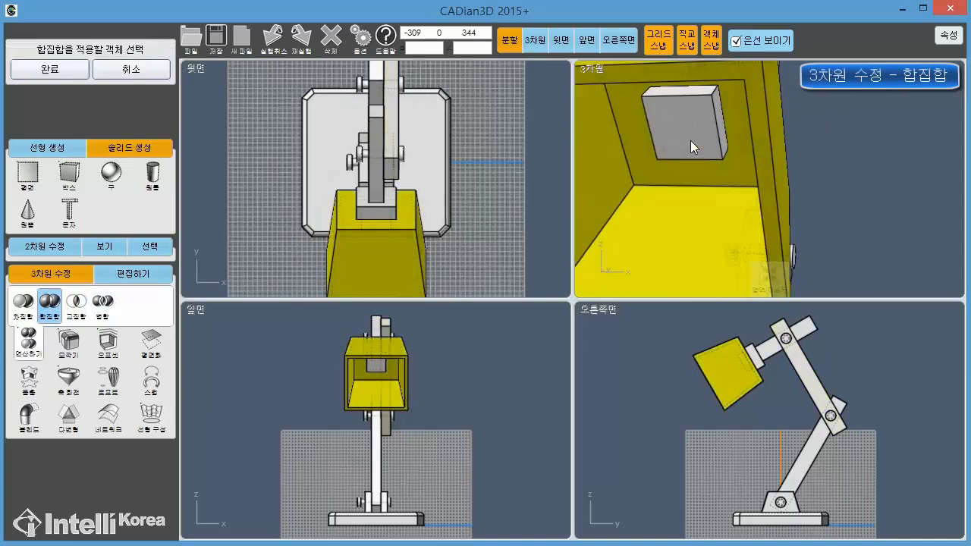
left_click(694, 118)
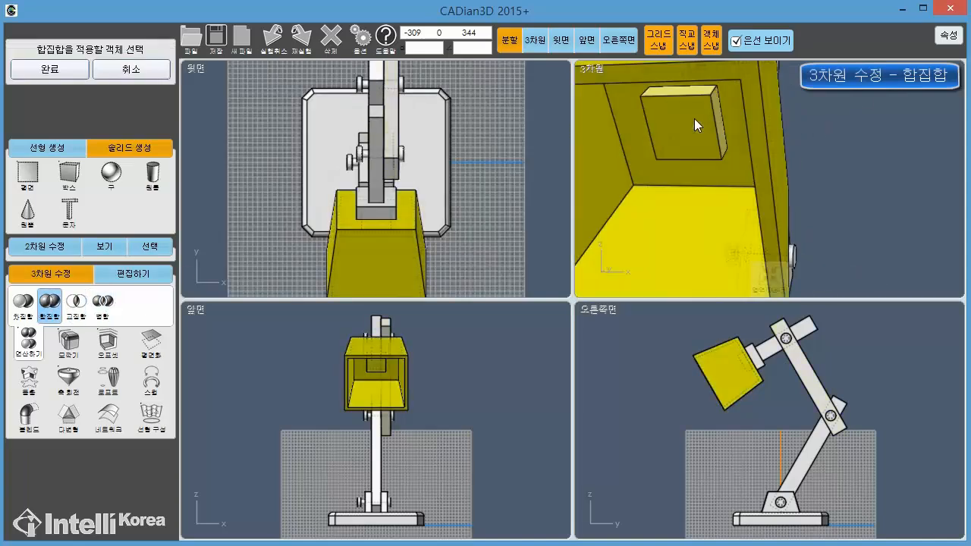
left_click(48, 69)
- Union the short upper arm with the connector block behind the lampshade
scroll(688, 144, "down", 6)
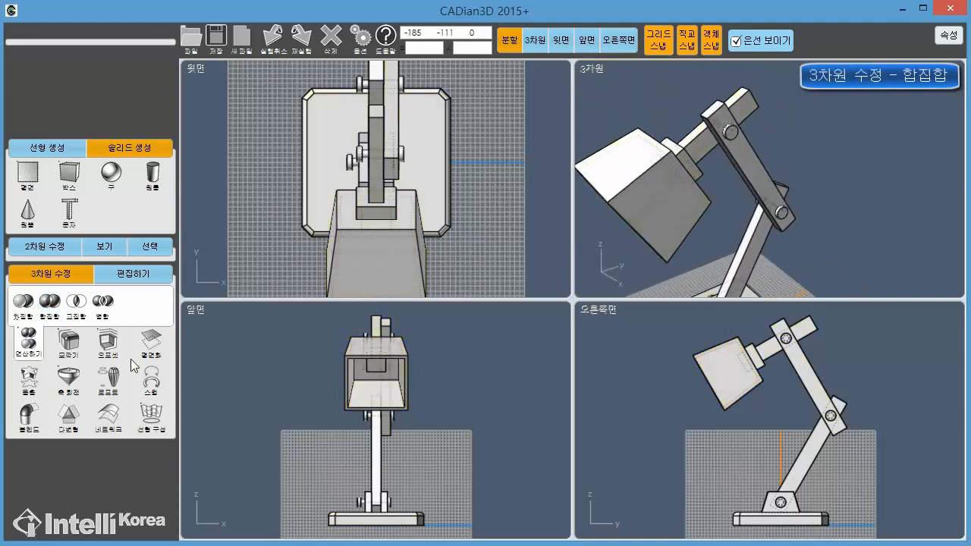
left_click(49, 302)
left_click(707, 147)
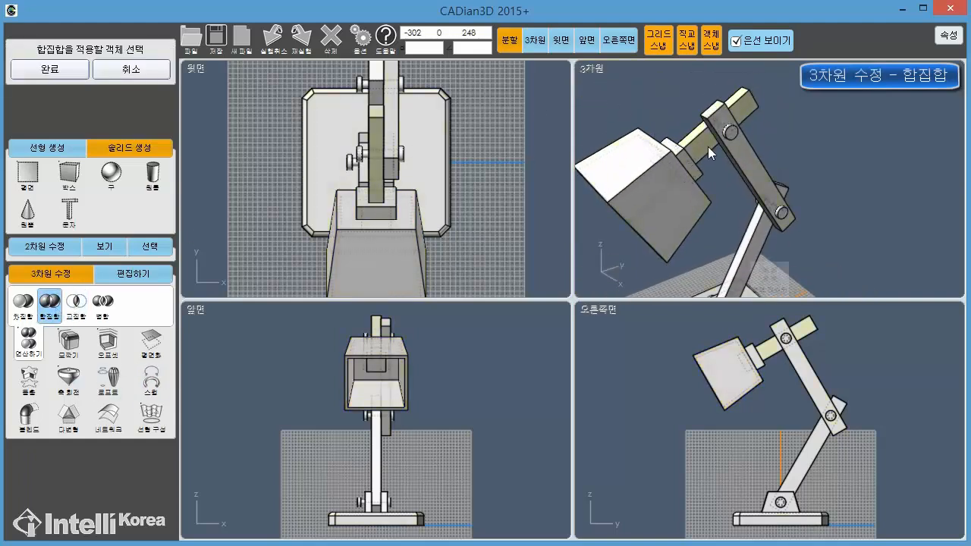
scroll(708, 147, "up", 3)
left_click(696, 196)
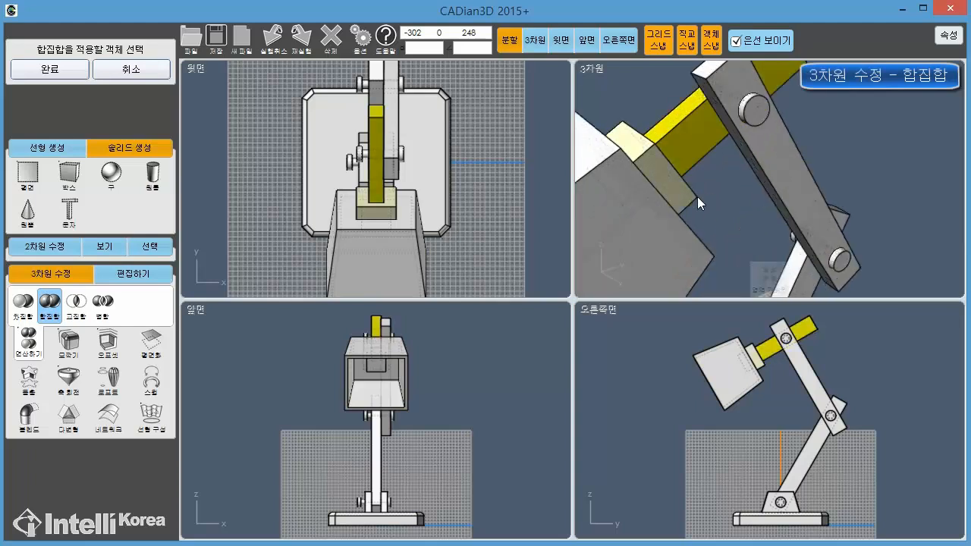
left_click(24, 78)
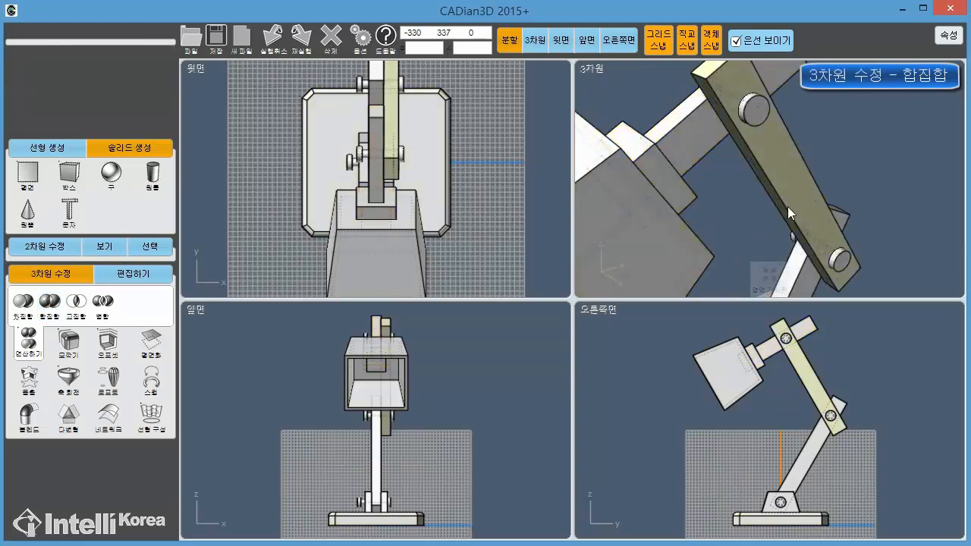
- Inspect the united lampshade, connector and short upper arm from several angles
scroll(781, 179, "up", 5)
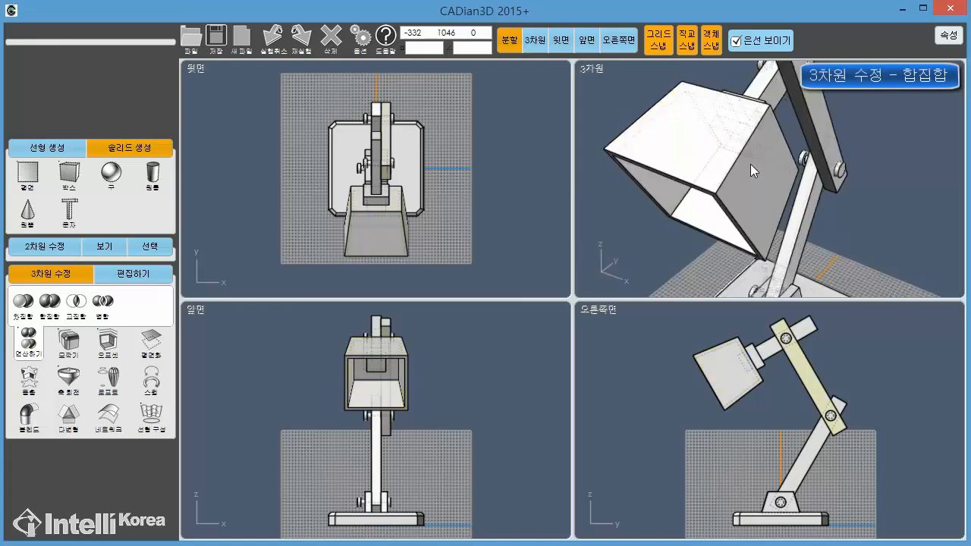
left_click(737, 112)
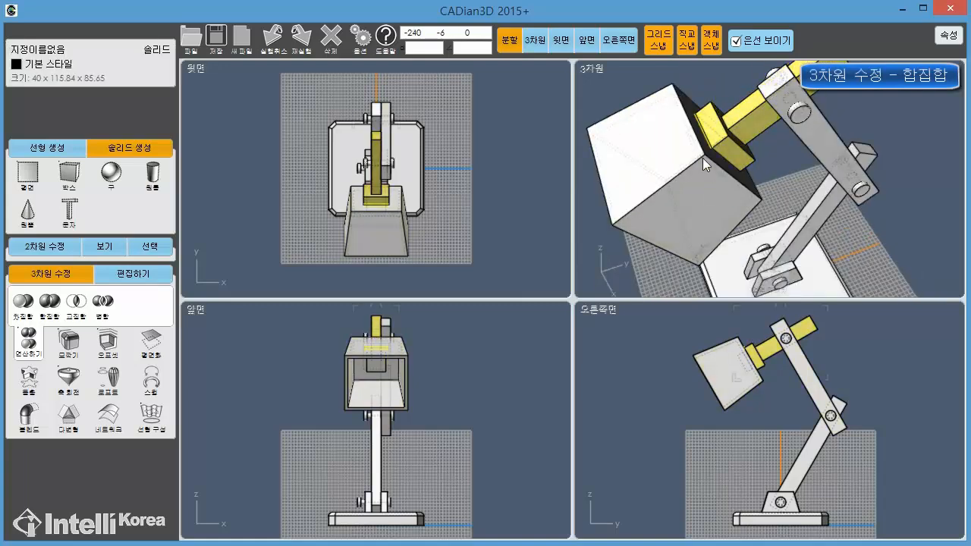
right_click_drag(703, 158, 773, 56)
left_click(860, 117)
right_click_drag(861, 117, 895, 120)
left_click(758, 168)
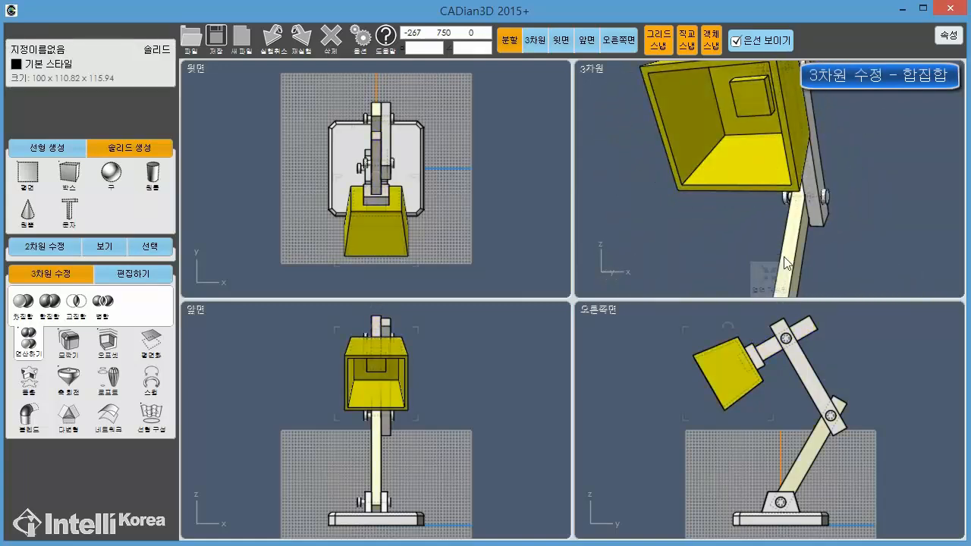
left_click(783, 258)
left_click(774, 290)
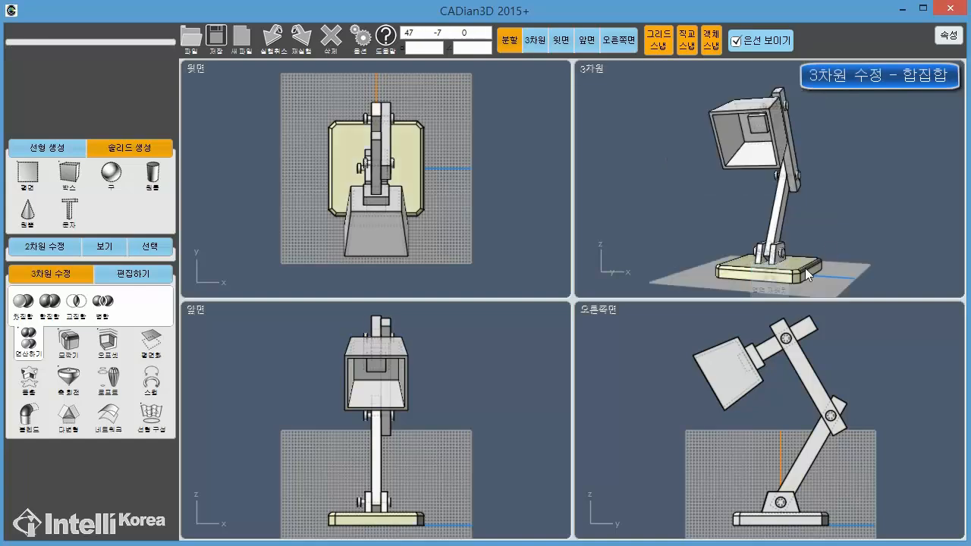
- In the top view, slide the ring head on the uppermost pivot pin inward against the side of the arm
scroll(348, 128, "up", 3)
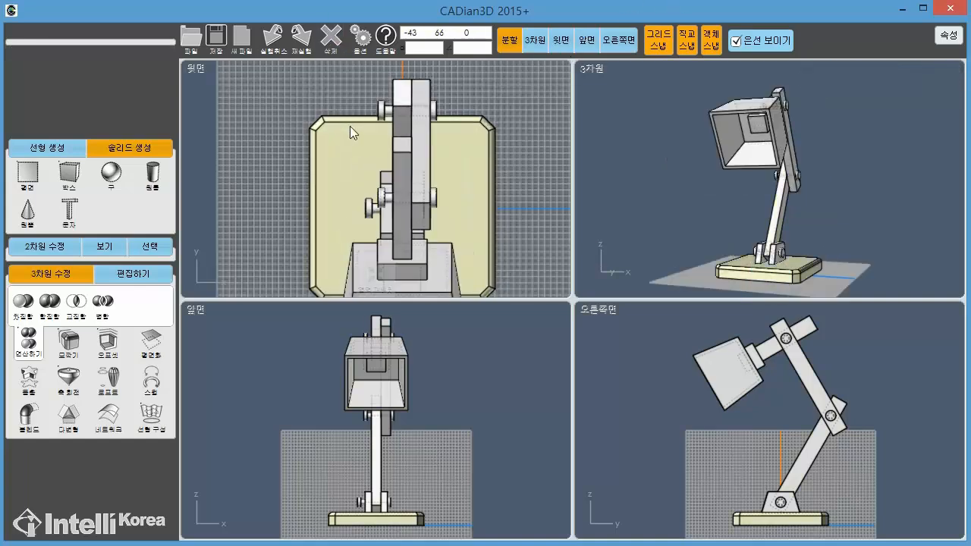
left_click(560, 40)
scroll(543, 160, "down", 1)
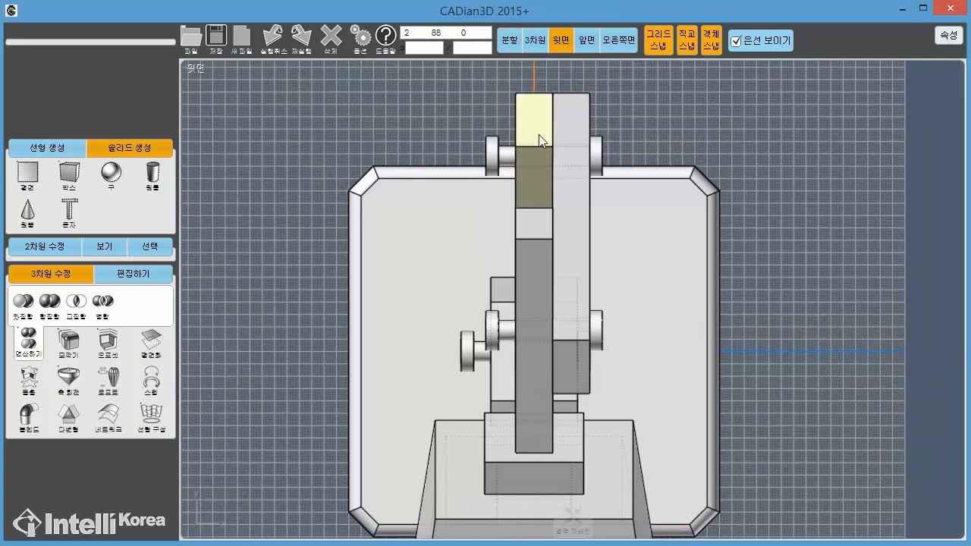
scroll(538, 138, "up", 1)
scroll(534, 135, "up", 1)
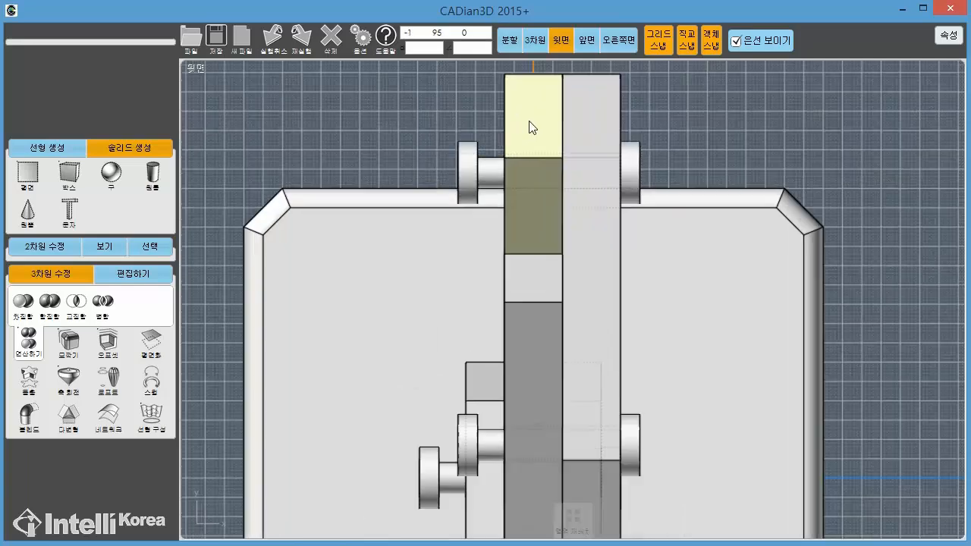
scroll(534, 126, "up", 1)
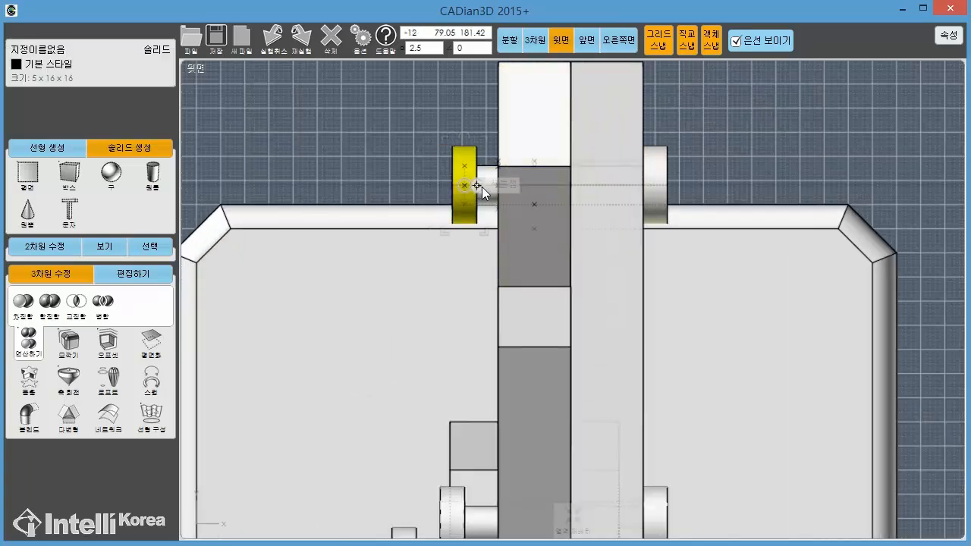
scroll(539, 352, "down", 2)
- Slide the middle pivot's ring head inward along its pin against the side of the arm
scroll(503, 253, "up", 1)
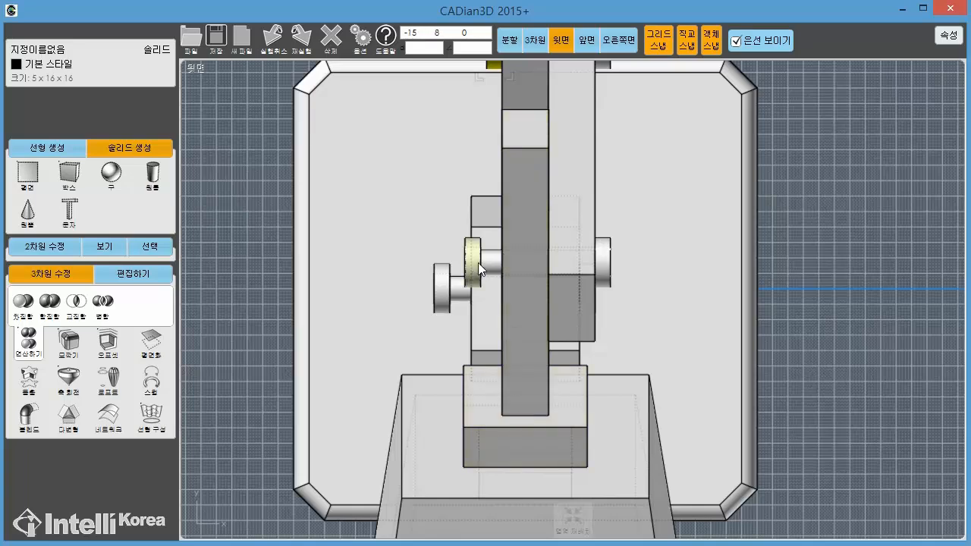
scroll(501, 227, "down", 2)
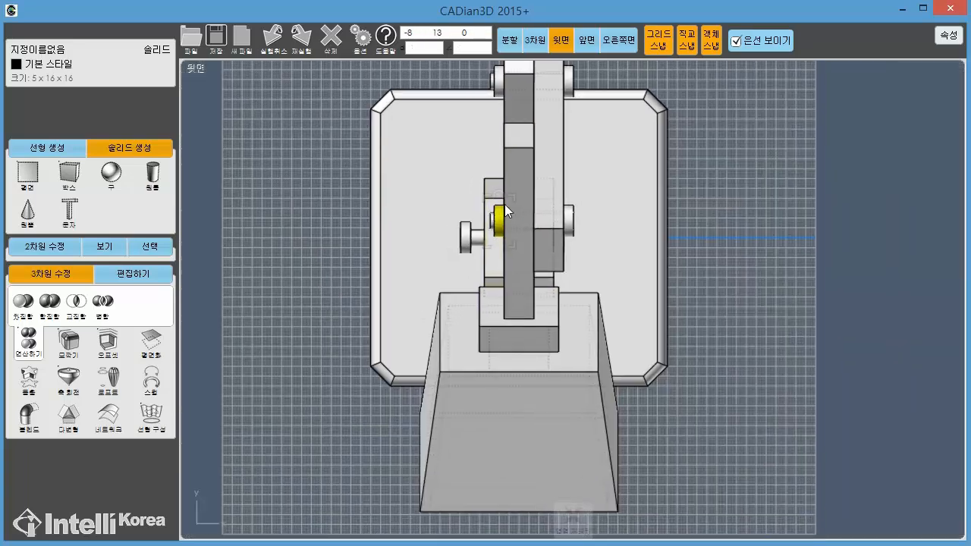
scroll(493, 216, "up", 2)
- Slide only the base pivot's ring head inward against the bracket and clear the selection
left_click(459, 229)
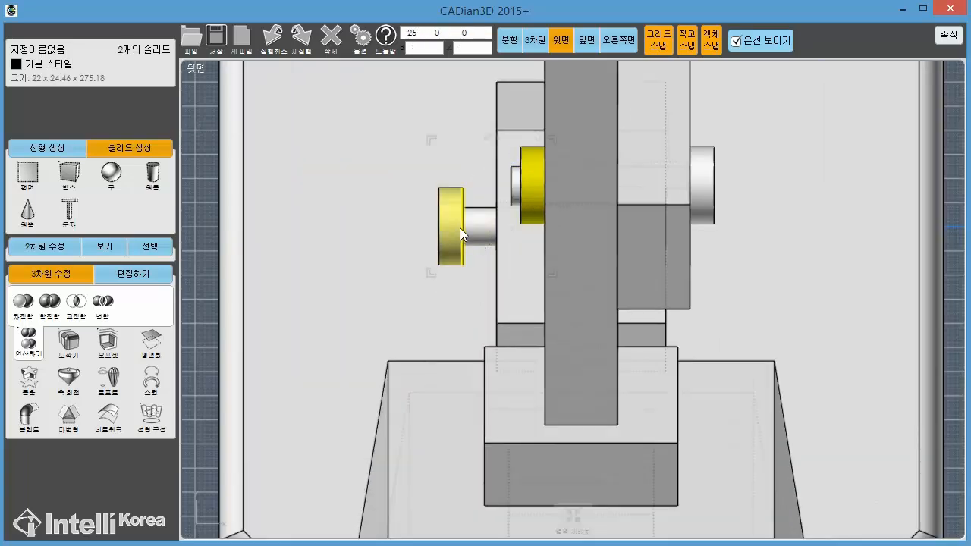
left_click(214, 247)
left_click_drag(459, 229, 490, 228)
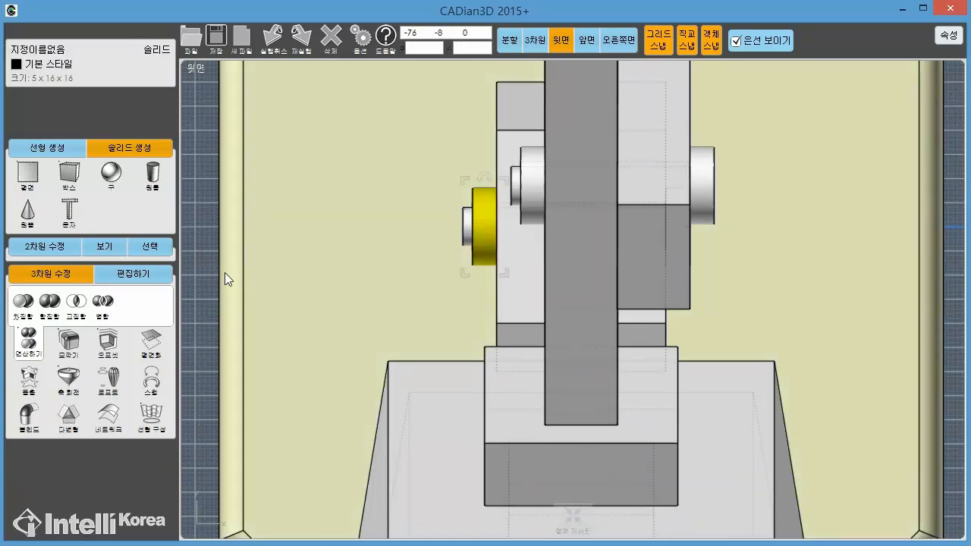
scroll(225, 275, "down", 2)
left_click(285, 284)
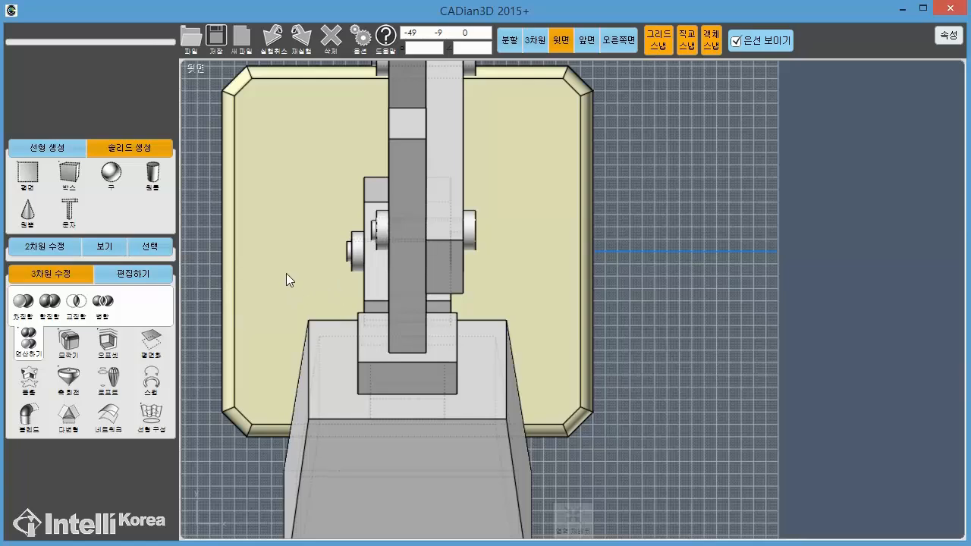
- Return to the four-view layout, fit the whole lamp and examine it from several angles
mouse_move(335, 233)
middle_mouse_down()
mouse_move(376, 232)
mouse_move(342, 240)
middle_mouse_up()
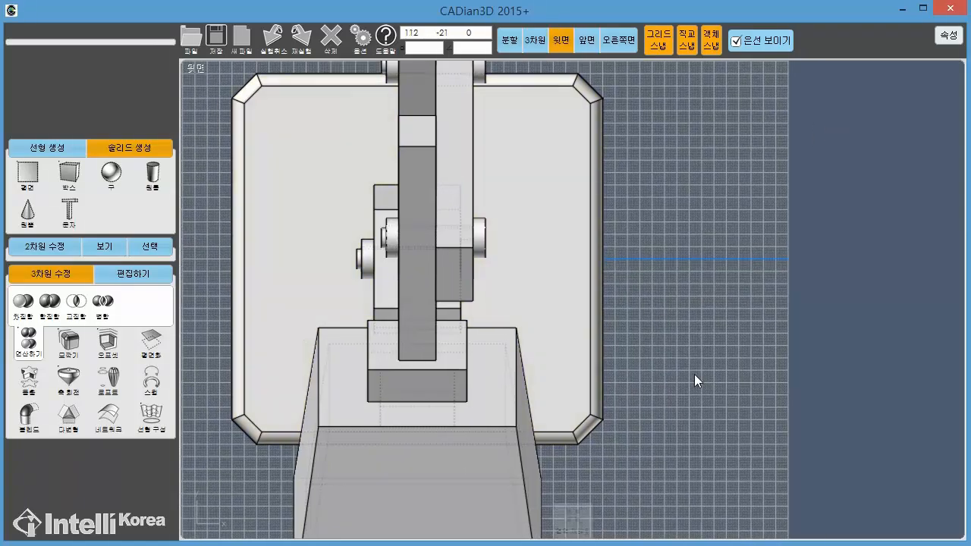
left_click(517, 40)
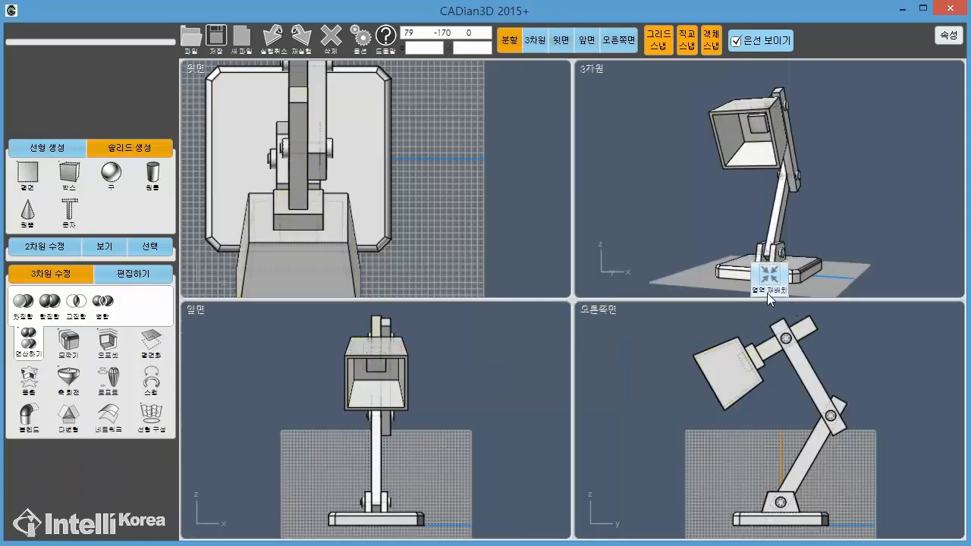
left_click(767, 289)
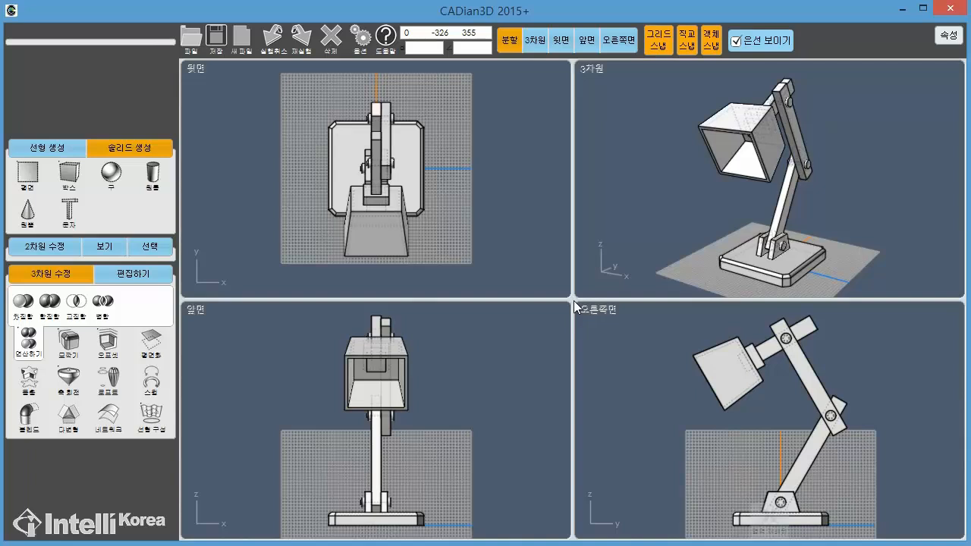
mouse_move(513, 184)
middle_mouse_down()
mouse_move(499, 187)
mouse_move(510, 188)
middle_mouse_up()
right_click_drag(816, 206, 790, 209)
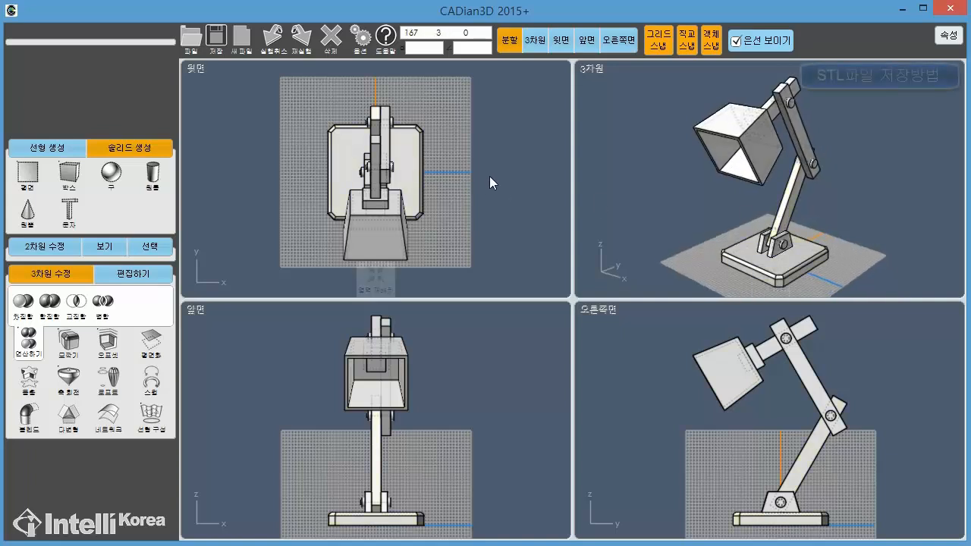
right_click_drag(489, 176, 479, 164)
right_click_drag(779, 144, 791, 160)
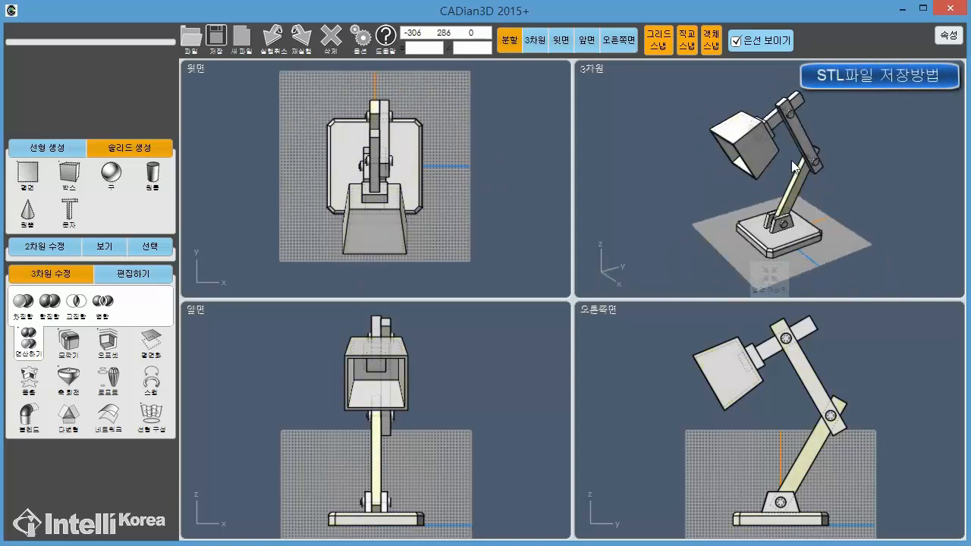
- Select all the lamp's solids and open the file export for them
left_click_drag(666, 71, 884, 272)
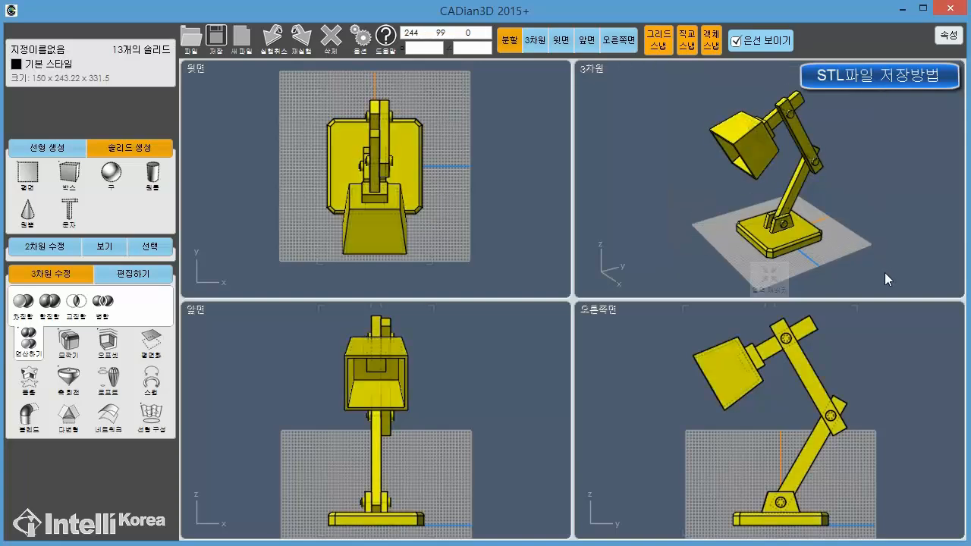
left_click(192, 65)
left_click(368, 120)
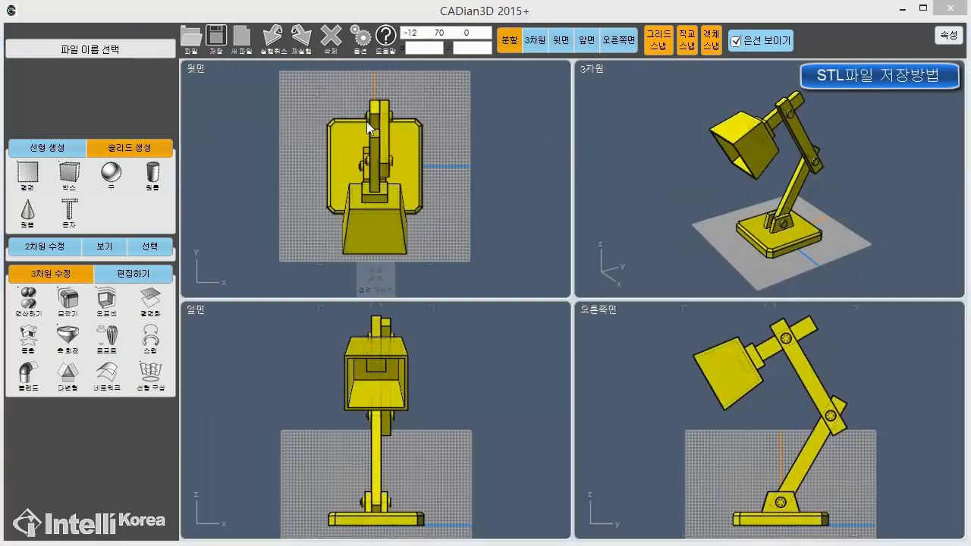
left_click_drag(343, 36, 518, 63)
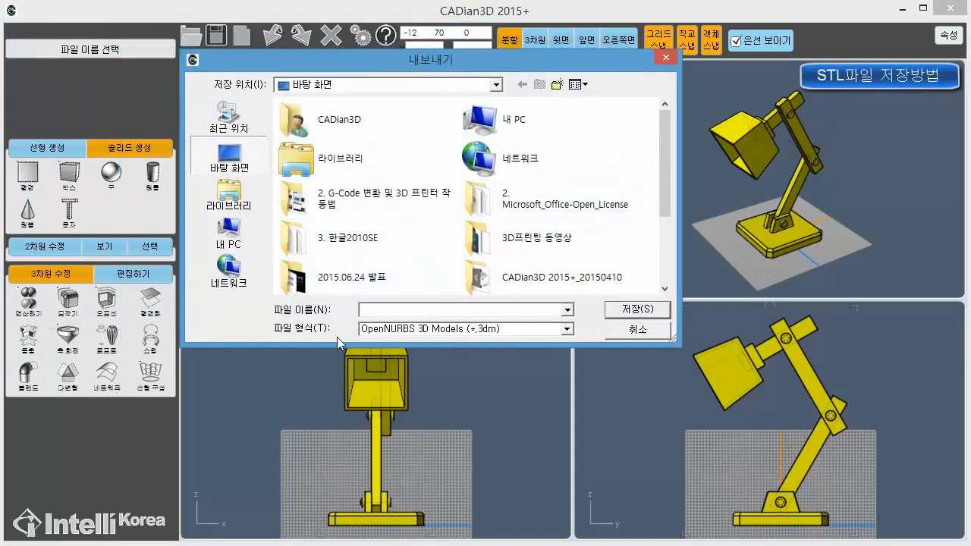
- Export the selected lamp to the desktop as an STL (*.stl) file under a new file name
left_click(556, 330)
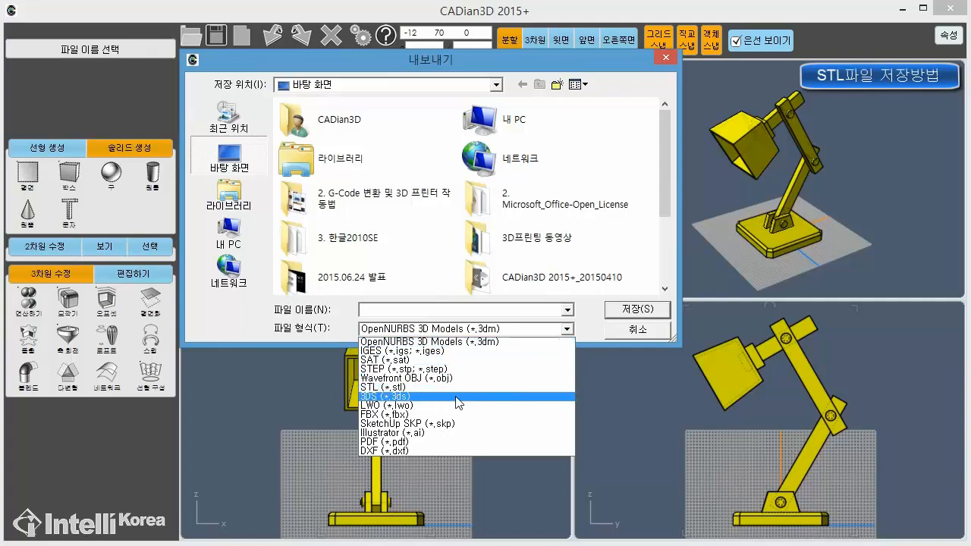
left_click(409, 387)
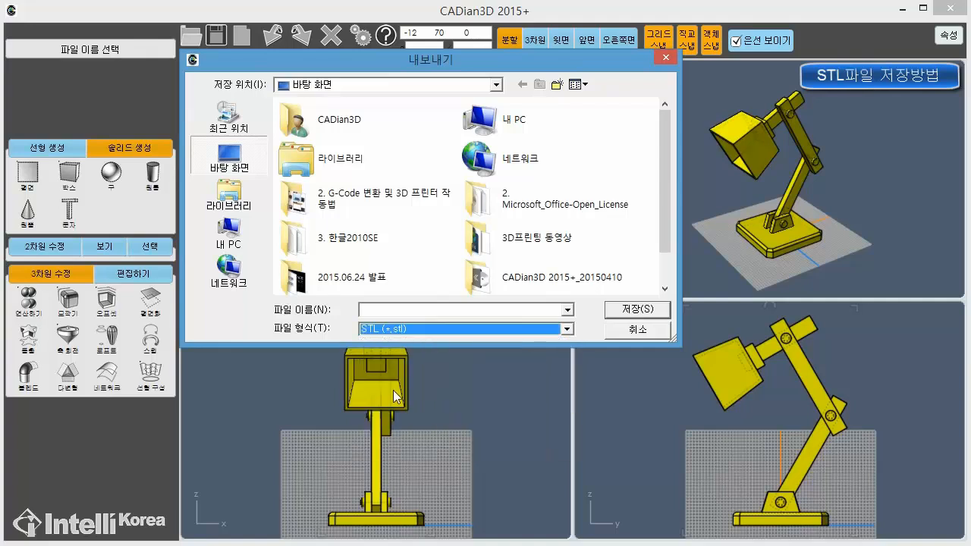
left_click(393, 310)
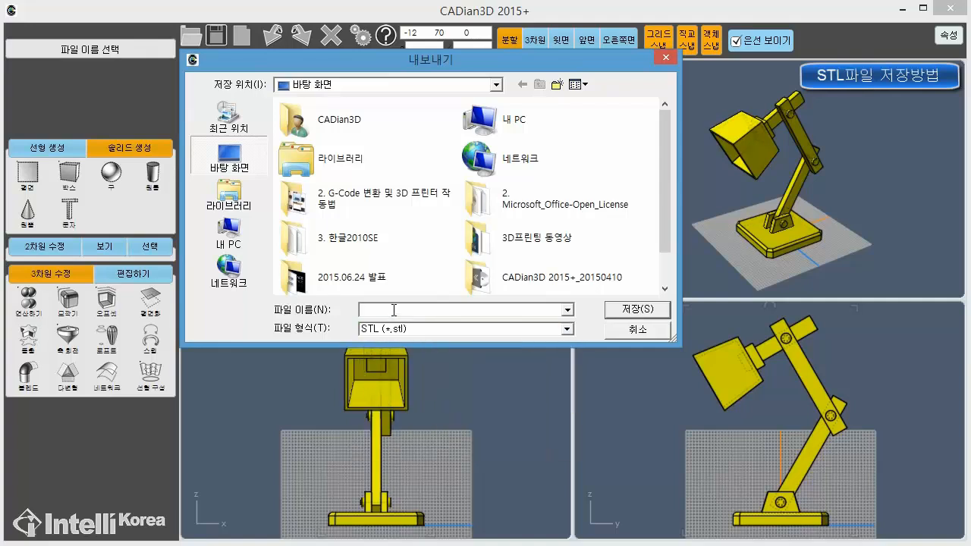
type("ㅈ")
left_click(636, 312)
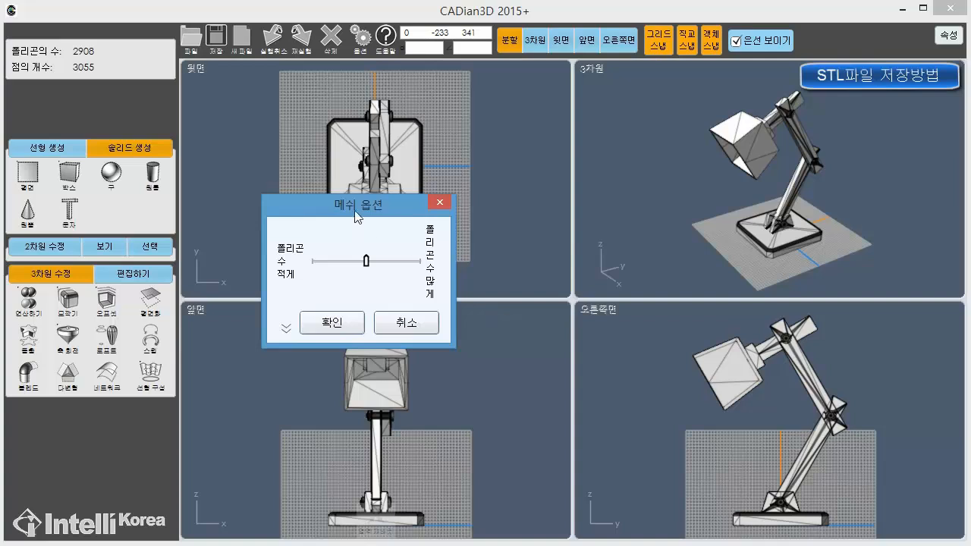
- Expand the mesh options, adjust the polygon density to an angle of 12.19 and complete the STL export
left_click_drag(355, 211, 540, 139)
left_click(469, 258)
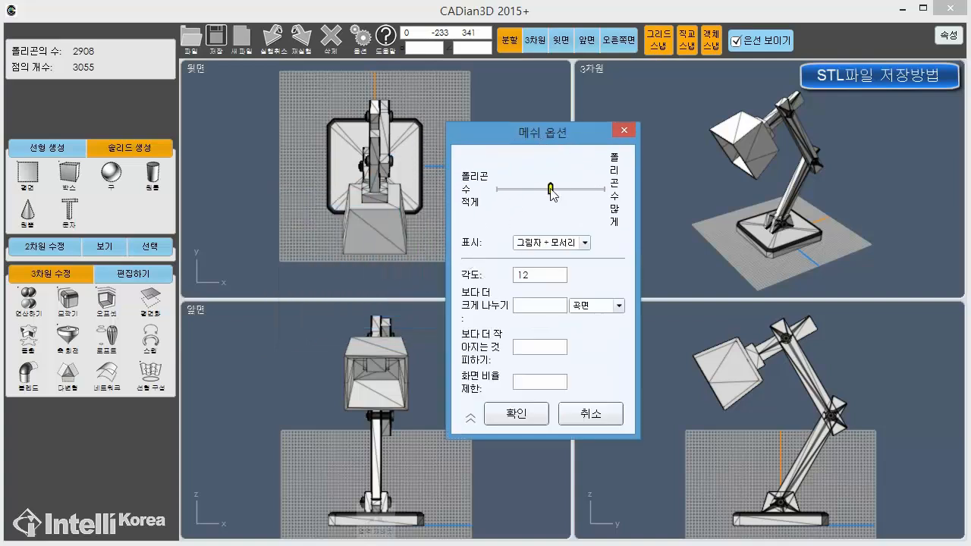
left_click_drag(546, 193, 556, 195)
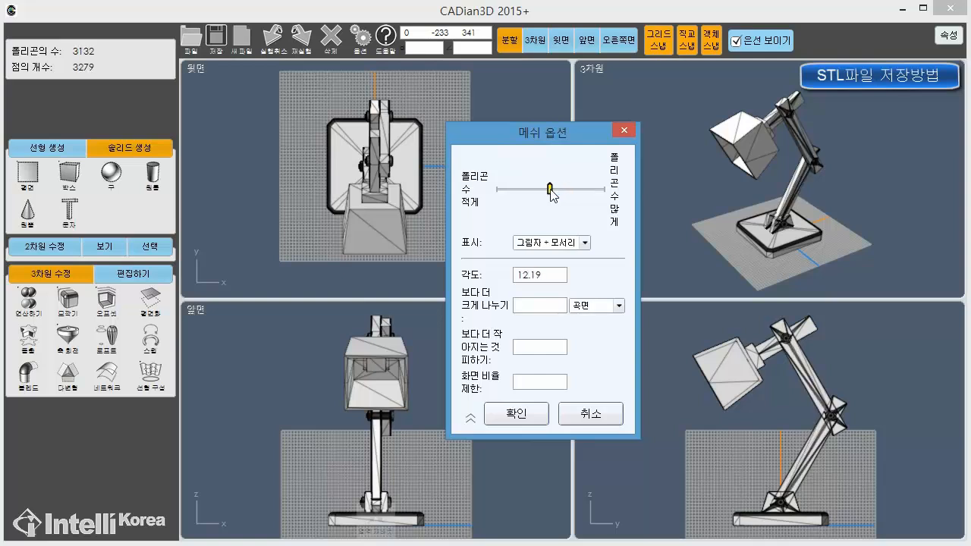
left_click(531, 412)
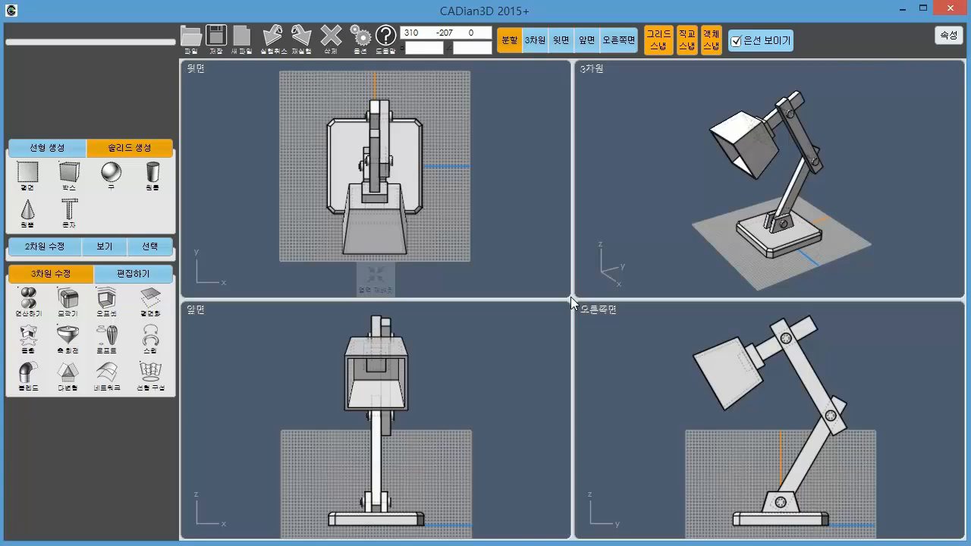
right_click_drag(791, 197, 819, 183)
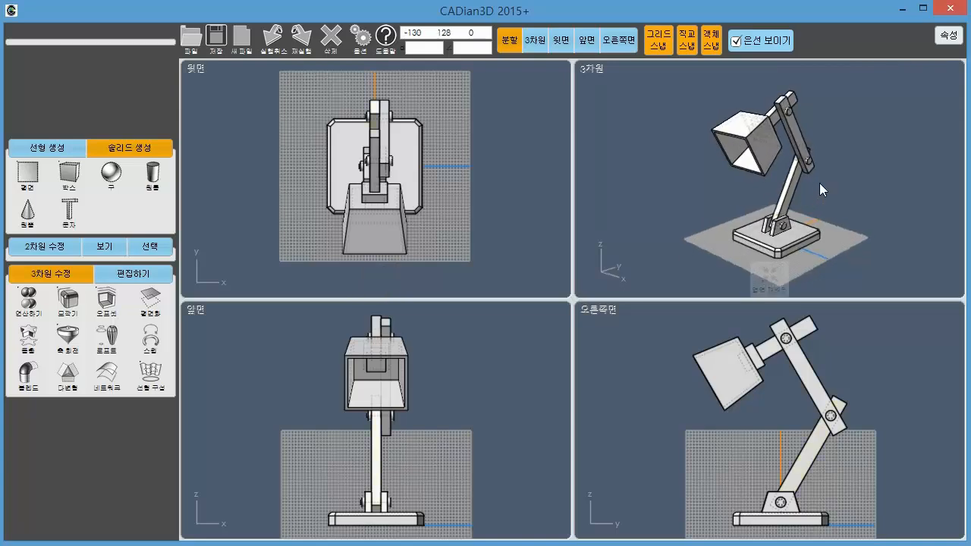